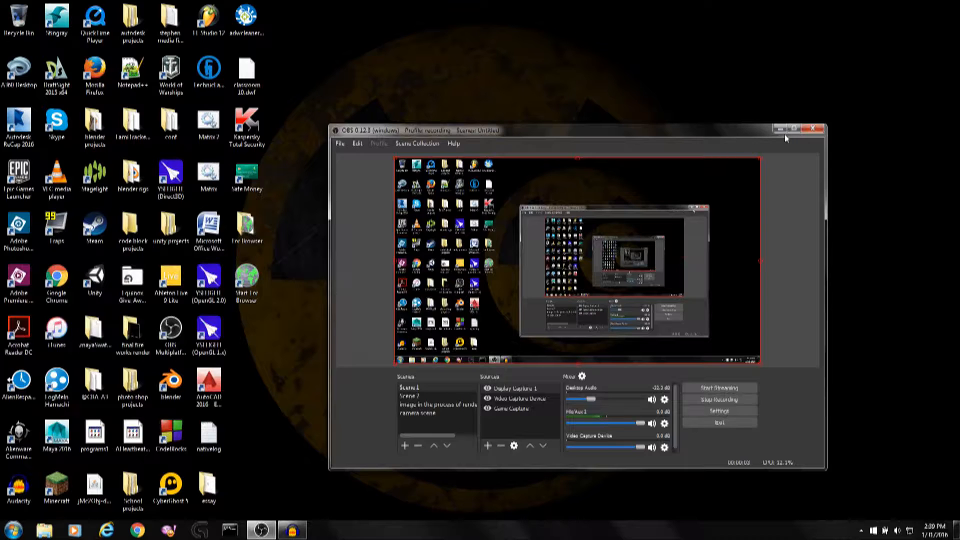
# Launch Blender from the desktop and dismiss its splash screen.
pyautogui.click(780, 129)
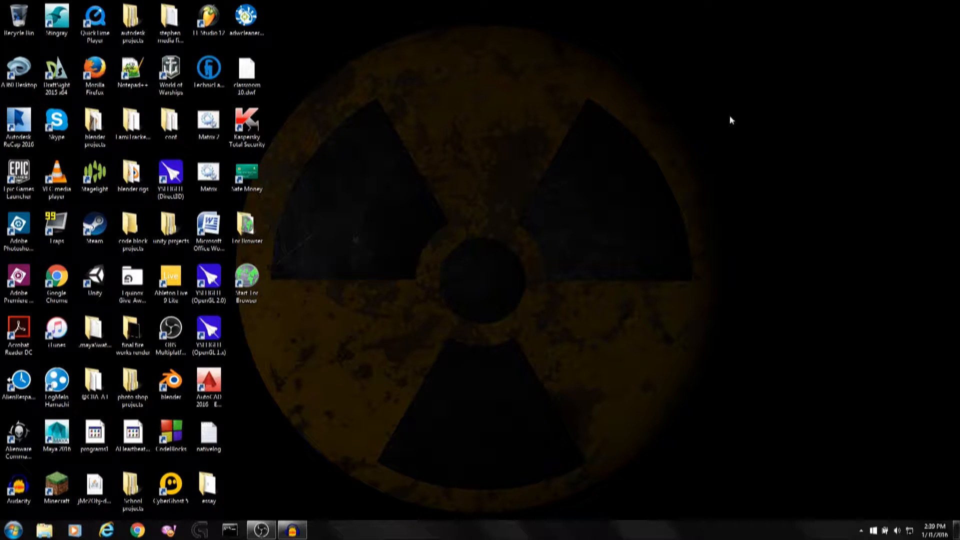
pyautogui.moveTo(698, 119); pyautogui.dragTo(367, 425)
pyautogui.doubleClick(171, 383)
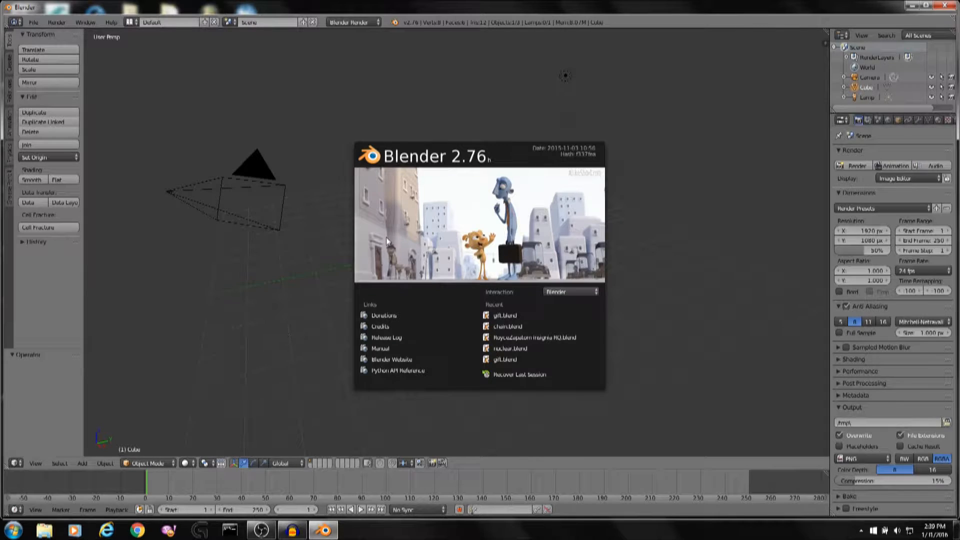
pyautogui.click(743, 121)
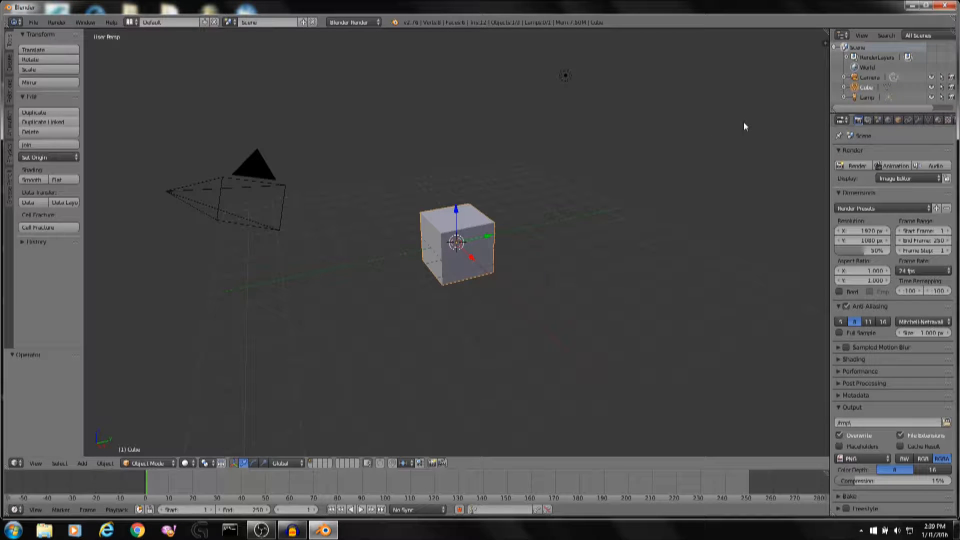
# Show the desktop and browse the blender projects nuclear folder to locate the yellow radiation texture image.
pyautogui.moveTo(615, 156); pyautogui.dragTo(533, 271, button='middle')
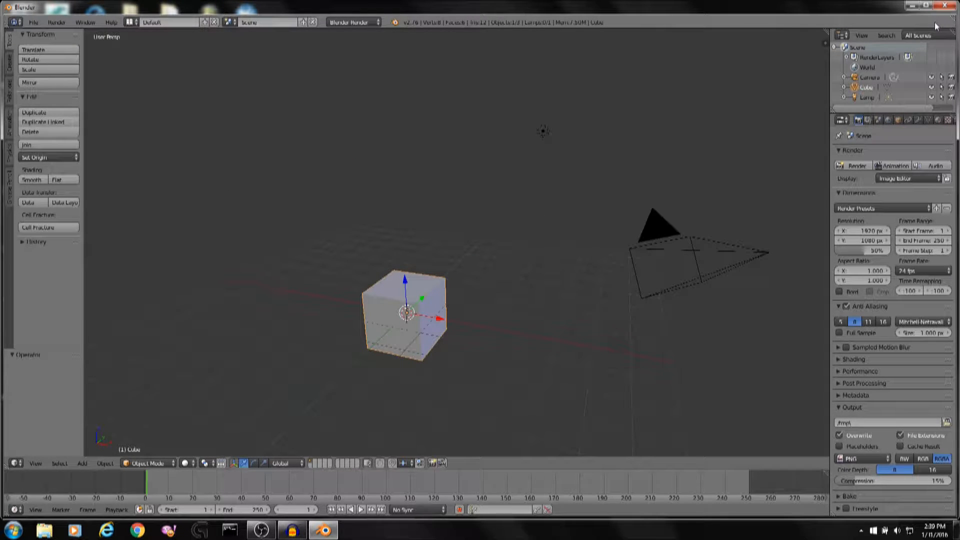
pyautogui.press('super+d')
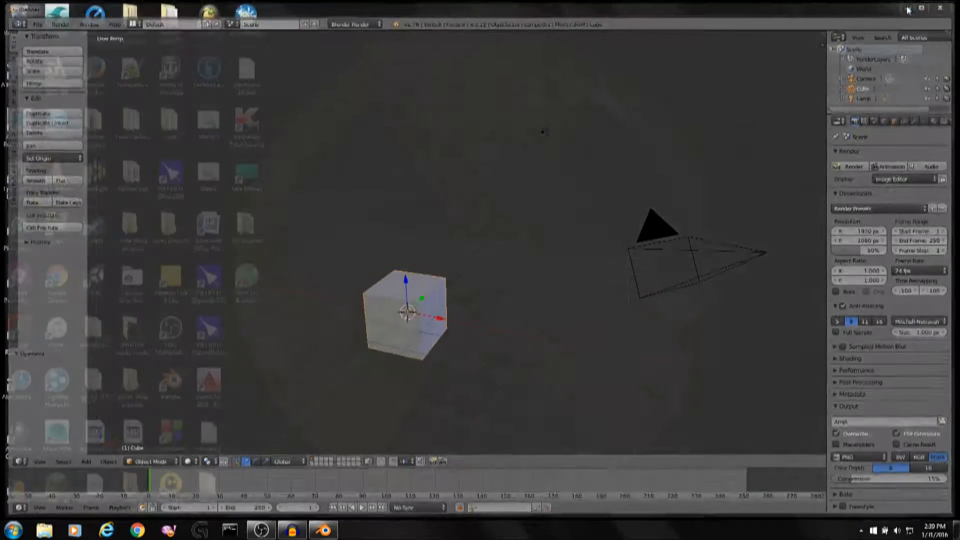
pyautogui.moveTo(599, 359); pyautogui.dragTo(599, 359)
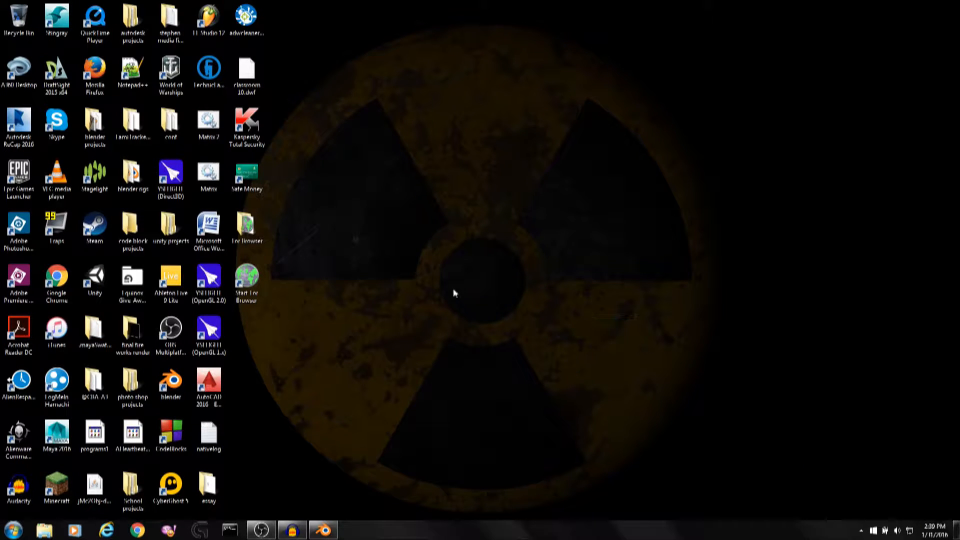
pyautogui.moveTo(383, 177); pyautogui.dragTo(329, 239)
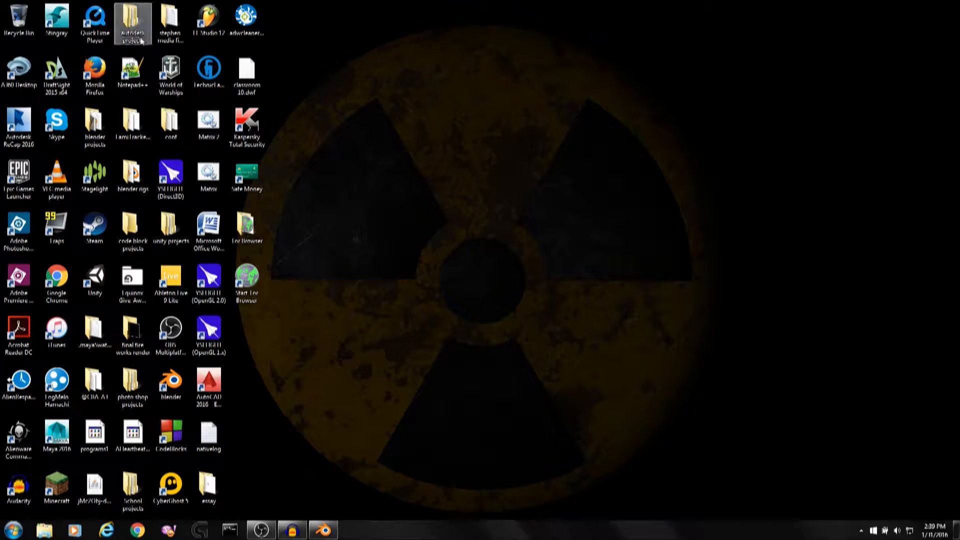
pyautogui.doubleClick(95, 131)
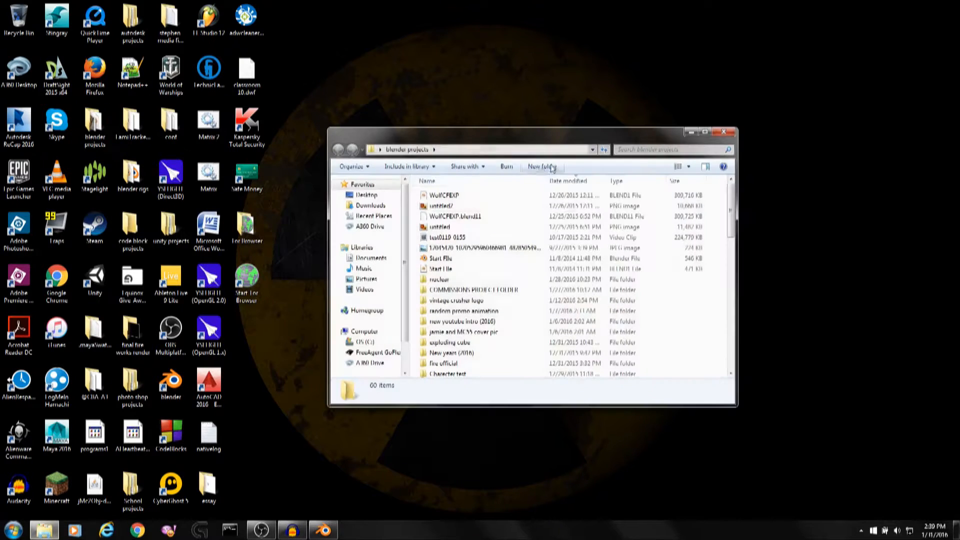
pyautogui.click(479, 289)
pyautogui.doubleClick(478, 282)
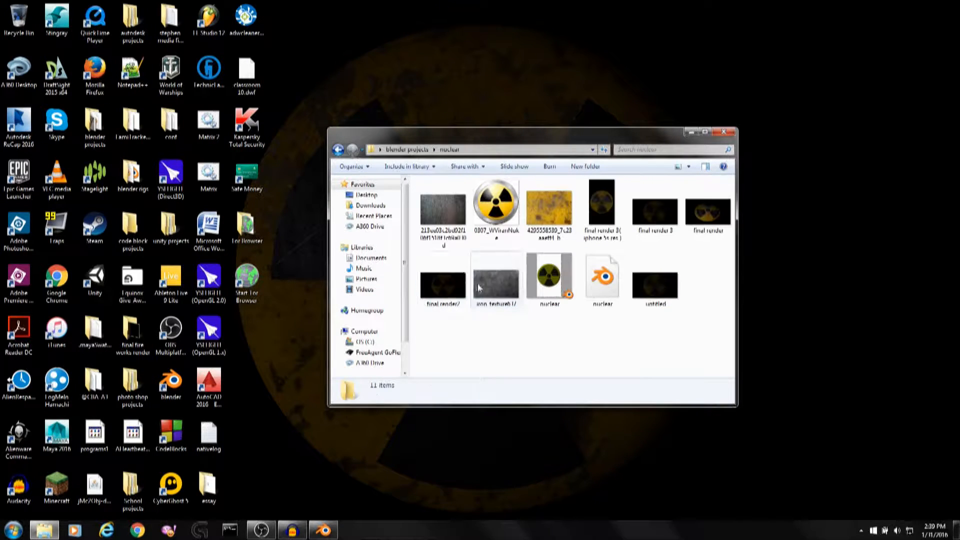
pyautogui.moveTo(534, 201); pyautogui.dragTo(551, 224)
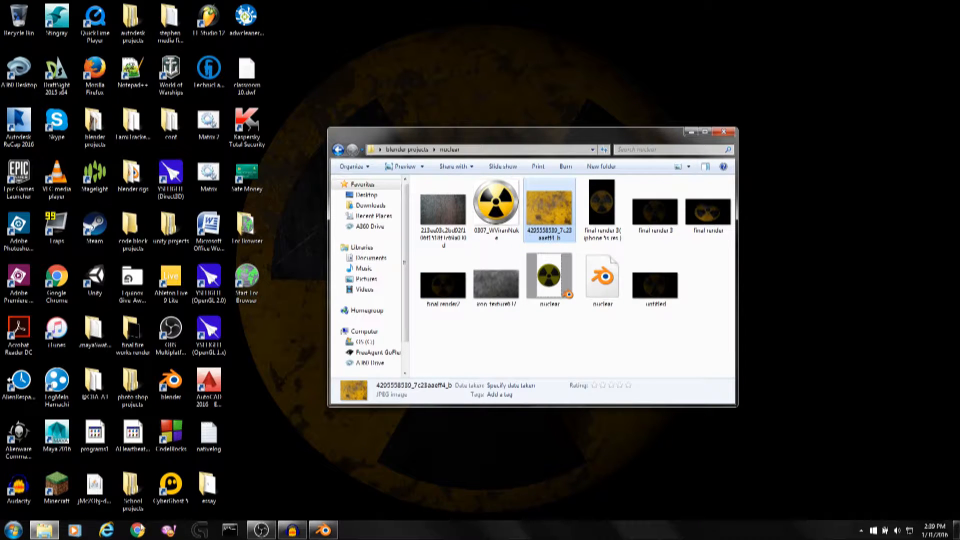
pyautogui.click(140, 525)
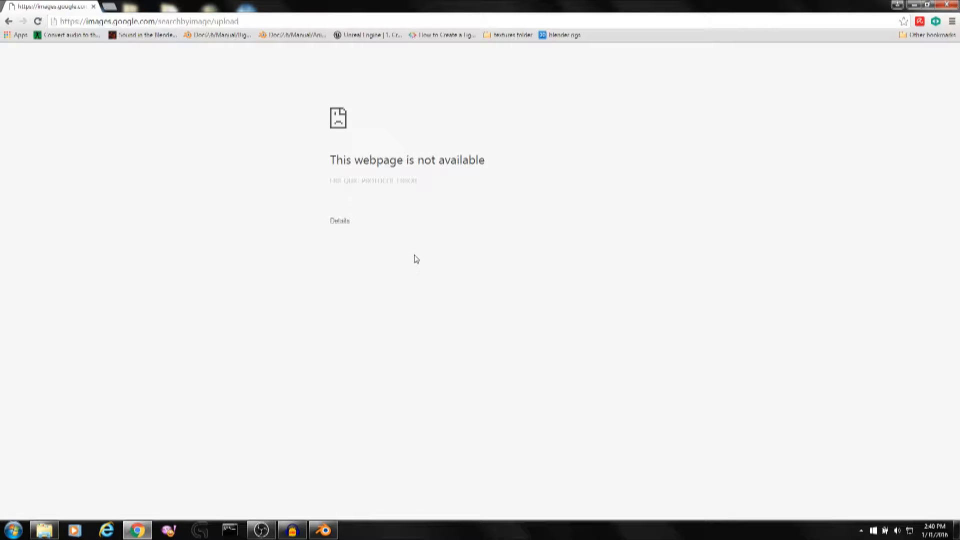
pyautogui.click(34, 23)
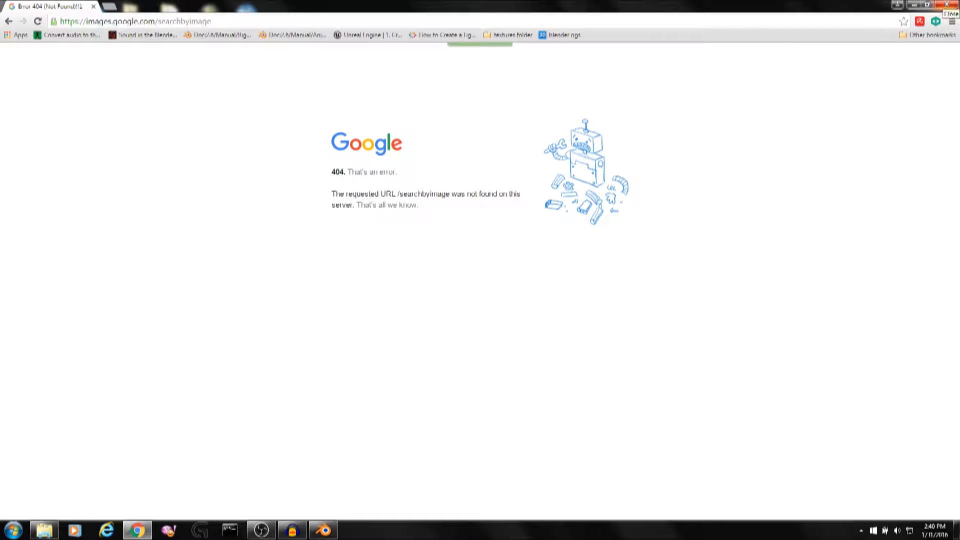
pyautogui.click(947, 5)
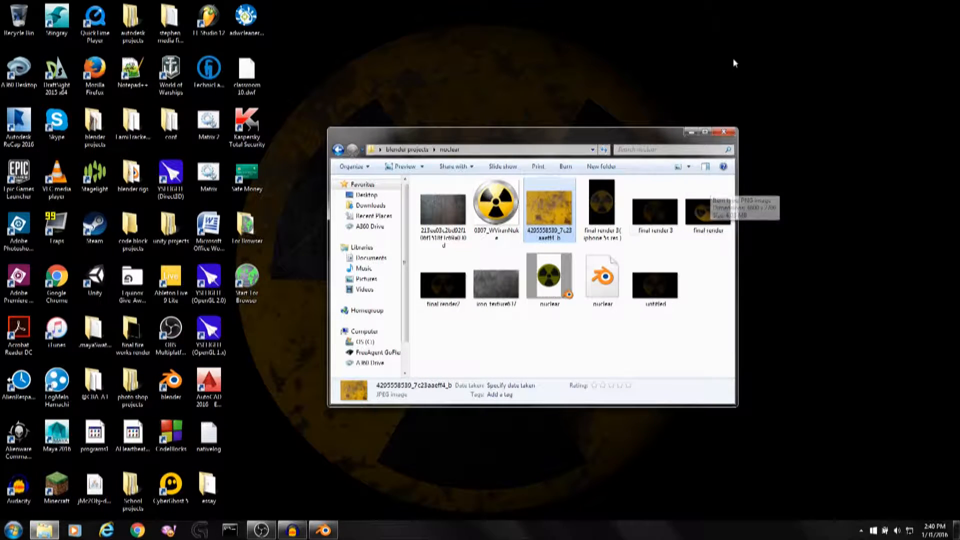
pyautogui.click(293, 530)
pyautogui.click(293, 531)
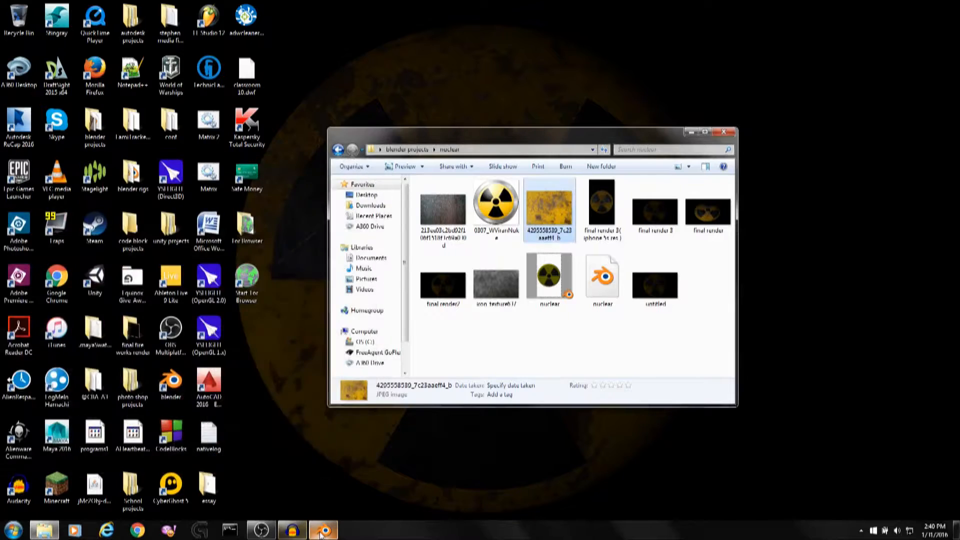
# Switch back to Blender and delete all the default objects in the scene.
pyautogui.click(323, 530)
pyautogui.moveTo(566, 190); pyautogui.dragTo(539, 248, button='middle')
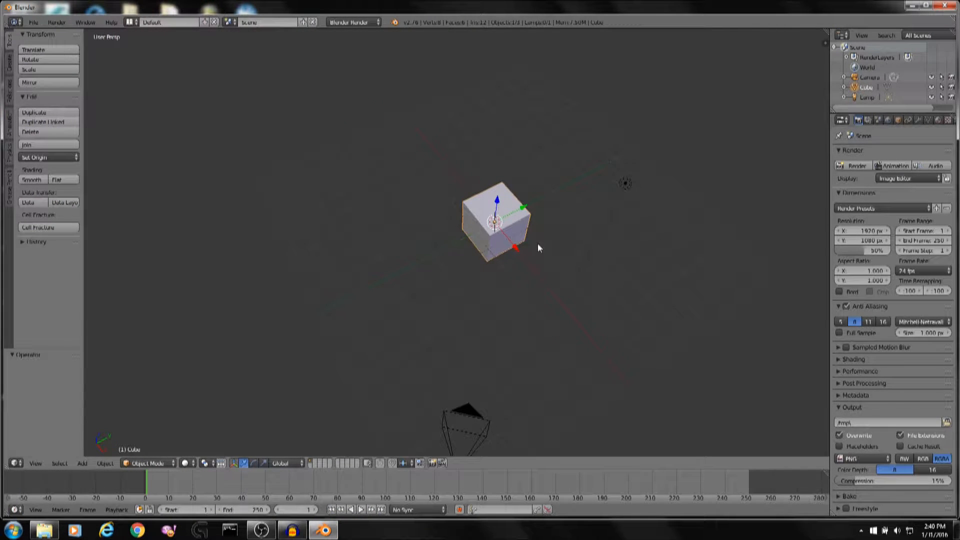
pyautogui.press('a')
pyautogui.press('a')
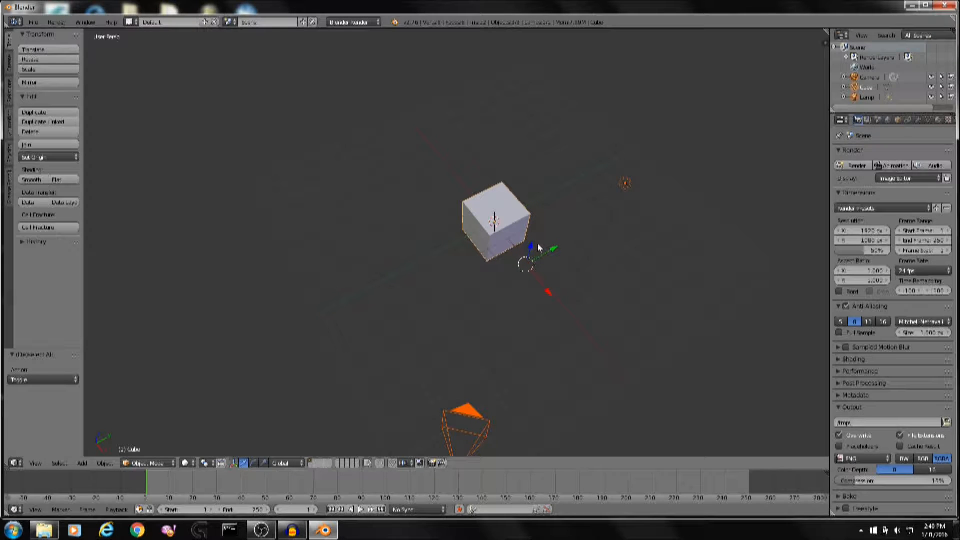
pyautogui.press('x')
pyautogui.click(757, 77)
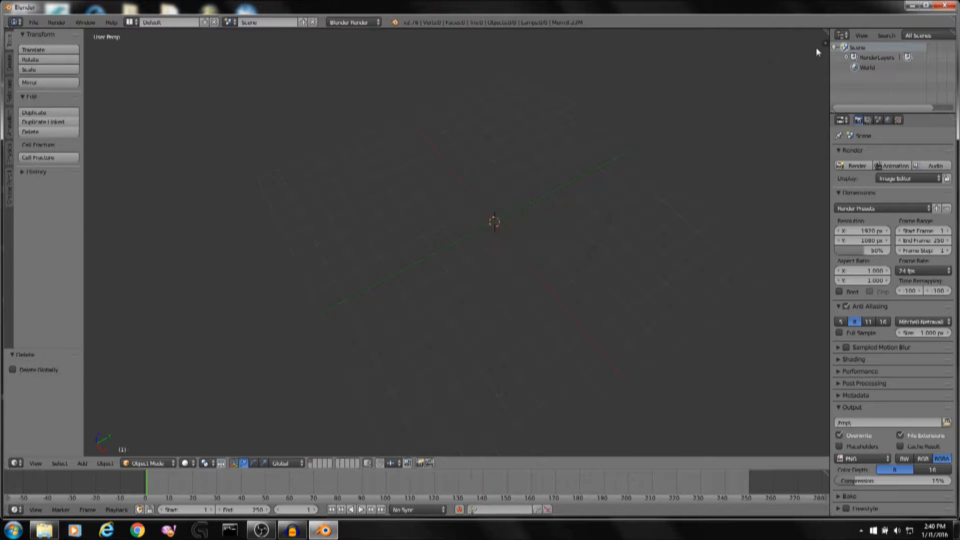
# Open the 3D viewport's properties sidebar and scroll through it.
pyautogui.click(819, 44)
pyautogui.press('n')
pyautogui.scroll(-5, 770, 215)
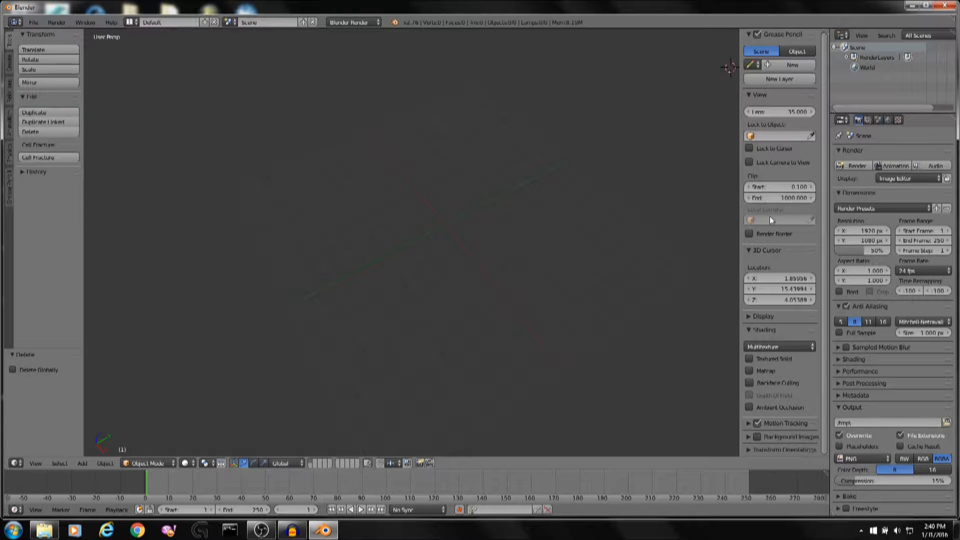
pyautogui.hotkey('ctrl', 'alt', 'u')
pyautogui.doubleClick(858, 195)
pyautogui.click(945, 6)
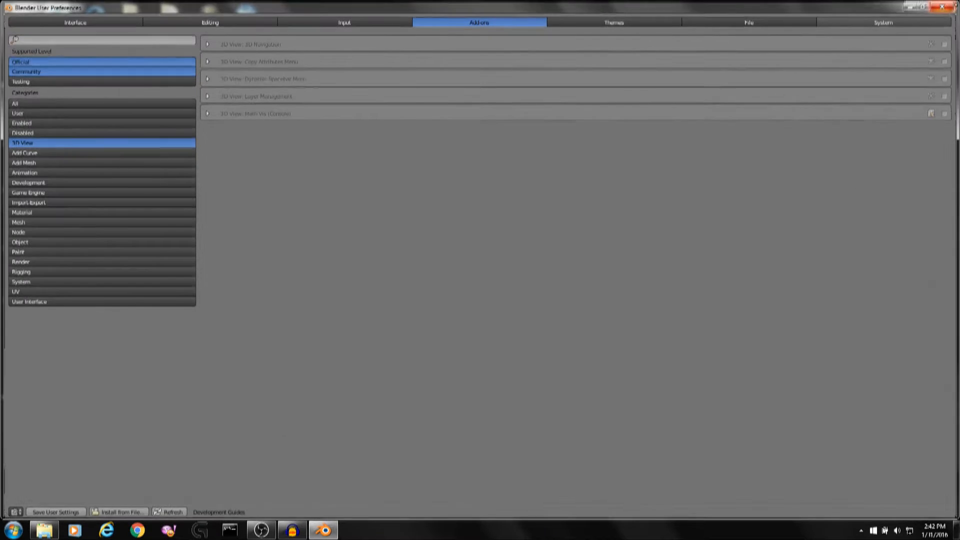
pyautogui.moveTo(353, 221); pyautogui.dragTo(505, 219, button='middle')
pyautogui.hotkey('ctrl', 's')
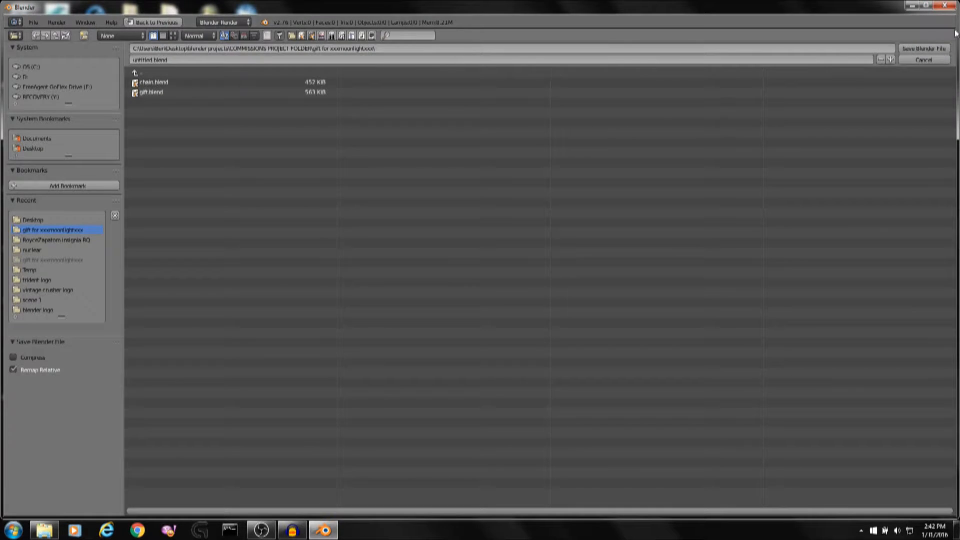
pyautogui.click(927, 60)
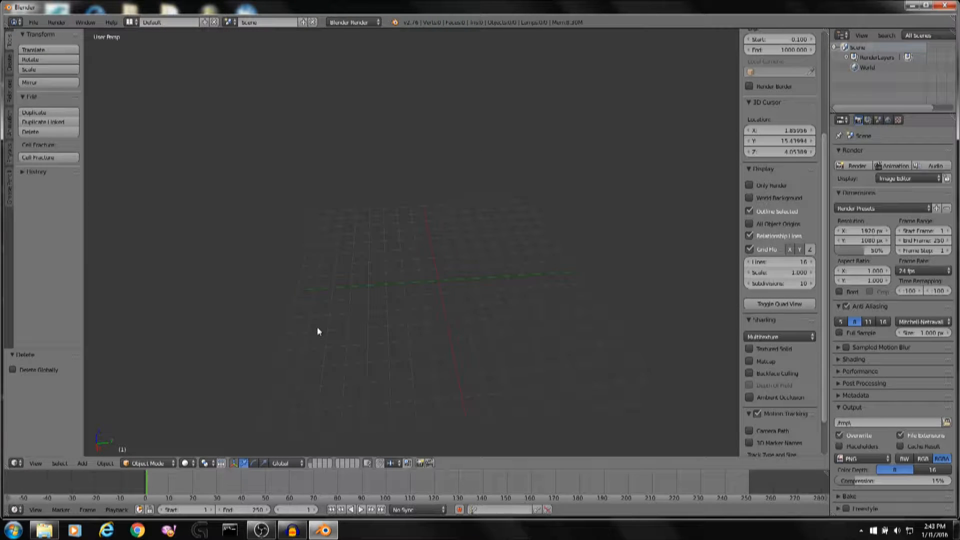
# Switch to top view and review the Interface settings in User Preferences before closing them.
pyautogui.press('KP_7')
pyautogui.keyDown('shift'); pyautogui.moveTo(354, 281); pyautogui.dragTo(428, 316, button='middle'); pyautogui.keyUp('shift')
pyautogui.click(33, 22)
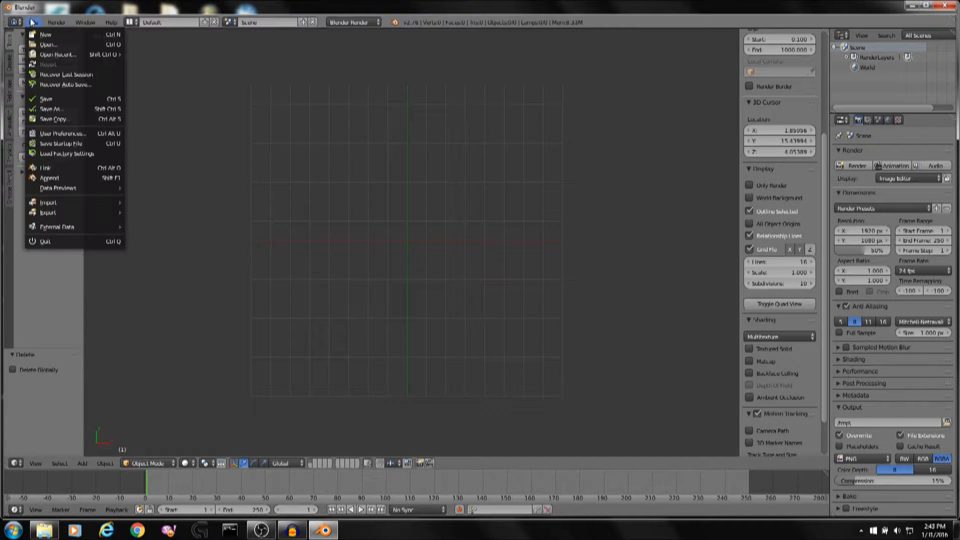
pyautogui.click(64, 134)
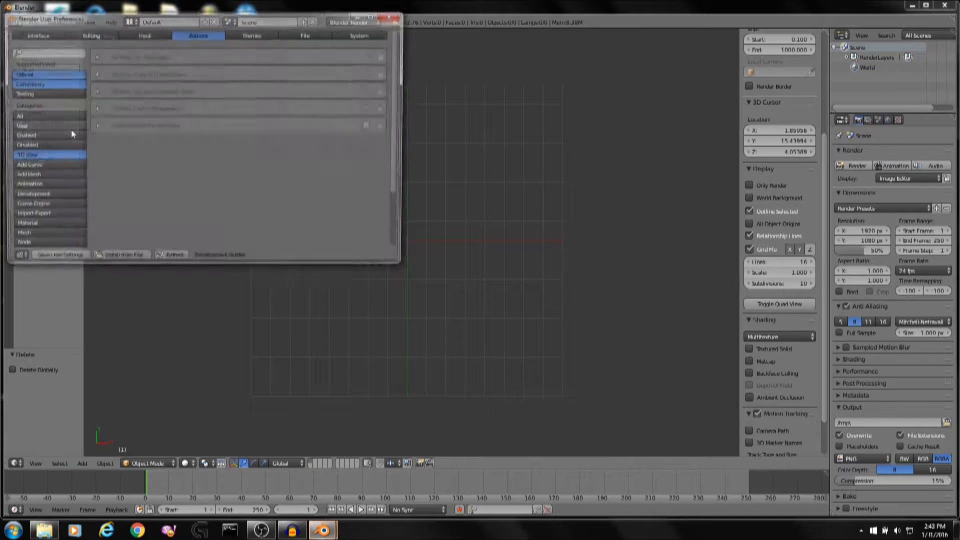
pyautogui.click(54, 39)
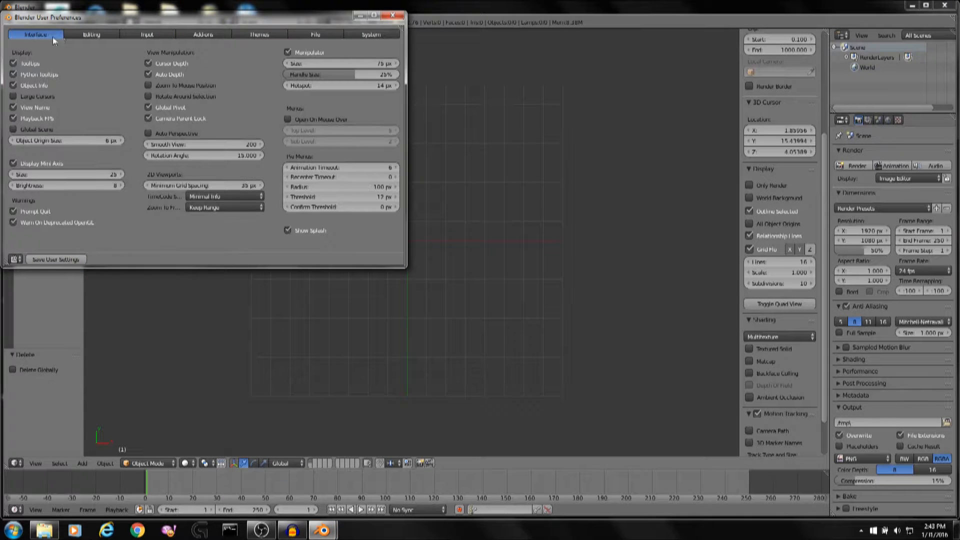
pyautogui.click(401, 19)
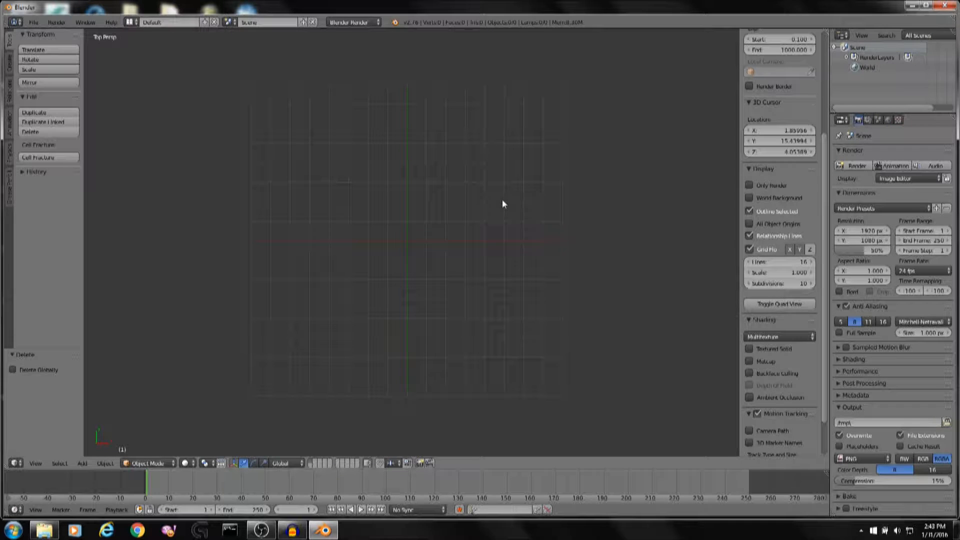
# Set the viewport to top orthographic view.
pyautogui.scroll(6, 812, 345)
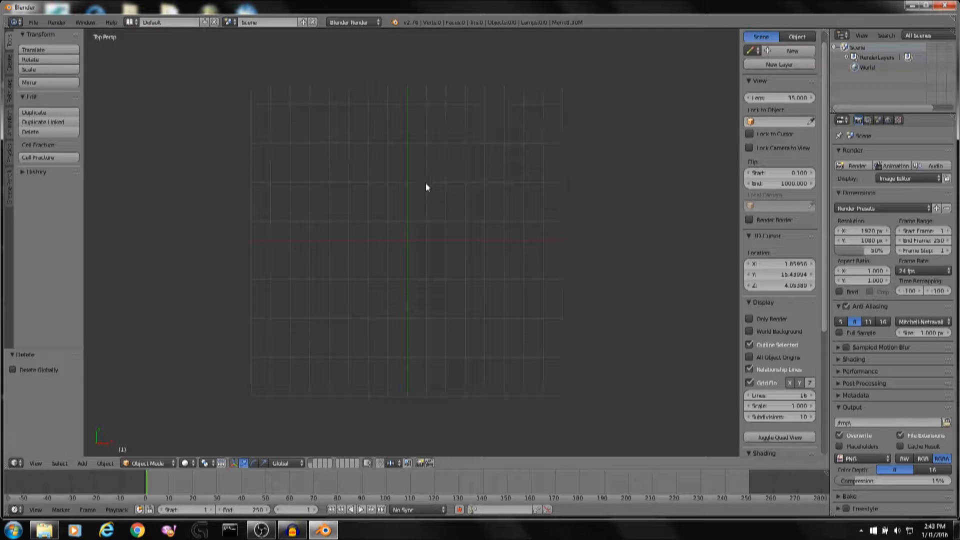
pyautogui.keyDown('shift'); pyautogui.moveTo(426, 183); pyautogui.dragTo(435, 181, button='middle'); pyautogui.keyUp('shift')
pyautogui.moveTo(431, 167); pyautogui.dragTo(535, 236, button='middle')
pyautogui.press('KP_7')
pyautogui.scroll(-8, 809, 232)
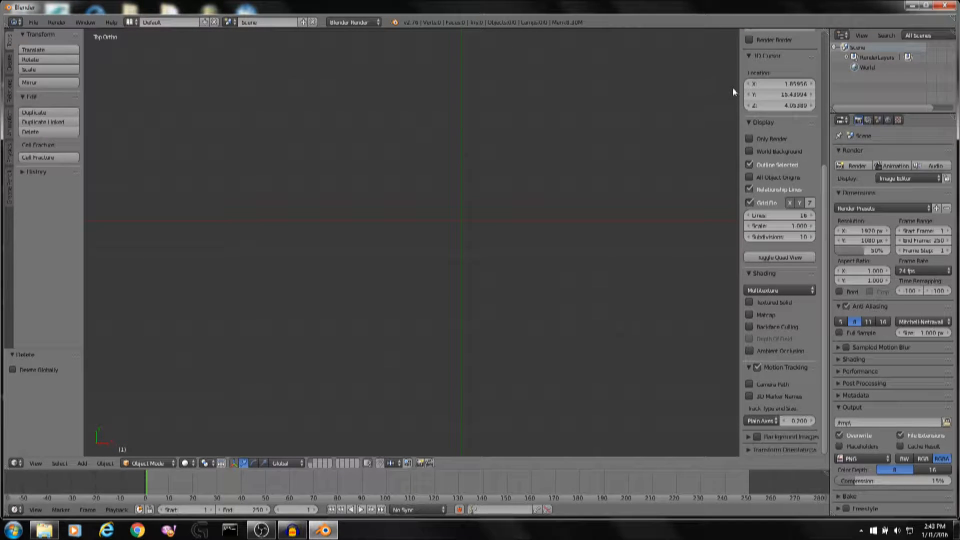
# Enable Background Images in the viewport sidebar.
pyautogui.press('n')
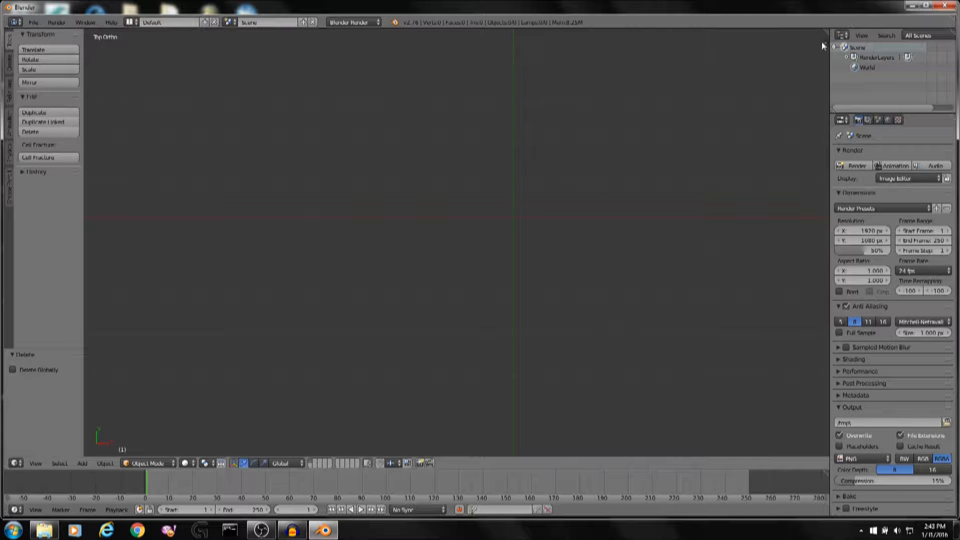
pyautogui.press('n')
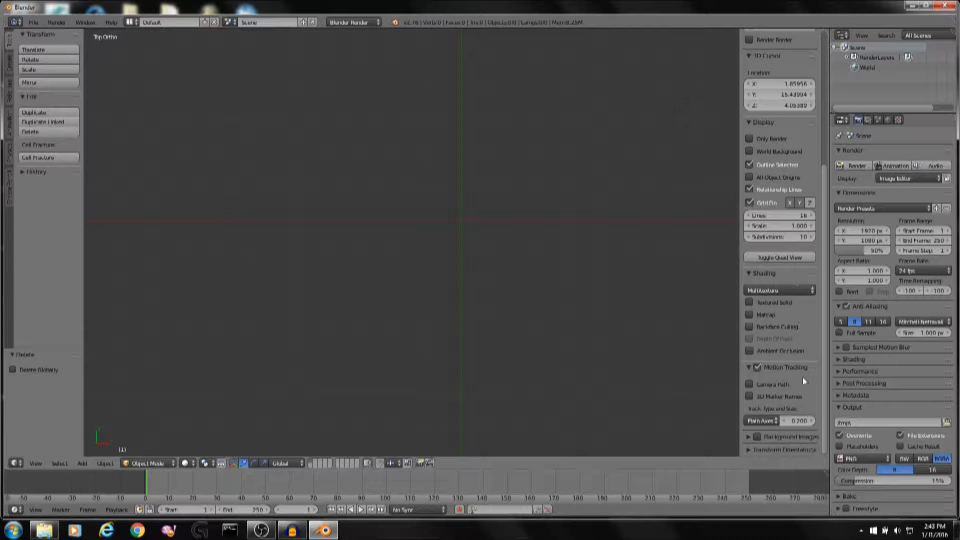
pyautogui.click(788, 437)
pyautogui.click(755, 418)
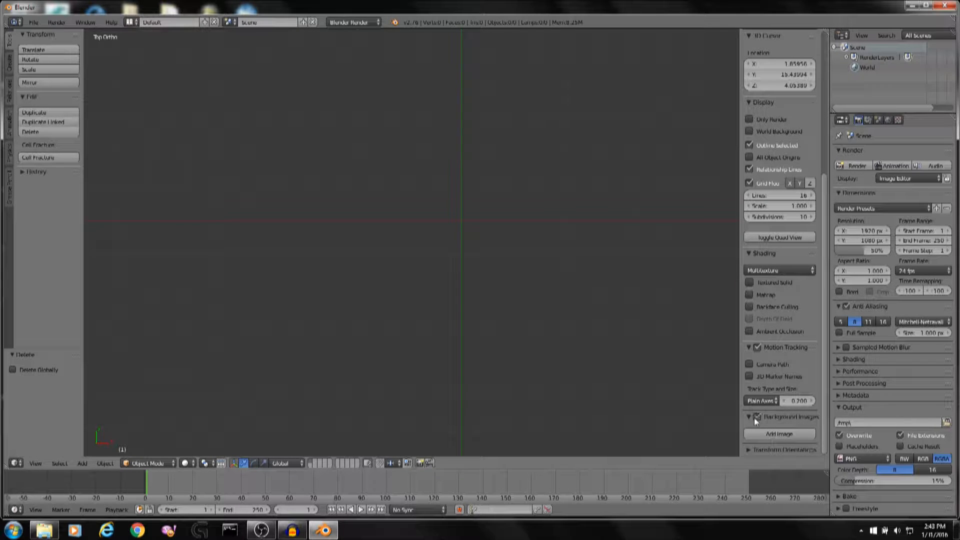
# Widen the sidebar and add a background image slot.
pyautogui.moveTo(739, 426); pyautogui.dragTo(613, 426)
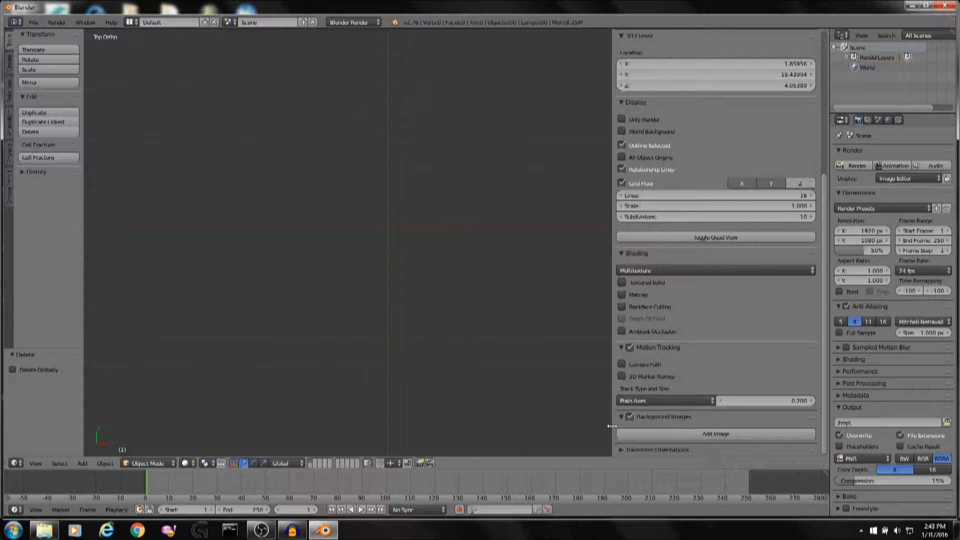
pyautogui.click(714, 431)
pyautogui.scroll(-3, 717, 415)
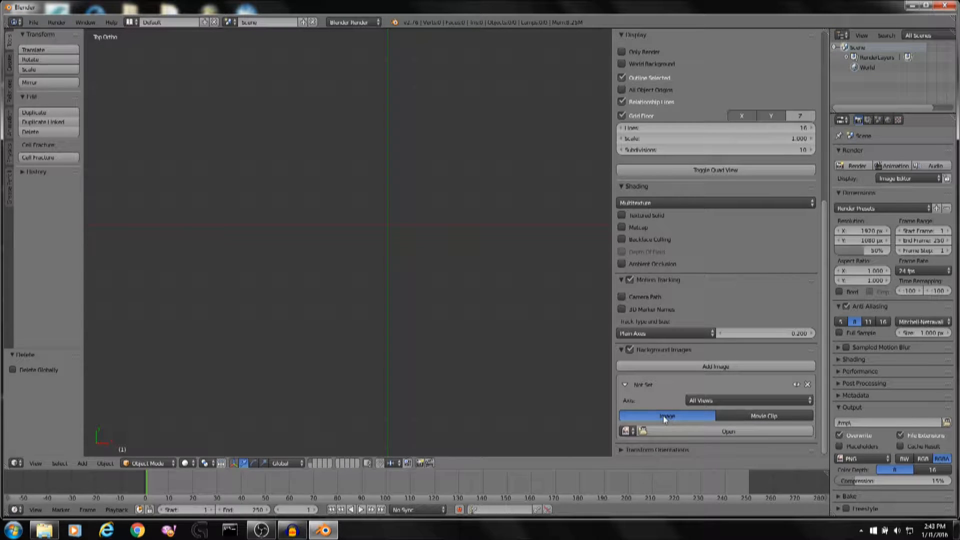
# Open the file browser for the background image slot and navigate to the nuclear folder inside blender projects on the Desktop.
pyautogui.click(737, 401)
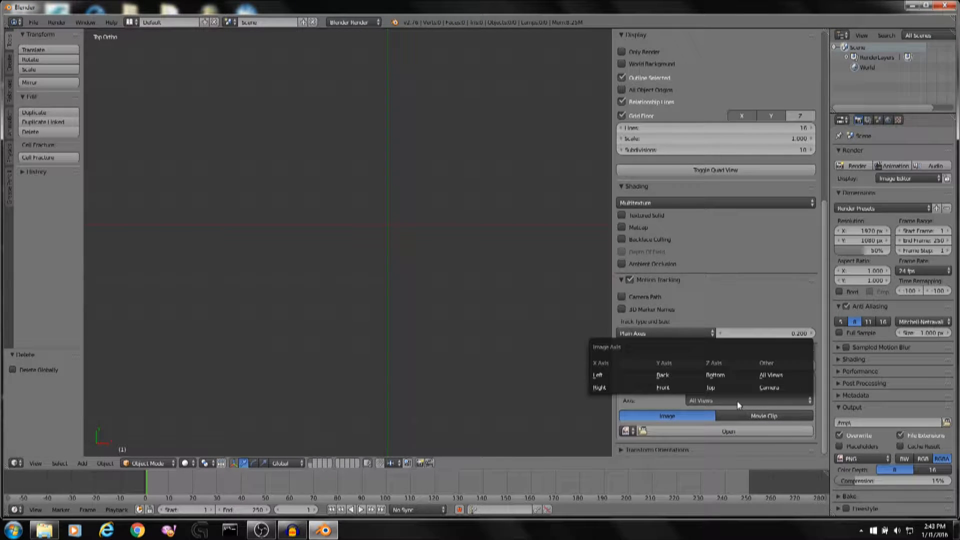
pyautogui.click(714, 432)
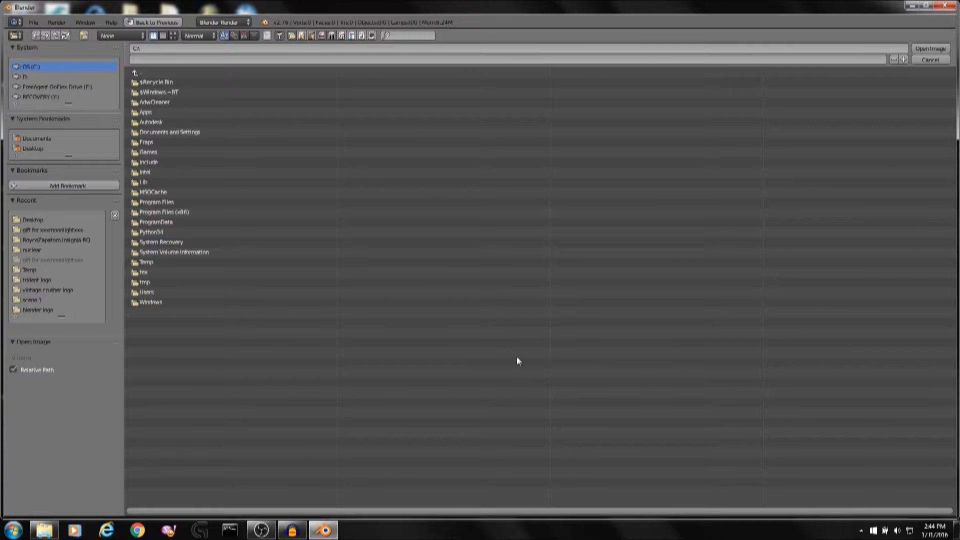
pyautogui.click(30, 149)
pyautogui.click(179, 100)
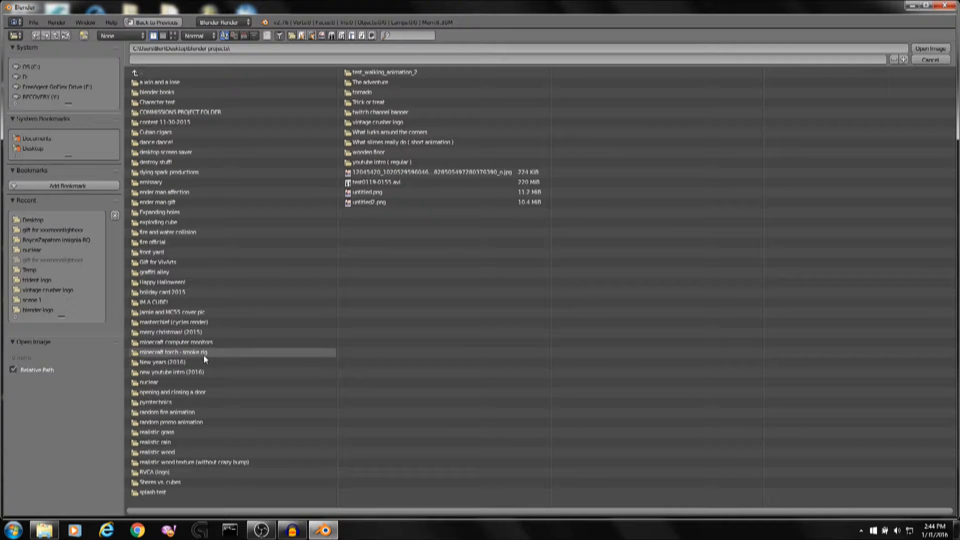
pyautogui.click(200, 383)
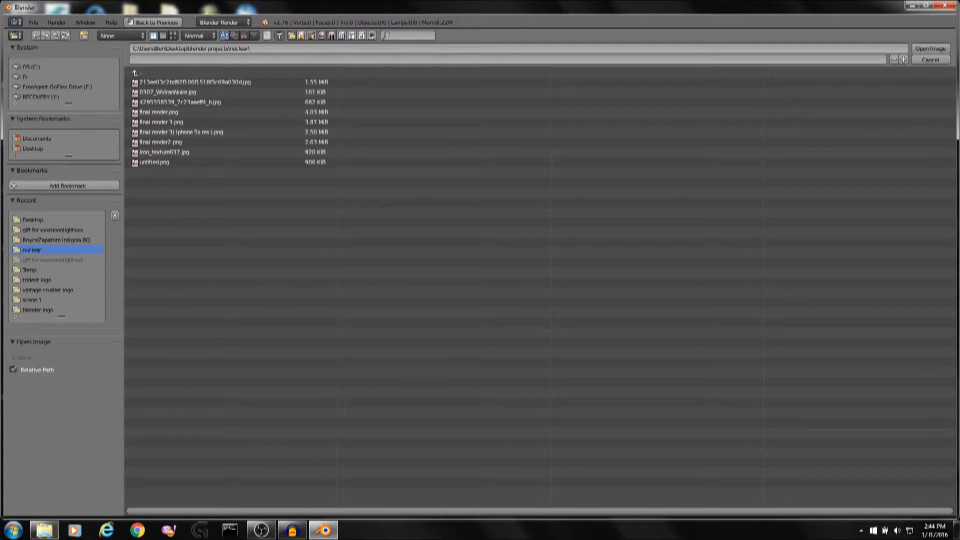
# Preview the 0307_WViranNuke image in Windows Explorer and Photo Viewer, then close the viewer.
pyautogui.moveTo(45, 530)
pyautogui.click(65, 483)
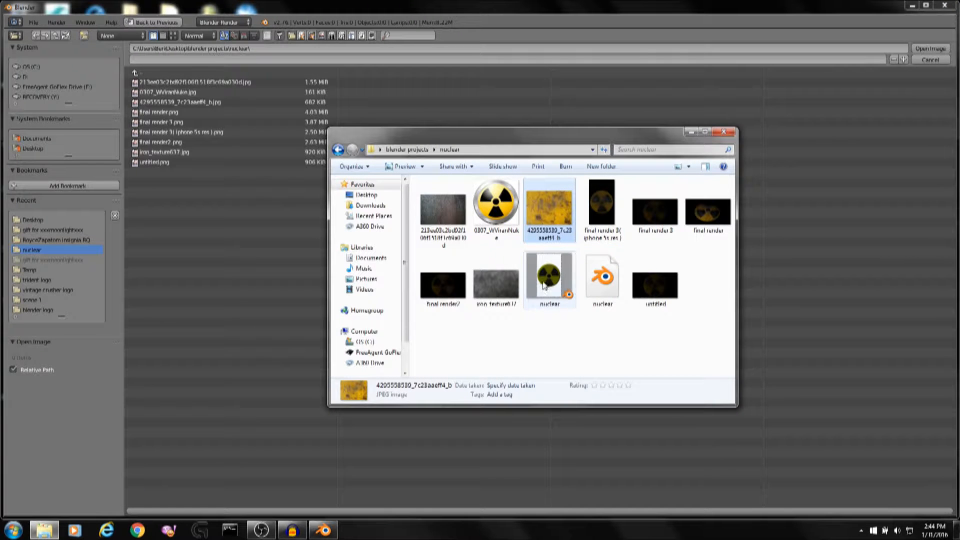
pyautogui.doubleClick(496, 213)
pyautogui.scroll(5, 382, 158)
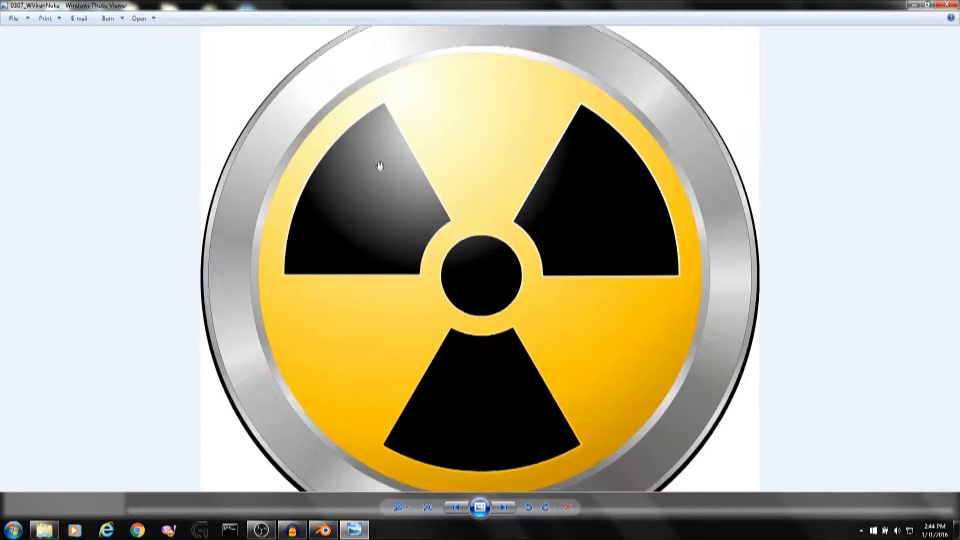
pyautogui.scroll(-5, 390, 155)
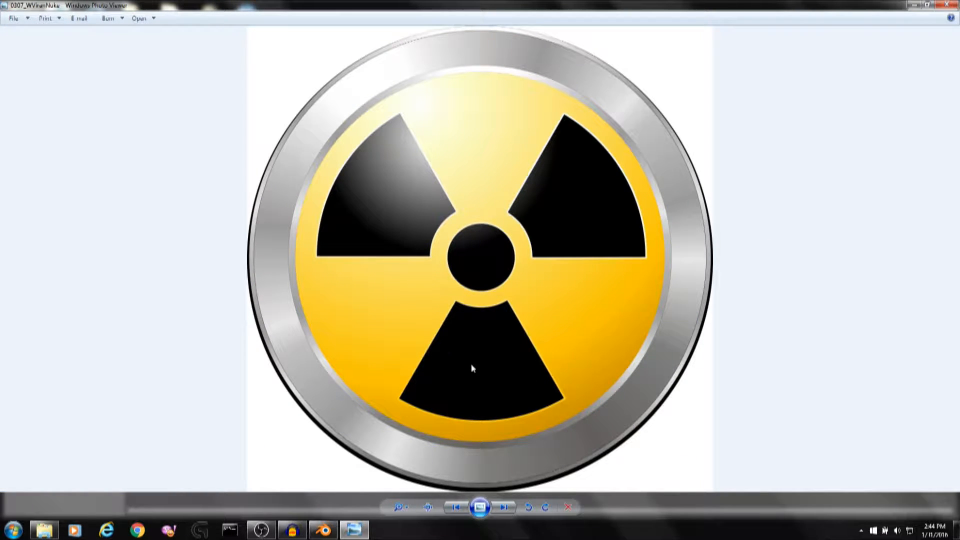
pyautogui.click(947, 4)
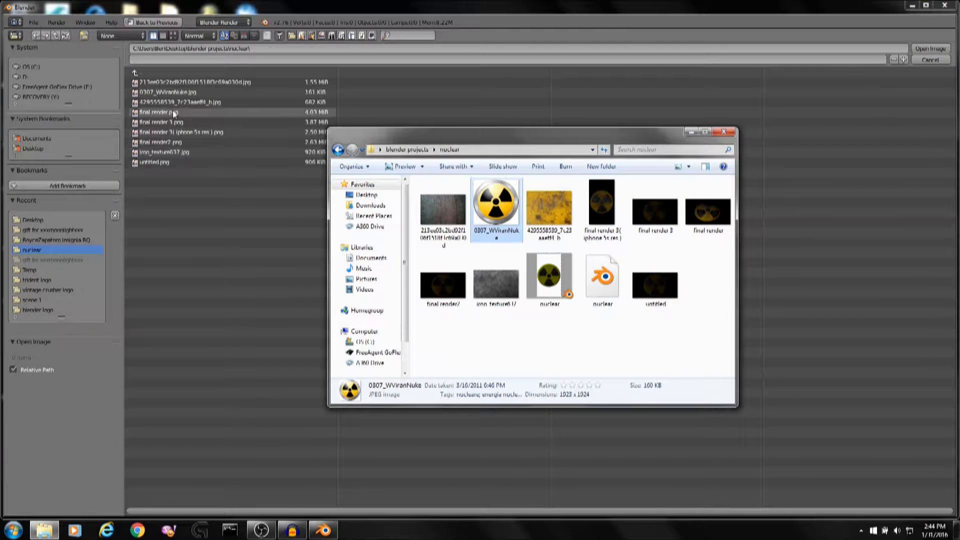
# Load 0307_WViranNuke.jpg as the background image and hide the viewport sidebar.
pyautogui.doubleClick(179, 92)
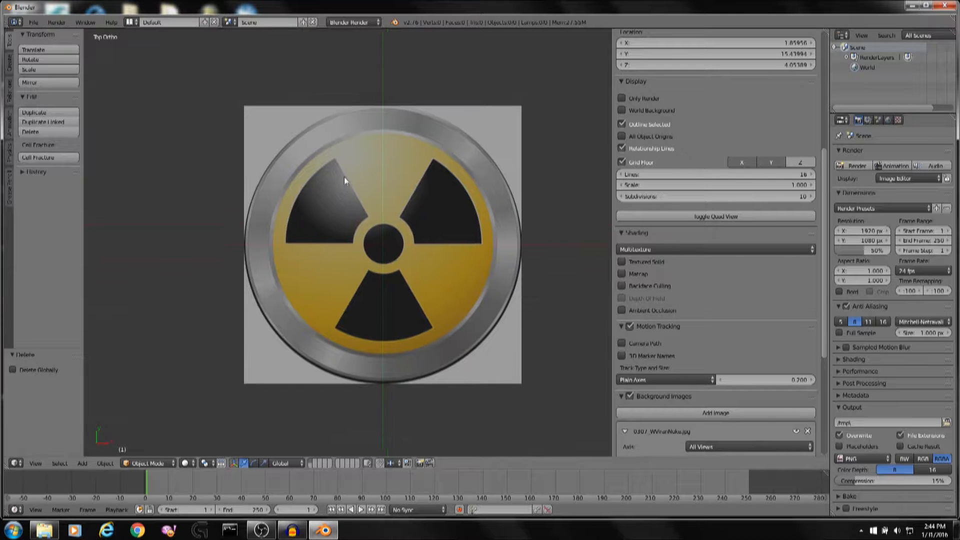
pyautogui.press('n')
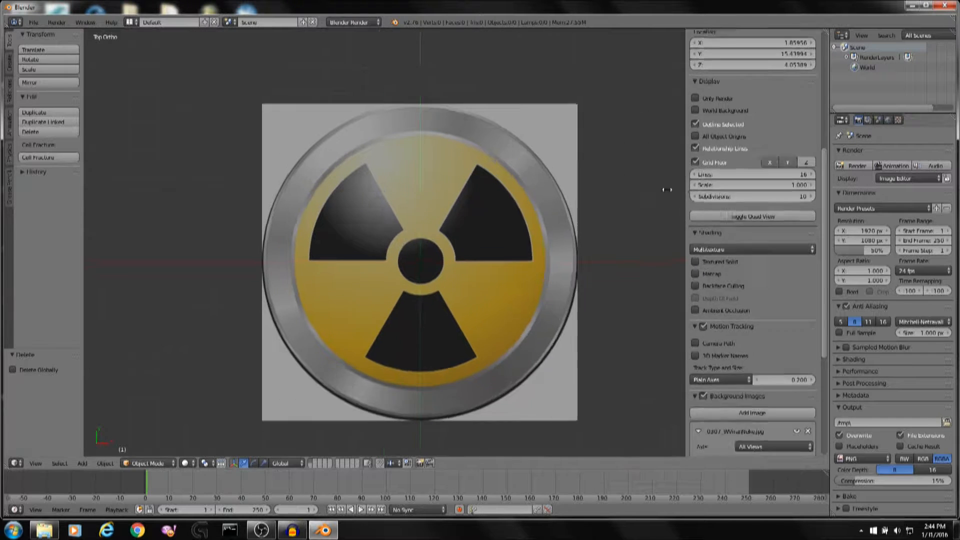
pyautogui.scroll(4, 719, 248)
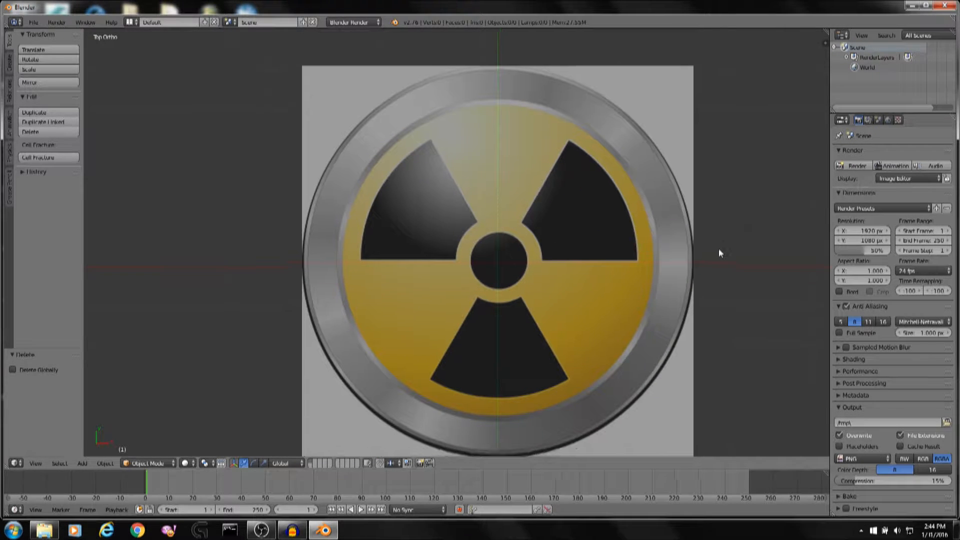
pyautogui.scroll(2, 690, 182)
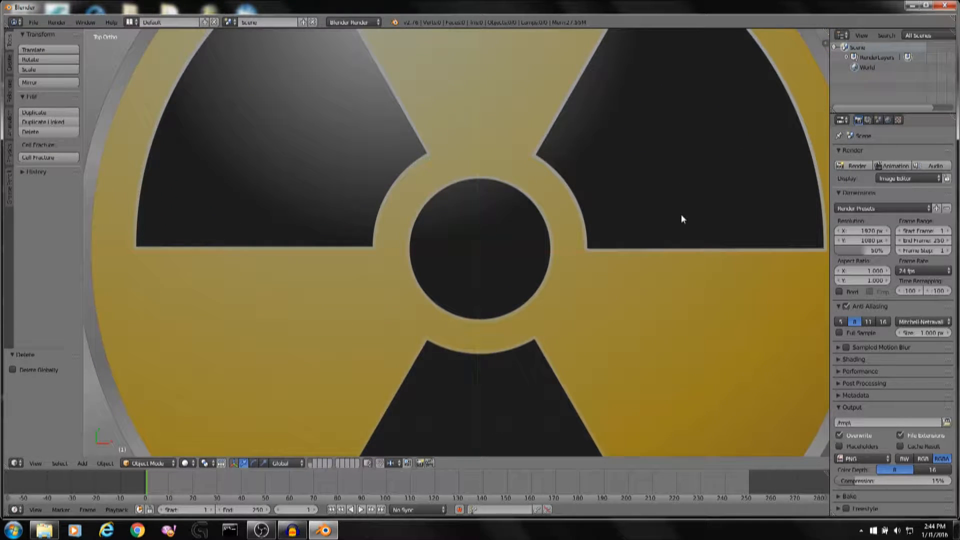
pyautogui.scroll(-5, 679, 220)
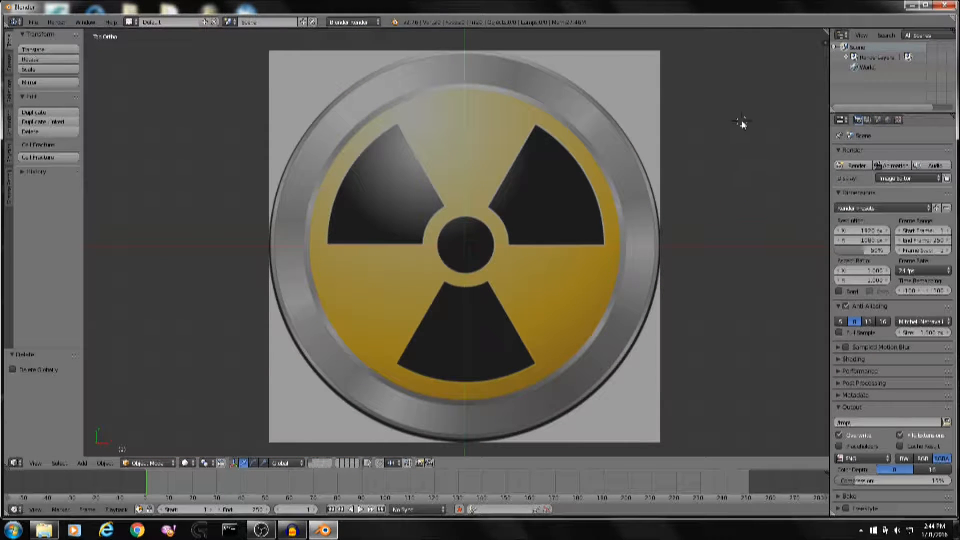
# Reset the 3D cursor to the origin and frame the whole scene in the viewport.
pyautogui.click(732, 144)
pyautogui.hotkey('shift', 'c')
pyautogui.scroll(5, 464, 296)
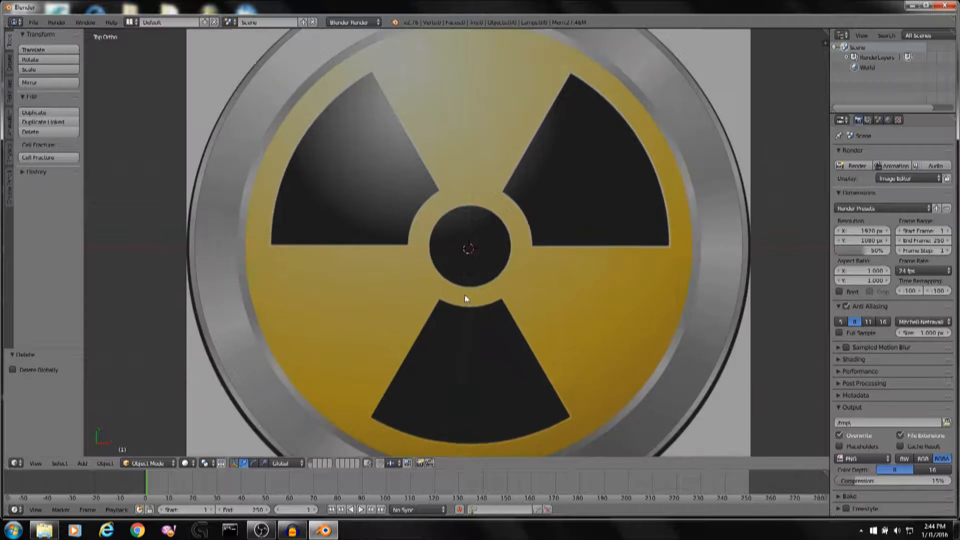
pyautogui.scroll(-3, 493, 255)
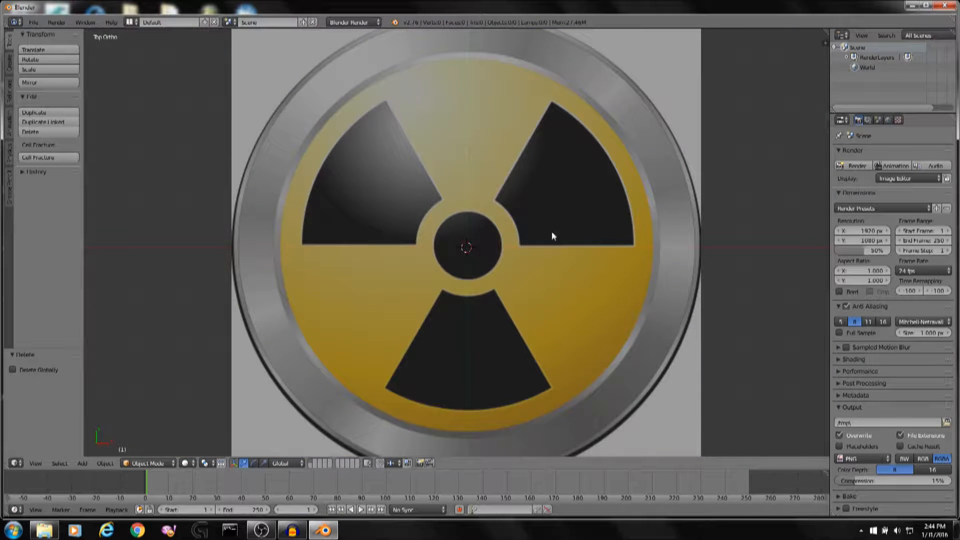
# Add a plane, enter Edit Mode and delete its vertices so only a single vertex remains.
pyautogui.hotkey('shift', 'a')
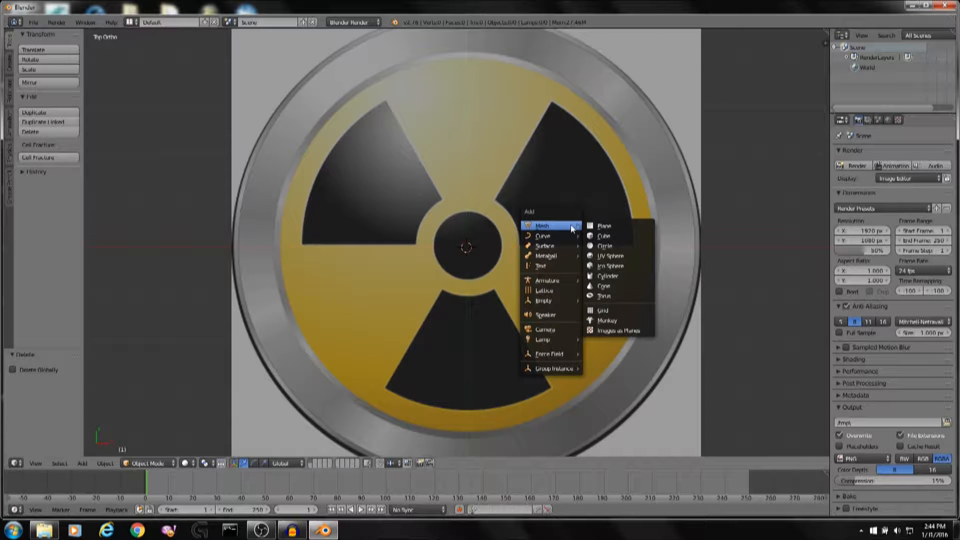
pyautogui.click(596, 226)
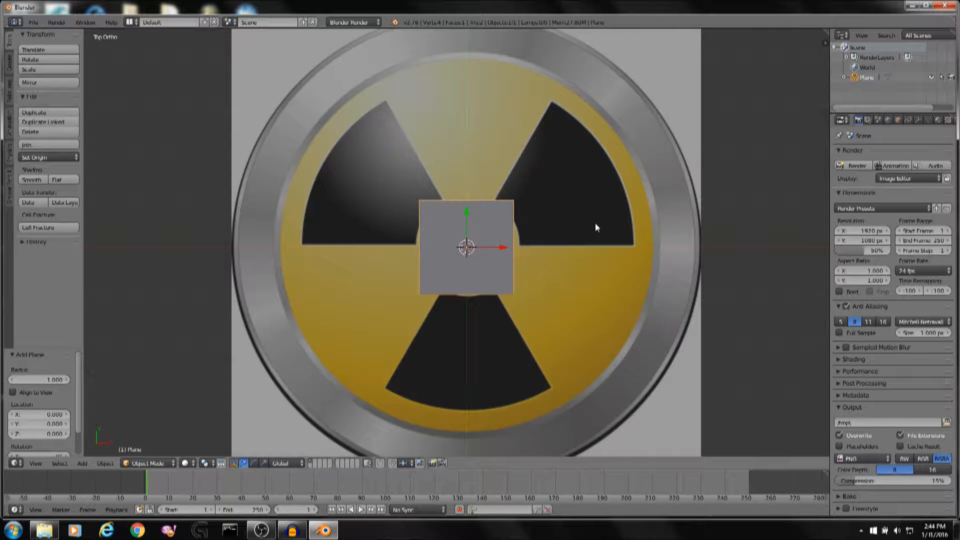
pyautogui.press('Tab')
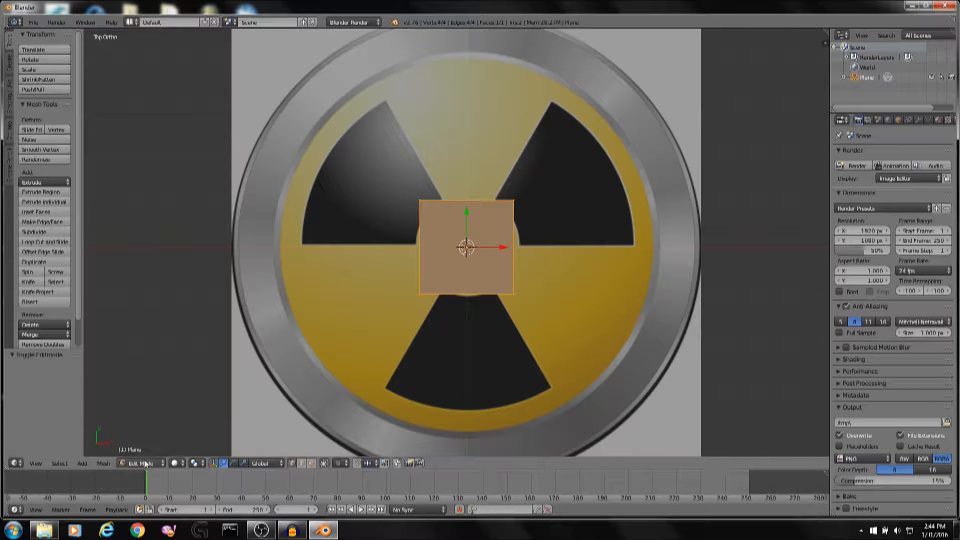
pyautogui.keyDown('shift'); pyautogui.rightClick(421, 200); pyautogui.keyUp('shift')
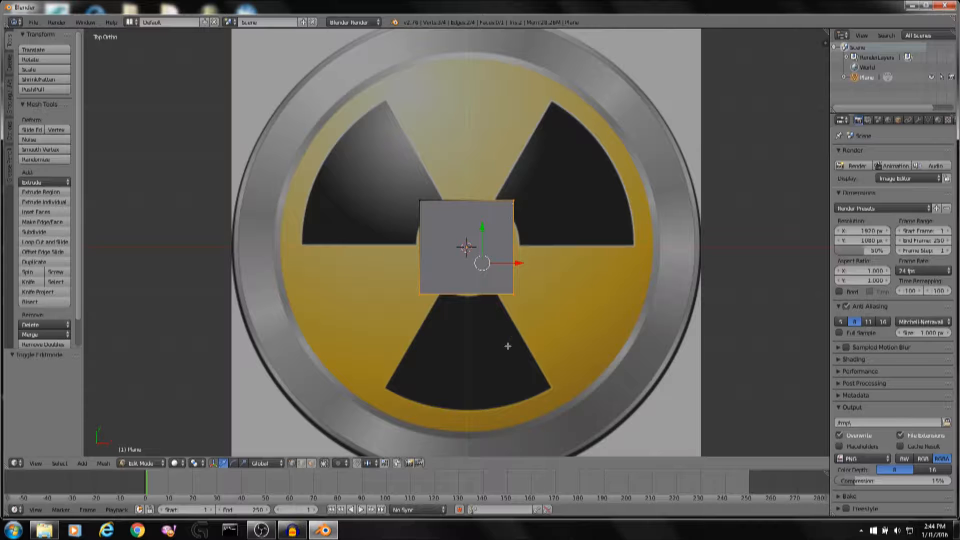
pyautogui.press('x')
pyautogui.click(446, 278)
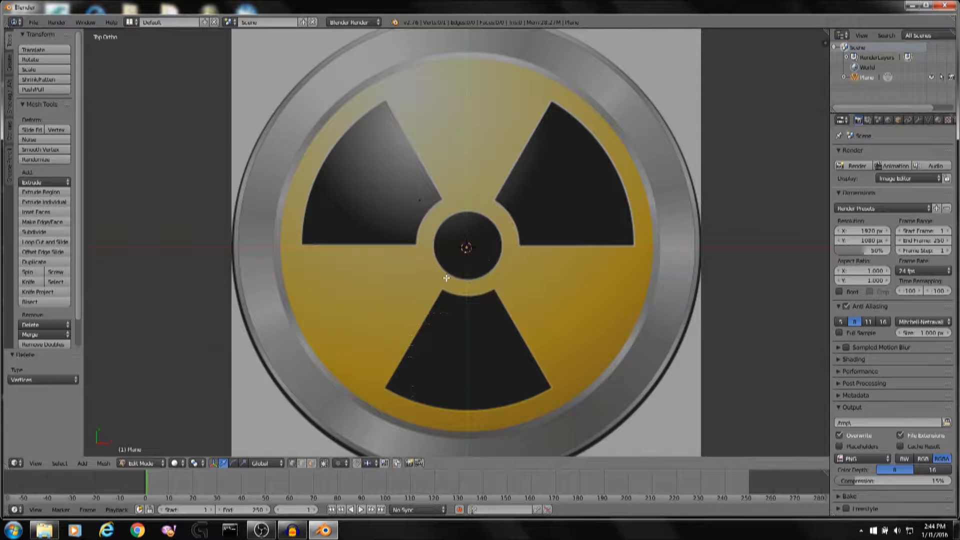
# Move the remaining vertex onto the inner corner of the symbol's upper-left blade.
pyautogui.rightClick(420, 200)
pyautogui.scroll(3, 491, 233)
pyautogui.keyDown('shift'); pyautogui.moveTo(479, 202); pyautogui.dragTo(476, 230, button='middle'); pyautogui.keyUp('shift')
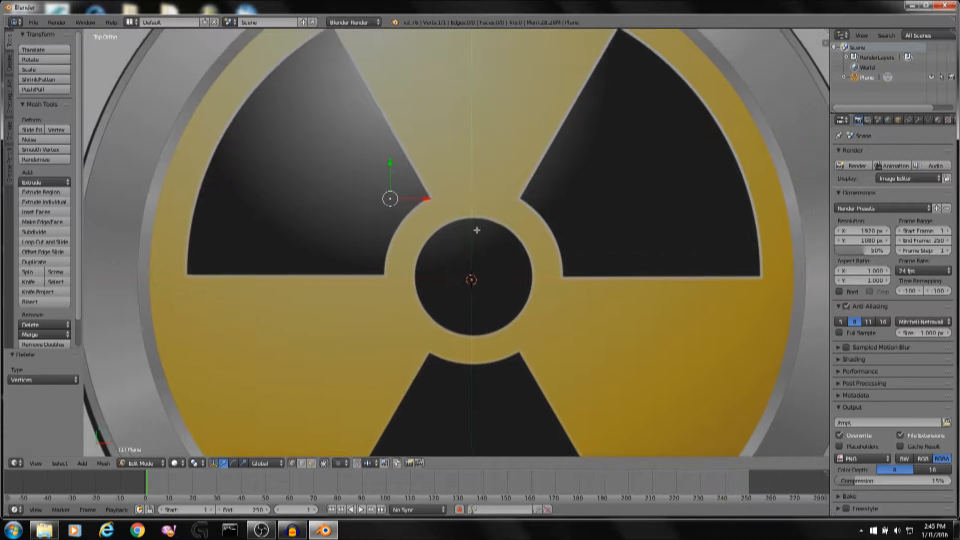
pyautogui.keyDown('shift'); pyautogui.moveTo(360, 188); pyautogui.dragTo(433, 212, button='middle'); pyautogui.keyUp('shift')
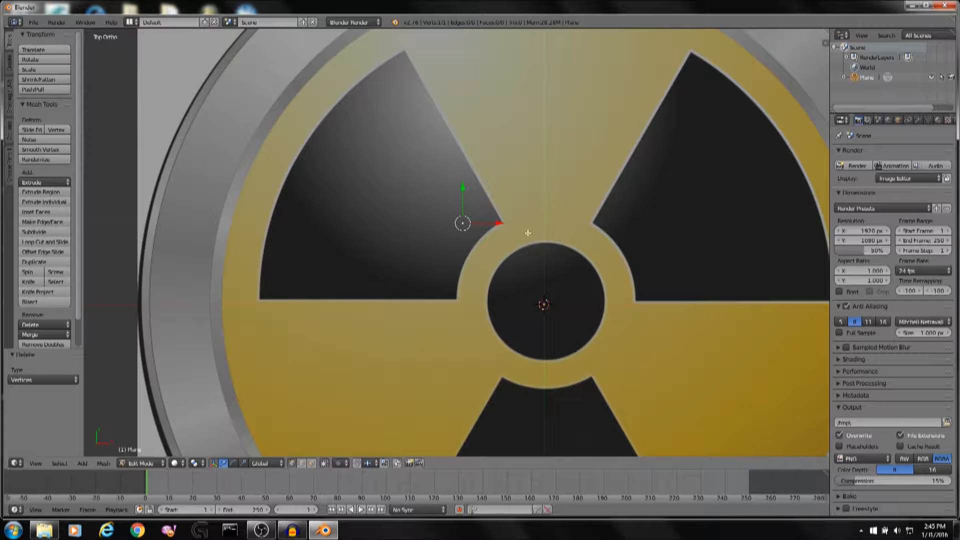
pyautogui.press('g')
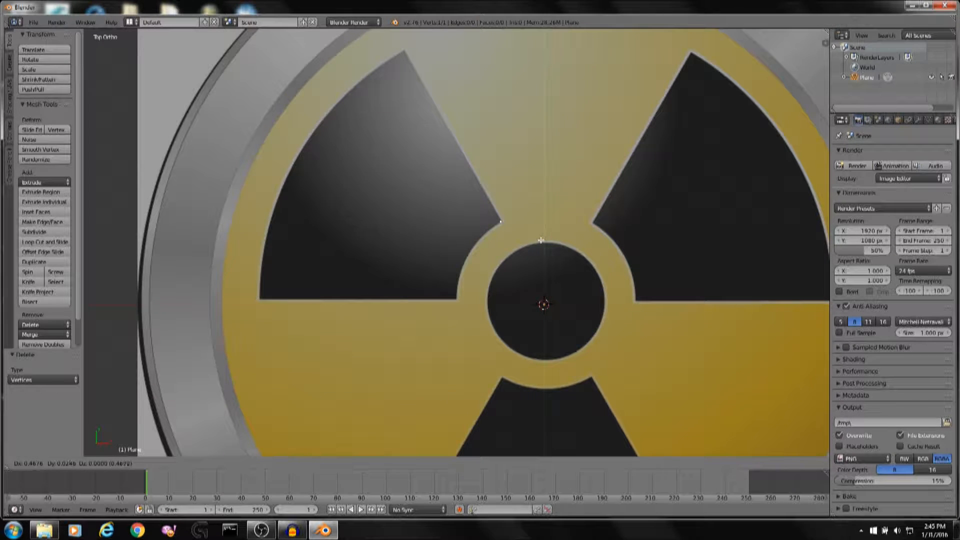
pyautogui.click(541, 240)
pyautogui.scroll(7, 541, 240)
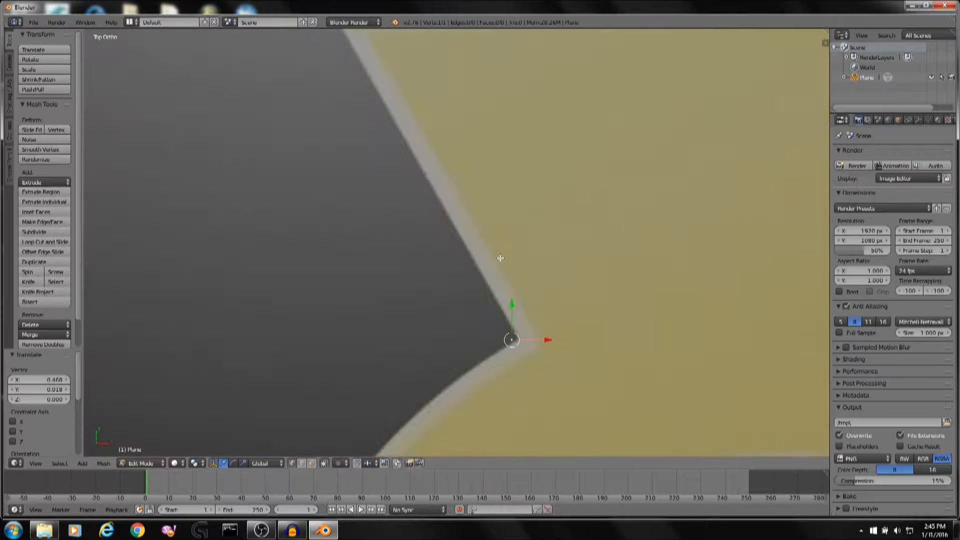
pyautogui.press('g')
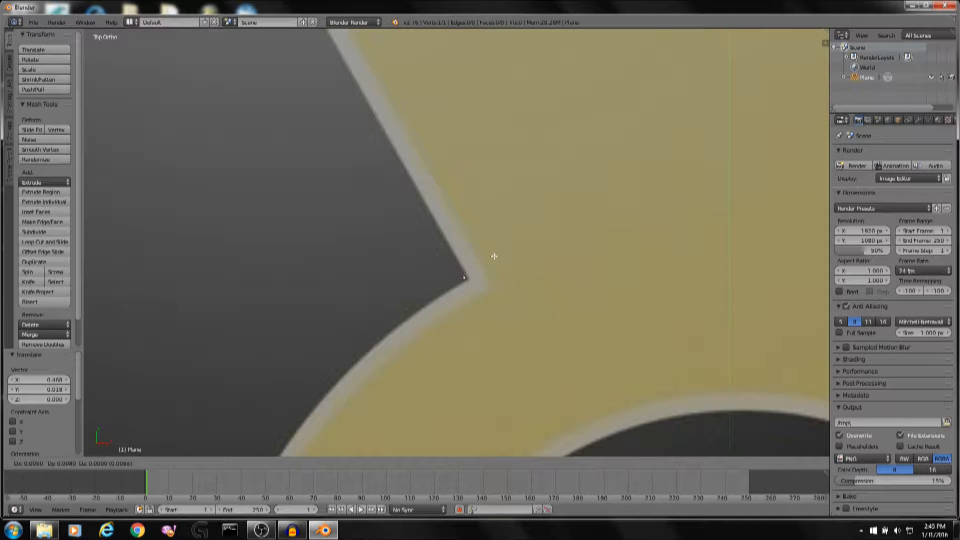
pyautogui.click(496, 257)
# Extrude a new vertex from it along the blade's edge and return to top orthographic view.
pyautogui.scroll(-5, 477, 278)
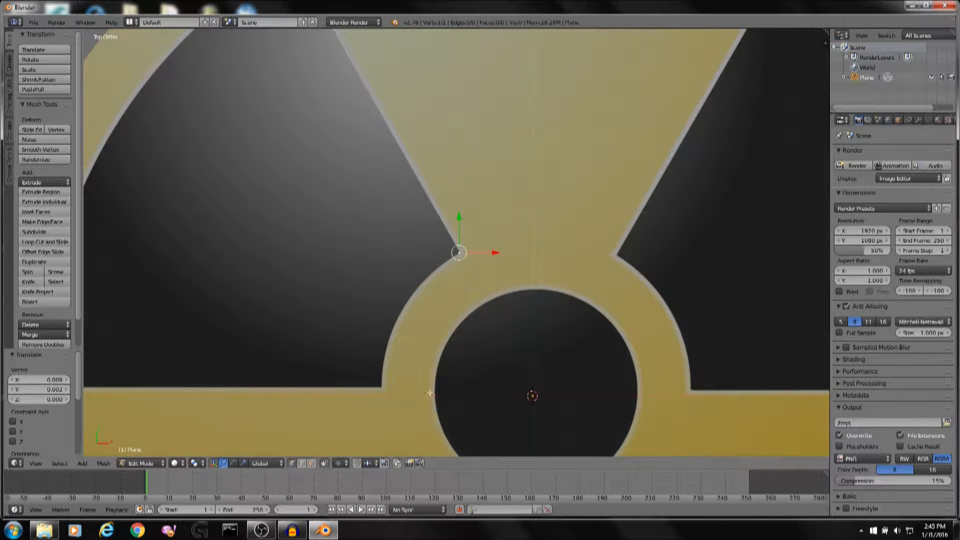
pyautogui.scroll(3, 551, 280)
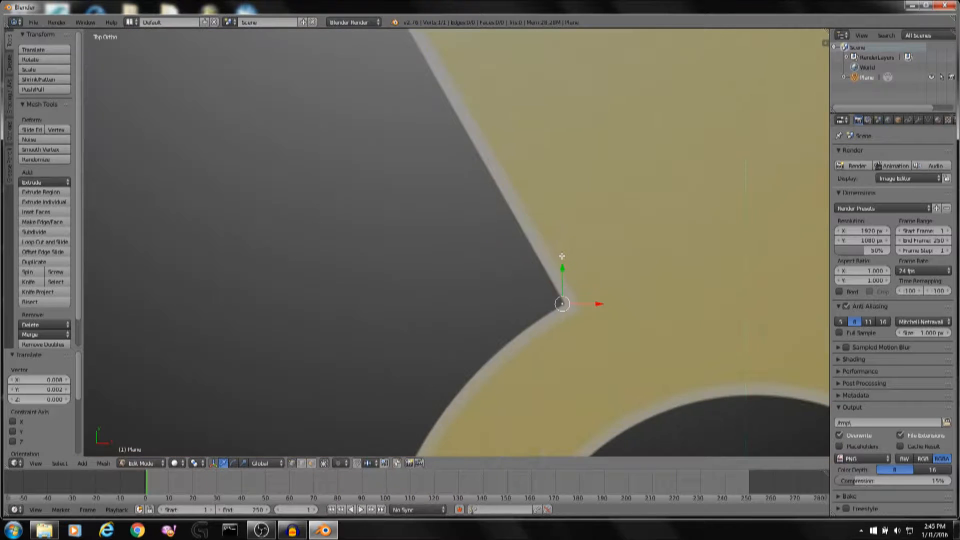
pyautogui.scroll(-3, 555, 257)
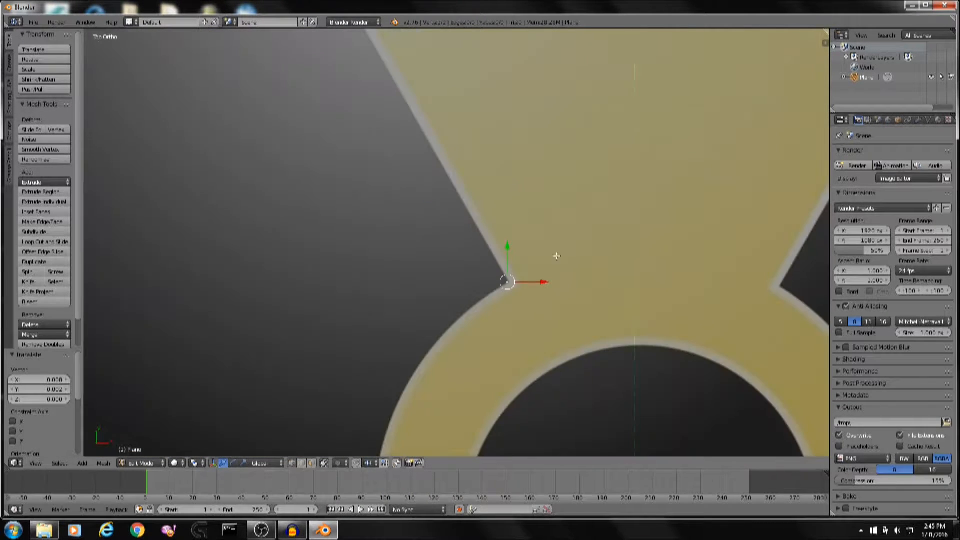
pyautogui.scroll(3, 553, 253)
pyautogui.press('e')
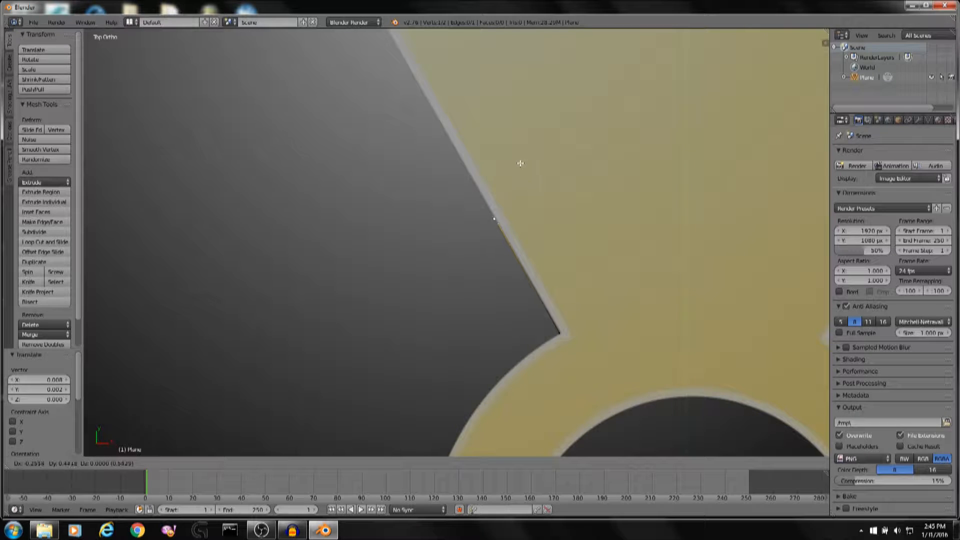
pyautogui.click(510, 179)
pyautogui.moveTo(510, 179); pyautogui.dragTo(536, 187, button='middle')
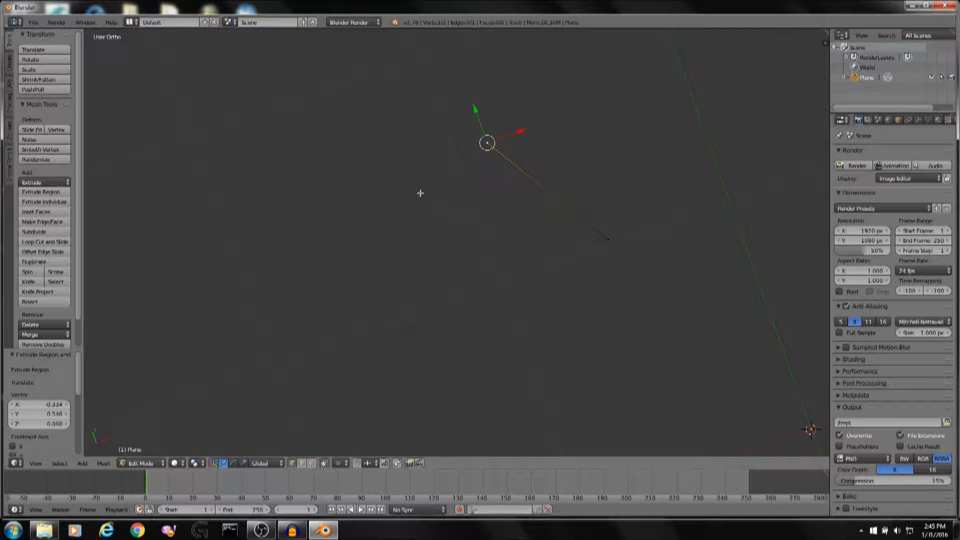
pyautogui.press('KP_7')
pyautogui.scroll(-5, 434, 206)
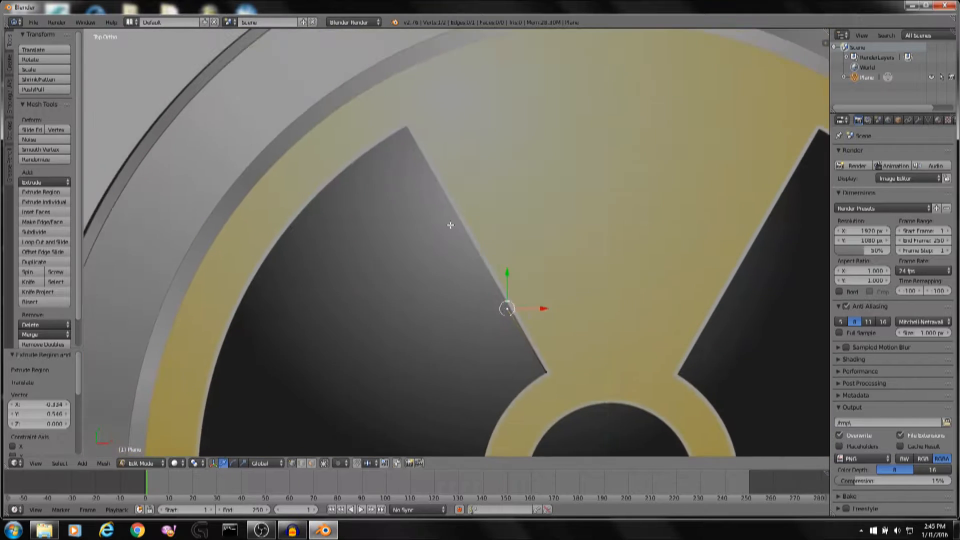
# Move the extruded vertex up the blade edge to the blade's outer top corner.
pyautogui.press('g')
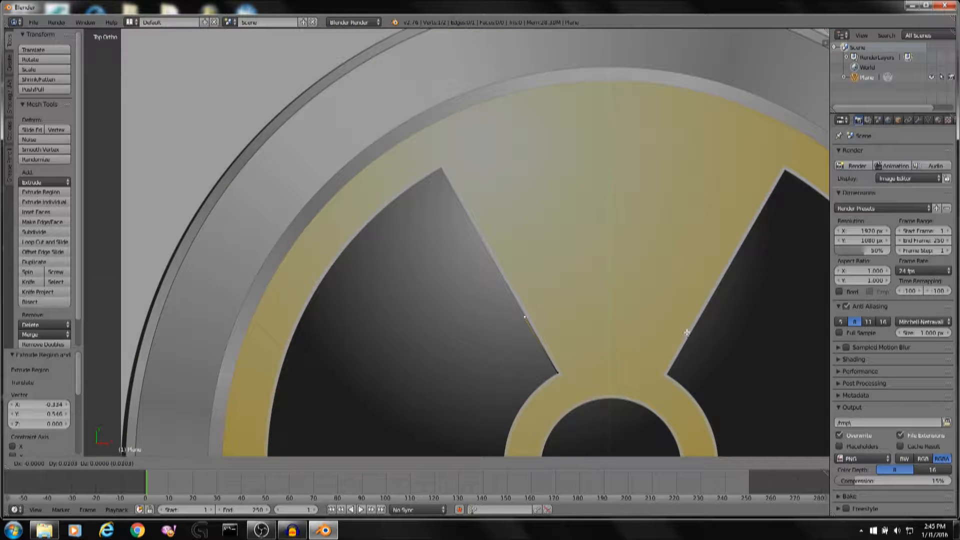
pyautogui.click(603, 183)
pyautogui.scroll(5, 597, 176)
pyautogui.keyDown('shift'); pyautogui.moveTo(595, 169); pyautogui.dragTo(654, 350, button='middle'); pyautogui.keyUp('shift')
pyautogui.scroll(5, 654, 350)
pyautogui.press('g')
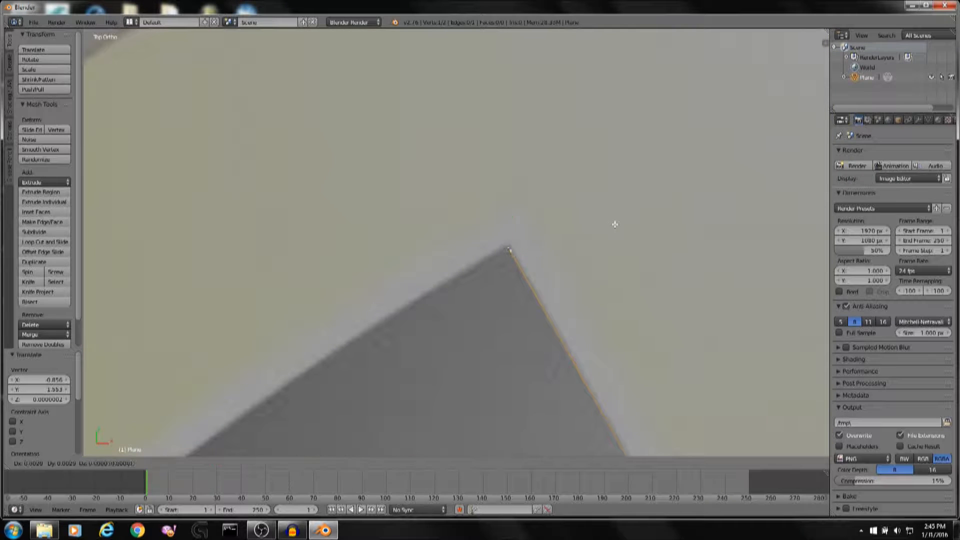
pyautogui.click(612, 221)
pyautogui.scroll(-3, 612, 224)
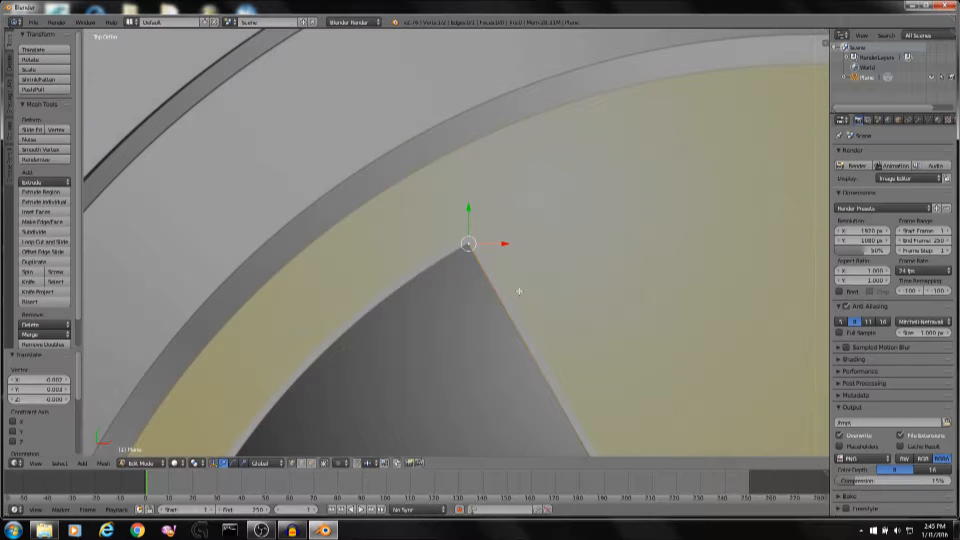
pyautogui.keyDown('shift'); pyautogui.moveTo(519, 291); pyautogui.dragTo(548, 270, button='middle'); pyautogui.keyUp('shift')
pyautogui.scroll(-7, 550, 270)
pyautogui.keyDown('shift'); pyautogui.moveTo(572, 345); pyautogui.dragTo(602, 266, button='middle'); pyautogui.keyUp('shift')
pyautogui.scroll(2, 602, 265)
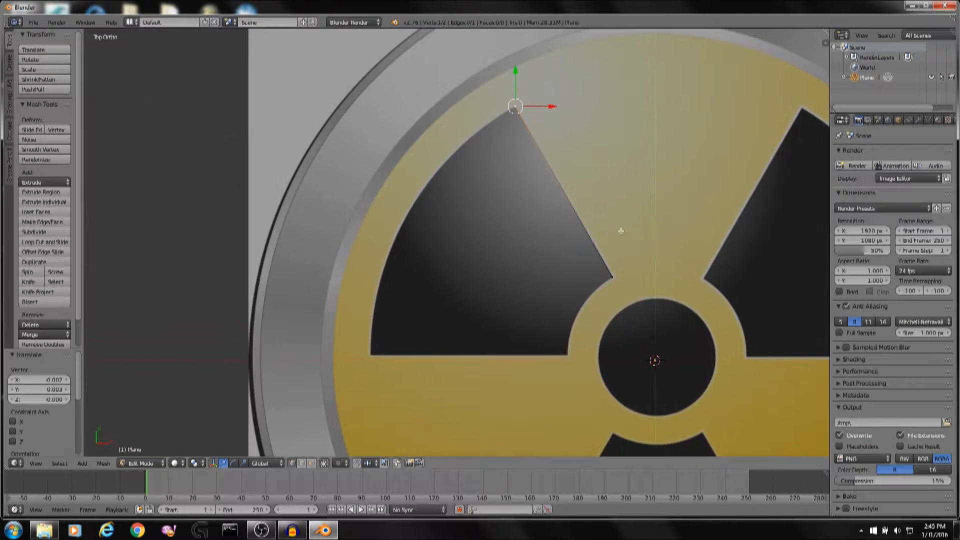
# Extrude a chain of vertices from the blade's outer top corner along its curved outer edge.
pyautogui.keyDown('shift'); pyautogui.moveTo(578, 115); pyautogui.dragTo(571, 153, button='middle'); pyautogui.keyUp('shift')
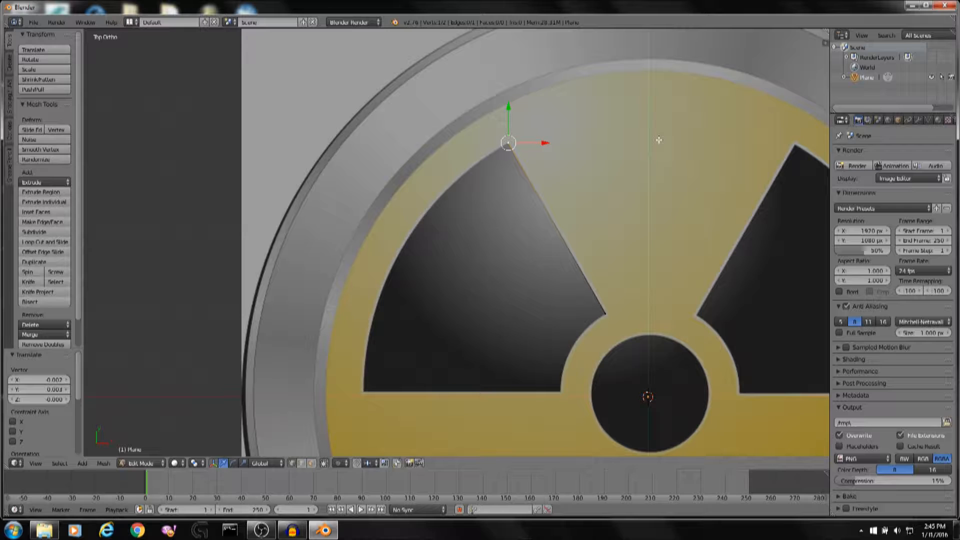
pyautogui.scroll(4, 622, 135)
pyautogui.keyDown('shift'); pyautogui.moveTo(622, 134); pyautogui.dragTo(577, 211, button='middle'); pyautogui.keyUp('shift')
pyautogui.scroll(2, 593, 140)
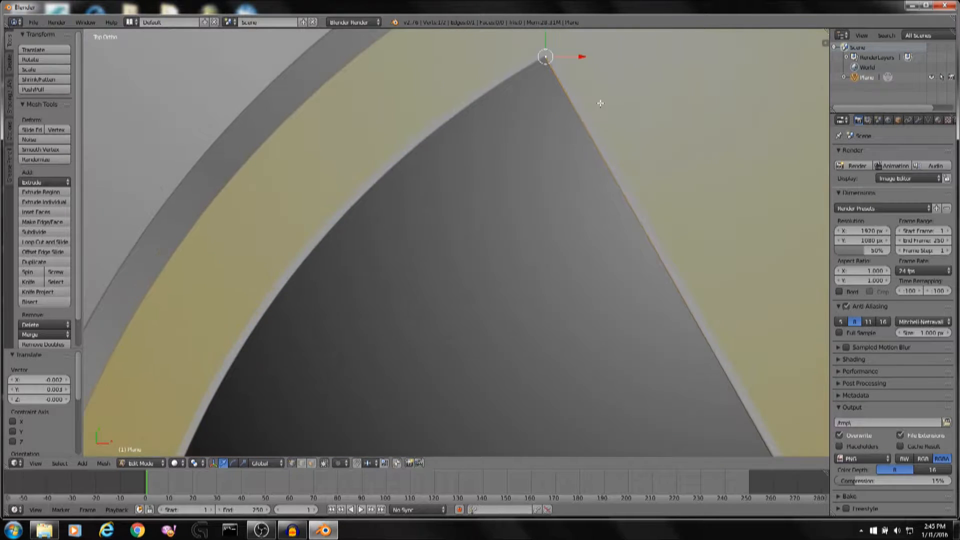
pyautogui.keyDown('shift'); pyautogui.moveTo(598, 106); pyautogui.dragTo(585, 148, button='middle'); pyautogui.keyUp('shift')
pyautogui.press('e')
pyautogui.click(581, 108)
pyautogui.press('e')
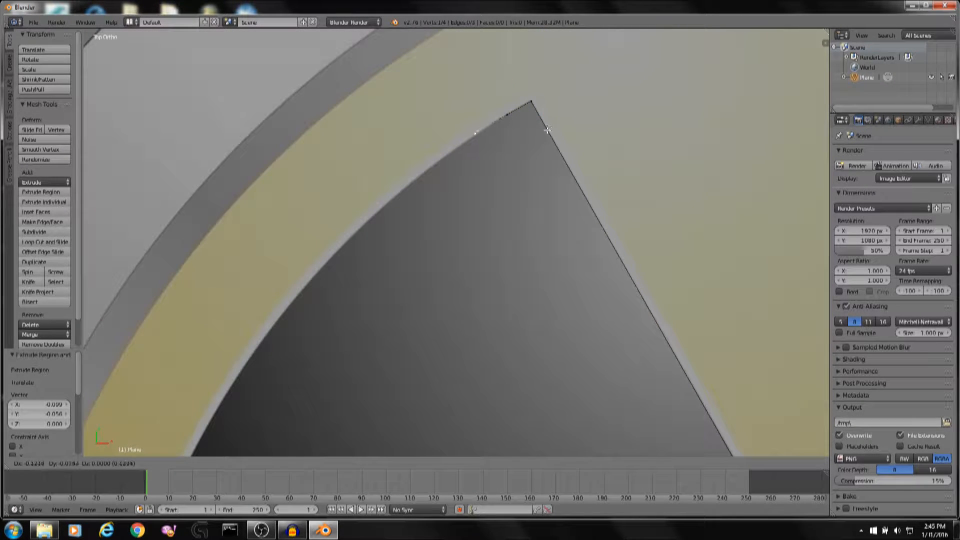
pyautogui.click(541, 136)
pyautogui.press('e')
pyautogui.click(510, 156)
# Extrude a vertex from the end of the traced arc to the blade's inner corner beside the central ring.
pyautogui.scroll(-4, 510, 150)
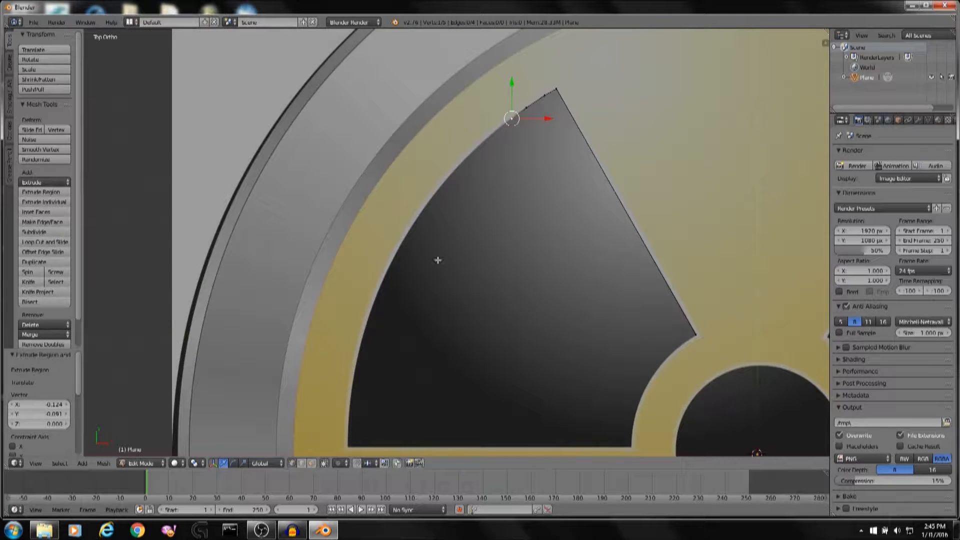
pyautogui.keyDown('shift'); pyautogui.moveTo(427, 334); pyautogui.dragTo(456, 216, button='middle'); pyautogui.keyUp('shift')
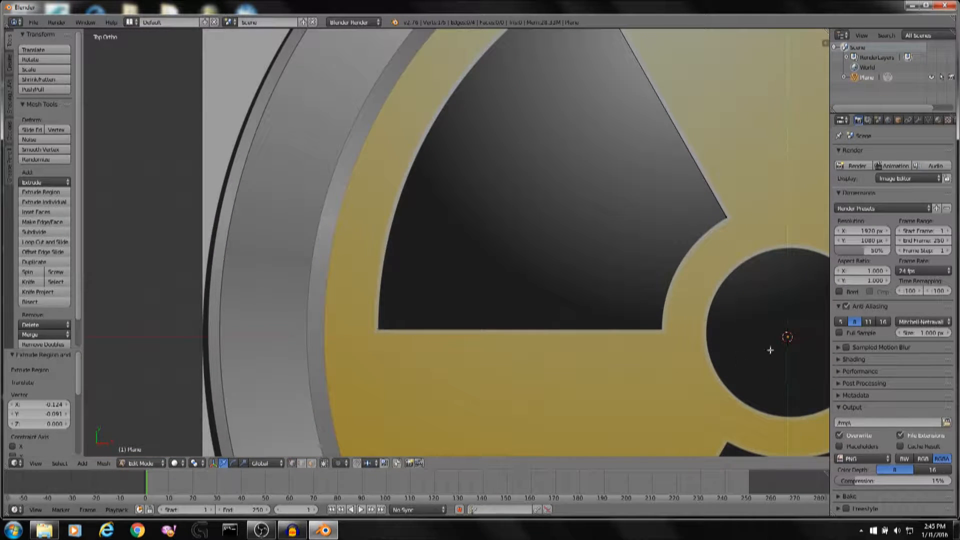
pyautogui.keyDown('shift'); pyautogui.moveTo(661, 126); pyautogui.dragTo(611, 275, button='middle'); pyautogui.keyUp('shift')
pyautogui.scroll(4, 566, 118)
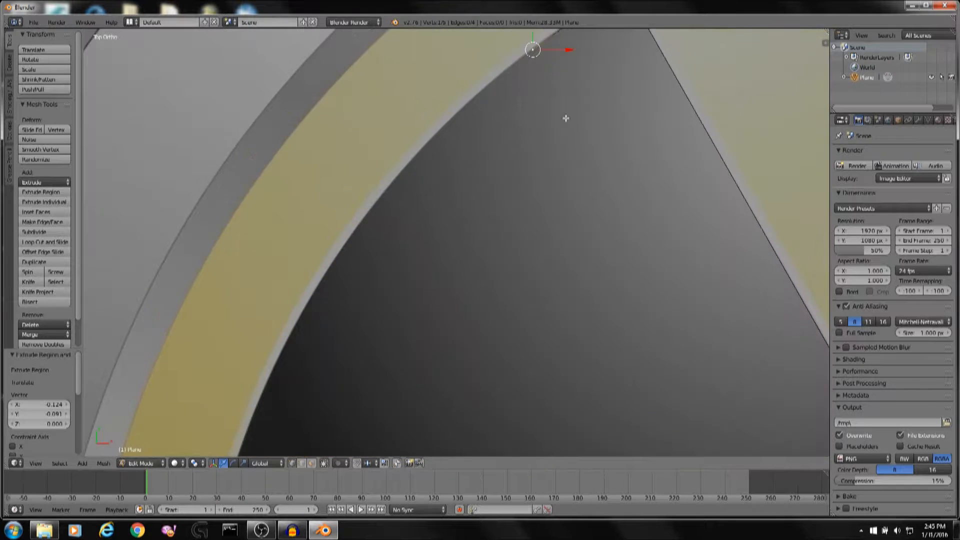
pyautogui.keyDown('shift'); pyautogui.moveTo(565, 118); pyautogui.dragTo(591, 214, button='middle'); pyautogui.keyUp('shift')
pyautogui.scroll(4, 670, 122)
pyautogui.keyDown('shift'); pyautogui.moveTo(673, 122); pyautogui.dragTo(665, 136, button='middle'); pyautogui.keyUp('shift')
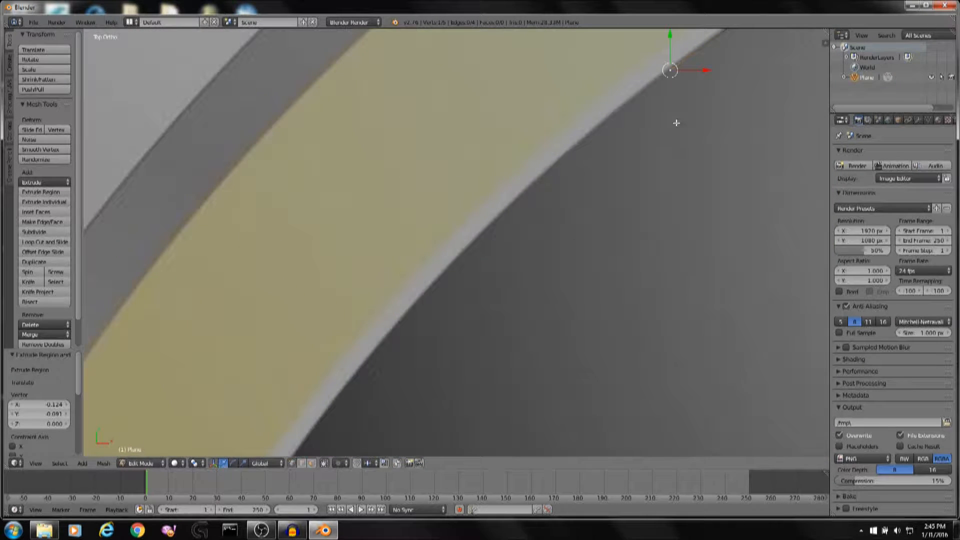
pyautogui.moveTo(701, 70); pyautogui.dragTo(699, 70)
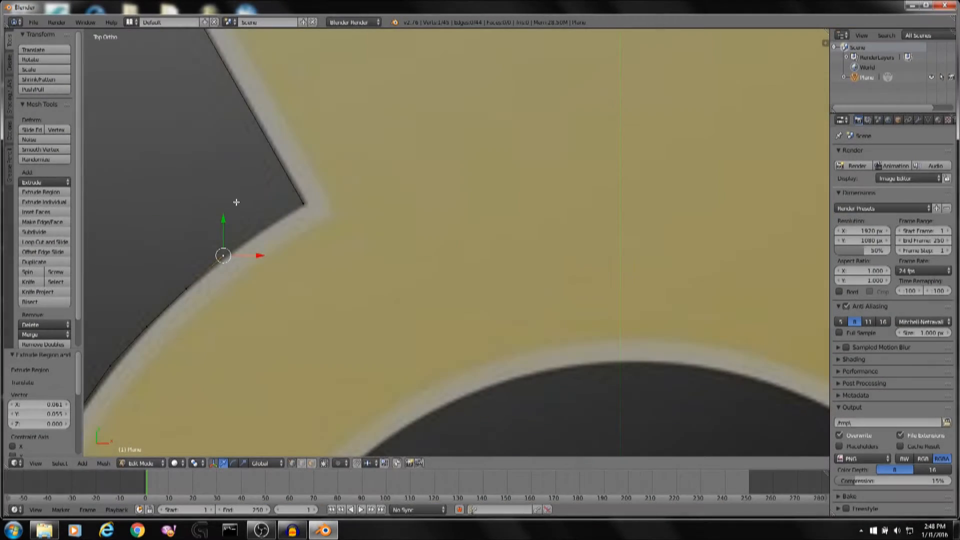
pyautogui.keyDown('shift'); pyautogui.moveTo(235, 202); pyautogui.dragTo(418, 200, button='middle'); pyautogui.keyUp('shift')
pyautogui.scroll(1, 347, 192)
pyautogui.scroll(2, 348, 192)
pyautogui.press('e')
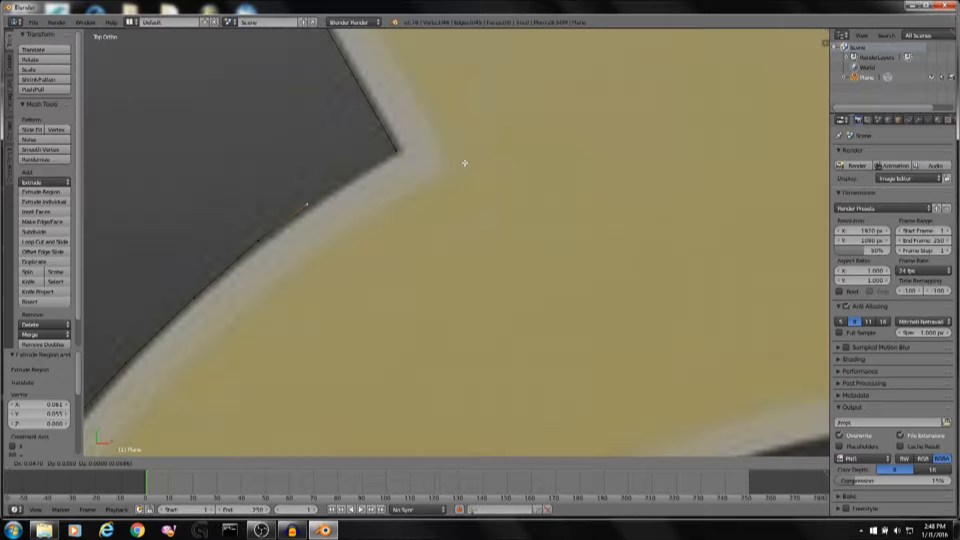
pyautogui.click(474, 155)
# Reposition the new corner vertex exactly onto the blade's inner corner next to the central ring.
pyautogui.scroll(-6, 467, 165)
pyautogui.press('Tab')
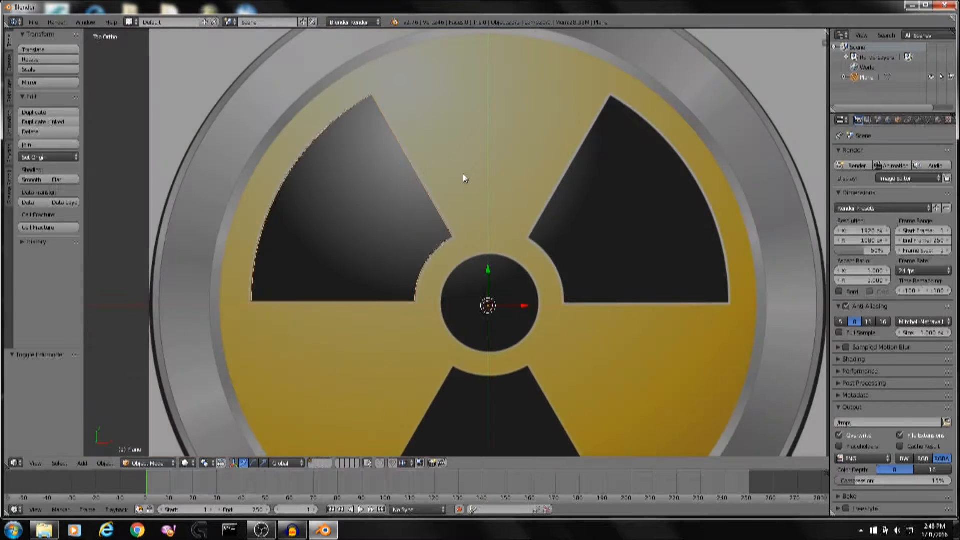
pyautogui.scroll(8, 443, 212)
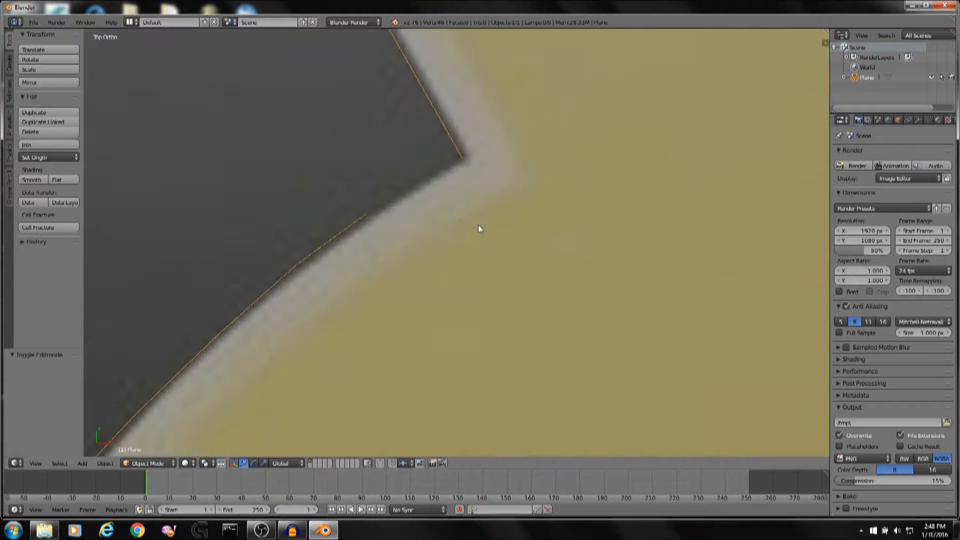
pyautogui.press('Tab')
pyautogui.press('g')
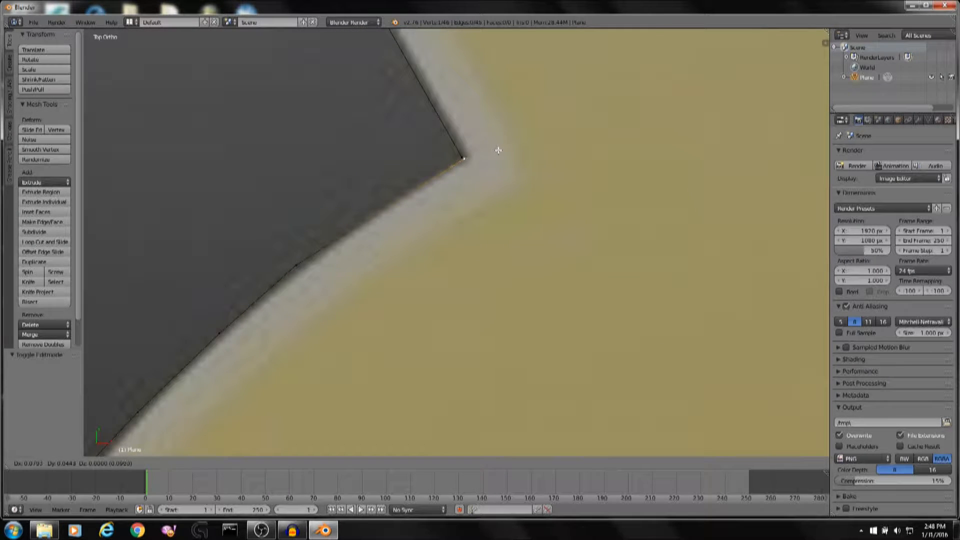
pyautogui.click(498, 150)
# Extrude vertices along the blade's straight edge back to the starting inner corner vertex.
pyautogui.press('e')
pyautogui.click(524, 163)
pyautogui.scroll(6, 525, 161)
pyautogui.keyDown('shift'); pyautogui.moveTo(556, 143); pyautogui.dragTo(494, 362, button='middle'); pyautogui.keyUp('shift')
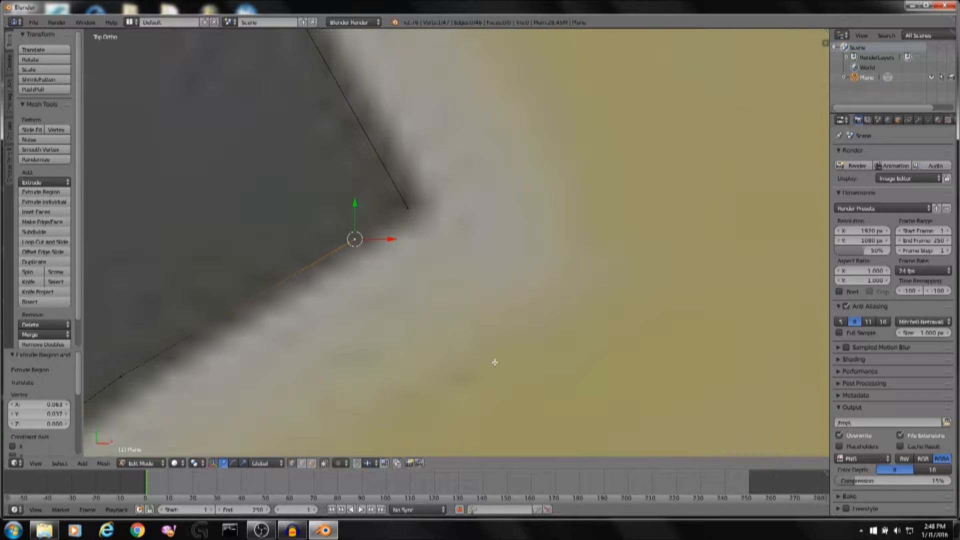
pyautogui.press('e')
pyautogui.click(535, 340)
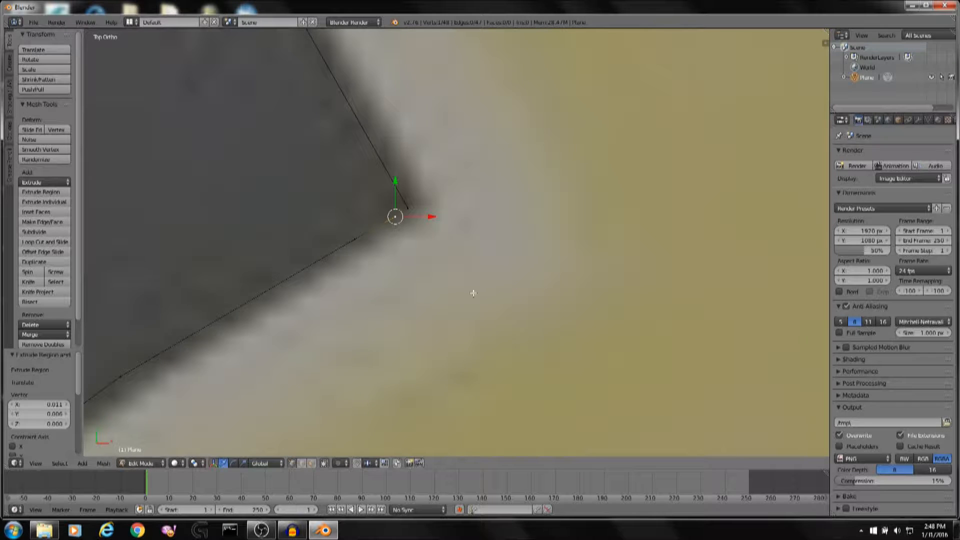
pyautogui.scroll(3, 435, 237)
pyautogui.keyDown('shift'); pyautogui.moveTo(402, 221); pyautogui.dragTo(466, 250, button='middle'); pyautogui.keyUp('shift')
pyautogui.press('g')
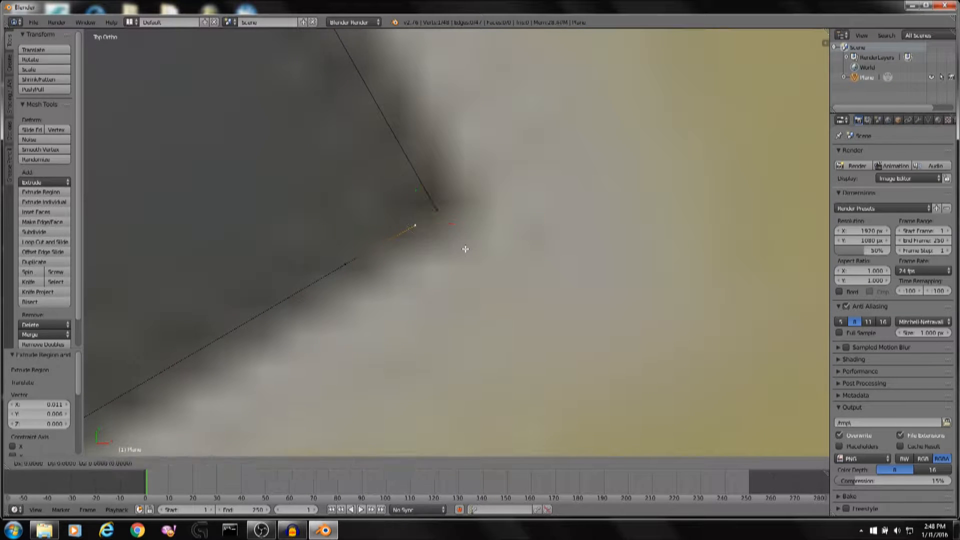
pyautogui.rightClick(479, 240)
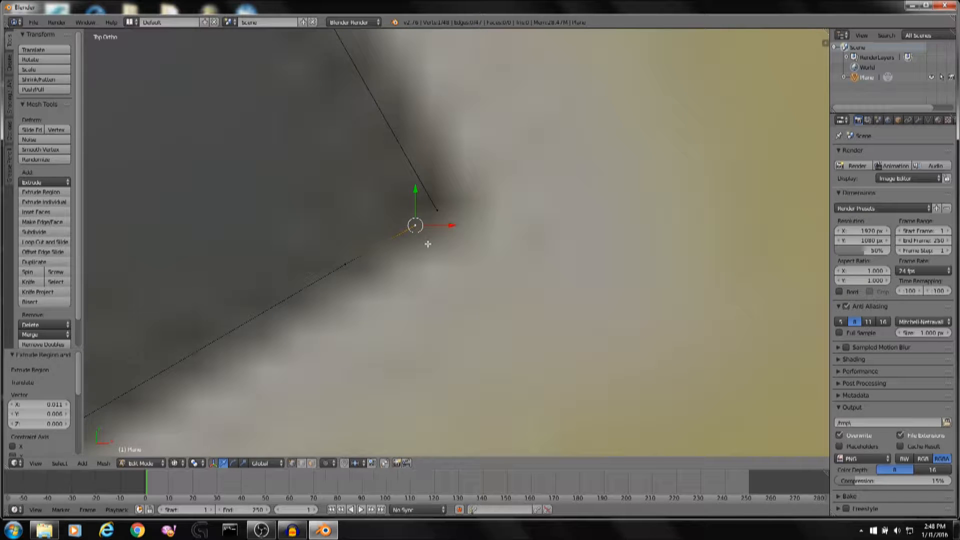
# Select the two coinciding end vertices of the outline and try merging them at the first vertex.
pyautogui.press('a')
pyautogui.rightClick(416, 224)
pyautogui.keyDown('shift'); pyautogui.rightClick(439, 208); pyautogui.keyUp('shift')
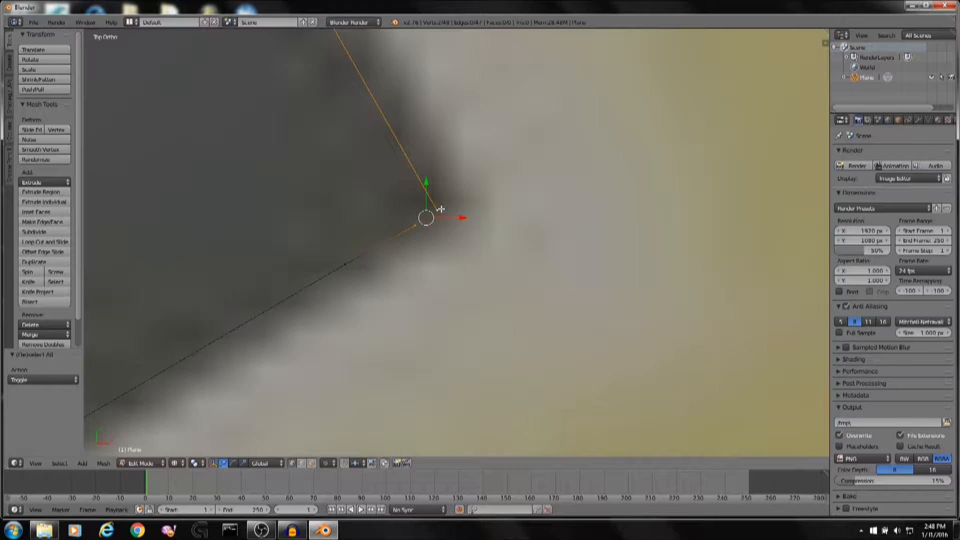
pyautogui.press('space')
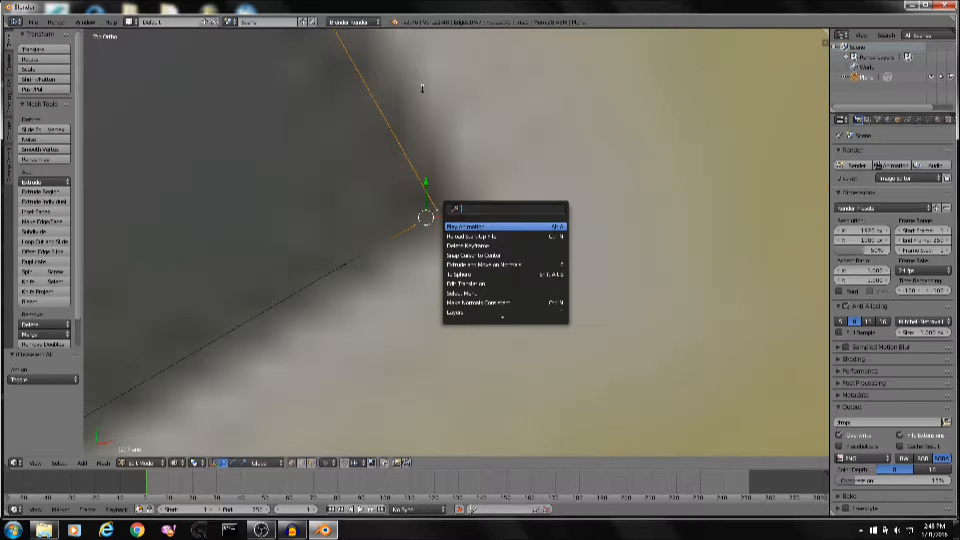
pyautogui.write('merg')
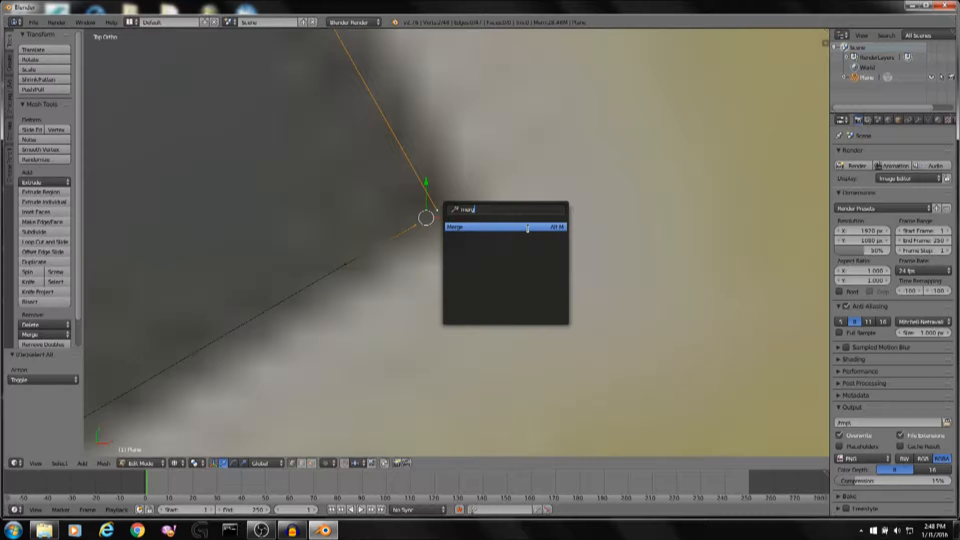
pyautogui.click(528, 228)
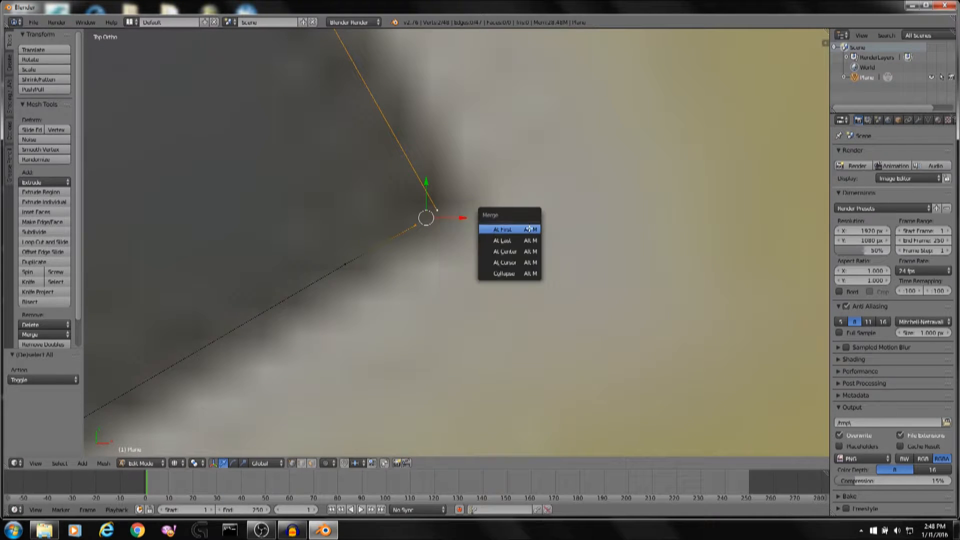
pyautogui.click(525, 241)
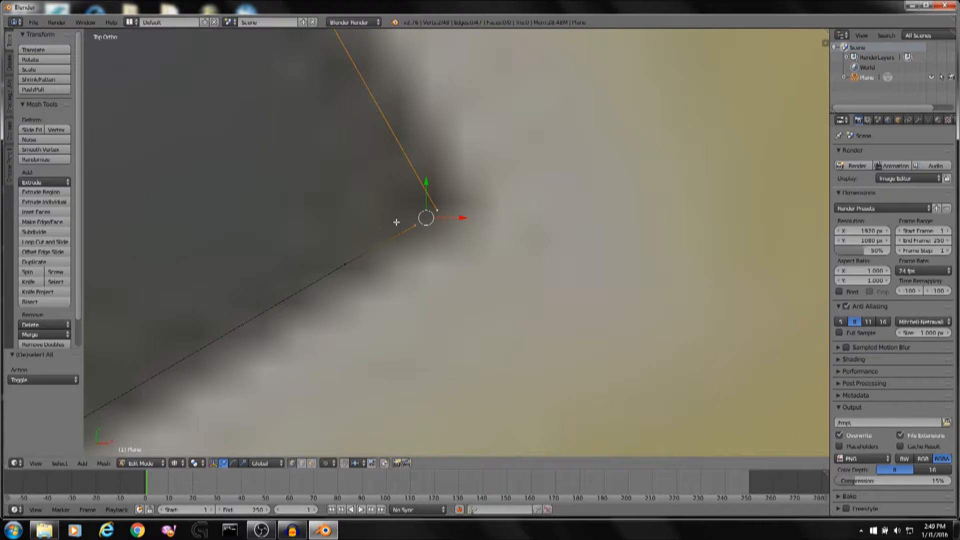
# Merge the two end vertices at the last vertex and undo the merge.
pyautogui.press('space')
pyautogui.write('merge')
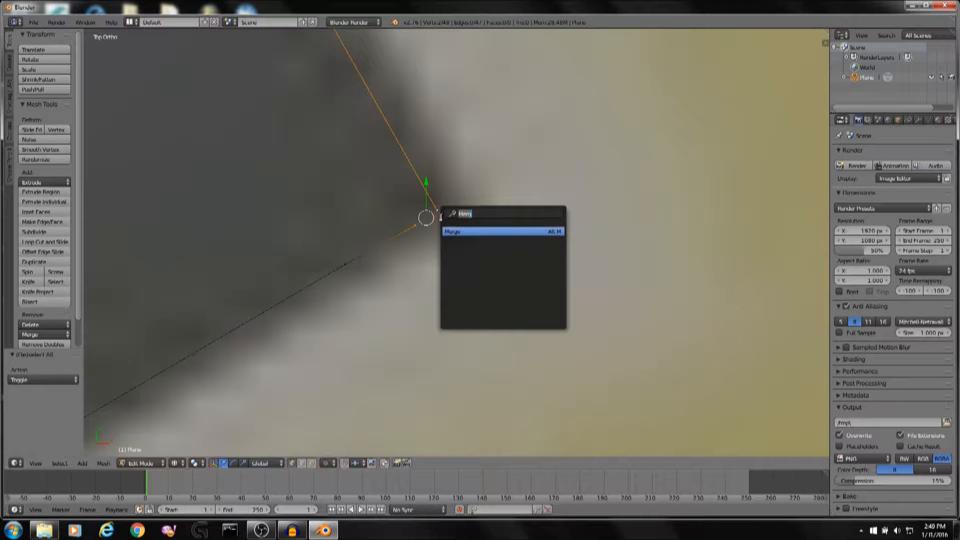
pyautogui.press('Return')
pyautogui.click(455, 247)
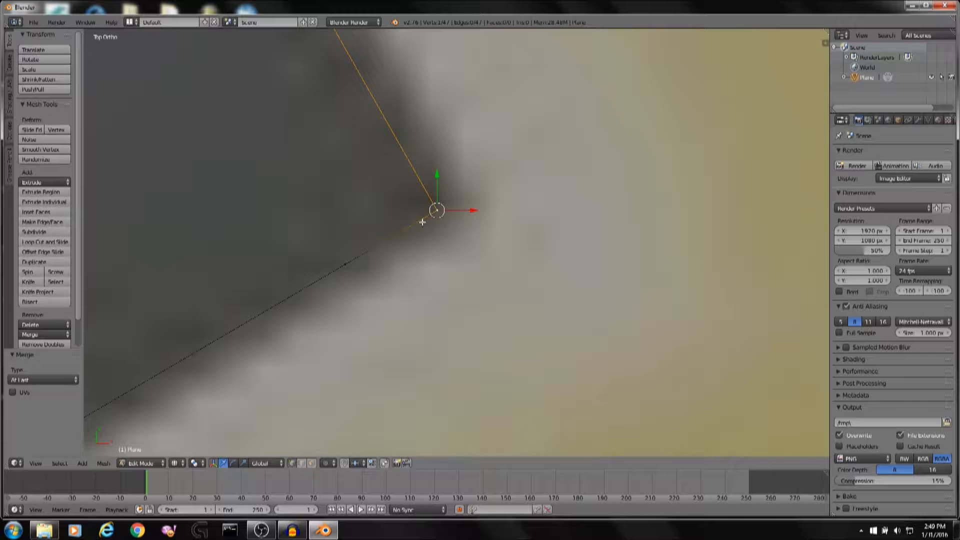
pyautogui.hotkey('ctrl', 'z')
# Try merging the end vertices at the first vertex, repeat the merge and undo it.
pyautogui.press('space')
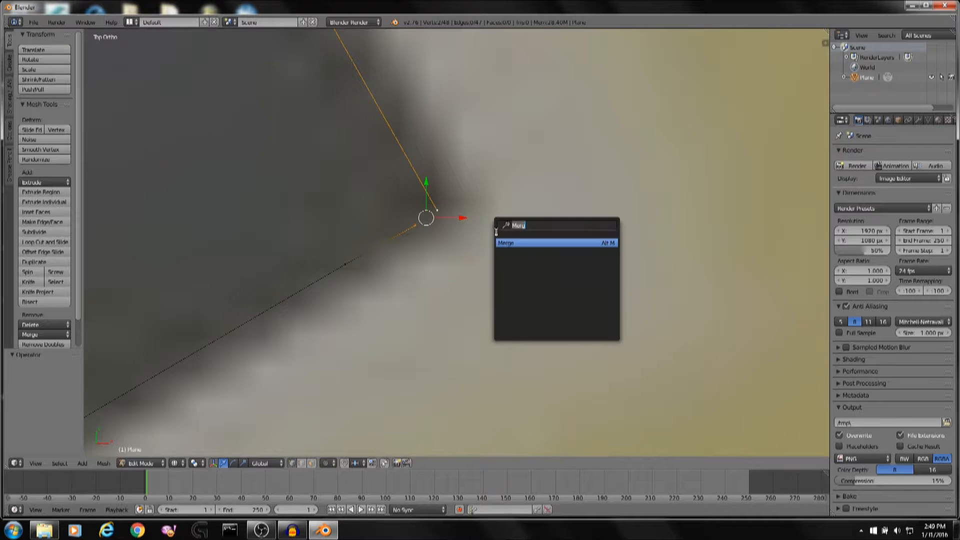
pyautogui.press('Return')
pyautogui.click(499, 238)
pyautogui.scroll(-5, 425, 230)
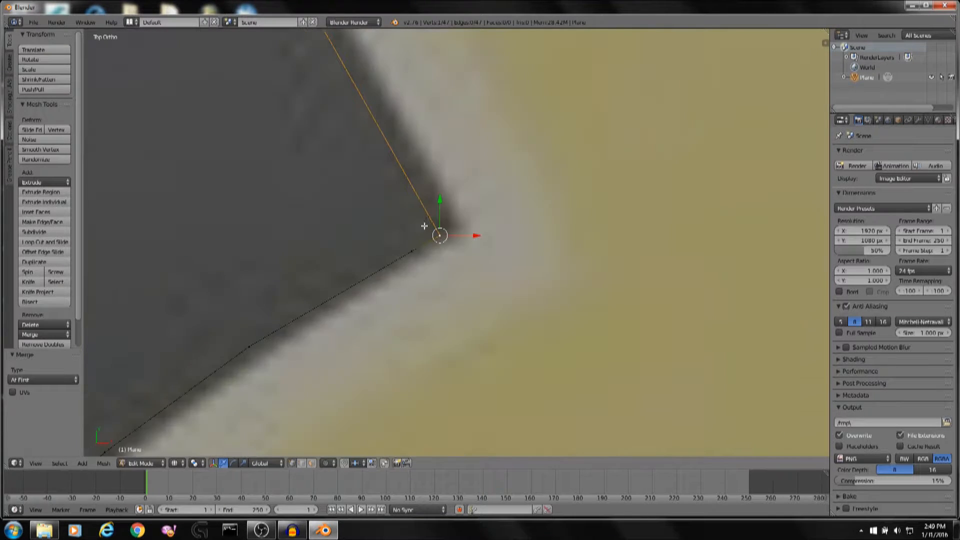
pyautogui.scroll(6, 428, 224)
pyautogui.press('space')
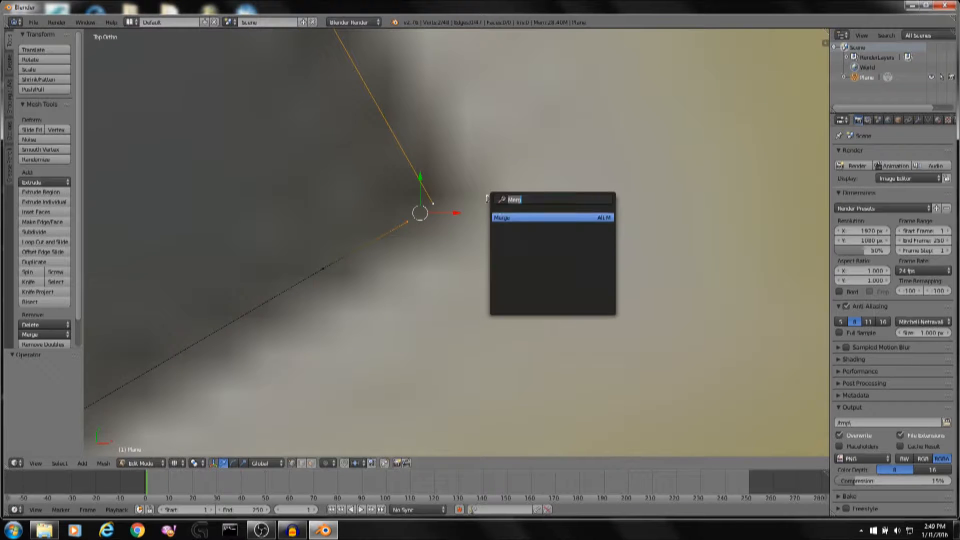
pyautogui.press('Return')
pyautogui.click(504, 219)
pyautogui.hotkey('ctrl', 'z')
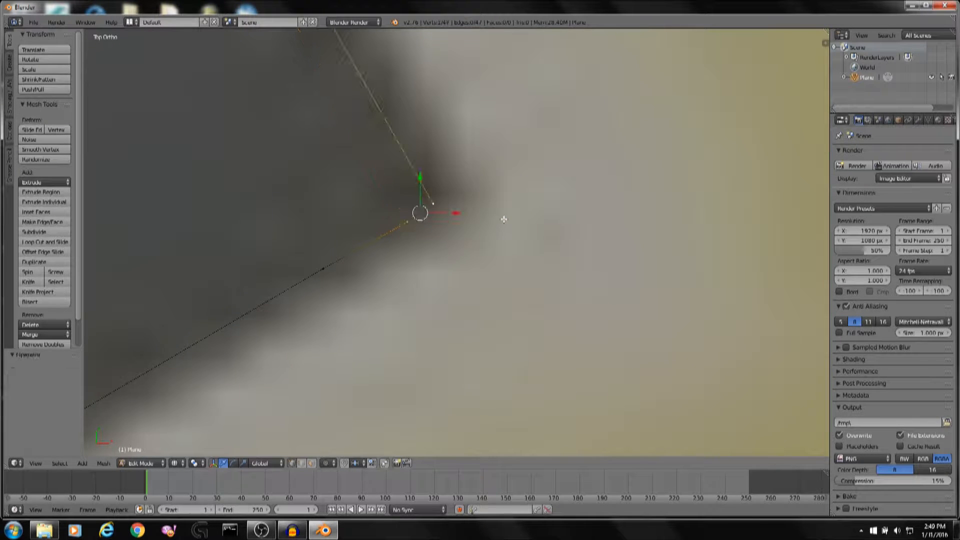
# Merge the two end vertices at the last vertex and return to Object Mode.
pyautogui.press('space')
pyautogui.press('Return')
pyautogui.click(515, 249)
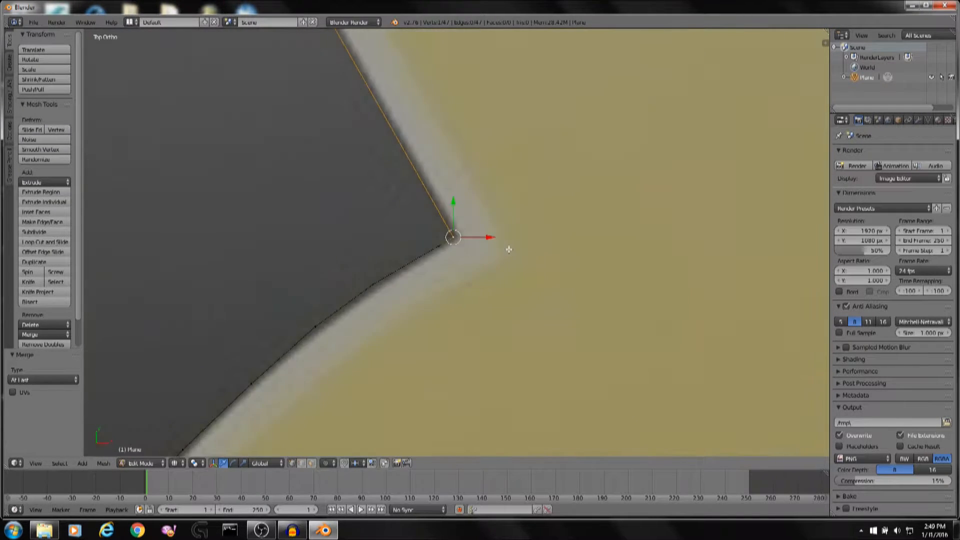
pyautogui.press('Tab')
pyautogui.hotkey('ctrl', 's')
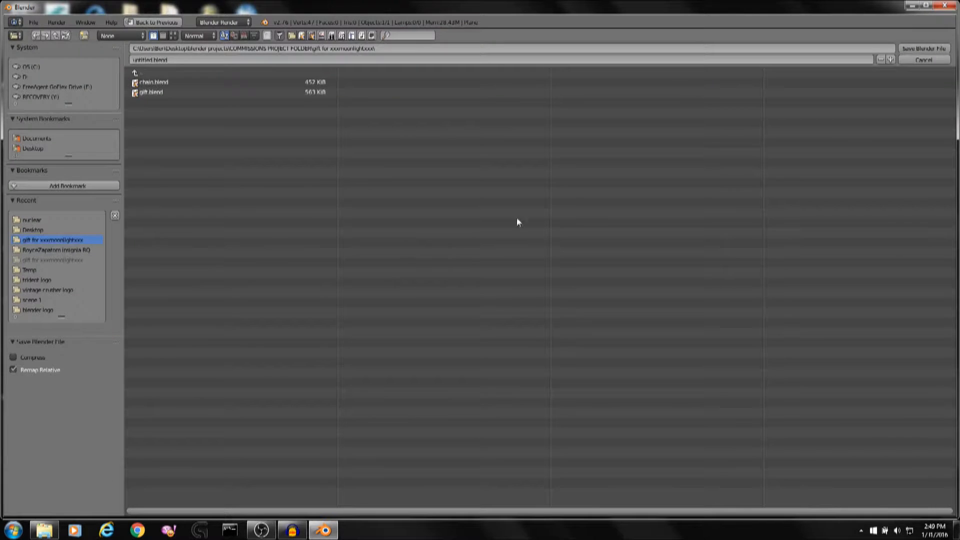
pyautogui.click(943, 59)
pyautogui.scroll(-7, 590, 190)
pyautogui.scroll(-2, 595, 189)
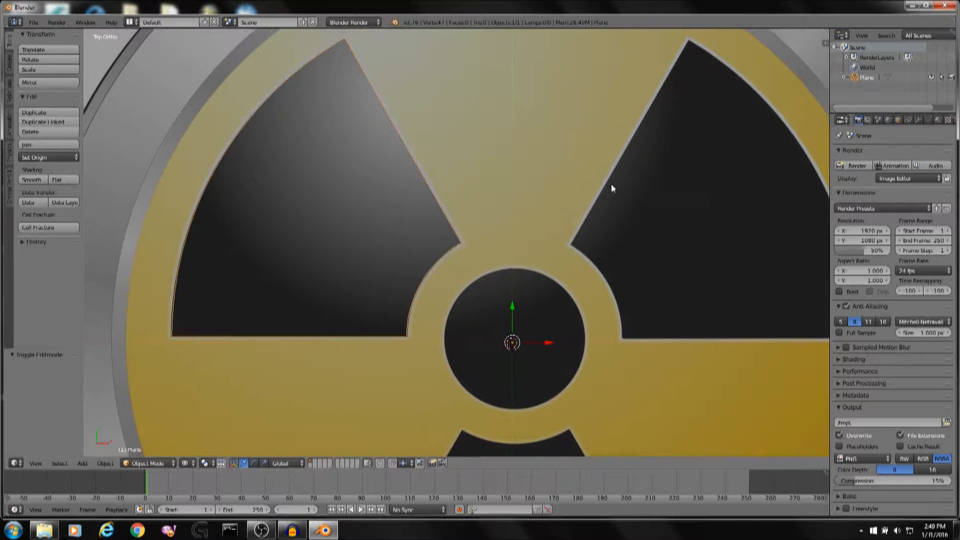
pyautogui.keyDown('shift'); pyautogui.moveTo(613, 188); pyautogui.dragTo(652, 191, button='middle'); pyautogui.keyUp('shift')
pyautogui.hotkey('ctrl', 's')
pyautogui.click(914, 60)
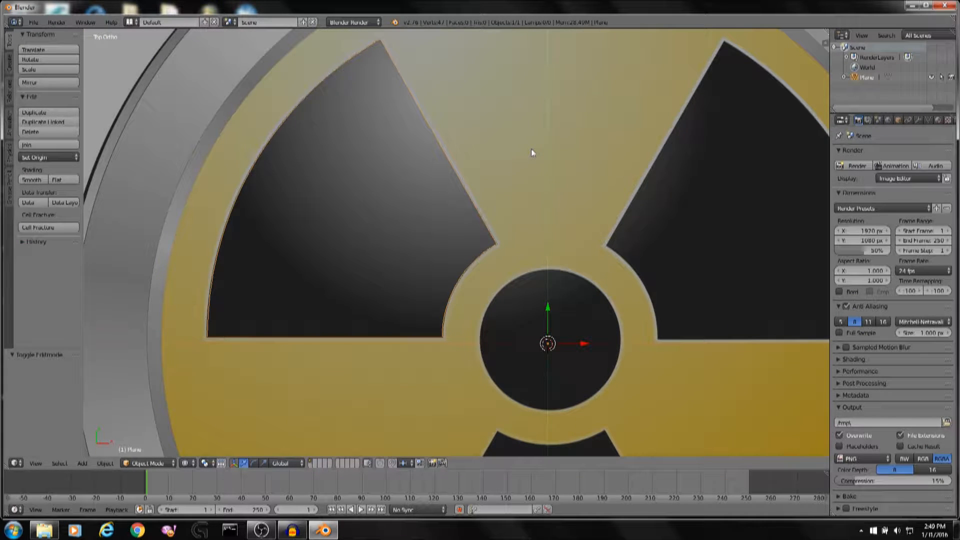
# Inspect the traced blade outline from an orbited view, then return to top orthographic view.
pyautogui.keyDown('shift'); pyautogui.moveTo(531, 151); pyautogui.dragTo(541, 151, button='middle'); pyautogui.keyUp('shift')
pyautogui.keyDown('shift'); pyautogui.moveTo(408, 185); pyautogui.dragTo(495, 185, button='middle'); pyautogui.keyUp('shift')
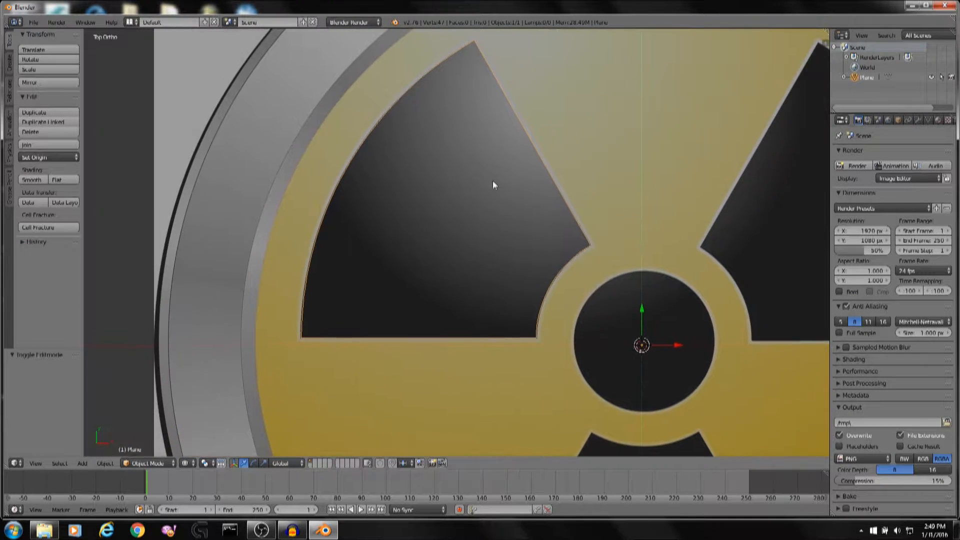
pyautogui.keyDown('shift'); pyautogui.moveTo(632, 187); pyautogui.dragTo(536, 138, button='middle'); pyautogui.keyUp('shift')
pyautogui.scroll(-6, 500, 183)
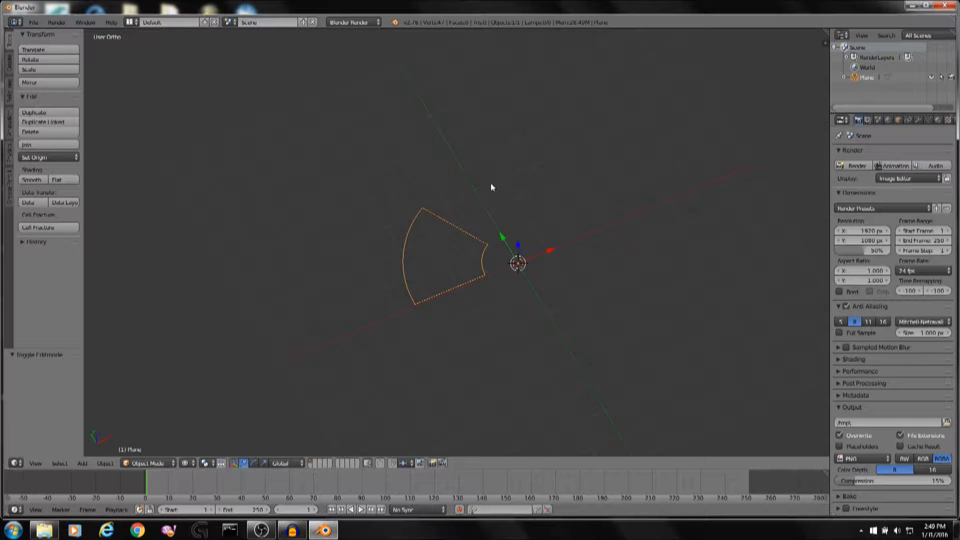
pyautogui.press('KP_7')
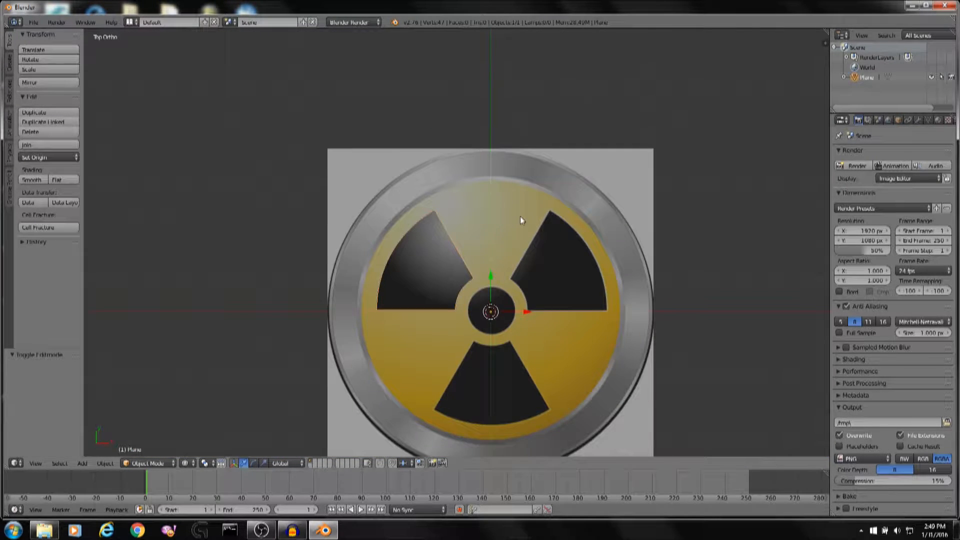
pyautogui.scroll(5, 521, 216)
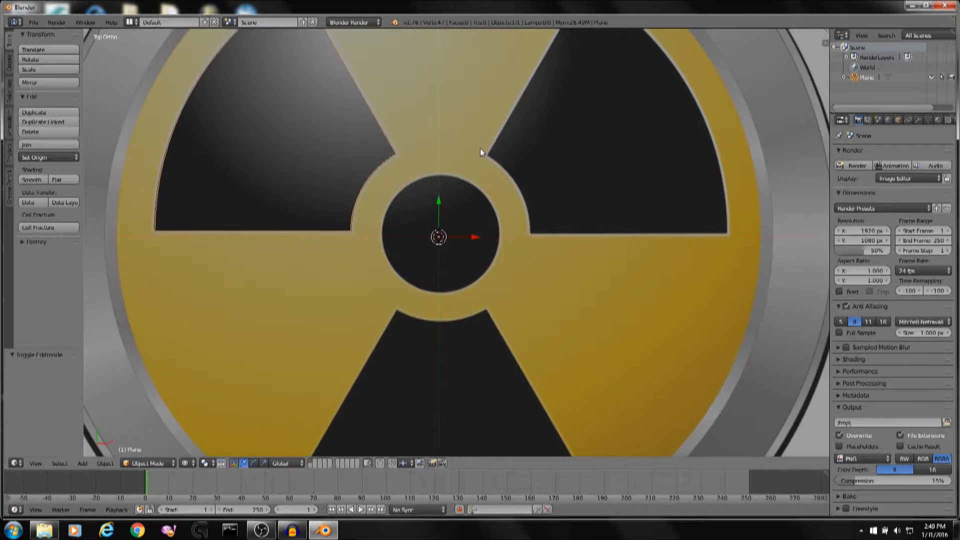
# Deselect everything, recentre the 3D cursor at the origin and add a circle mesh there.
pyautogui.scroll(2, 480, 148)
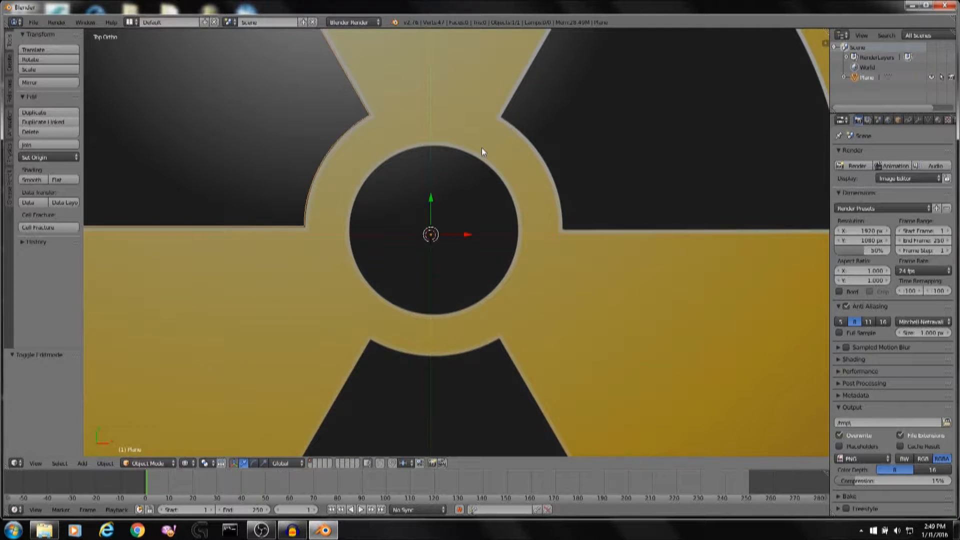
pyautogui.press('a')
pyautogui.hotkey('shift', 'c')
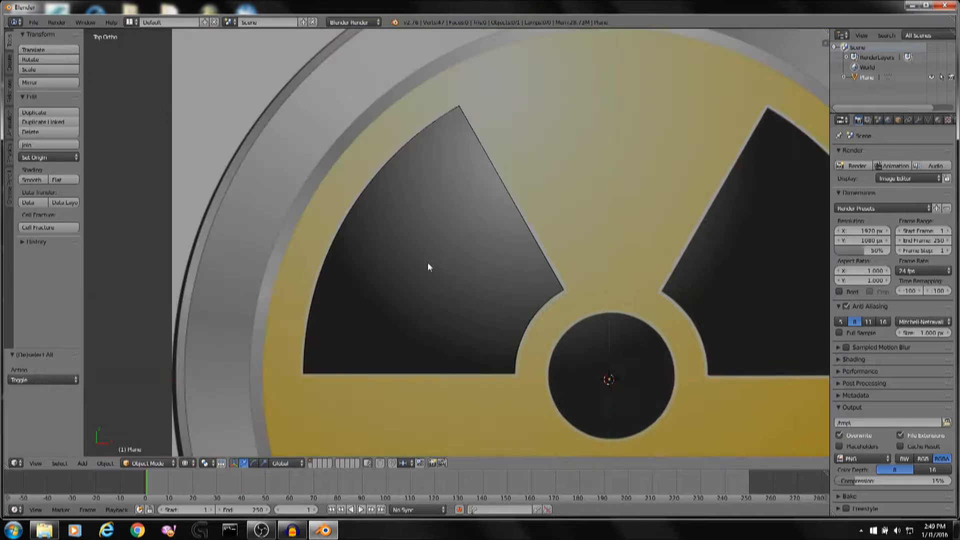
pyautogui.scroll(-4, 604, 387)
pyautogui.hotkey('shift', 'a')
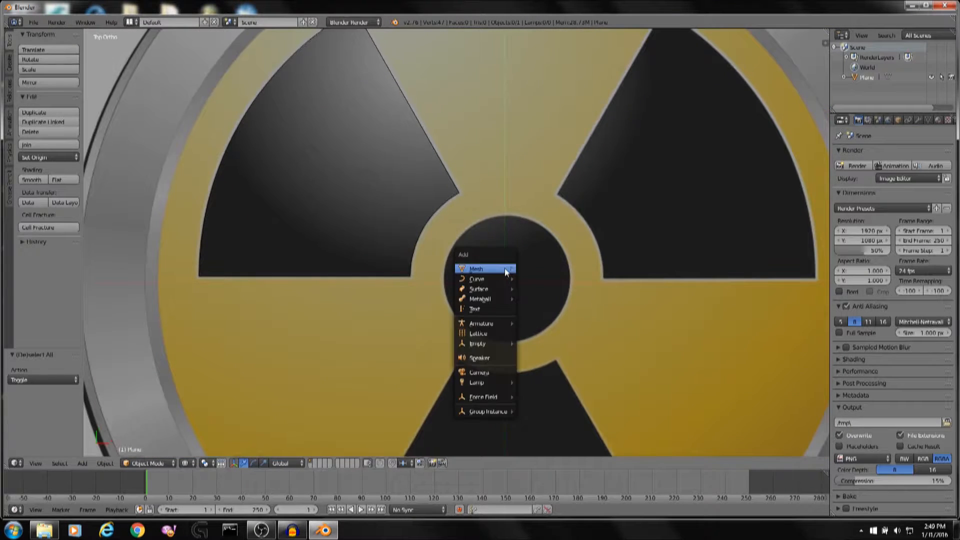
pyautogui.moveTo(505, 268)
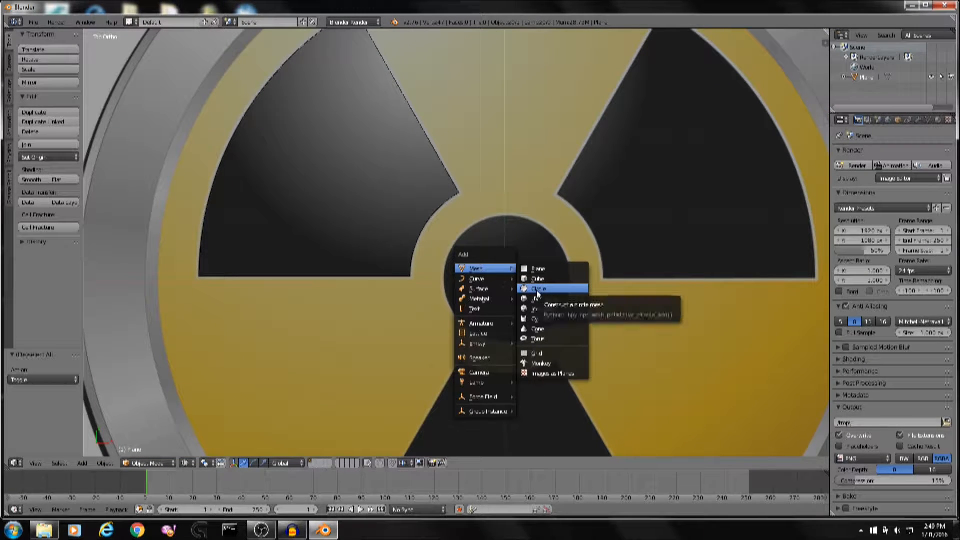
pyautogui.click(552, 290)
# Scale the circle down to about 0.691 and move it over the central black disc.
pyautogui.scroll(3, 606, 284)
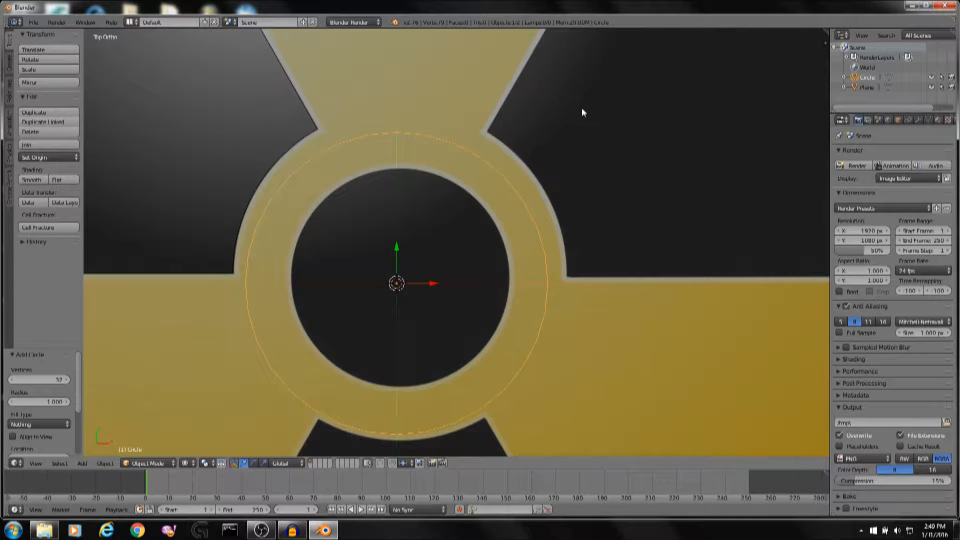
pyautogui.scroll(-5, 584, 106)
pyautogui.scroll(2, 583, 106)
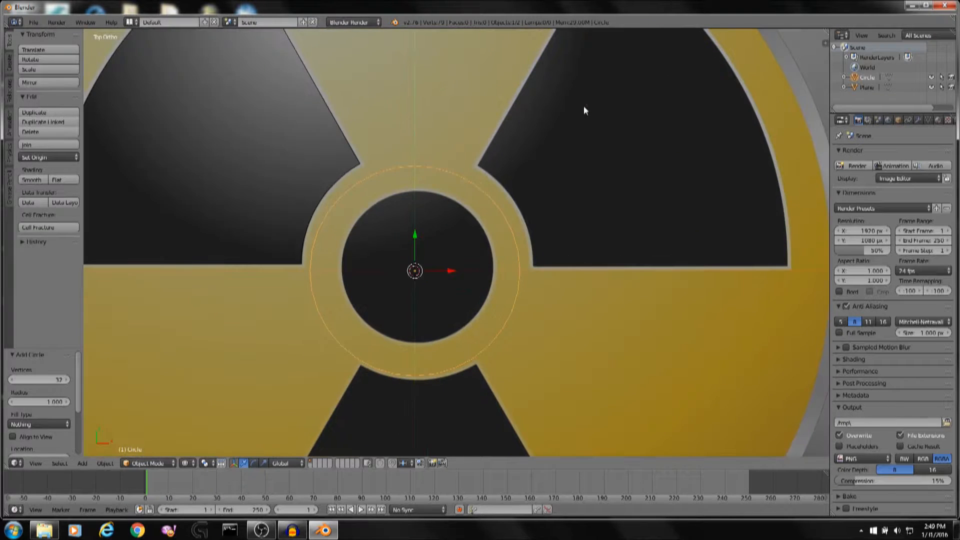
pyautogui.scroll(-2, 584, 106)
pyautogui.scroll(5, 579, 138)
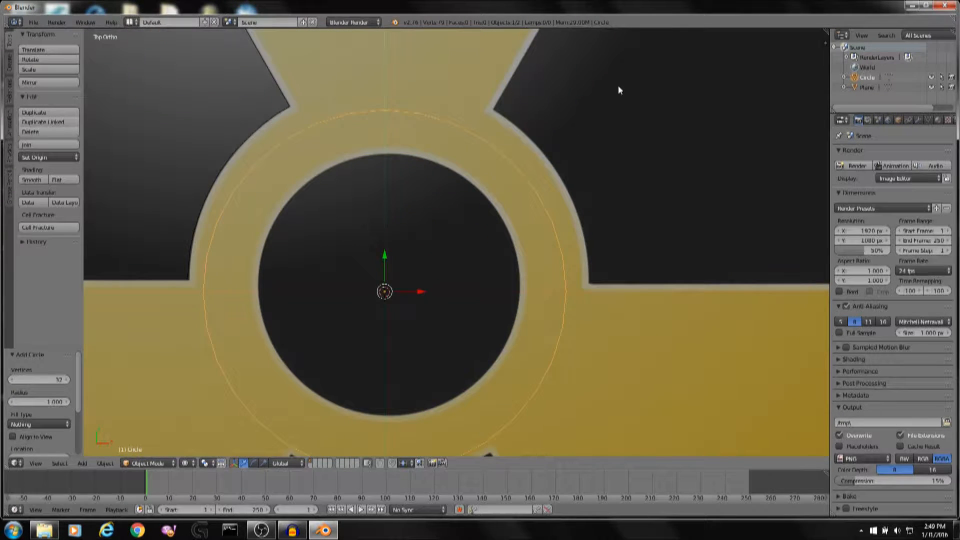
pyautogui.press('s')
pyautogui.click(558, 142)
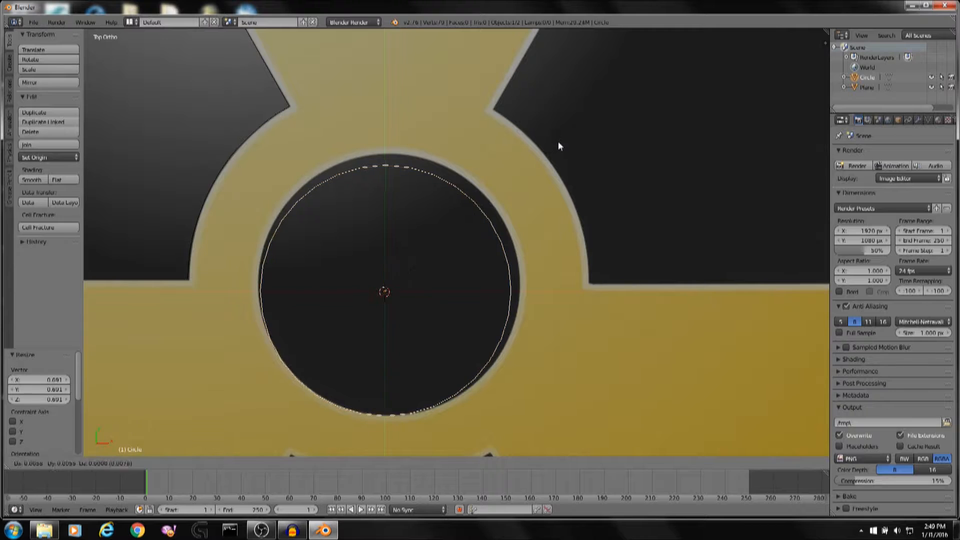
pyautogui.press('g')
pyautogui.click(560, 135)
# Refine the circle's scale and position so it follows the edge of the central black disc.
pyautogui.press('s')
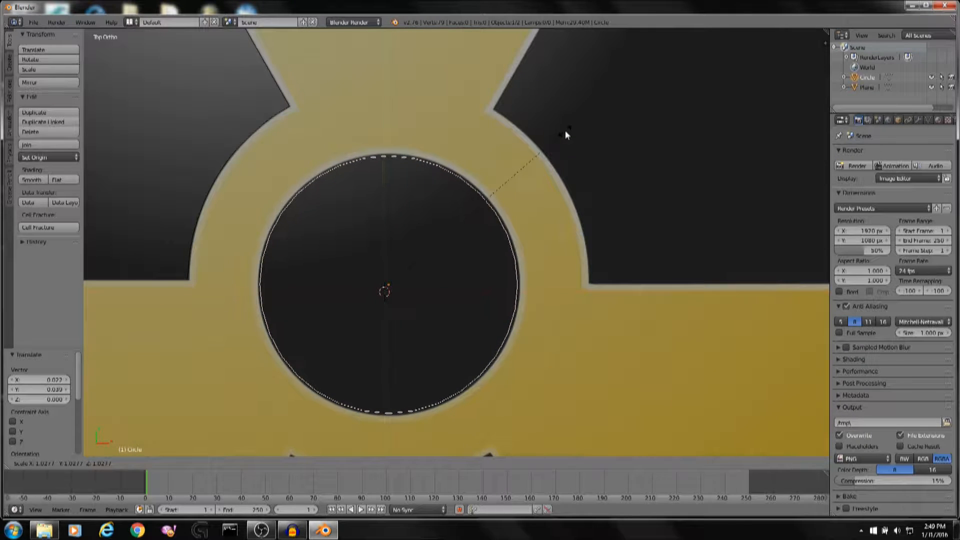
pyautogui.click(566, 127)
pyautogui.press('g')
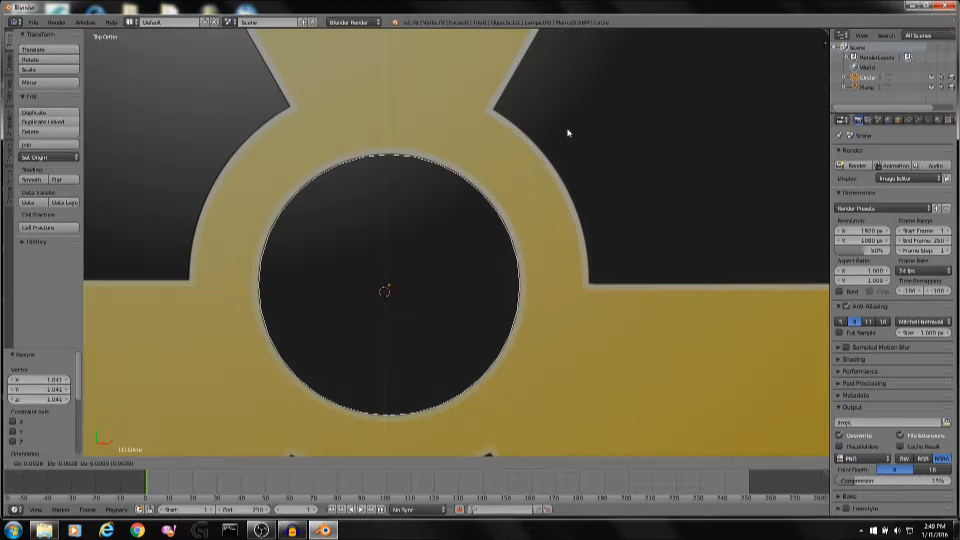
pyautogui.click(567, 128)
pyautogui.press('s')
pyautogui.click(568, 127)
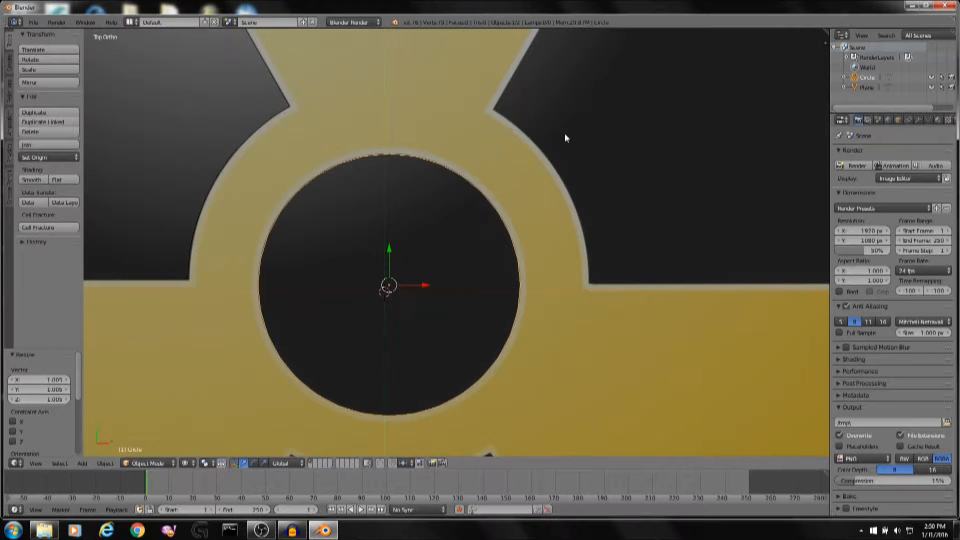
# Copy and paste the circle, then scale the copy up about 5.588 times toward the outer yellow rim.
pyautogui.scroll(-8, 565, 133)
pyautogui.scroll(5, 563, 141)
pyautogui.scroll(-6, 522, 167)
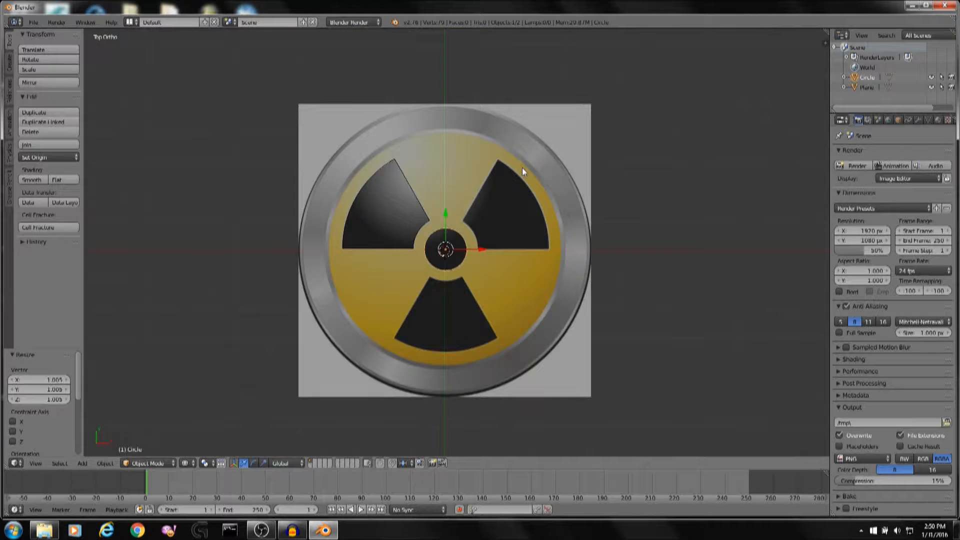
pyautogui.hotkey('ctrl', 'c')
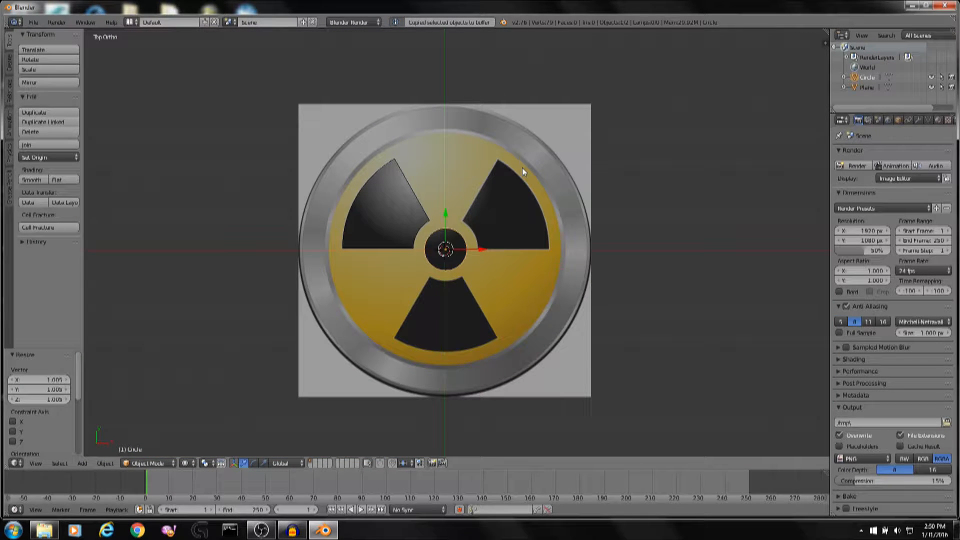
pyautogui.hotkey('ctrl', 'v')
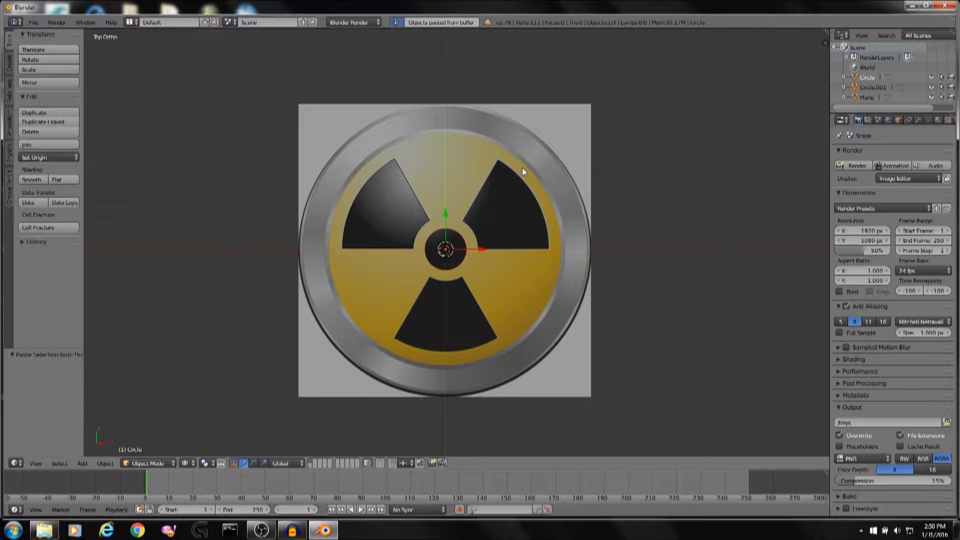
pyautogui.press('s')
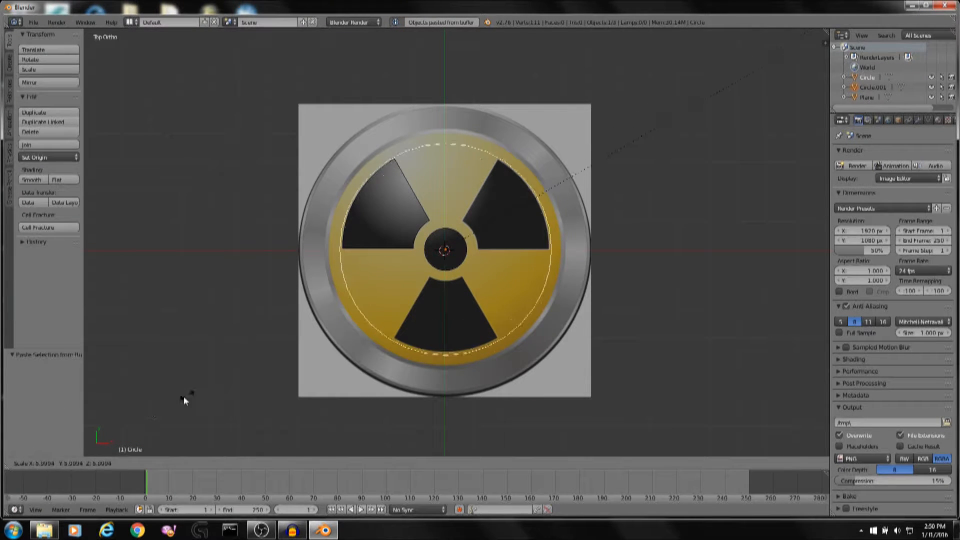
pyautogui.click(243, 365)
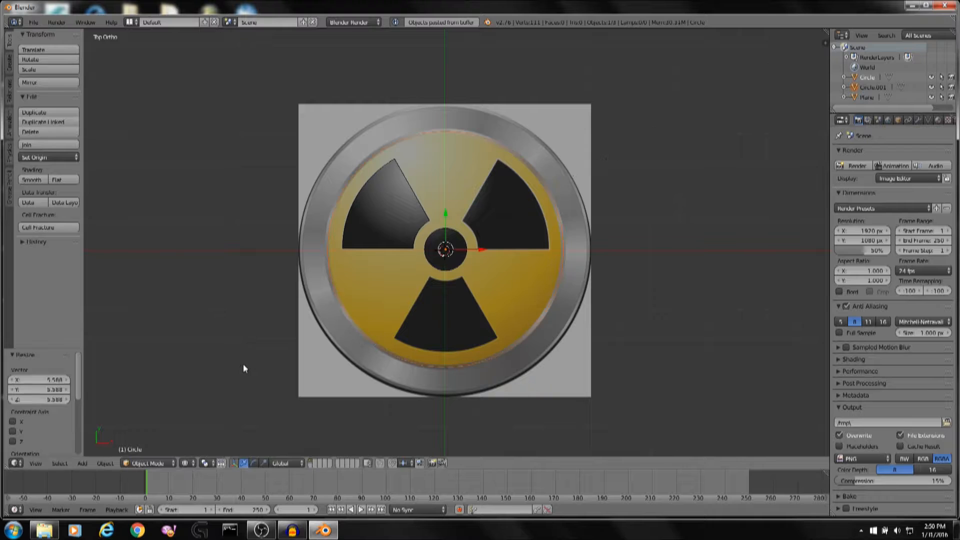
# Fine-tune the large circle's scale to match the edge of the yellow disc.
pyautogui.scroll(3, 420, 317)
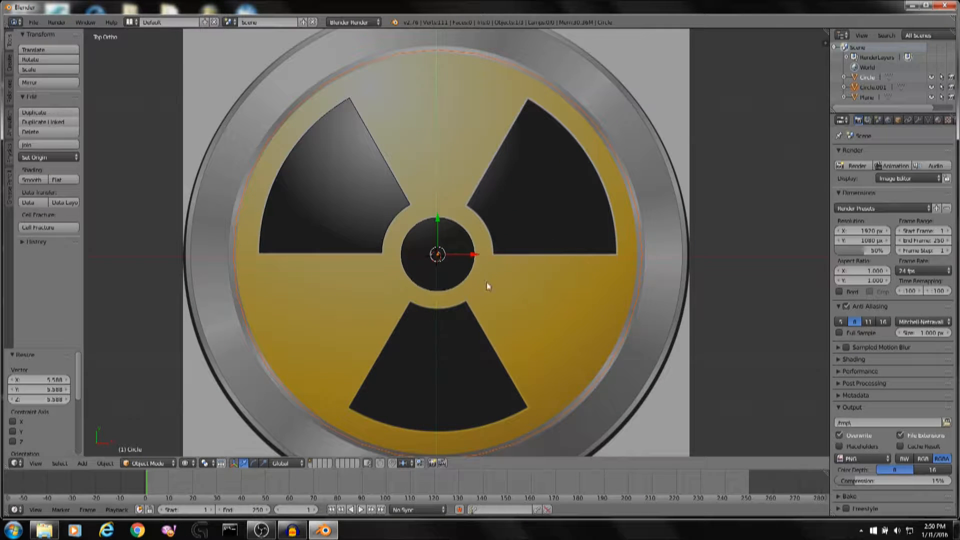
pyautogui.press('s')
pyautogui.click(699, 107)
pyautogui.press('s')
pyautogui.click(698, 105)
# Select the traced blade, copy and paste it, and rotate the copy -120 degrees about Z.
pyautogui.rightClick(605, 140)
pyautogui.rightClick(303, 141)
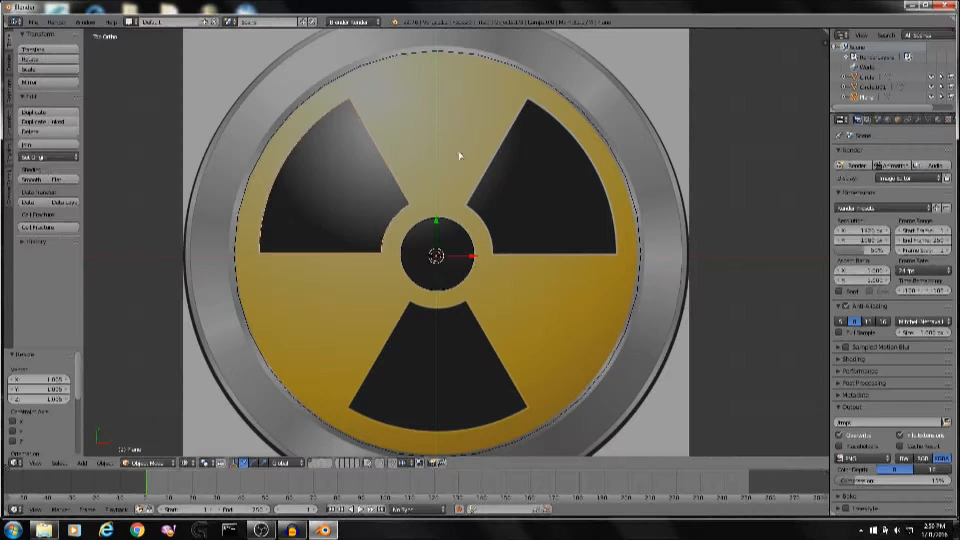
pyautogui.keyDown('shift'); pyautogui.moveTo(338, 98); pyautogui.dragTo(337, 101, button='middle'); pyautogui.keyUp('shift')
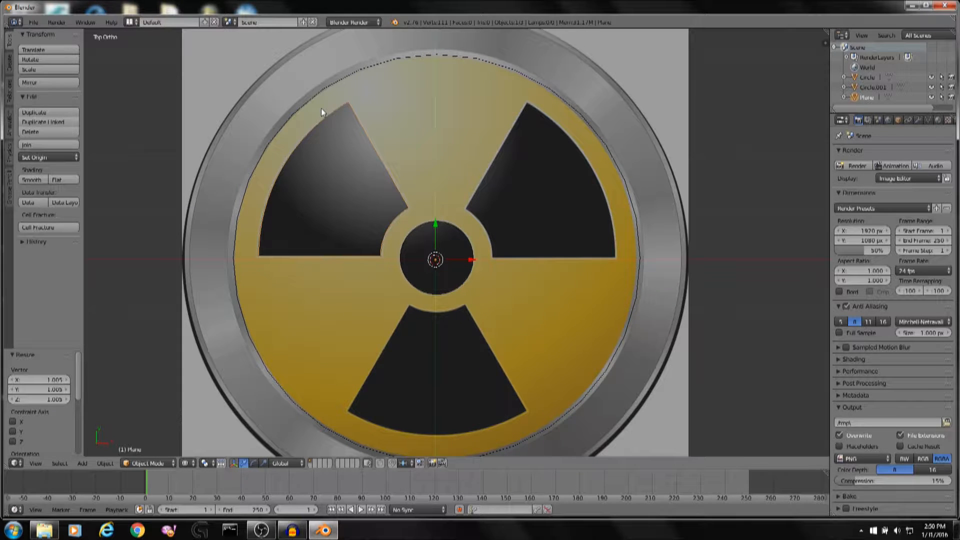
pyautogui.scroll(5, 394, 189)
pyautogui.rightClick(439, 208)
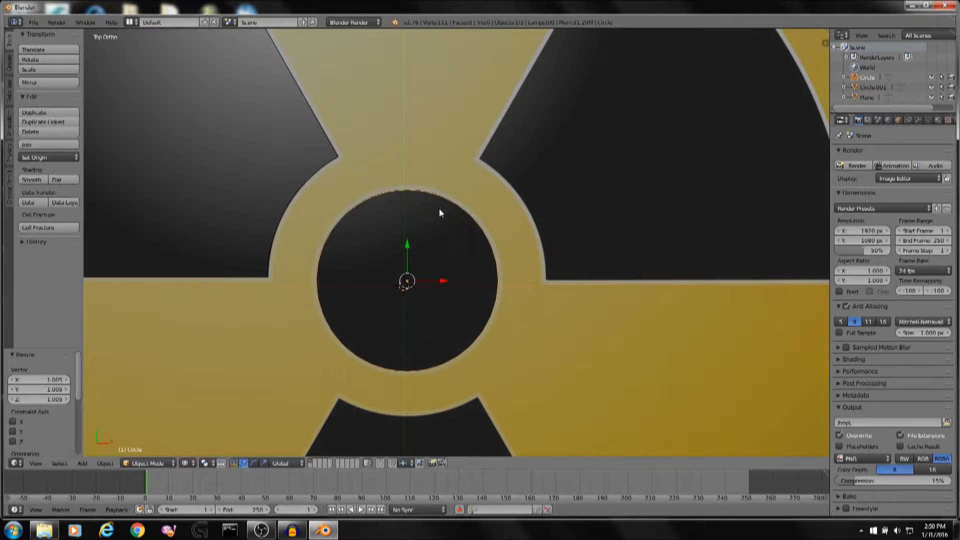
pyautogui.scroll(-3, 440, 205)
pyautogui.keyDown('shift'); pyautogui.moveTo(440, 205); pyautogui.dragTo(575, 215, button='middle'); pyautogui.keyUp('shift')
pyautogui.rightClick(483, 198)
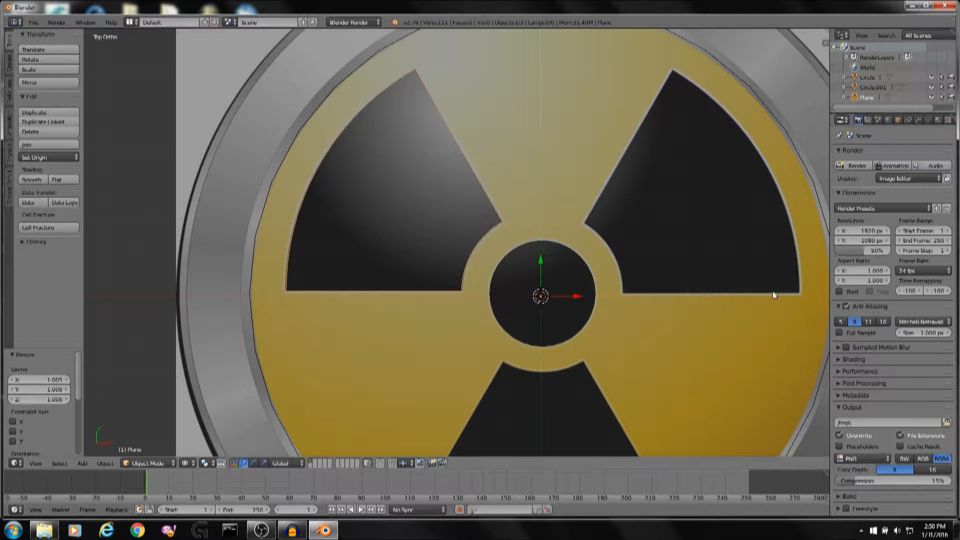
pyautogui.hotkey('ctrl', 'c')
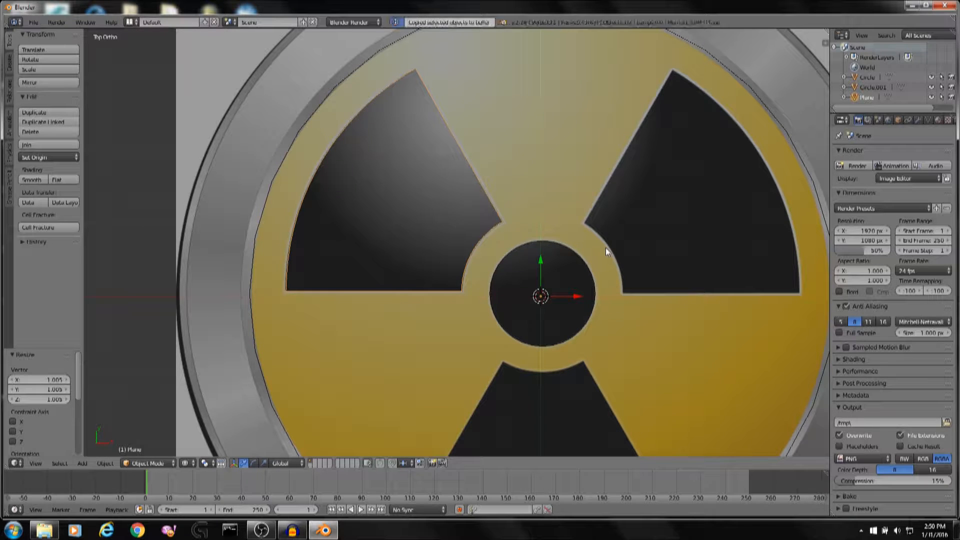
pyautogui.hotkey('ctrl', 'v')
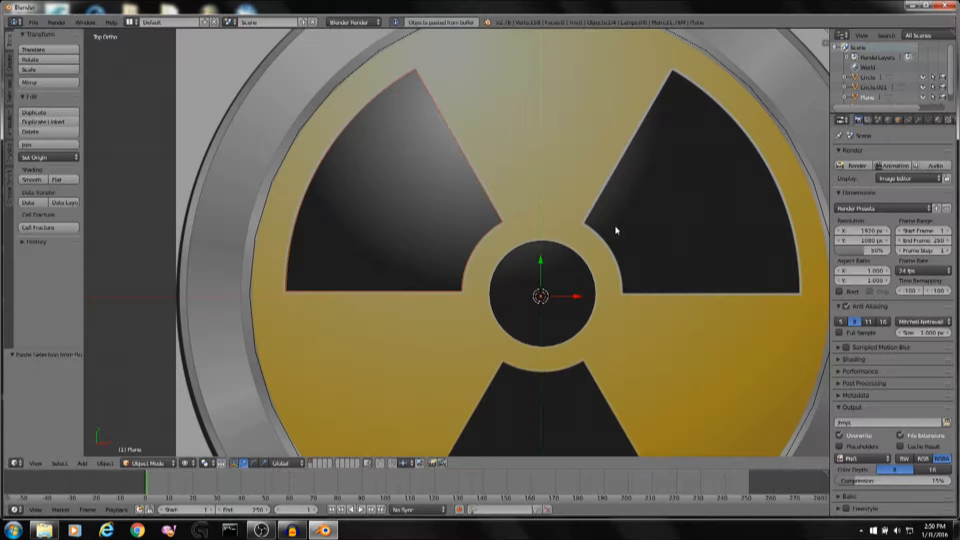
pyautogui.press('r')
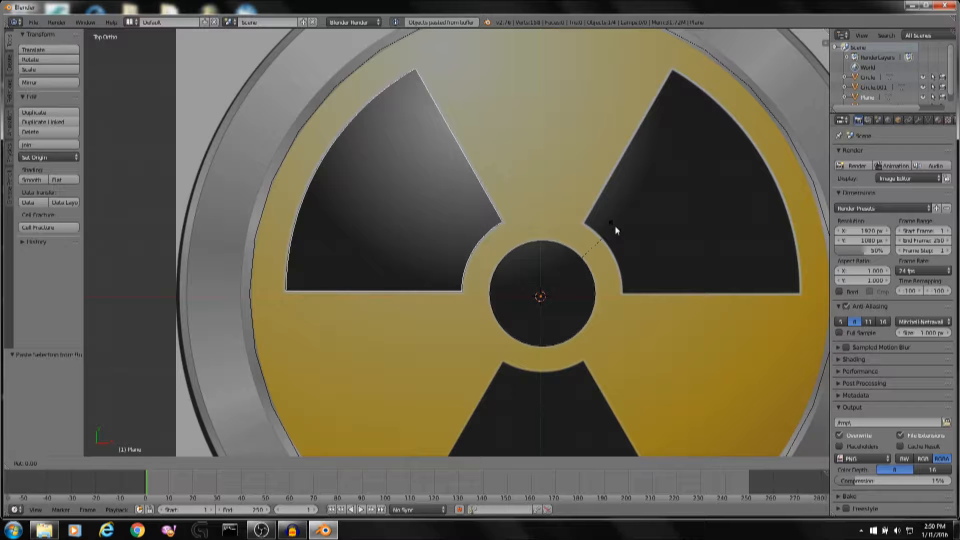
pyautogui.press('z')
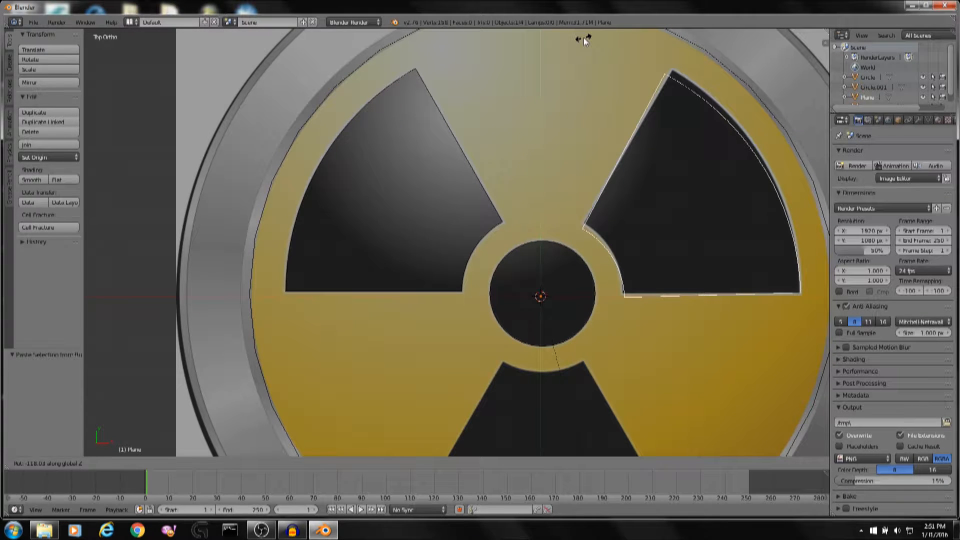
pyautogui.write('-120')
pyautogui.press('Return')
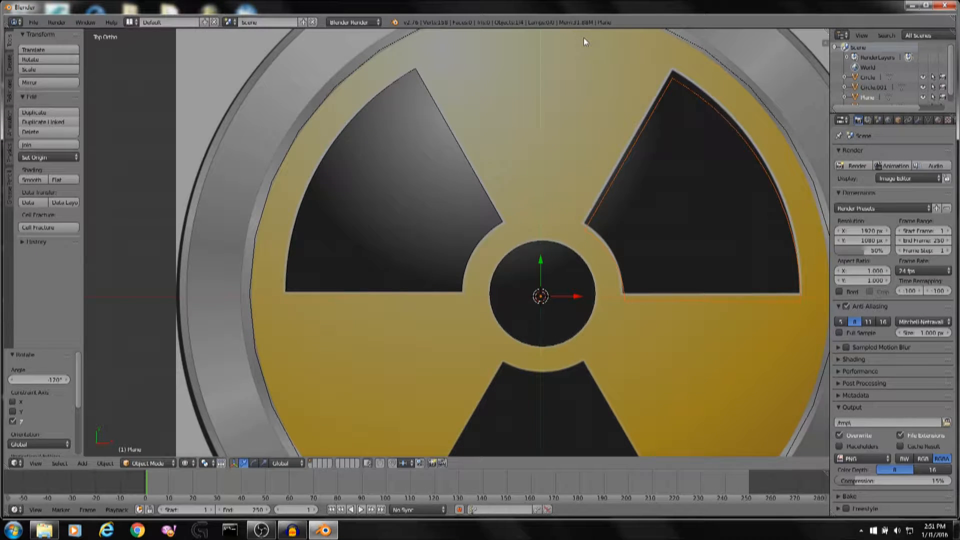
# Try rotating the copied blade by about -2 degrees, then cancel and undo the rotation.
pyautogui.keyDown('shift'); pyautogui.moveTo(728, 144); pyautogui.dragTo(682, 152, button='middle'); pyautogui.keyUp('shift')
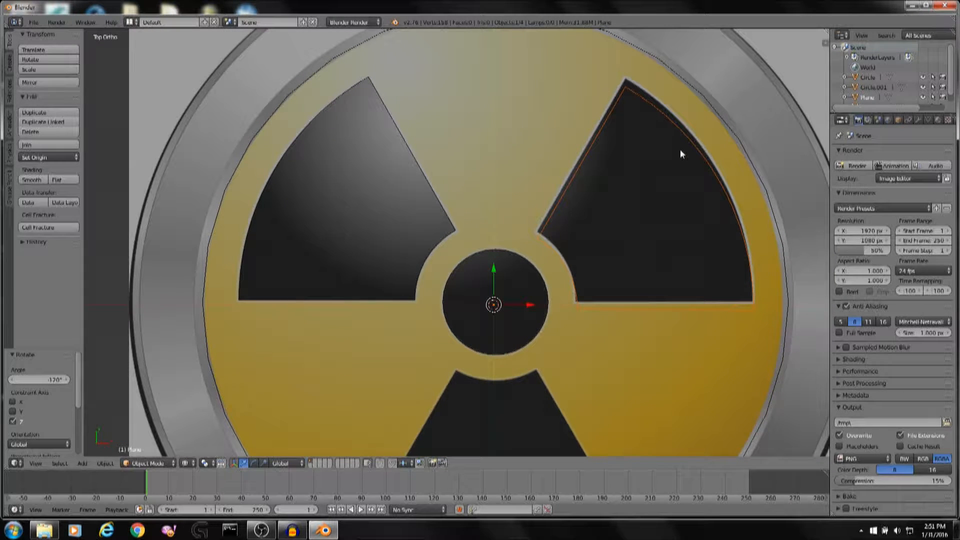
pyautogui.keyDown('shift'); pyautogui.moveTo(735, 139); pyautogui.dragTo(759, 124, button='middle'); pyautogui.keyUp('shift')
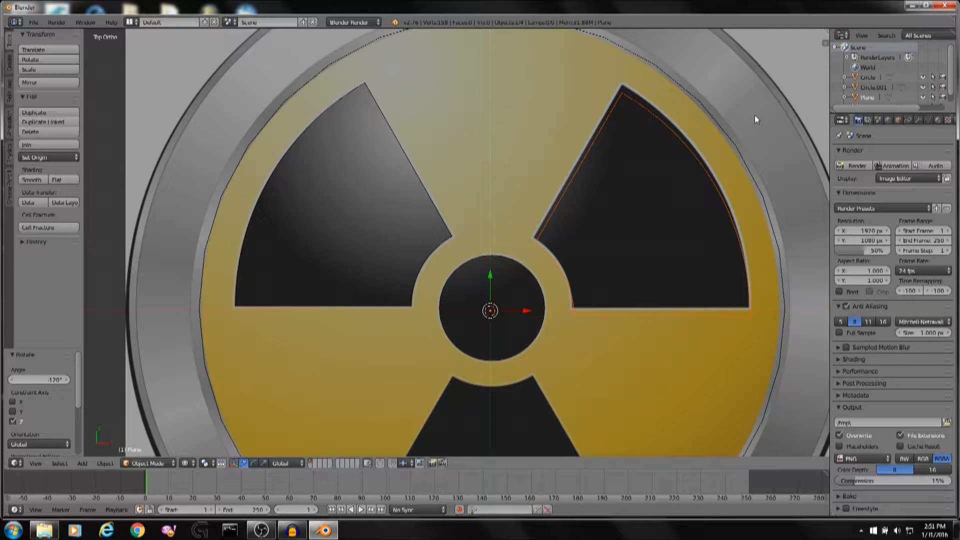
pyautogui.press('r')
pyautogui.click(754, 102)
pyautogui.scroll(3, 715, 145)
pyautogui.keyDown('shift'); pyautogui.moveTo(745, 134); pyautogui.dragTo(640, 142, button='middle'); pyautogui.keyUp('shift')
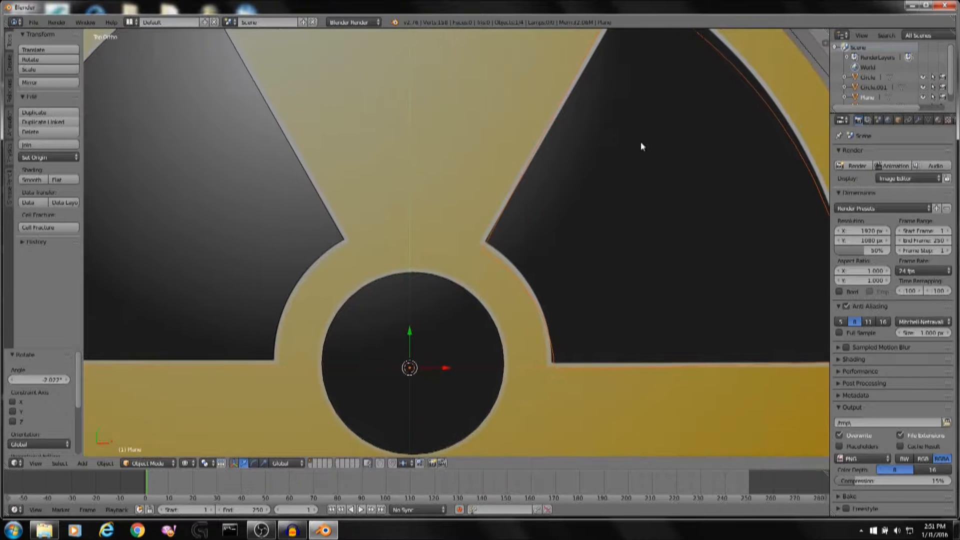
pyautogui.press('r')
pyautogui.rightClick(730, 105)
pyautogui.hotkey('ctrl', 'z')
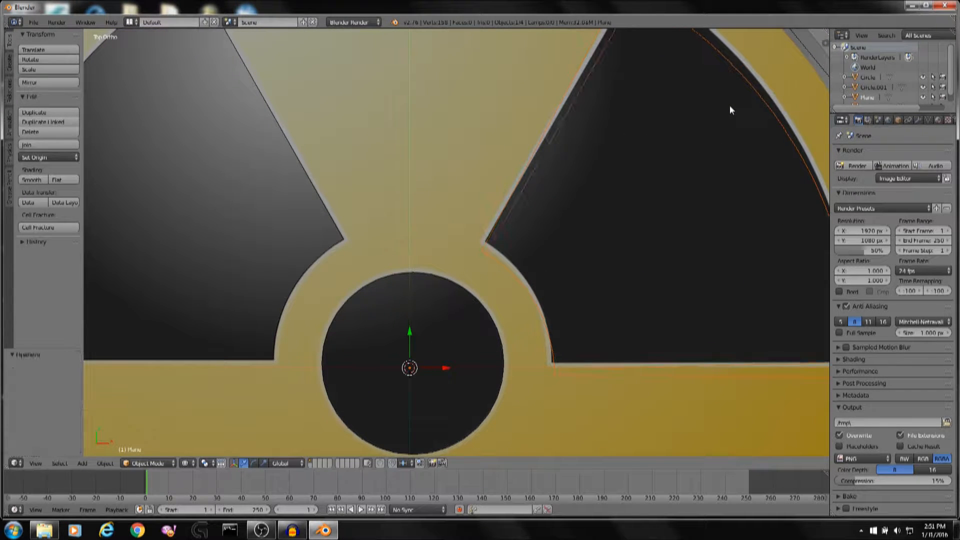
# Move the copied blade about 0.1 units up to line it up with the right-hand blade.
pyautogui.press('g')
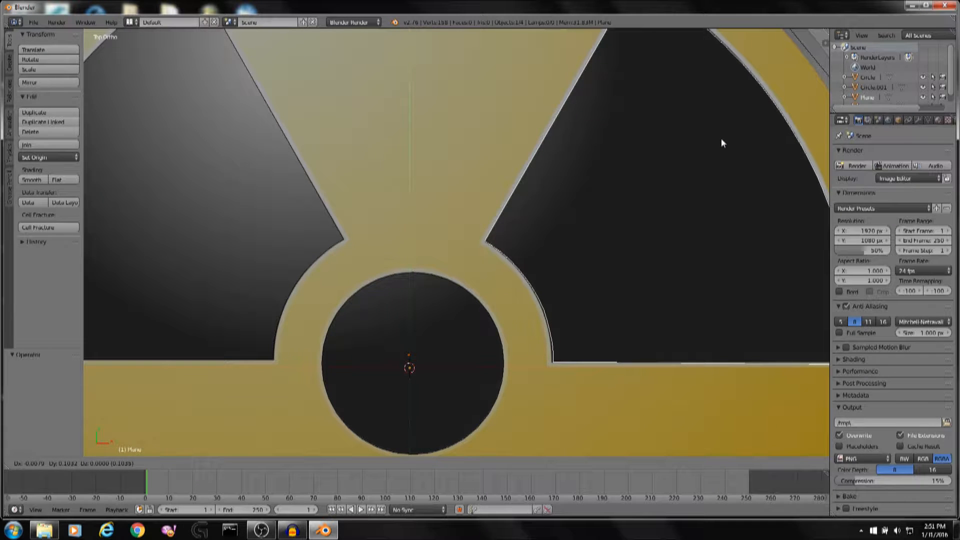
pyautogui.click(721, 138)
# Paste another copy of the traced blade.
pyautogui.scroll(-5, 721, 139)
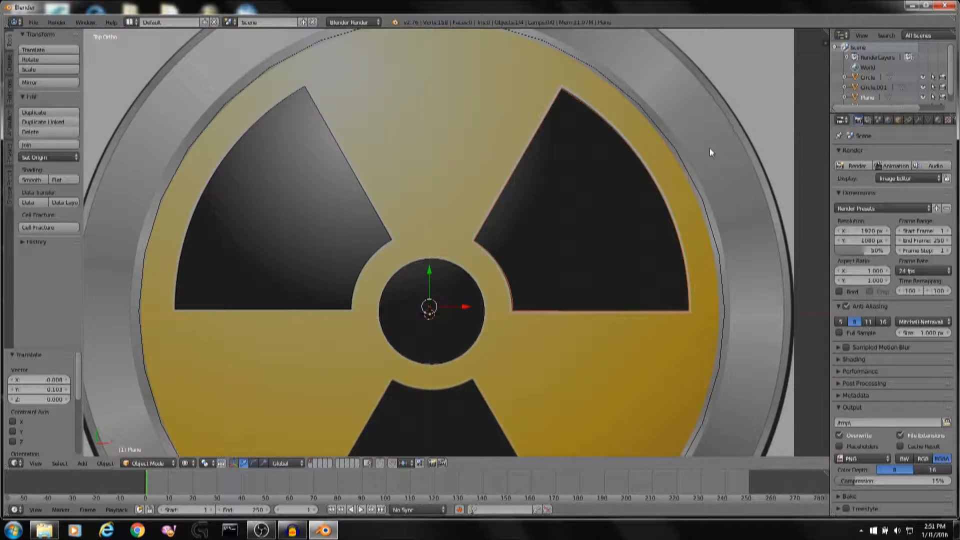
pyautogui.scroll(-1, 700, 155)
pyautogui.scroll(-1, 689, 167)
pyautogui.scroll(4, 664, 168)
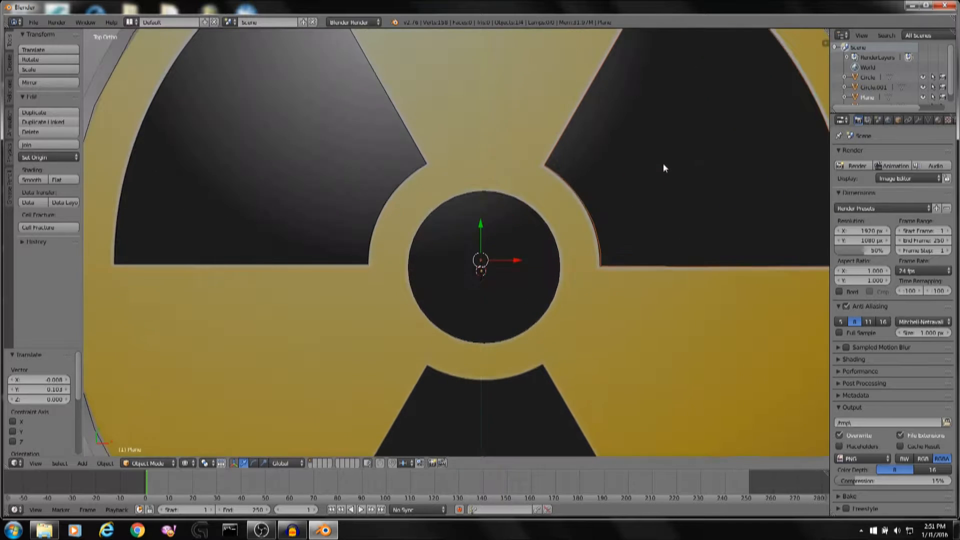
pyautogui.scroll(-3, 595, 165)
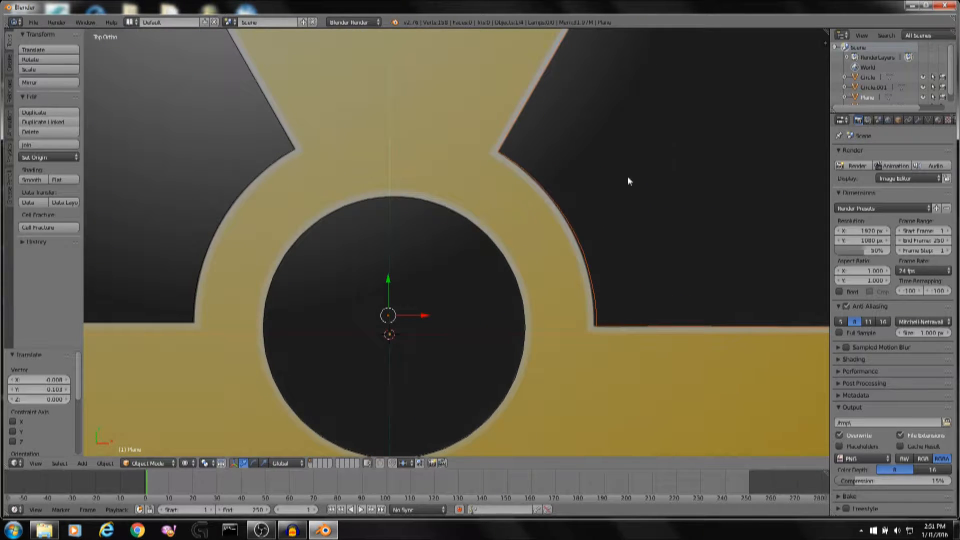
pyautogui.hotkey('ctrl', 'v')
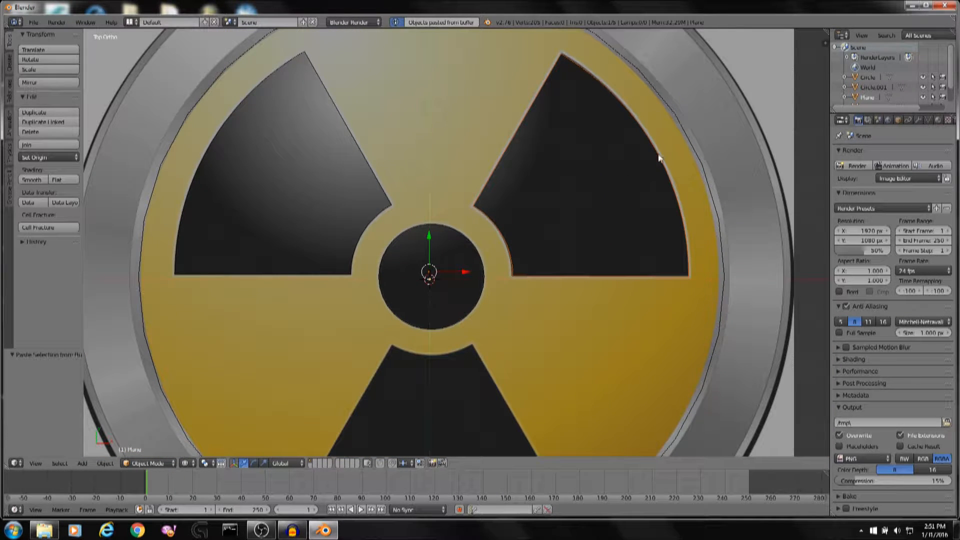
pyautogui.press('r')
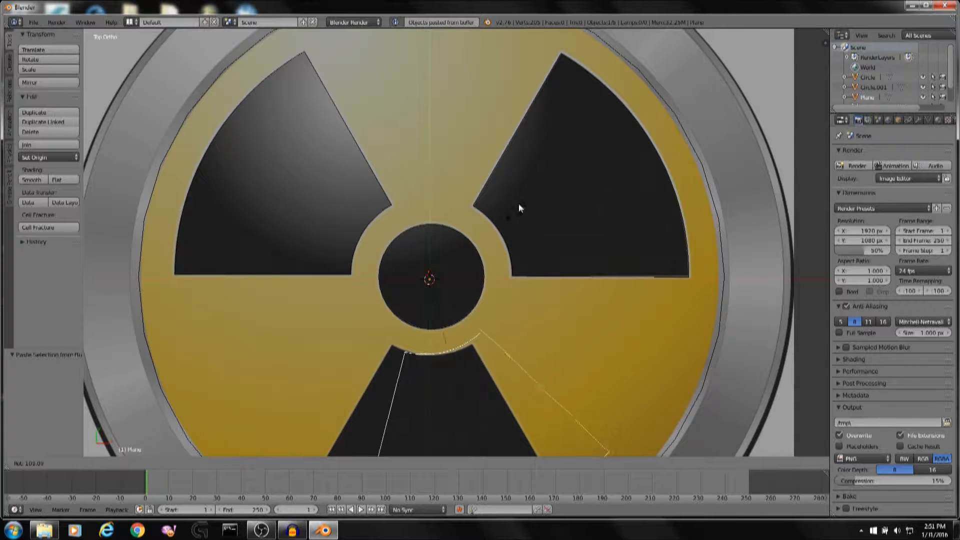
pyautogui.click(416, 314)
pyautogui.rightClick(404, 248)
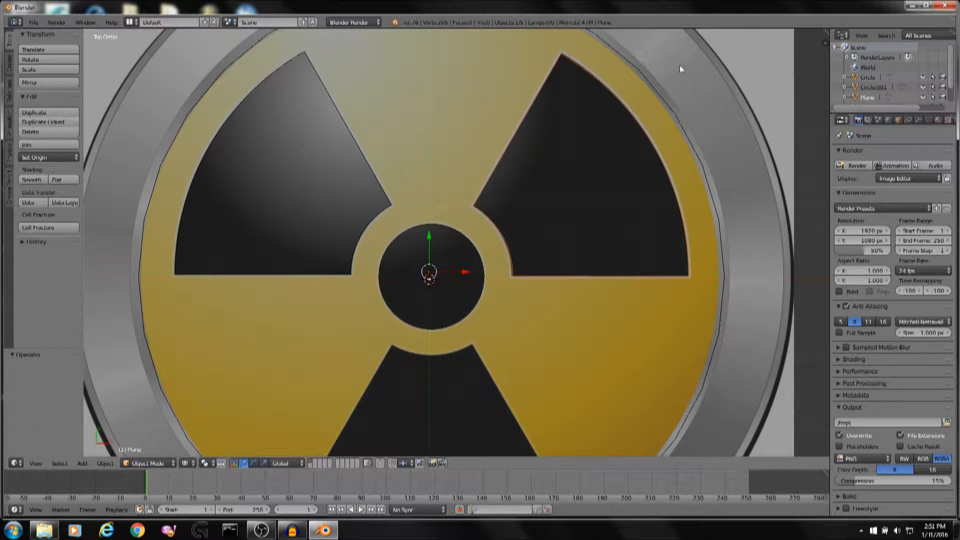
# Rotate the pasted blade copy 120 degrees.
pyautogui.press('r')
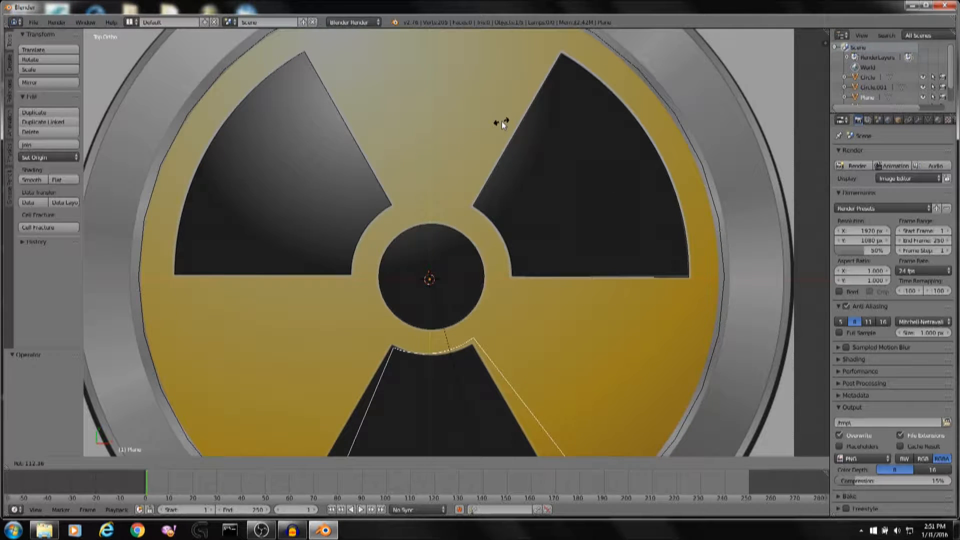
pyautogui.write('120')
pyautogui.press('Return')
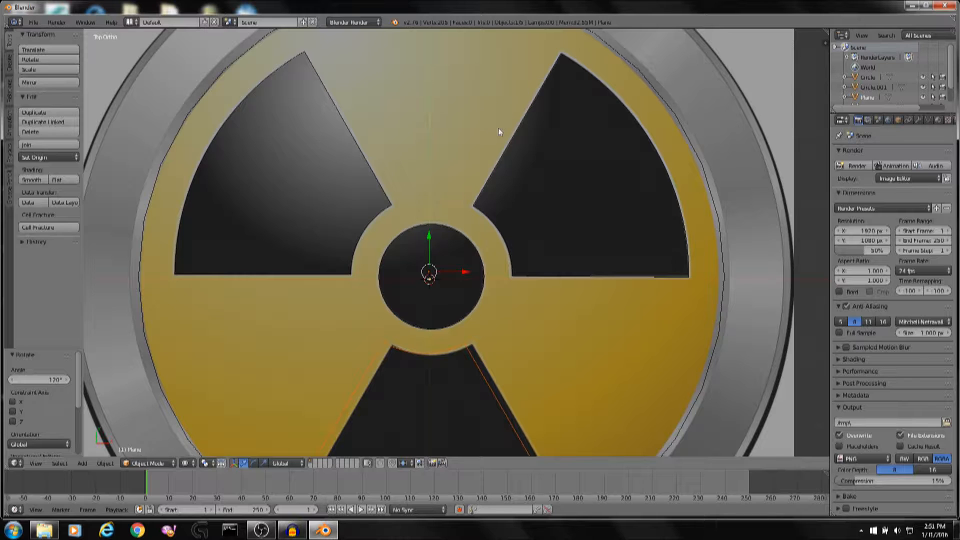
# Move the blade copy slightly, first freely and then along X, to line it up with the bottom blade.
pyautogui.keyDown('shift'); pyautogui.moveTo(506, 169); pyautogui.dragTo(495, 81, button='middle'); pyautogui.keyUp('shift')
pyautogui.scroll(2, 494, 120)
pyautogui.press('g')
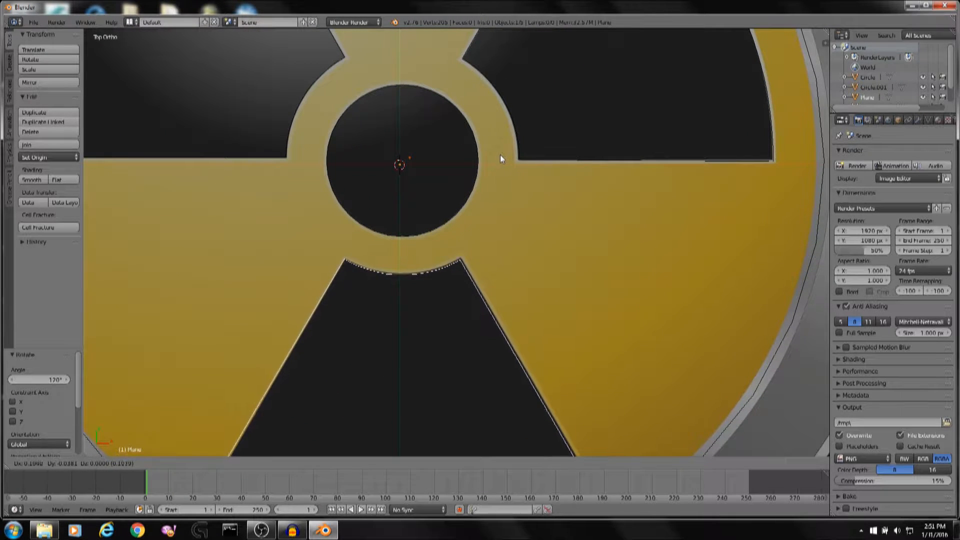
pyautogui.click(500, 155)
pyautogui.press('g')
pyautogui.press('x')
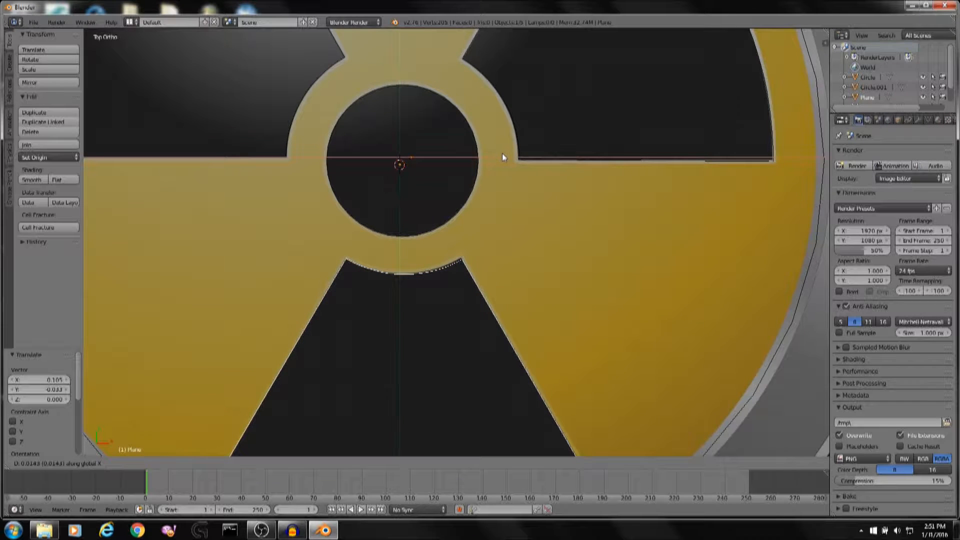
pyautogui.click(500, 154)
pyautogui.press('g')
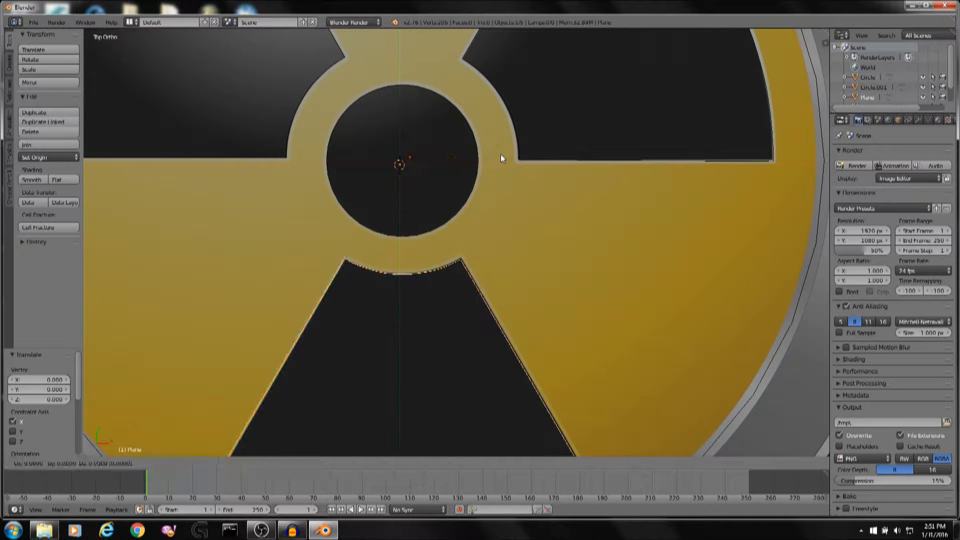
pyautogui.click(500, 155)
# Fine-tune the blade copy with a -0.65 degree rotation and a small shift of -0.005 X and 0.010 Y.
pyautogui.press('r')
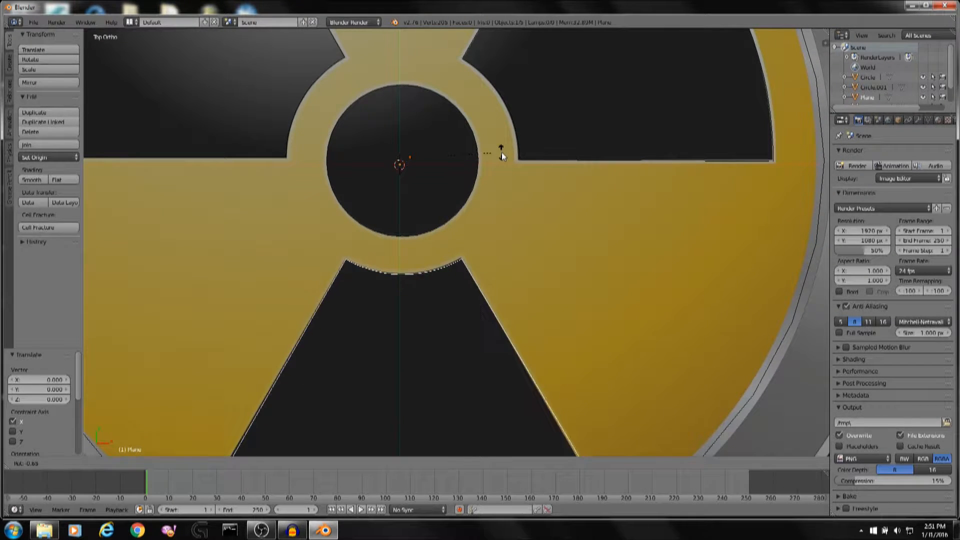
pyautogui.click(502, 153)
pyautogui.press('g')
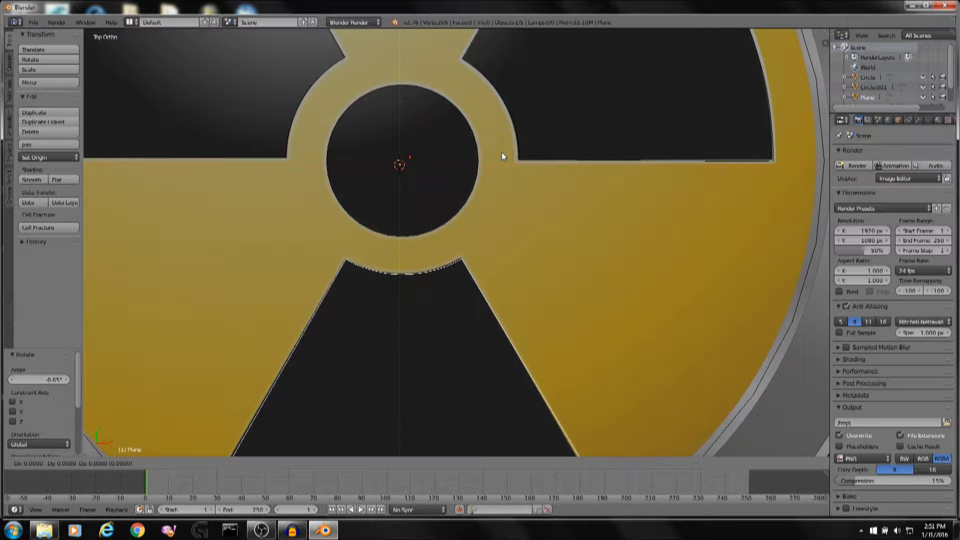
pyautogui.click(501, 151)
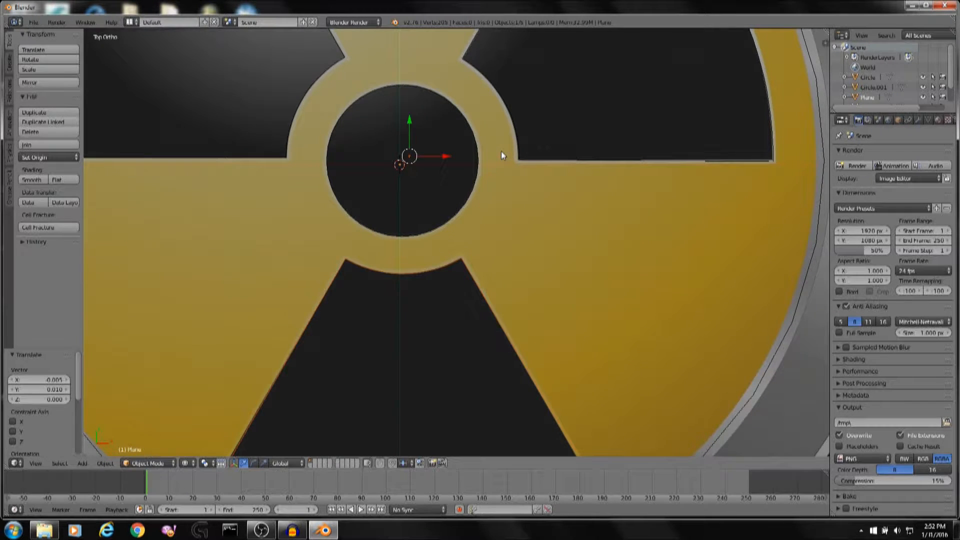
# Hide the background reference image in the viewport's display settings.
pyautogui.scroll(-5, 501, 151)
pyautogui.moveTo(501, 151); pyautogui.dragTo(521, 110, button='middle')
pyautogui.scroll(4, 506, 170)
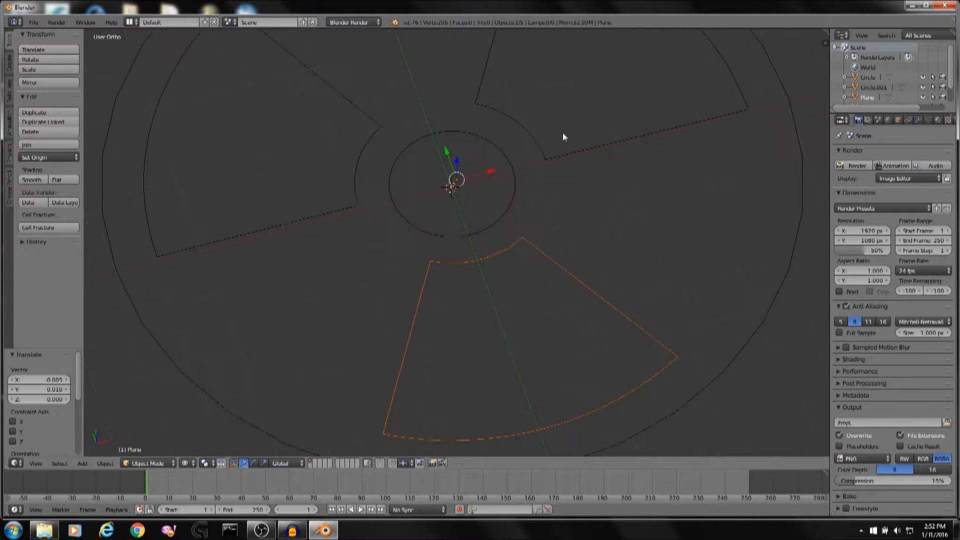
pyautogui.moveTo(563, 140); pyautogui.dragTo(588, 169, button='middle')
pyautogui.press('KP_7')
pyautogui.scroll(-4, 555, 145)
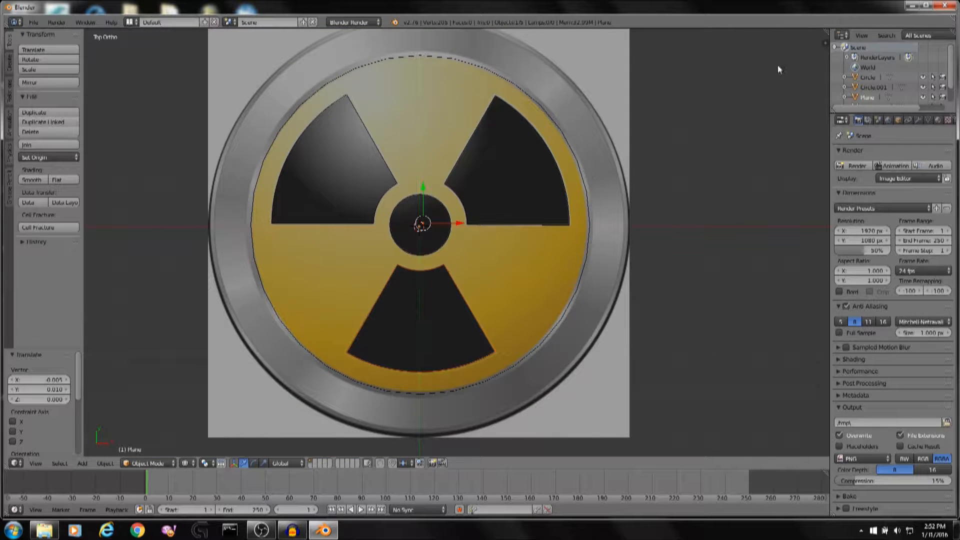
pyautogui.press('n')
pyautogui.scroll(-15, 749, 223)
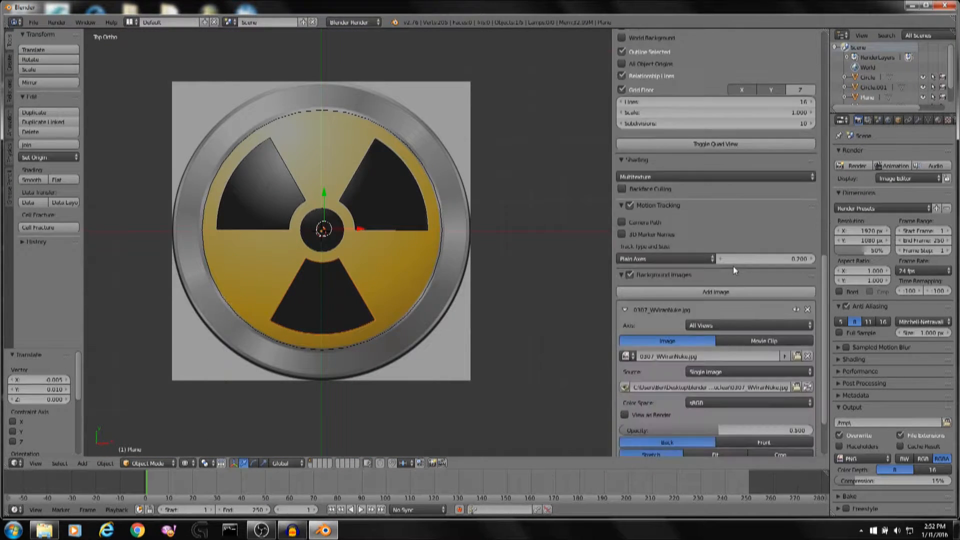
pyautogui.click(629, 201)
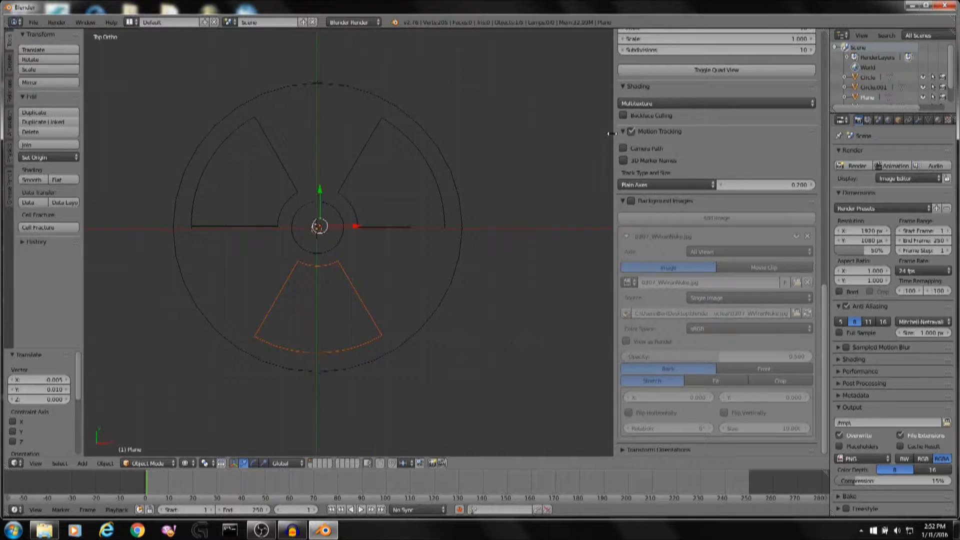
pyautogui.press('n')
# Preview the traced meshes in rendered viewport shading.
pyautogui.scroll(2, 573, 191)
pyautogui.moveTo(571, 190); pyautogui.dragTo(630, 162, button='middle')
pyautogui.scroll(3, 643, 178)
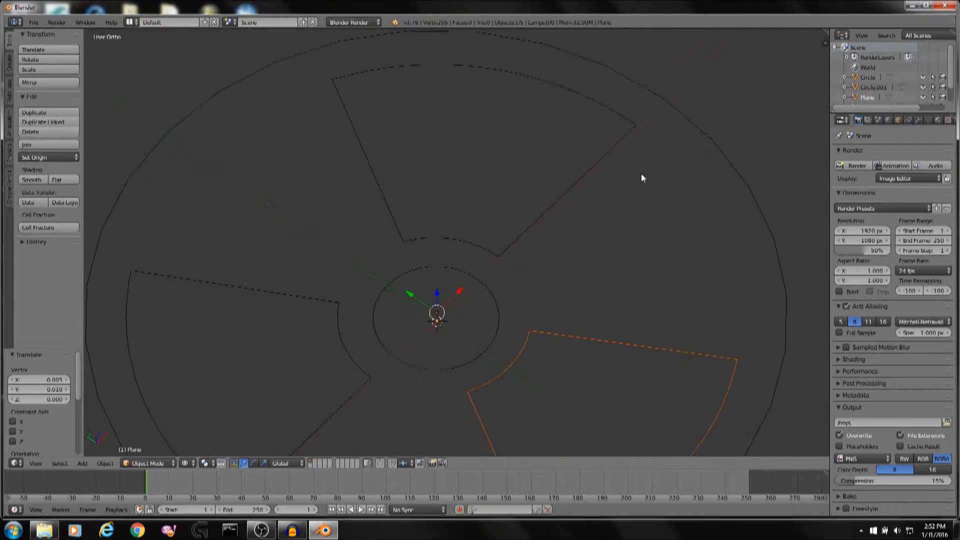
pyautogui.scroll(-3, 643, 178)
pyautogui.moveTo(641, 178); pyautogui.dragTo(607, 240, button='middle')
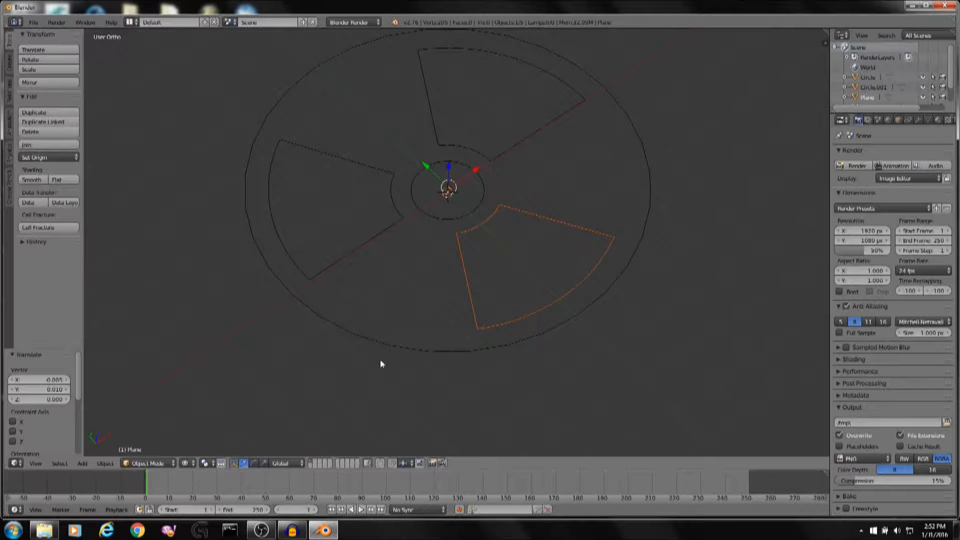
pyautogui.click(190, 463)
pyautogui.click(196, 395)
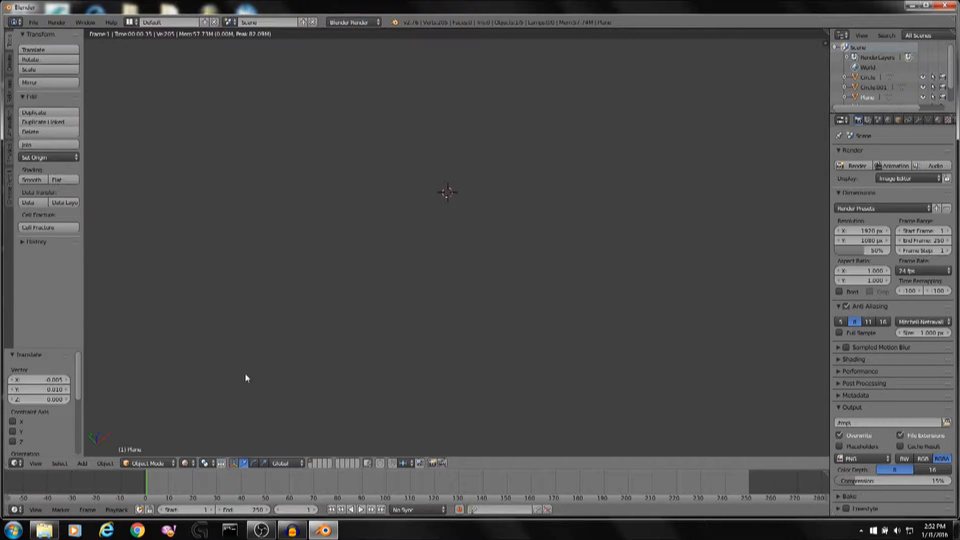
pyautogui.scroll(3, 413, 309)
pyautogui.moveTo(584, 209); pyautogui.dragTo(556, 264, button='middle')
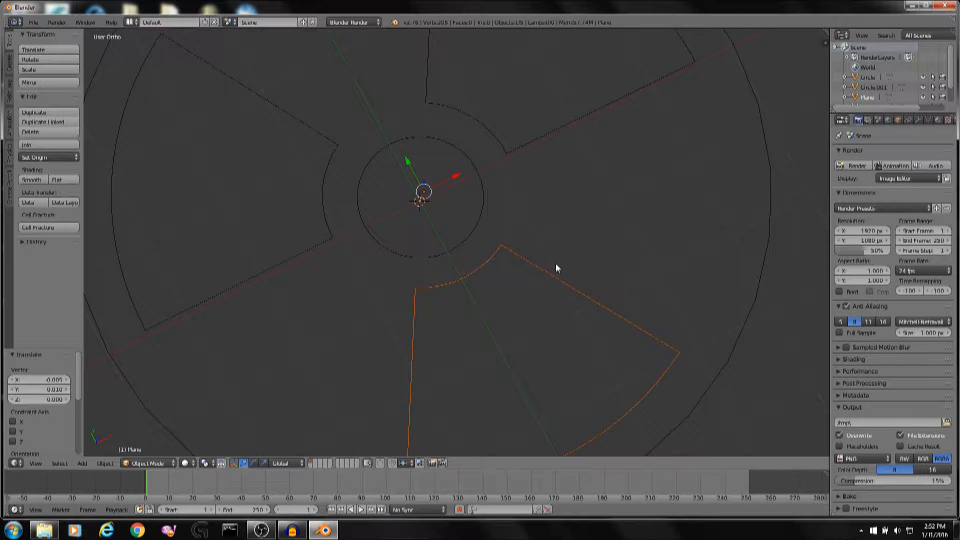
# Select the three blade meshes and join them into one object.
pyautogui.rightClick(552, 279)
pyautogui.keyDown('shift'); pyautogui.rightClick(531, 145); pyautogui.keyUp('shift')
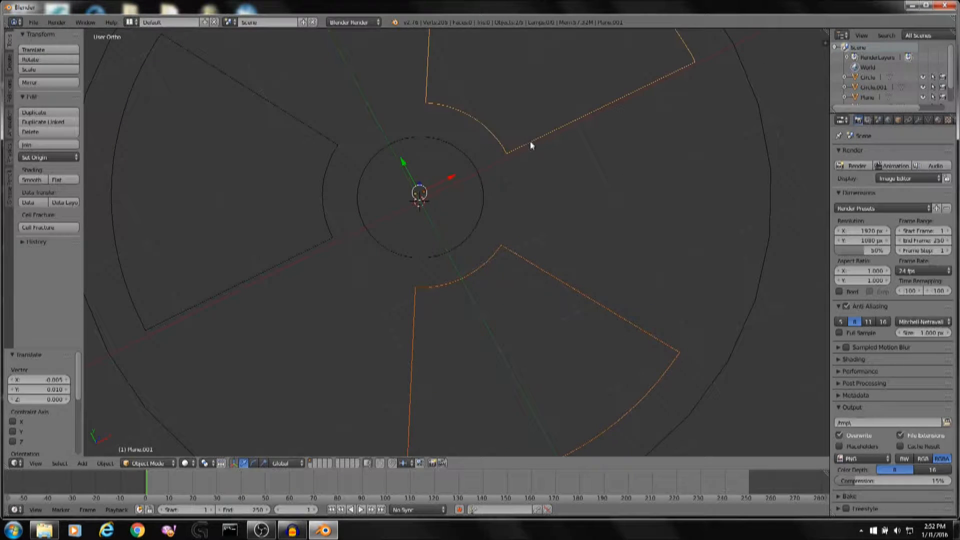
pyautogui.keyDown('shift'); pyautogui.rightClick(319, 196); pyautogui.keyUp('shift')
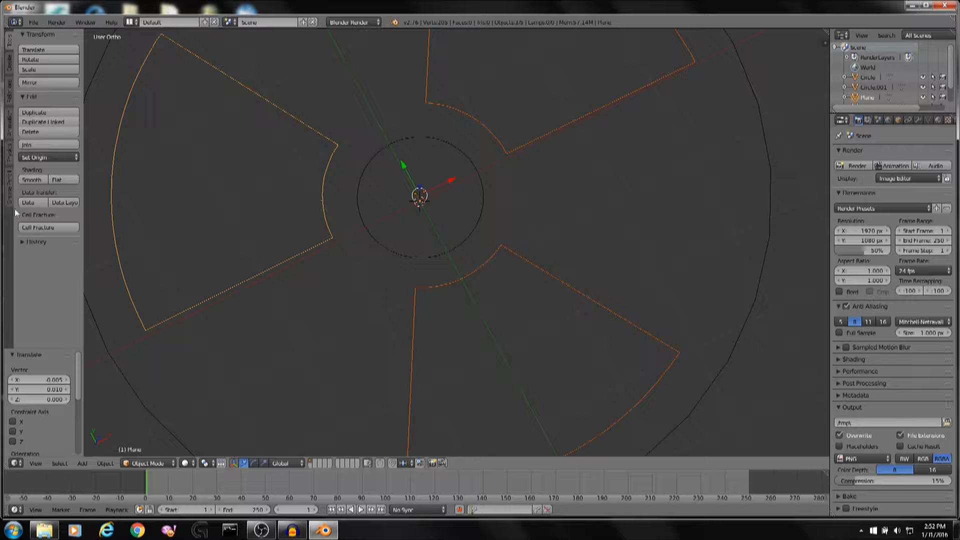
pyautogui.click(34, 144)
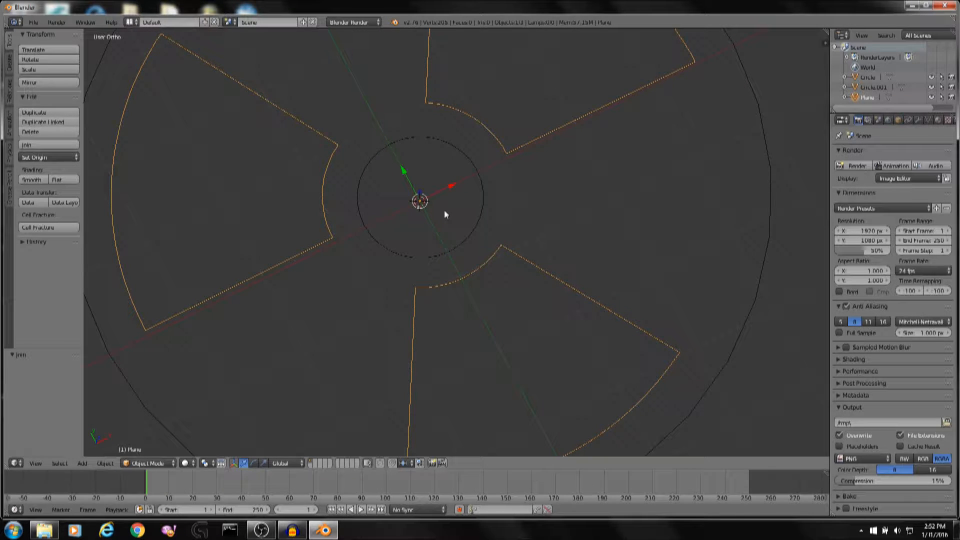
# Select the centre circle together with the blades object and join them.
pyautogui.scroll(-1, 445, 214)
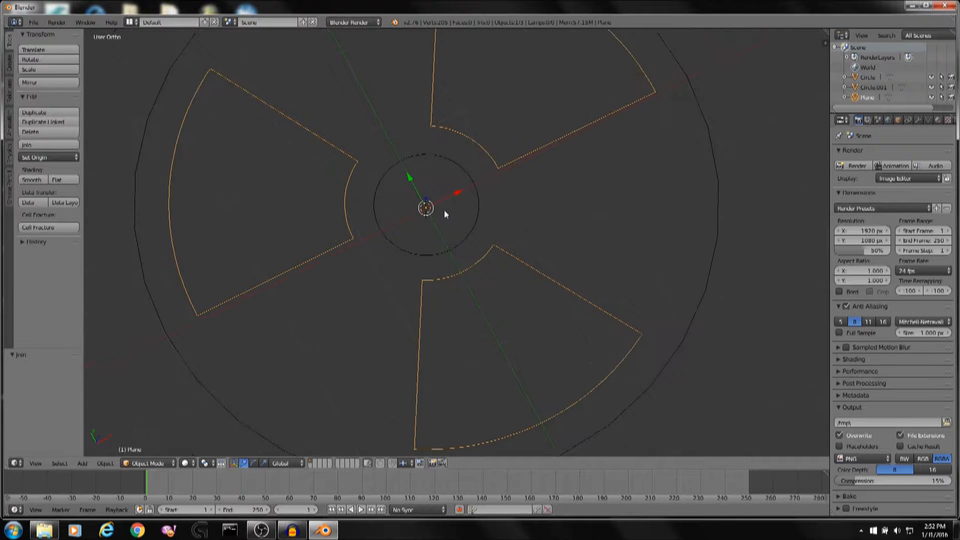
pyautogui.rightClick(475, 185)
pyautogui.rightClick(719, 199)
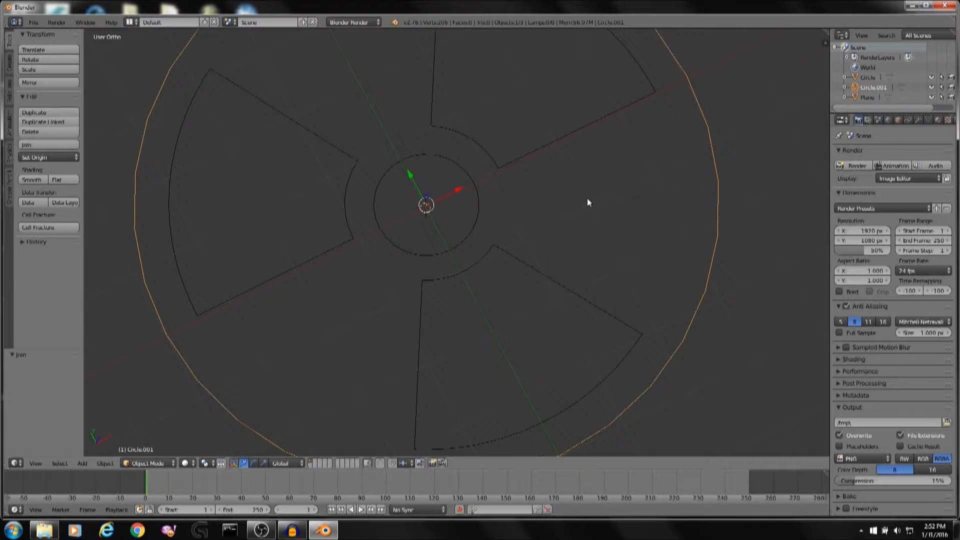
pyautogui.moveTo(587, 199); pyautogui.dragTo(642, 199, button='middle')
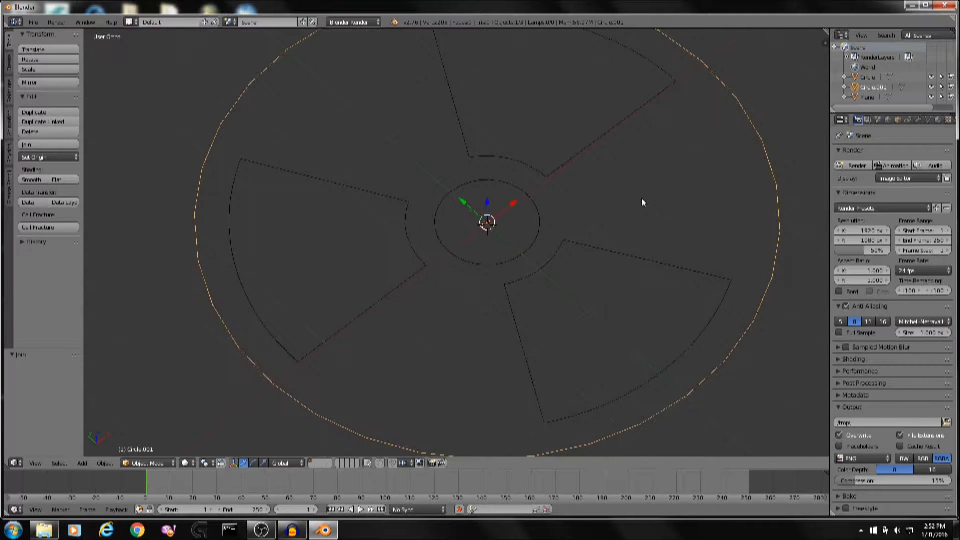
pyautogui.rightClick(535, 210)
pyautogui.keyDown('shift'); pyautogui.rightClick(544, 173); pyautogui.keyUp('shift')
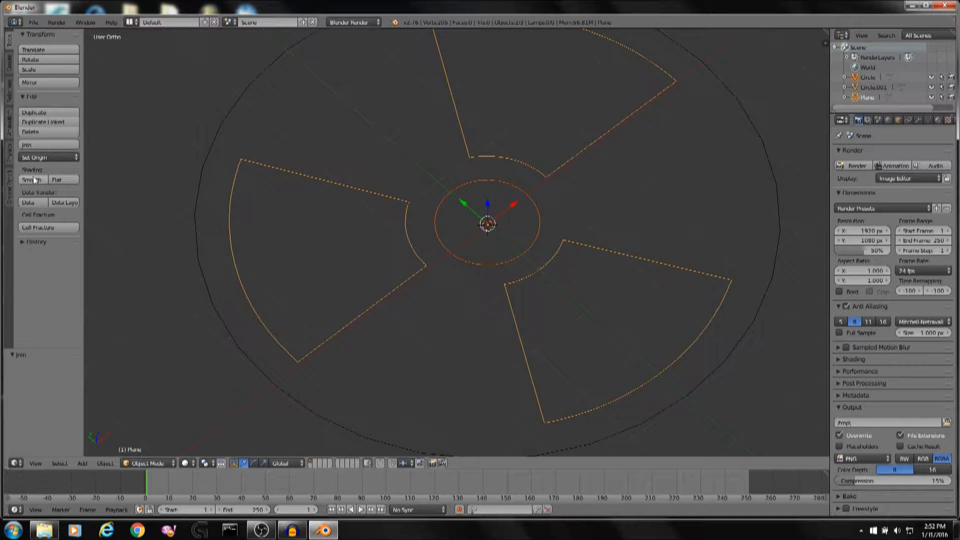
pyautogui.click(49, 144)
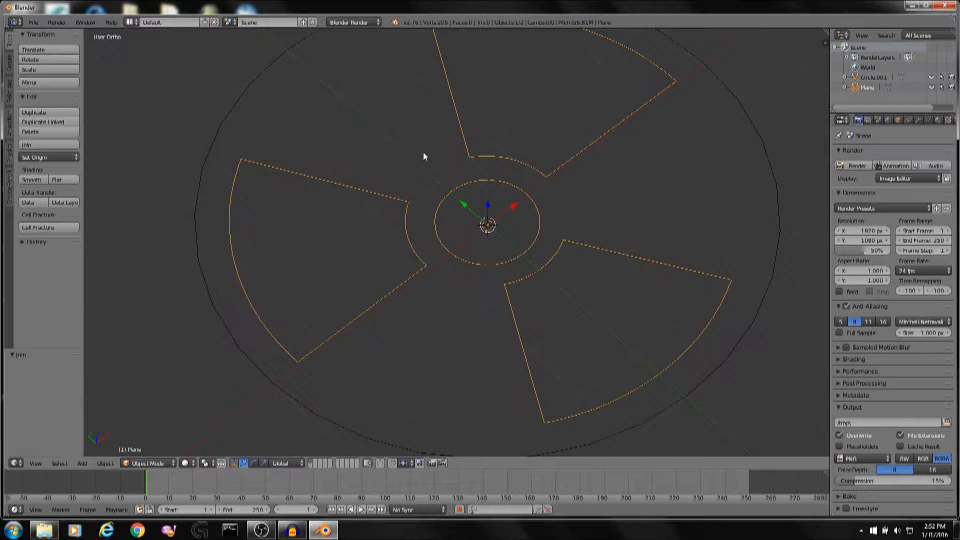
# In Edit Mode, select all vertices of the joined object and fill them with faces.
pyautogui.press('a')
pyautogui.press('a')
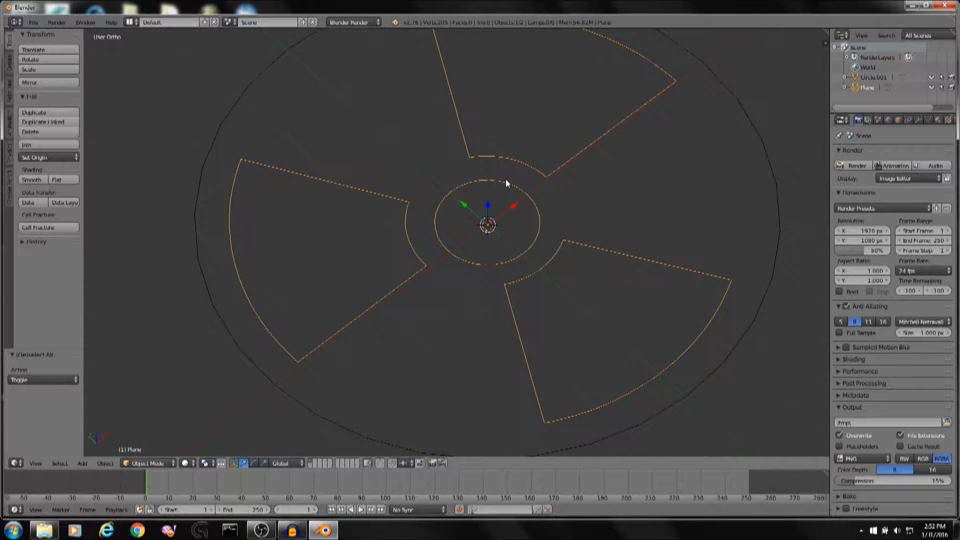
pyautogui.press('Tab')
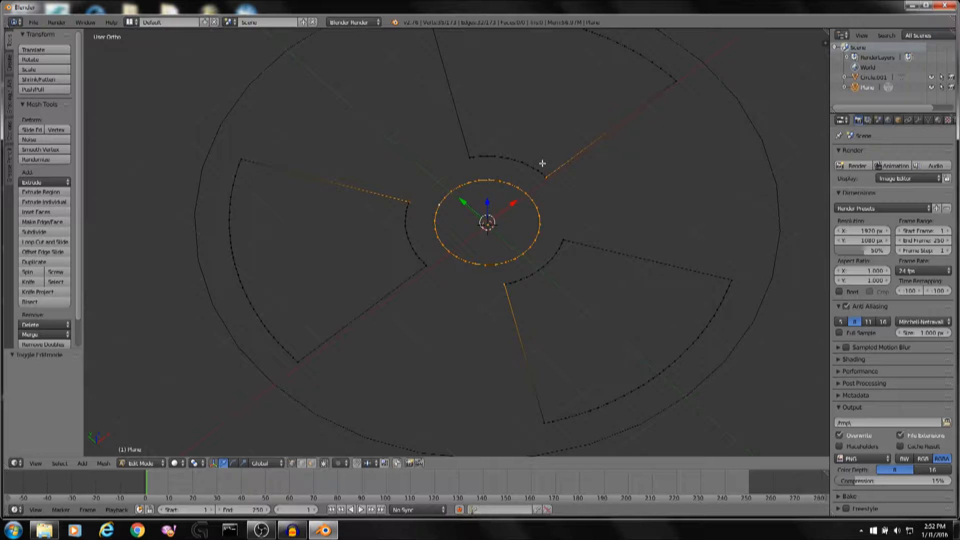
pyautogui.press('a')
pyautogui.press('a')
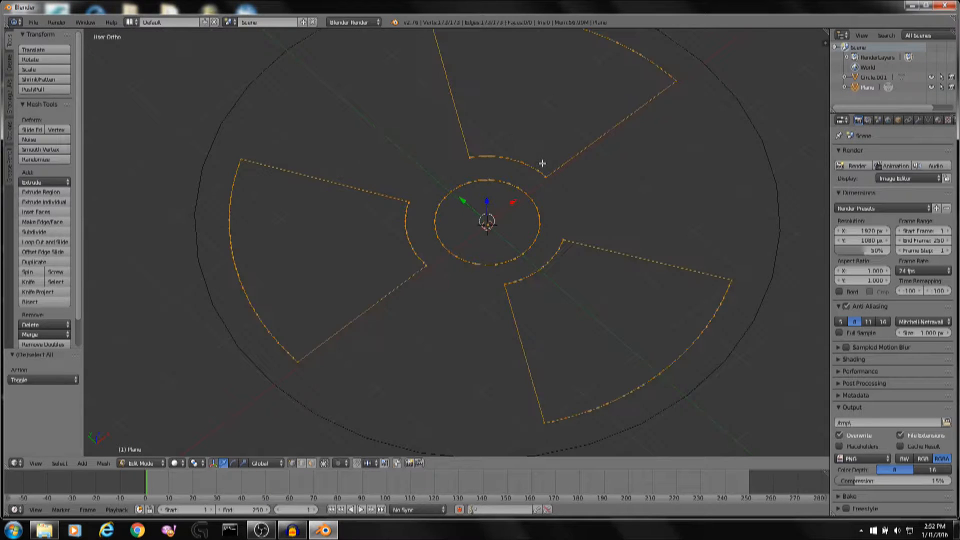
pyautogui.scroll(-1, 543, 163)
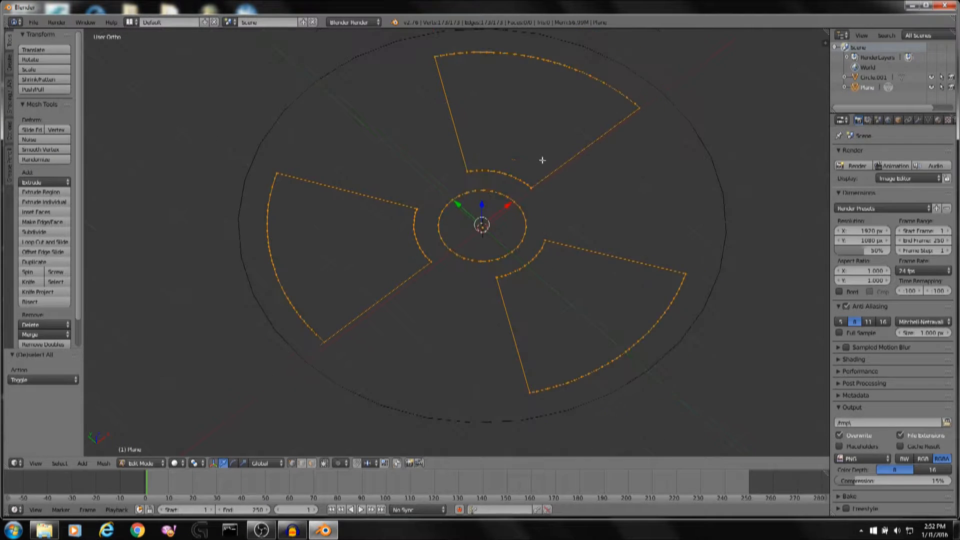
pyautogui.press('space')
pyautogui.write('fill')
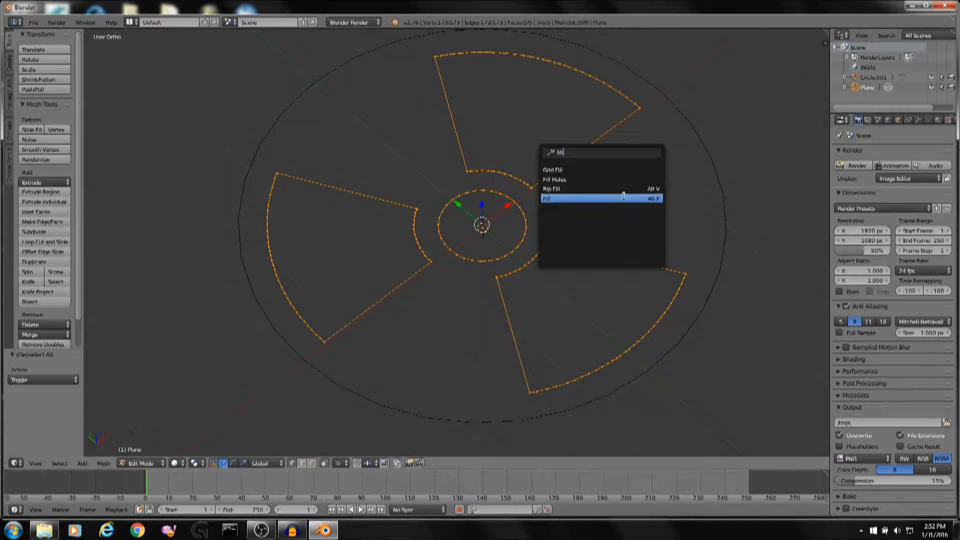
pyautogui.click(623, 196)
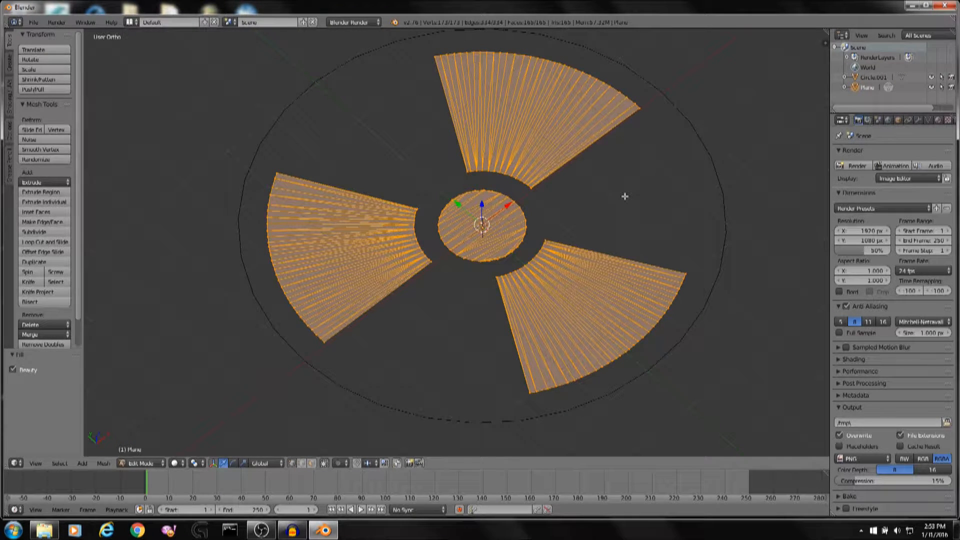
# Leave Edit Mode and preview the filled shapes in rendered viewport shading before returning to wireframe.
pyautogui.scroll(3, 625, 196)
pyautogui.press('Tab')
pyautogui.scroll(2, 580, 251)
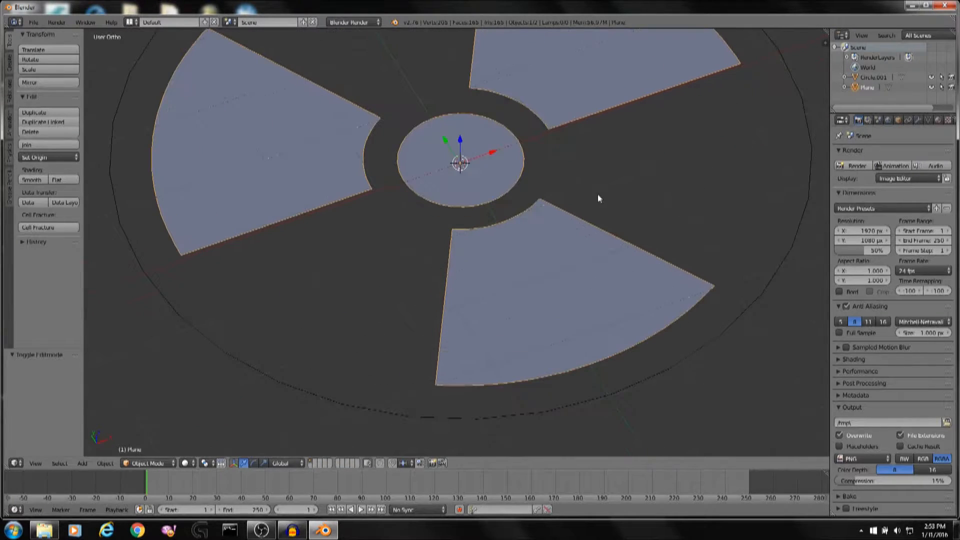
pyautogui.click(186, 463)
pyautogui.click(201, 394)
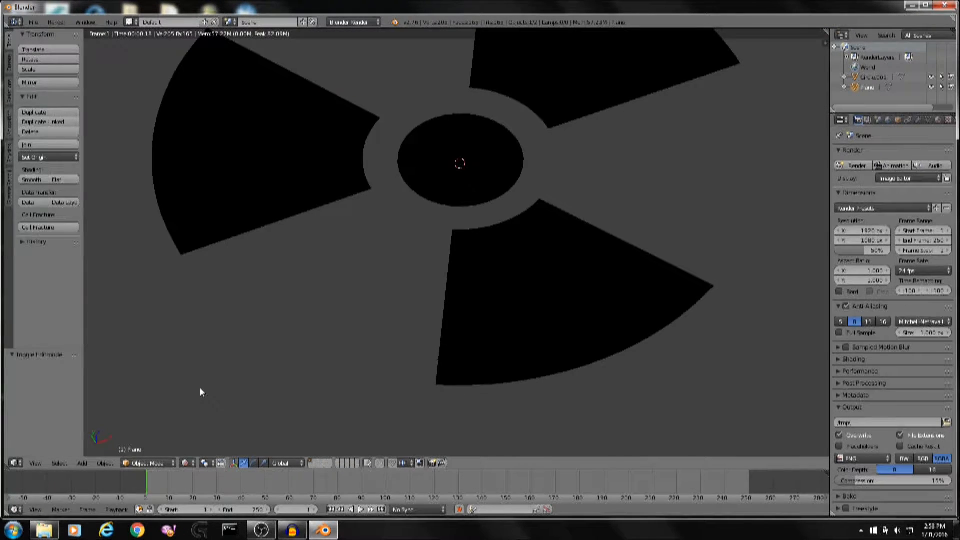
pyautogui.press('z')
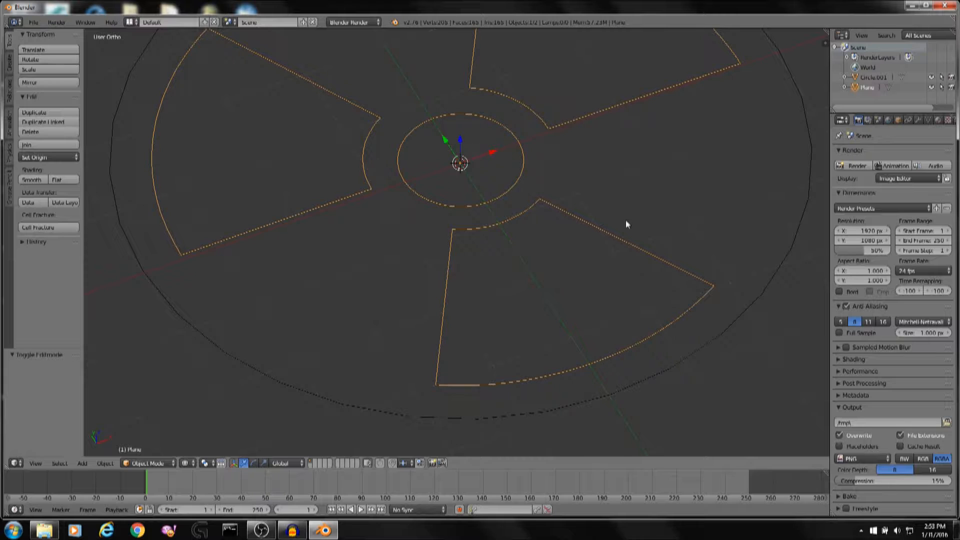
# Select the blades-and-centre object and, in Edit Mode, extrude all its geometry 0.2 units along the Z axis.
pyautogui.scroll(-2, 626, 223)
pyautogui.rightClick(692, 229)
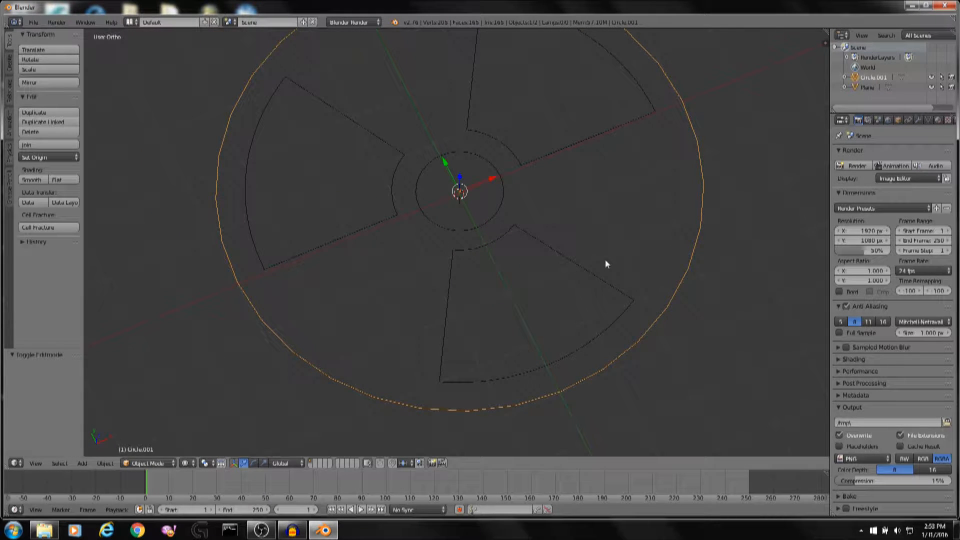
pyautogui.moveTo(605, 259); pyautogui.dragTo(617, 234, button='middle')
pyautogui.scroll(3, 618, 232)
pyautogui.scroll(-3, 618, 232)
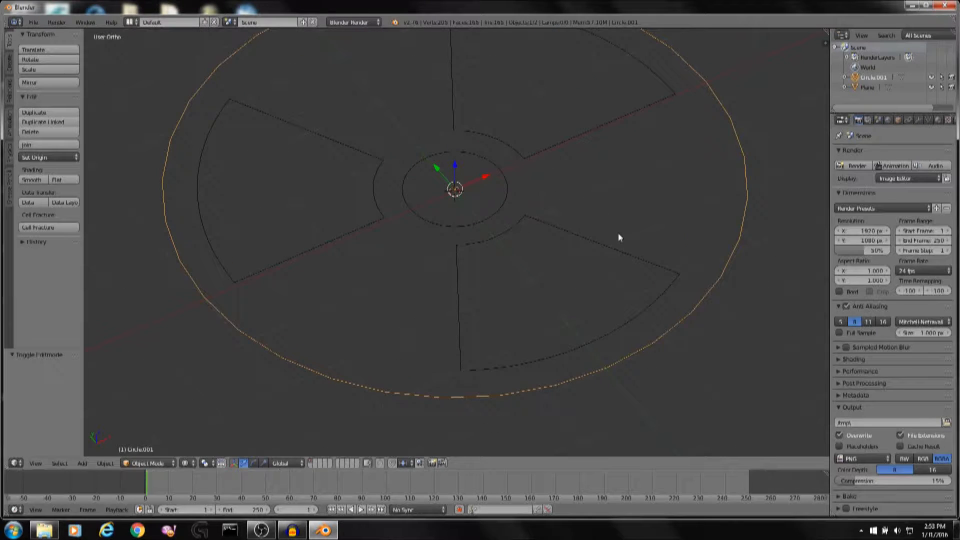
pyautogui.rightClick(602, 244)
pyautogui.moveTo(632, 216); pyautogui.dragTo(626, 224, button='middle')
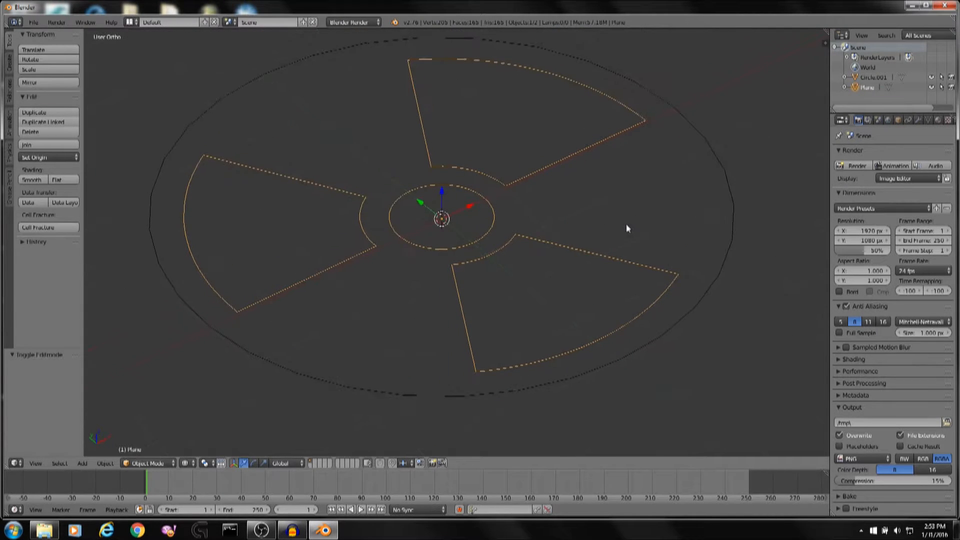
pyautogui.press('Tab')
pyautogui.press('a')
pyautogui.press('a')
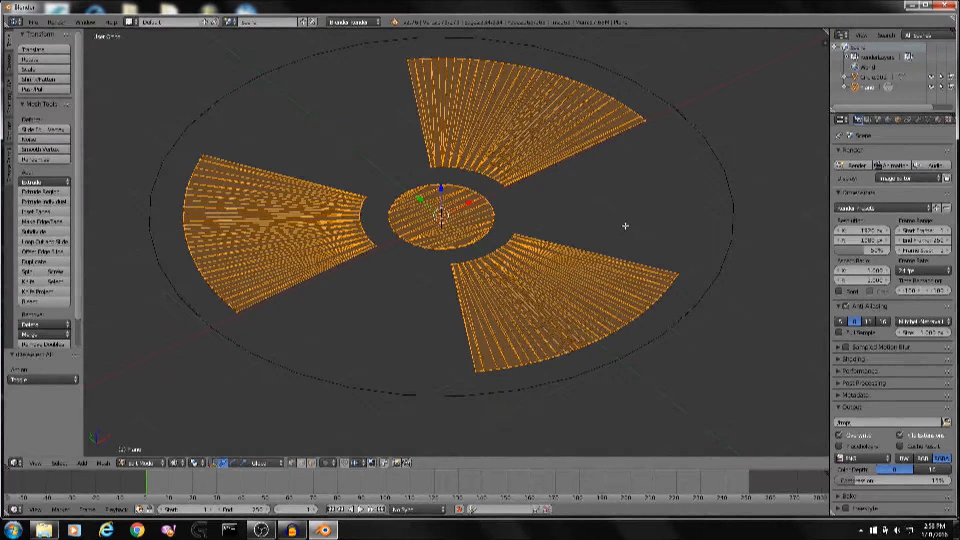
pyautogui.press('e')
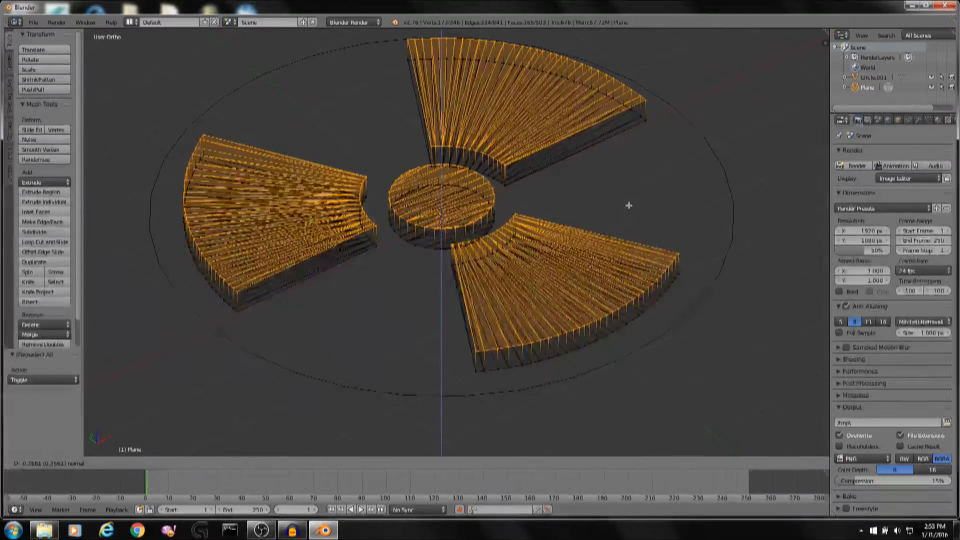
pyautogui.press('z')
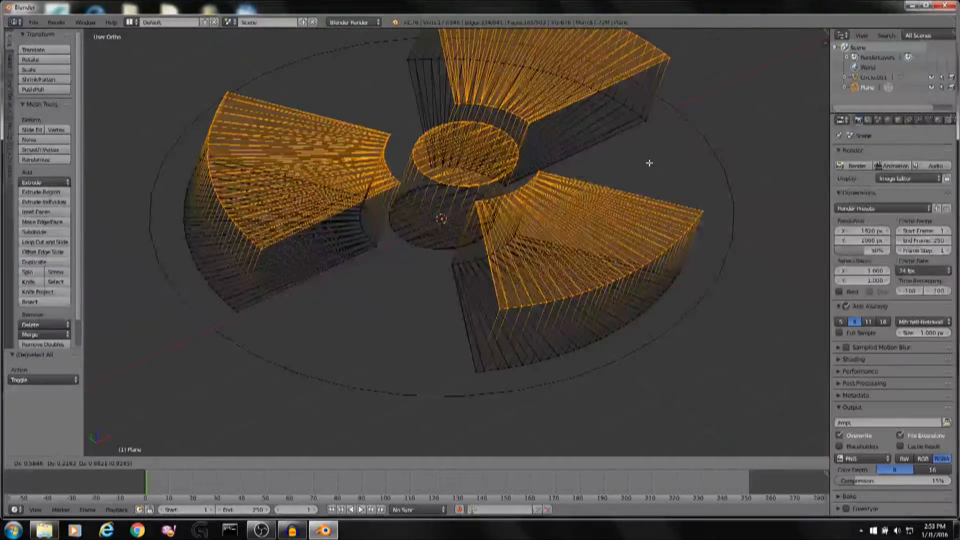
pyautogui.press('z')
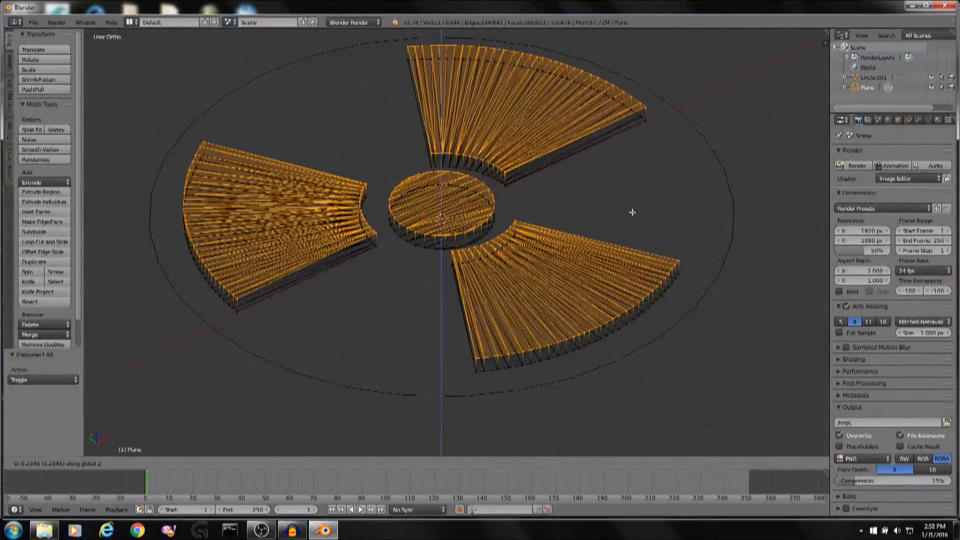
pyautogui.press('1')
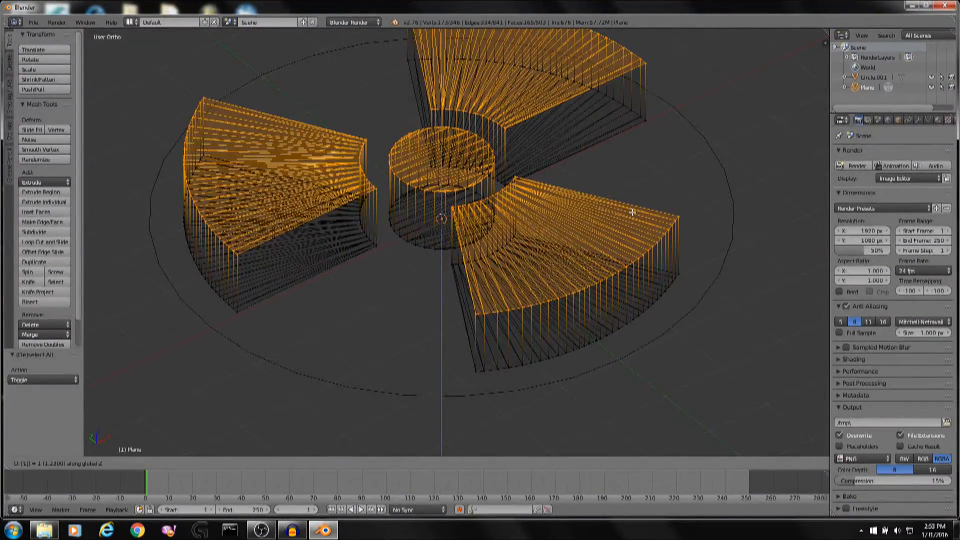
pyautogui.press('BackSpace')
pyautogui.write('.2')
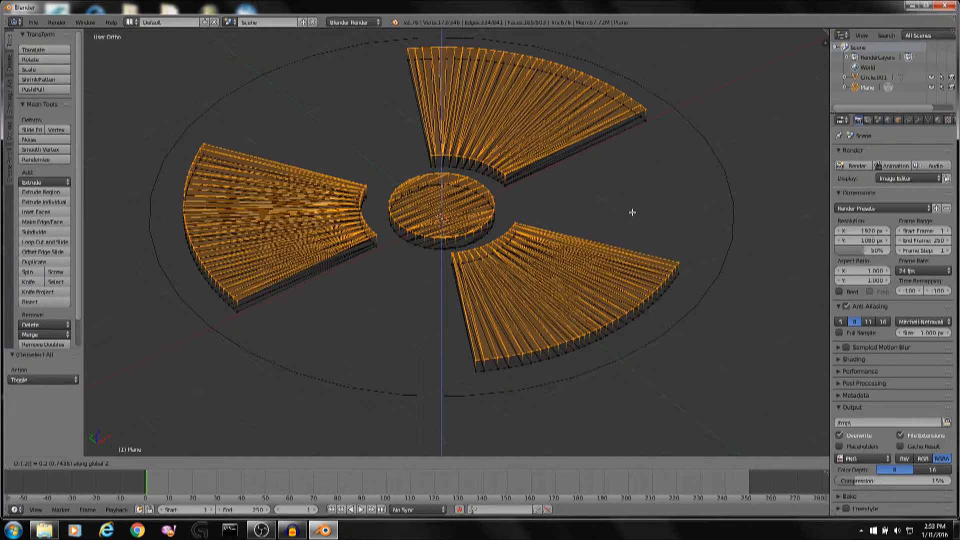
pyautogui.press('Return')
pyautogui.press('Tab')
# In solid shading, select the outer rim circle and, in Edit Mode, fill all its vertices with a face.
pyautogui.press('z')
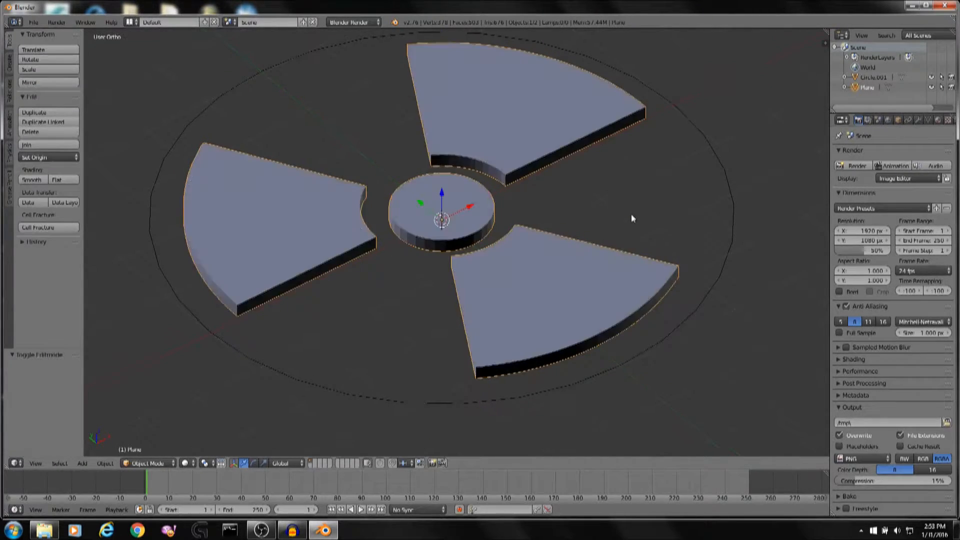
pyautogui.moveTo(632, 214)
pyautogui.mouseDown(button='middle')
pyautogui.moveTo(696, 186)
pyautogui.moveTo(665, 194)
pyautogui.moveTo(629, 257)
pyautogui.moveTo(602, 279)
pyautogui.moveTo(621, 231)
pyautogui.moveTo(703, 191)
pyautogui.moveTo(643, 206)
pyautogui.mouseUp(button='middle')
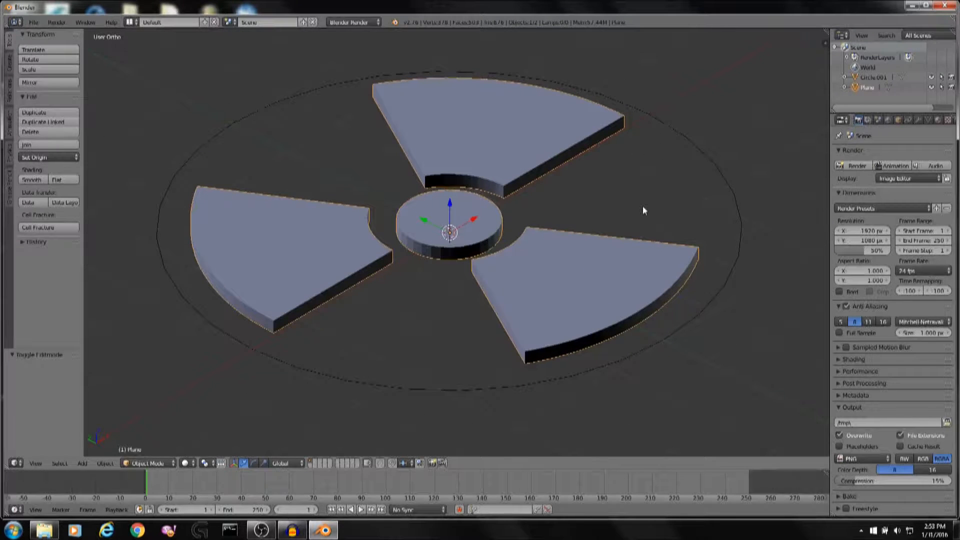
pyautogui.rightClick(743, 214)
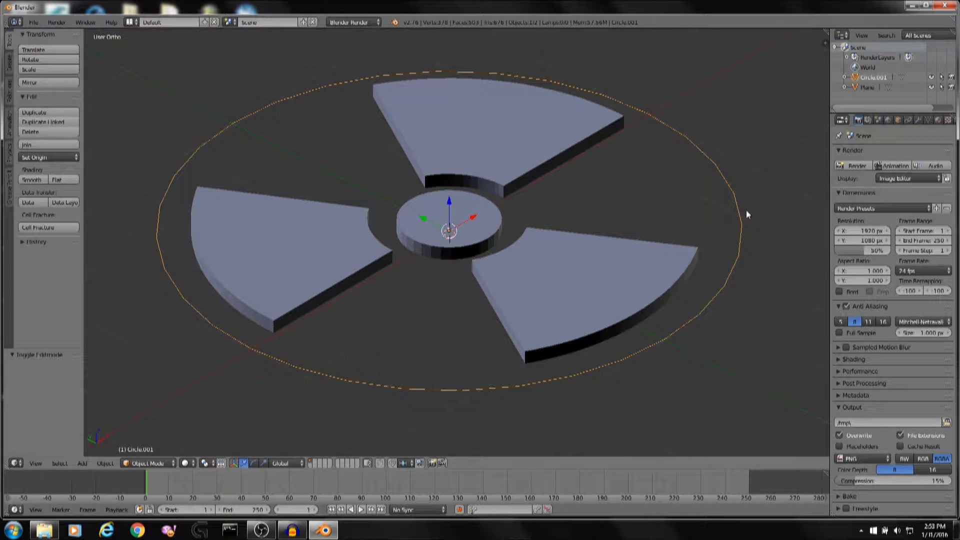
pyautogui.press('Tab')
pyautogui.press('a')
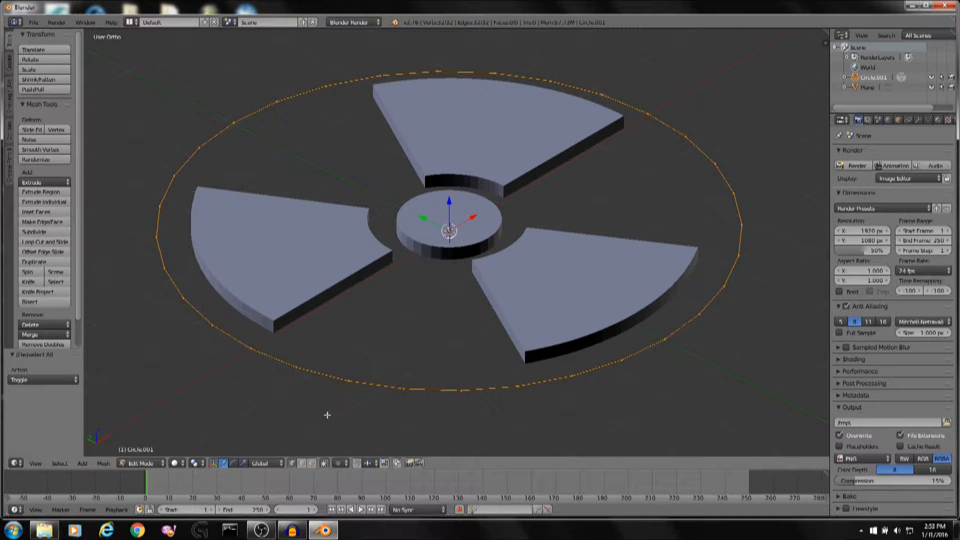
pyautogui.press('space')
pyautogui.write('Fil')
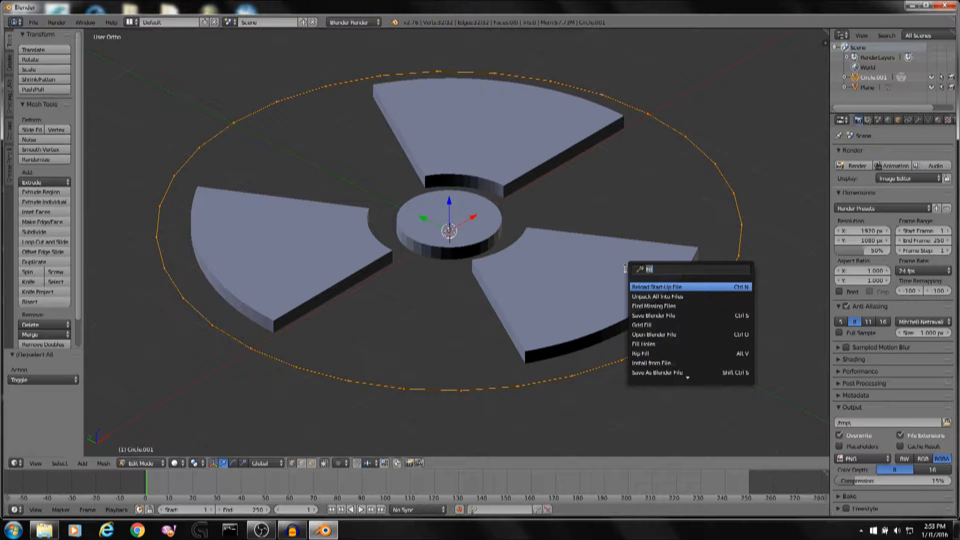
pyautogui.write('l')
pyautogui.click(653, 316)
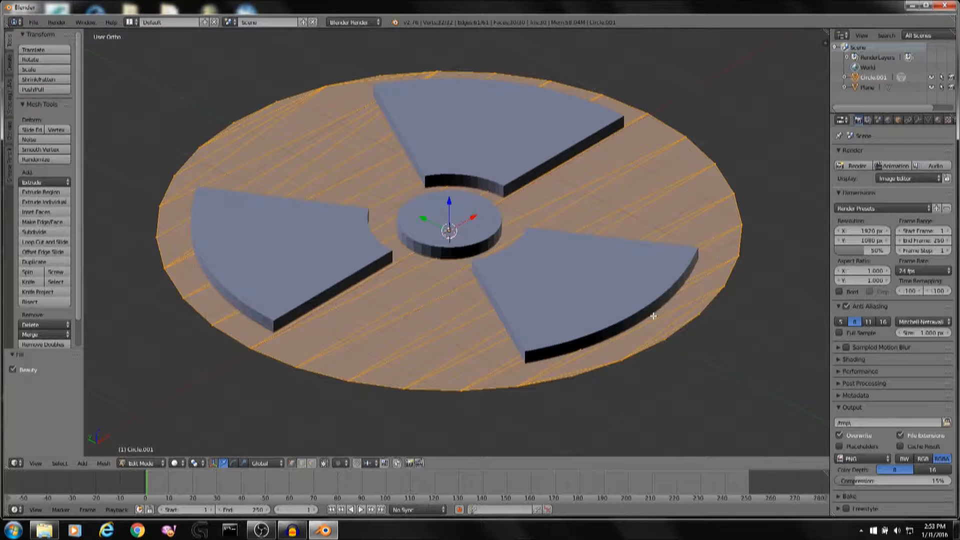
# Extrude the filled rim disc a short distance to give it thickness, then leave Edit Mode.
pyautogui.press('e')
pyautogui.rightClick(653, 316)
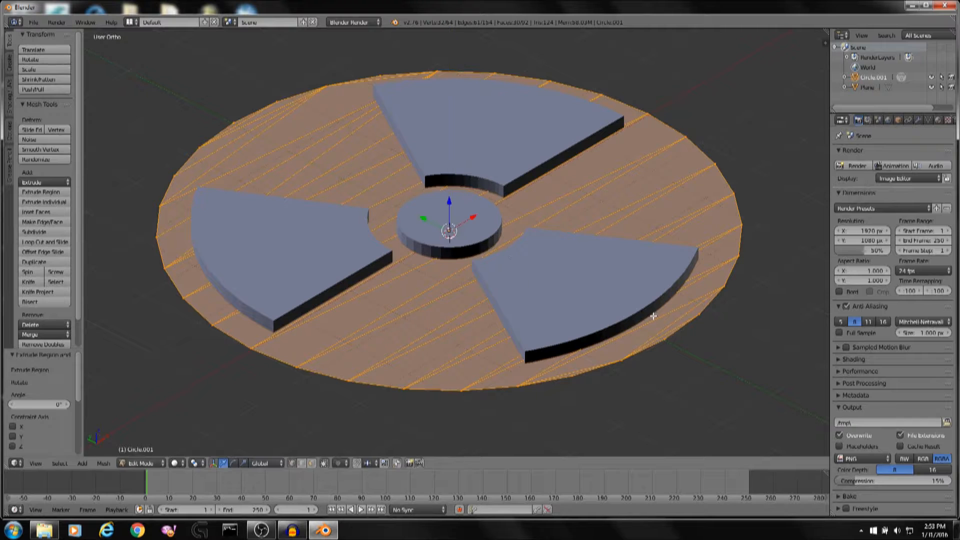
pyautogui.write('e')
pyautogui.write('.1')
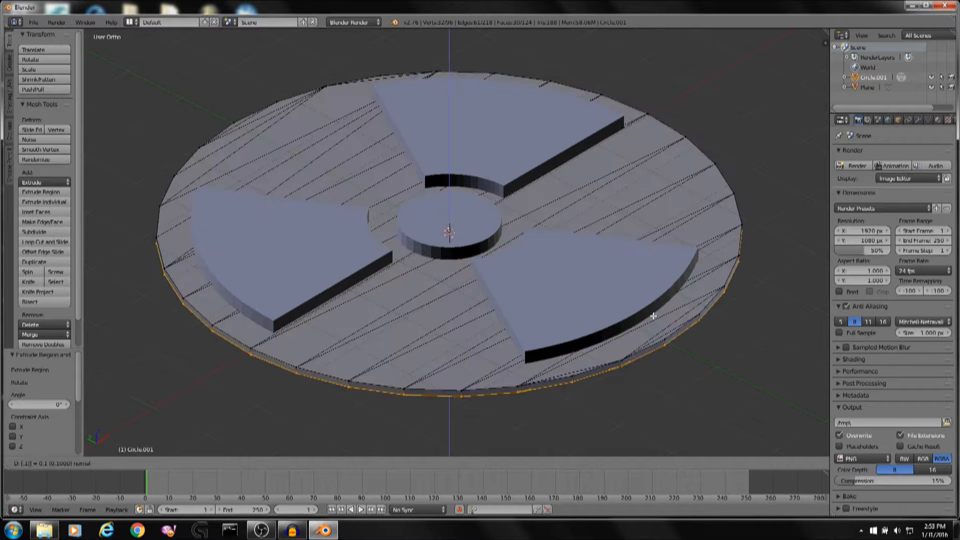
pyautogui.press('BackSpace')
pyautogui.press('BackSpace')
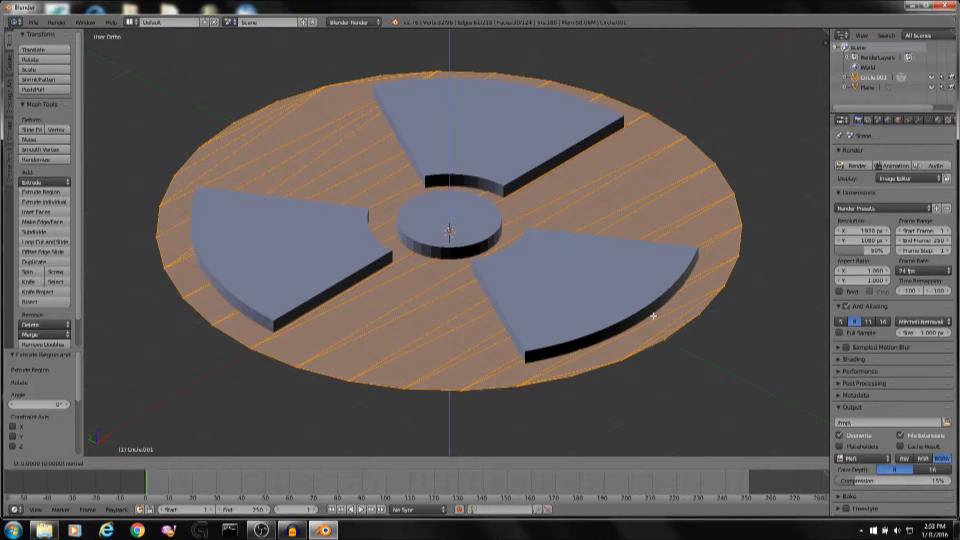
pyautogui.write('.1')
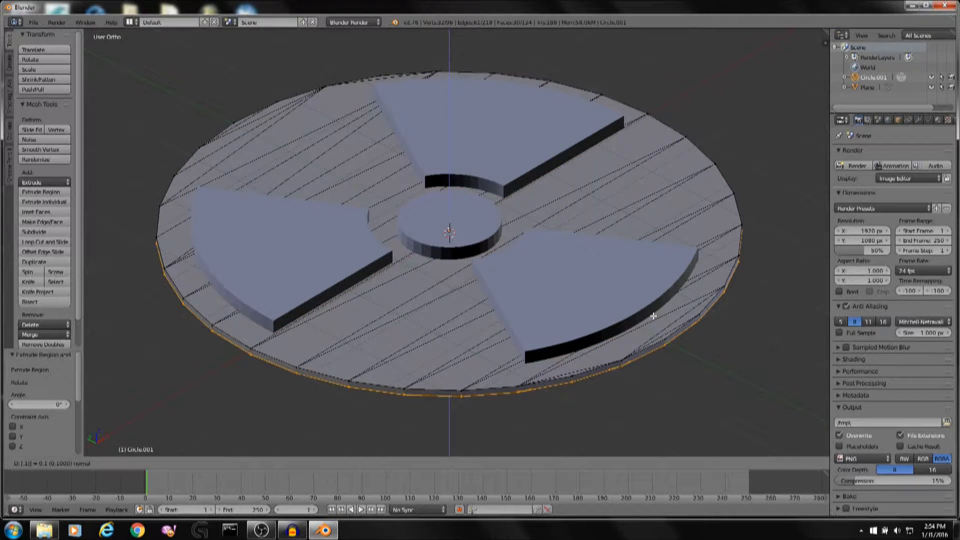
pyautogui.press('BackSpace')
pyautogui.press('BackSpace')
pyautogui.press('BackSpace')
pyautogui.press('BackSpace')
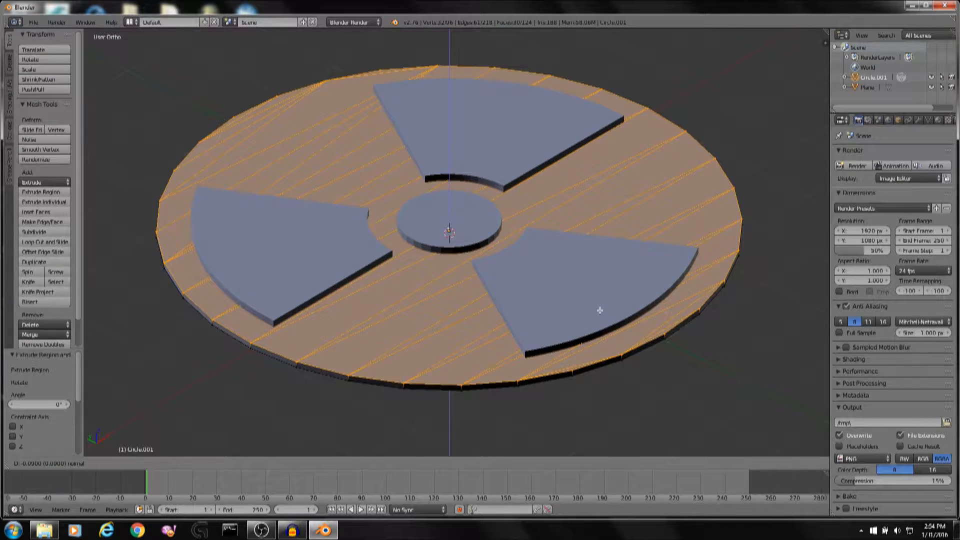
pyautogui.click(599, 310)
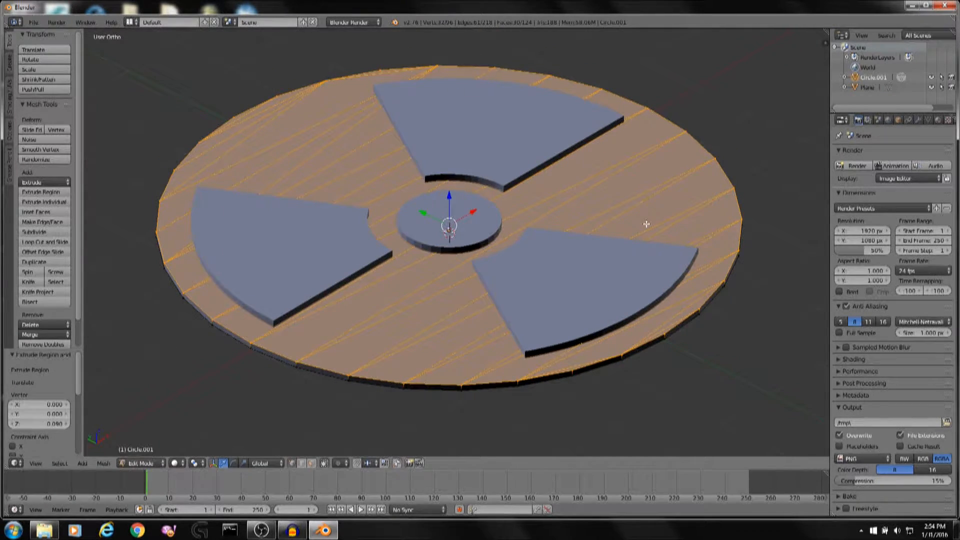
pyautogui.moveTo(643, 221); pyautogui.dragTo(648, 148, button='middle')
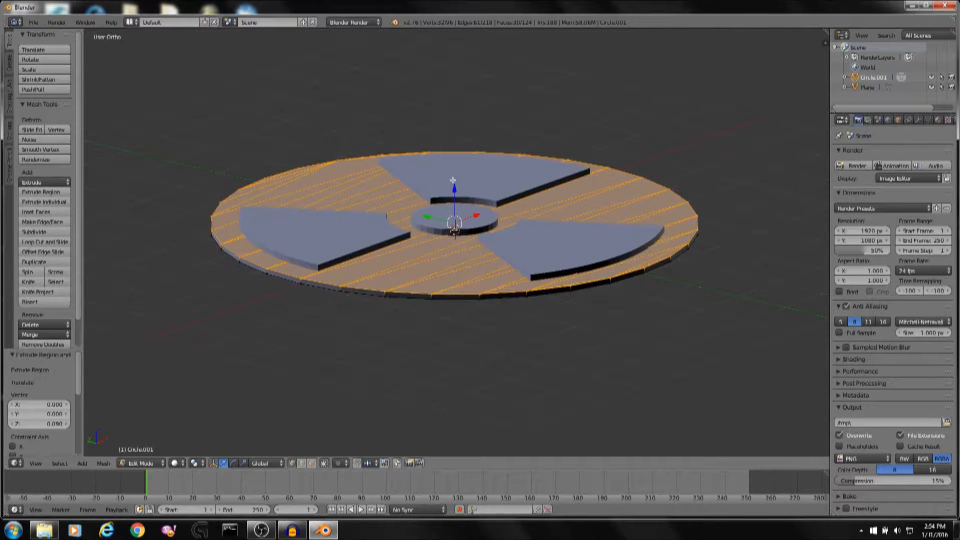
pyautogui.hotkey('ctrl', 'z')
pyautogui.hotkey('ctrl', 'shift', 'z')
pyautogui.moveTo(455, 187); pyautogui.dragTo(457, 184)
pyautogui.scroll(2, 458, 186)
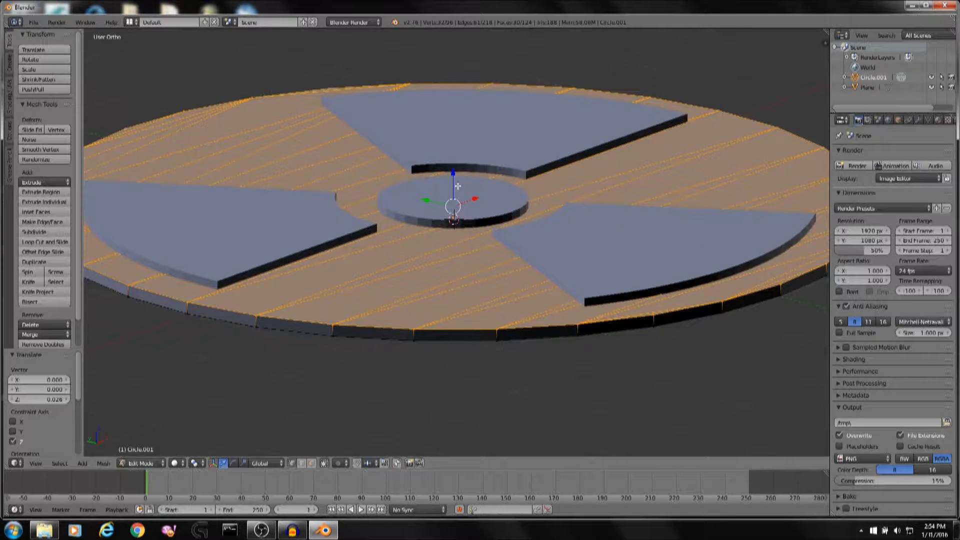
pyautogui.press('Tab')
# Orbit and zoom around the model to inspect the extruded symbol and rim disc.
pyautogui.scroll(2, 472, 191)
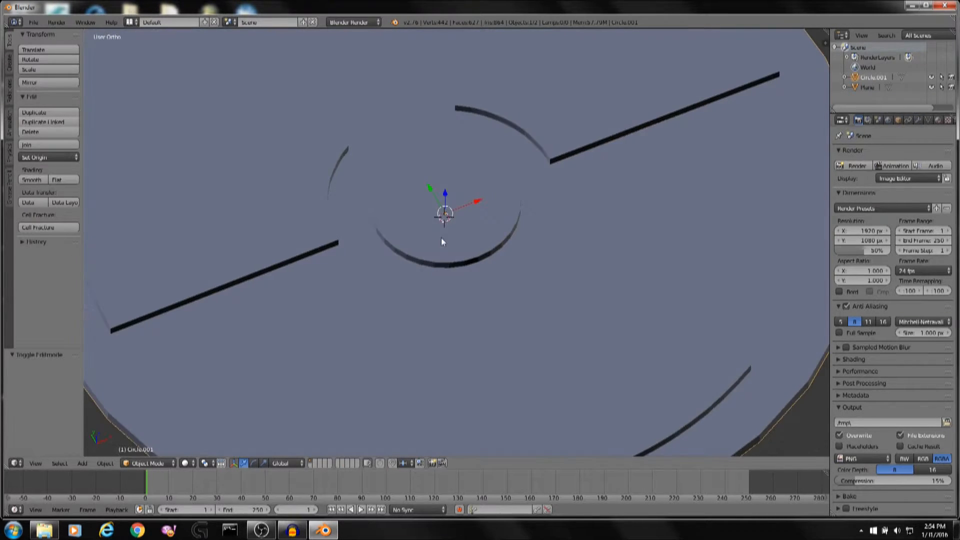
pyautogui.moveTo(441, 237)
pyautogui.keyDown('shift'); pyautogui.mouseDown(button='middle')
pyautogui.moveTo(533, 294)
pyautogui.moveTo(449, 273)
pyautogui.moveTo(255, 255)
pyautogui.moveTo(319, 189)
pyautogui.moveTo(317, 127)
pyautogui.moveTo(305, 179)
pyautogui.mouseUp(button='middle'); pyautogui.keyUp('shift')
pyautogui.press('z')
pyautogui.press('z')
pyautogui.keyDown('shift'); pyautogui.moveTo(603, 249); pyautogui.dragTo(317, 238, button='middle'); pyautogui.keyUp('shift')
pyautogui.scroll(-3, 437, 180)
pyautogui.moveTo(438, 176); pyautogui.dragTo(245, 391, button='middle')
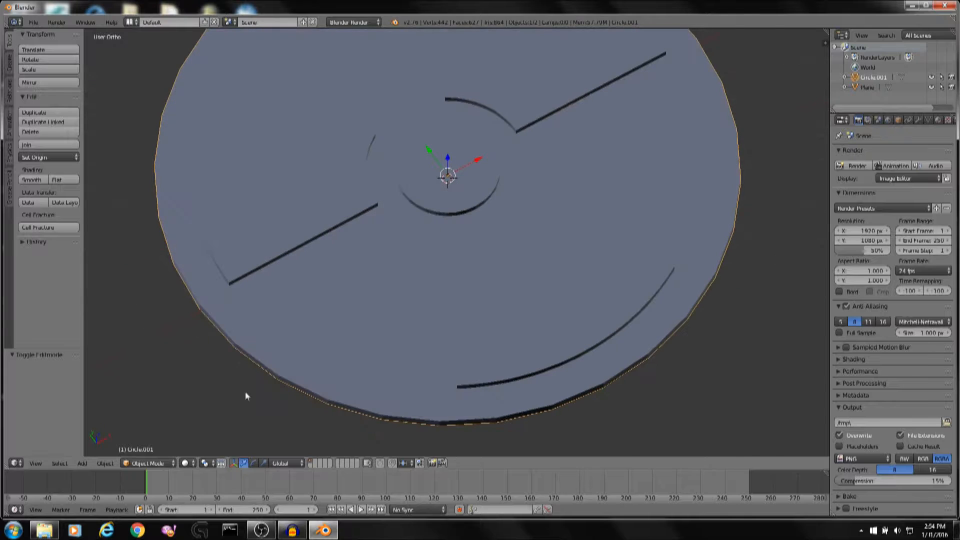
# Preview the model in rendered shading and enable Environment Lighting in the World settings.
pyautogui.click(186, 463)
pyautogui.click(215, 396)
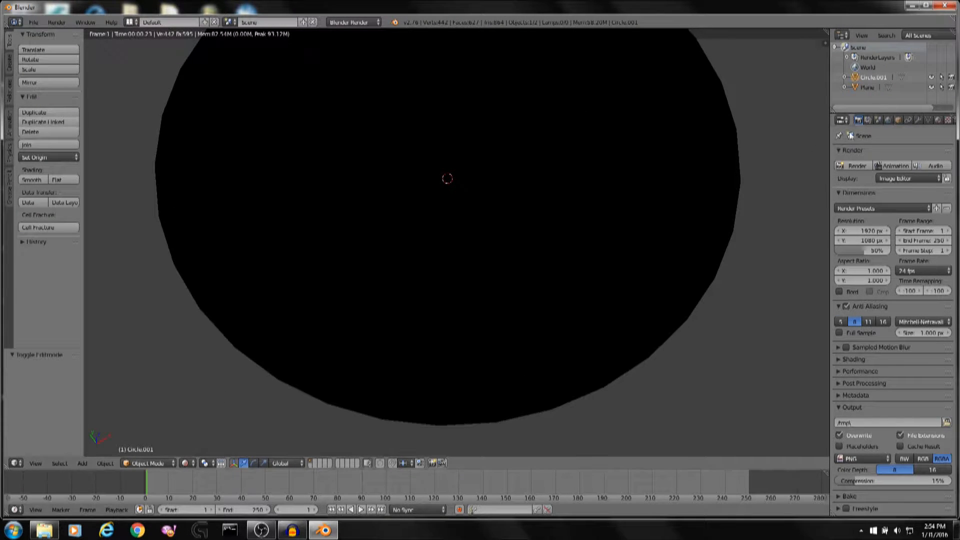
pyautogui.click(889, 120)
pyautogui.click(846, 343)
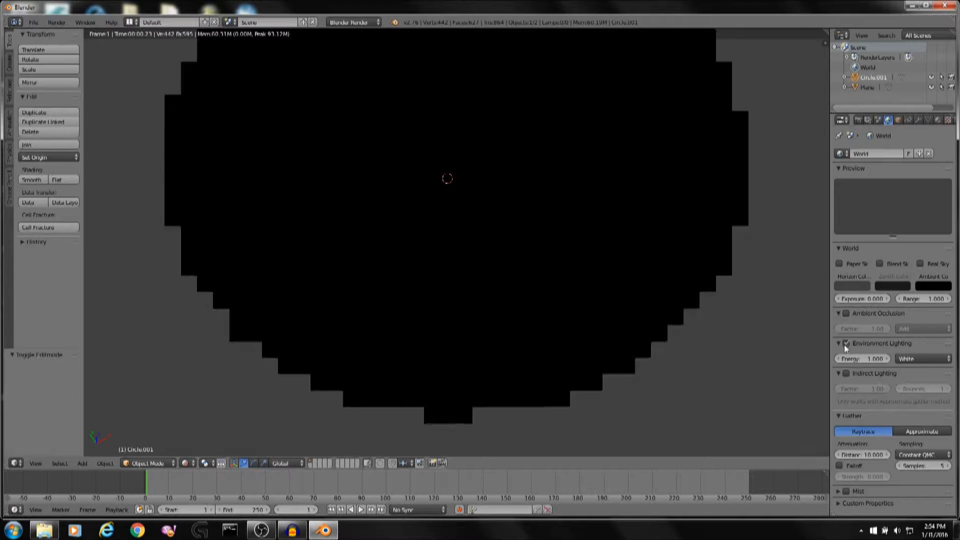
pyautogui.keyDown('shift'); pyautogui.moveTo(420, 342); pyautogui.dragTo(581, 305, button='middle'); pyautogui.keyUp('shift')
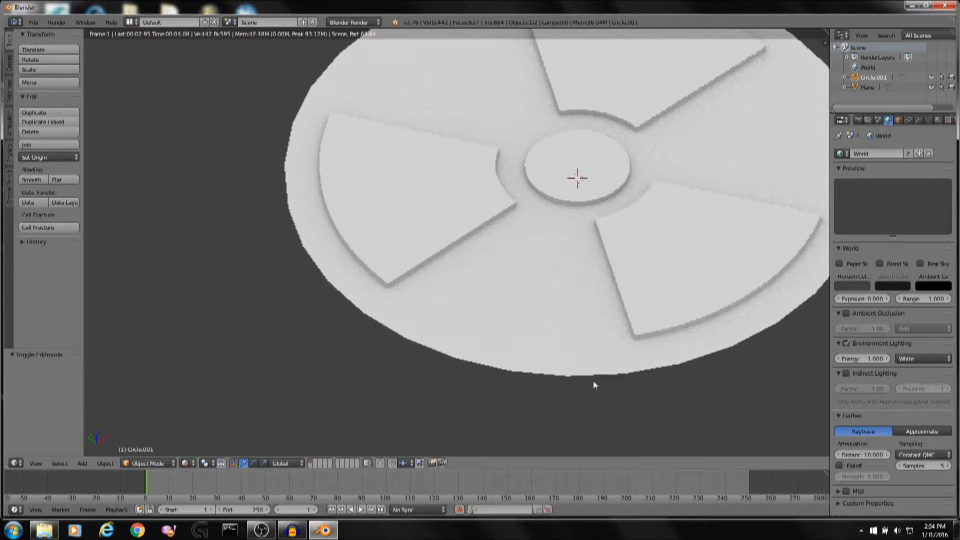
pyautogui.press('z')
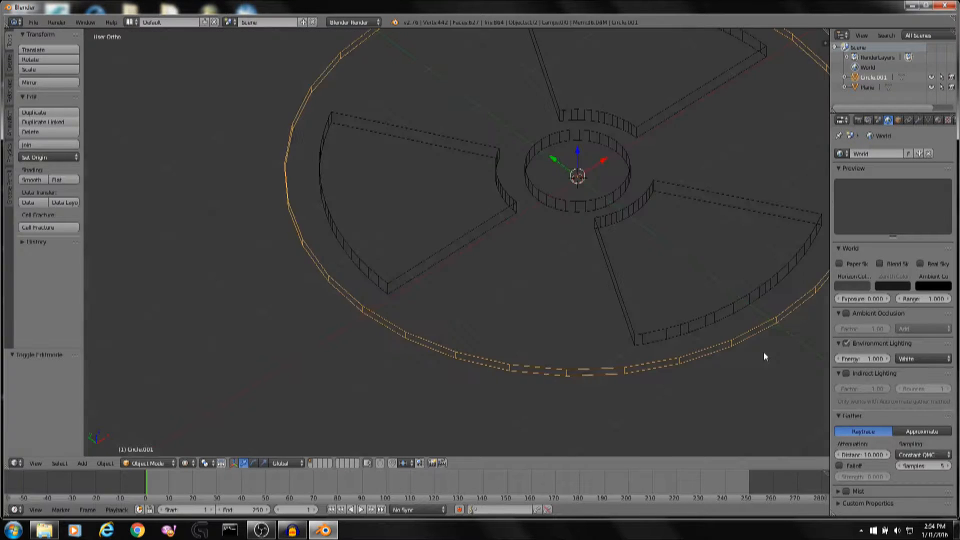
# Apply smooth shading to the rim disc and to the blades-and-centre object.
pyautogui.keyDown('shift'); pyautogui.moveTo(728, 309); pyautogui.dragTo(676, 339, button='middle'); pyautogui.keyUp('shift')
pyautogui.press('z')
pyautogui.moveTo(581, 357); pyautogui.dragTo(584, 335, button='middle')
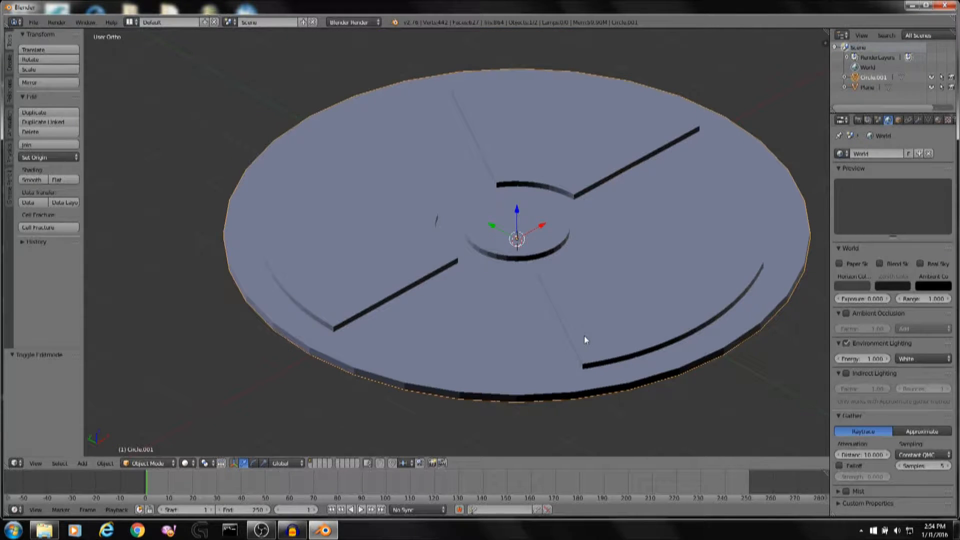
pyautogui.scroll(3, 543, 369)
pyautogui.keyDown('shift'); pyautogui.moveTo(542, 368); pyautogui.dragTo(584, 260, button='middle'); pyautogui.keyUp('shift')
pyautogui.click(33, 179)
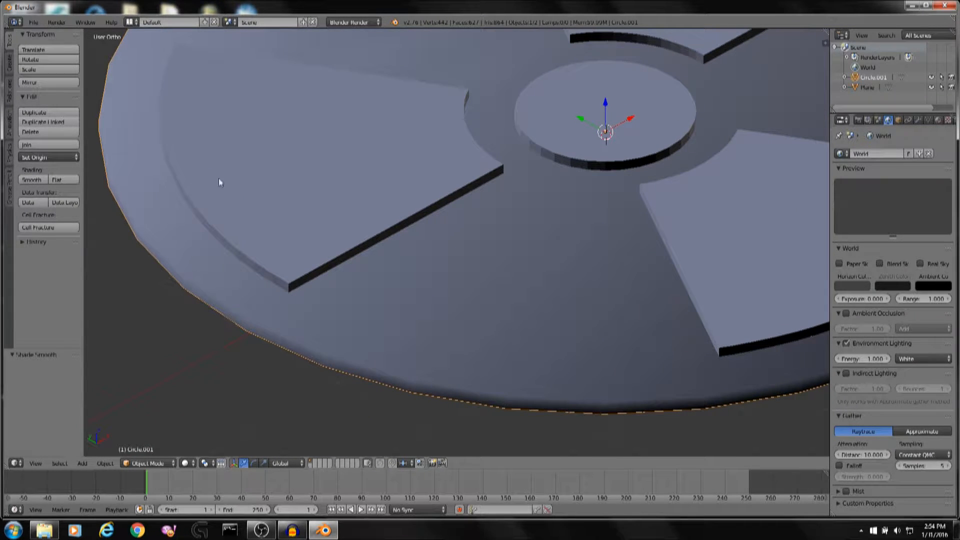
pyautogui.rightClick(224, 149)
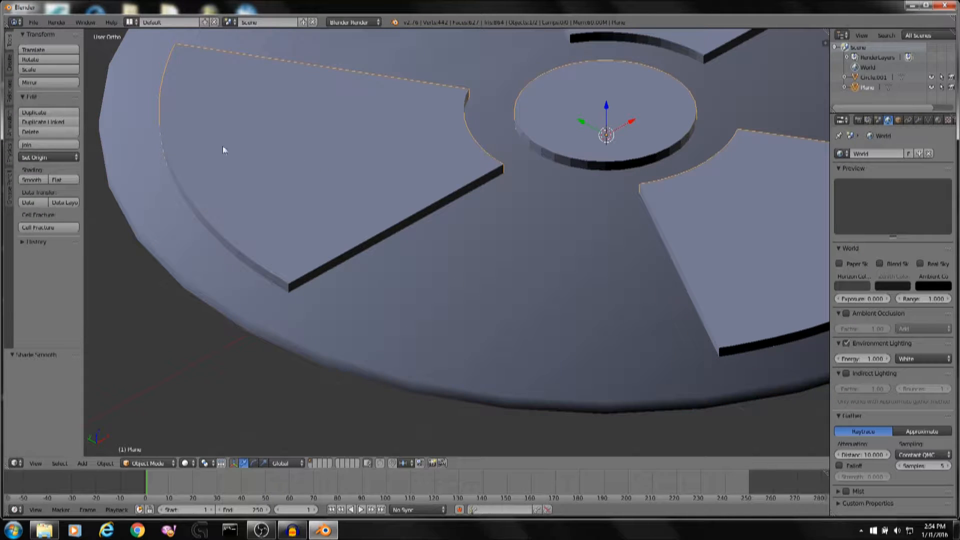
pyautogui.click(35, 179)
# Smooth-shade the rim disc, then select the blades-and-centre object again.
pyautogui.scroll(-3, 507, 105)
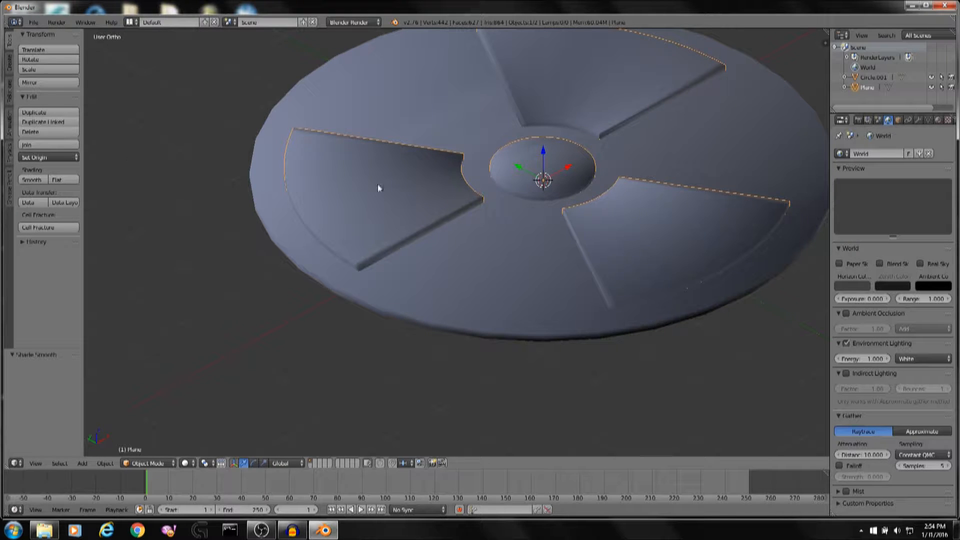
pyautogui.keyDown('shift'); pyautogui.moveTo(491, 179); pyautogui.dragTo(489, 199, button='middle'); pyautogui.keyUp('shift')
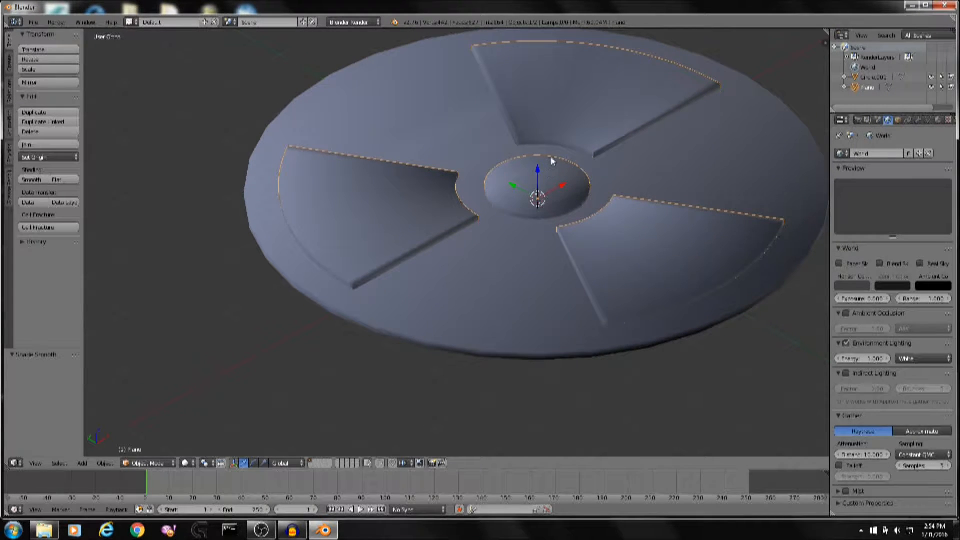
pyautogui.press('a')
pyautogui.rightClick(486, 128)
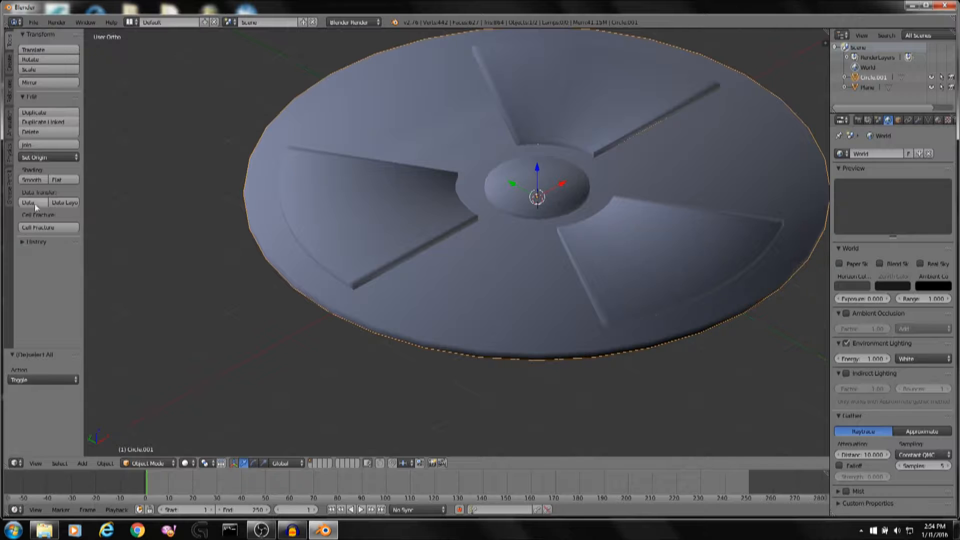
pyautogui.click(33, 180)
pyautogui.rightClick(456, 181)
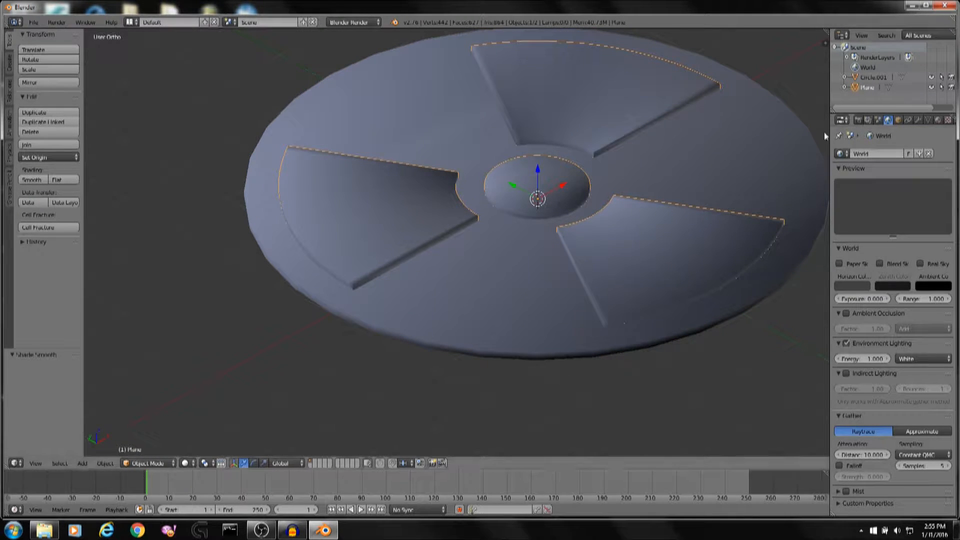
# Widen the properties area and add a Subdivision Surface modifier to the blades-and-centre object.
pyautogui.moveTo(829, 130); pyautogui.dragTo(720, 153)
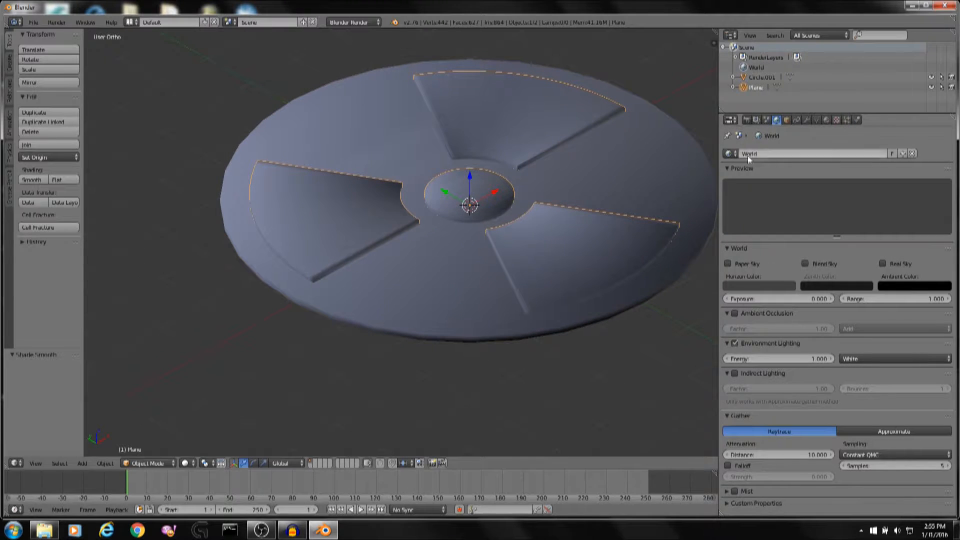
pyautogui.click(808, 120)
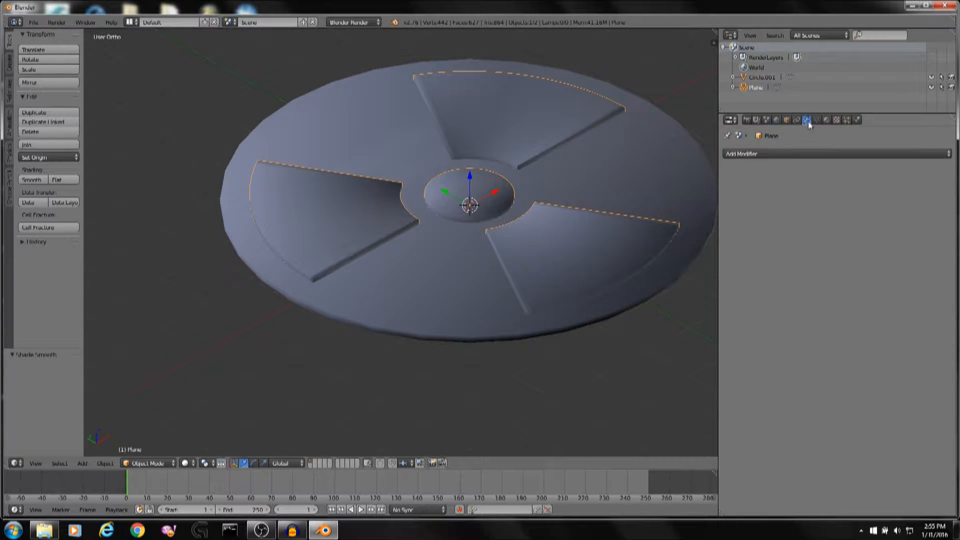
pyautogui.click(805, 153)
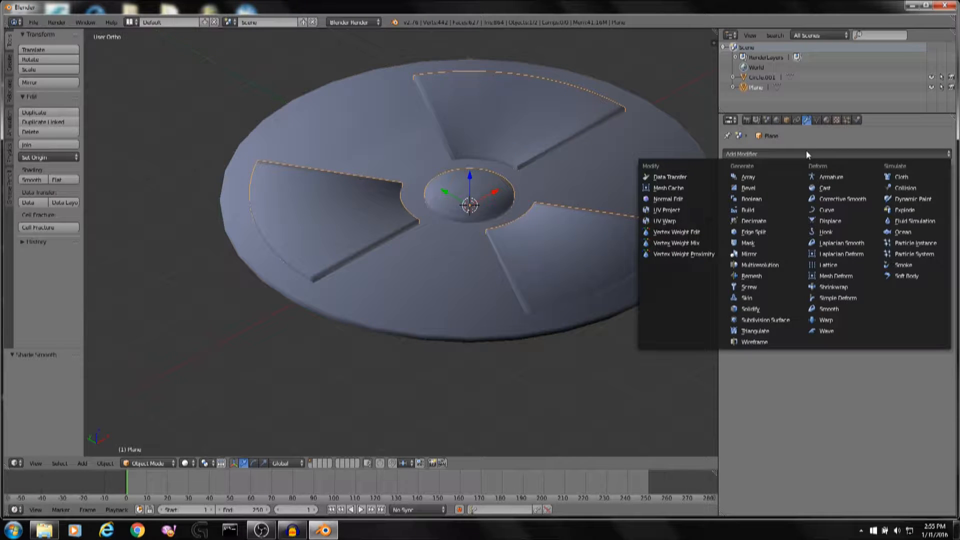
pyautogui.click(772, 320)
pyautogui.scroll(6, 594, 264)
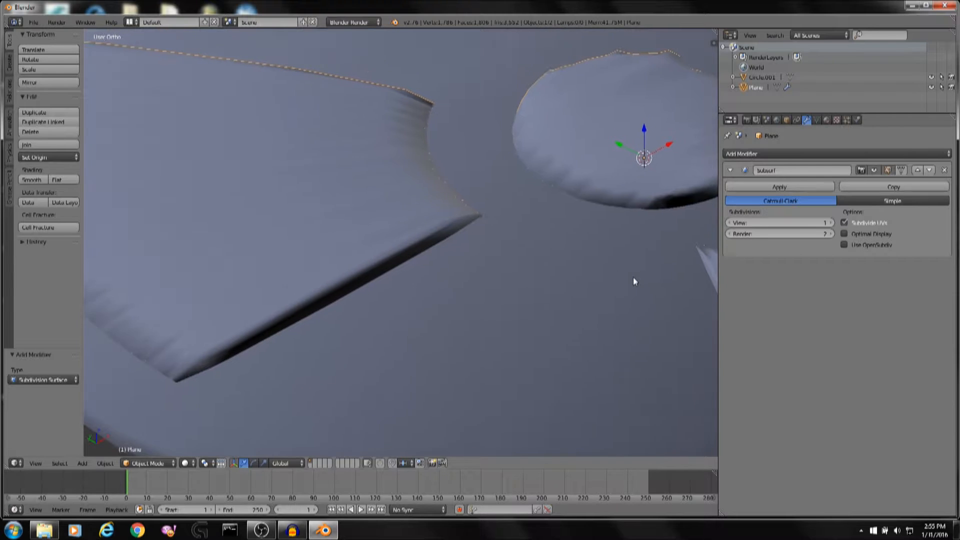
# Try raising the modifier's viewport subdivision levels, then lower them back to 1.
pyautogui.scroll(-2, 610, 275)
pyautogui.moveTo(600, 270); pyautogui.dragTo(689, 255, button='middle')
pyautogui.click(829, 229)
pyautogui.click(829, 229)
pyautogui.click(829, 229)
pyautogui.click(829, 229)
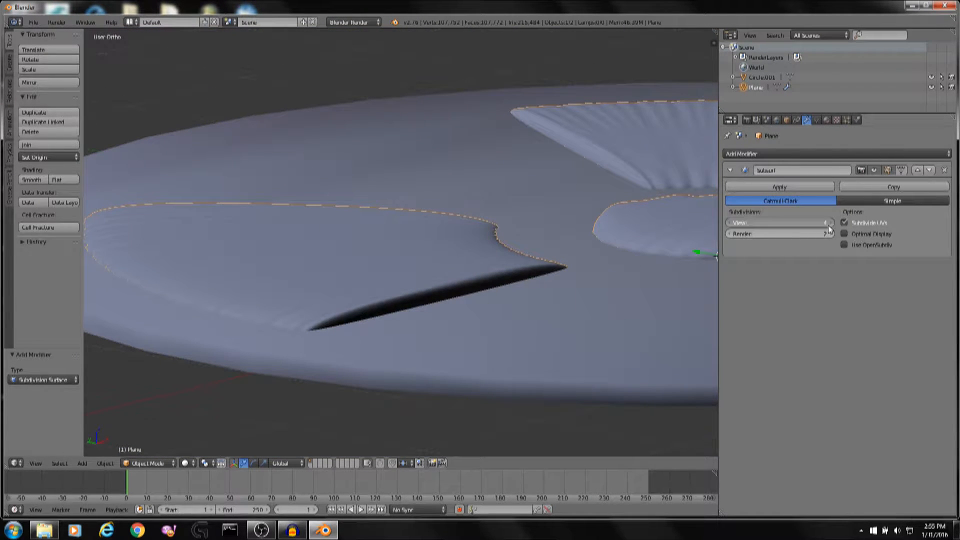
pyautogui.click(829, 229)
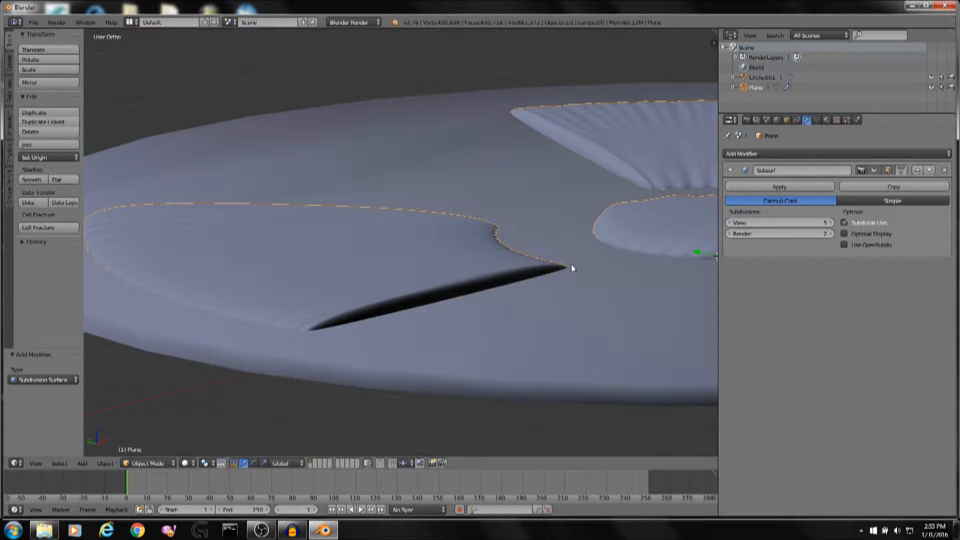
pyautogui.click(731, 224)
pyautogui.click(731, 223)
pyautogui.click(731, 222)
pyautogui.click(731, 222)
pyautogui.click(731, 222)
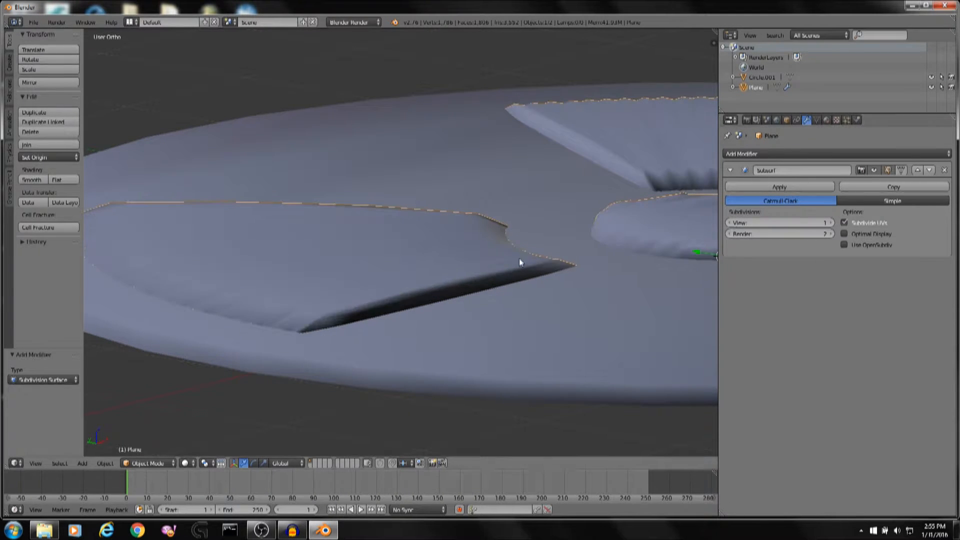
# Set the Subdivision Surface modifier's viewport level to 0 and inspect a blade up close.
pyautogui.moveTo(519, 258); pyautogui.dragTo(525, 244, button='middle')
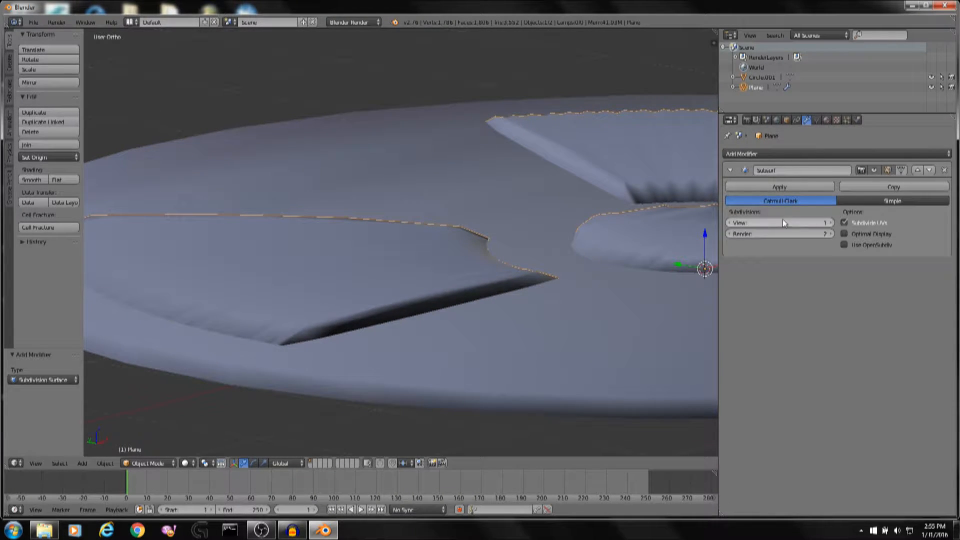
pyautogui.click(781, 234)
pyautogui.moveTo(781, 233); pyautogui.dragTo(790, 234)
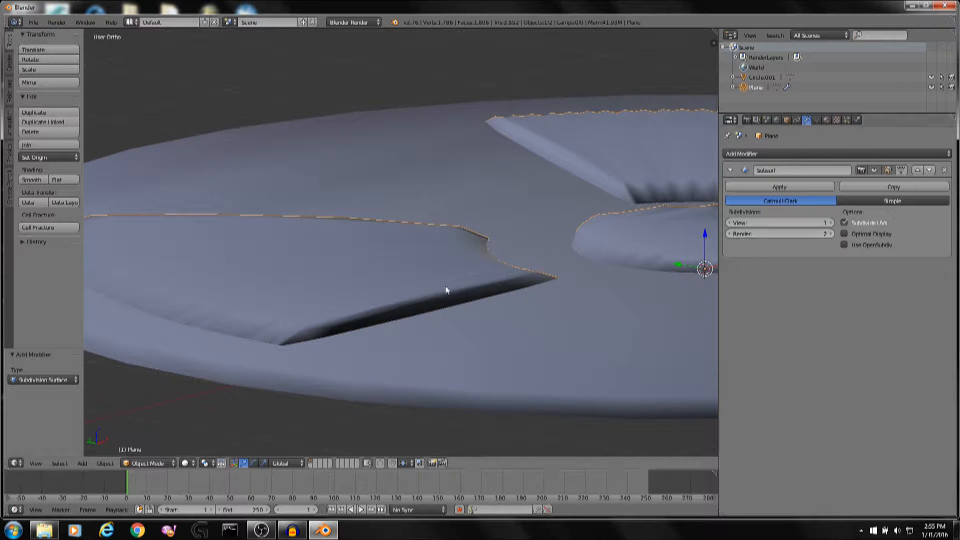
pyautogui.moveTo(402, 271); pyautogui.dragTo(484, 246, button='middle')
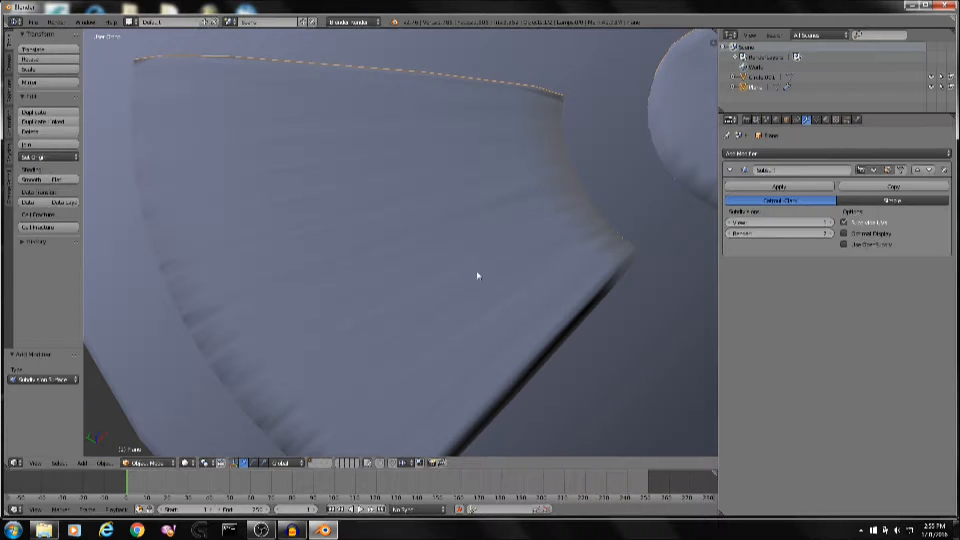
pyautogui.click(731, 221)
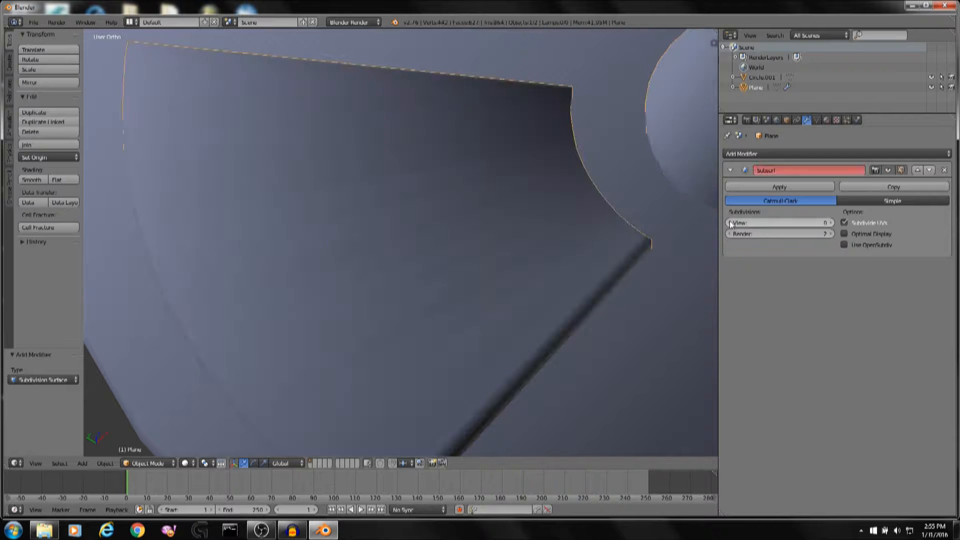
pyautogui.moveTo(367, 274); pyautogui.dragTo(420, 253, button='middle')
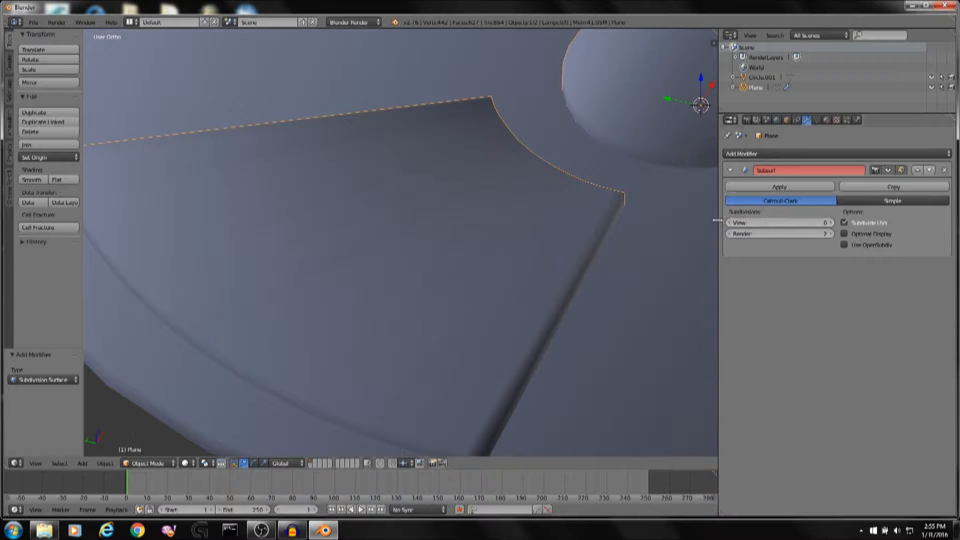
pyautogui.moveTo(507, 243); pyautogui.dragTo(623, 167, button='middle')
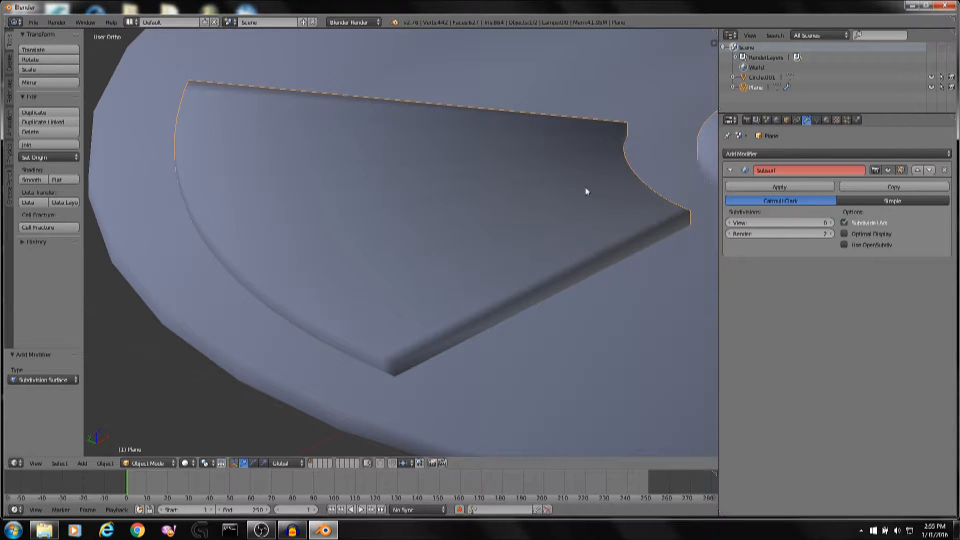
# In Edit Mode from top view, circle-select the centre disc and start creasing its edges.
pyautogui.press('Tab')
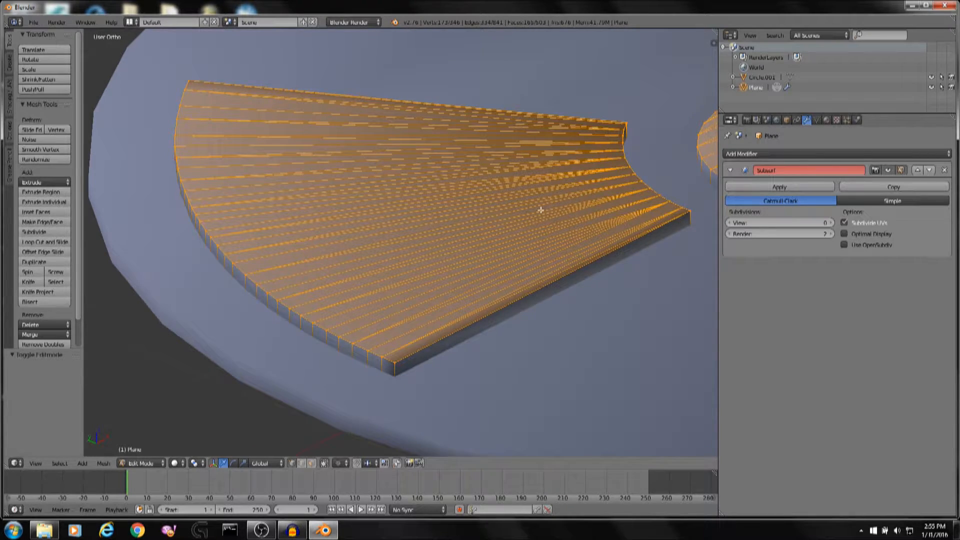
pyautogui.keyDown('shift'); pyautogui.moveTo(608, 190); pyautogui.dragTo(494, 228, button='middle'); pyautogui.keyUp('shift')
pyautogui.press('a')
pyautogui.moveTo(558, 203); pyautogui.dragTo(367, 104, button='middle')
pyautogui.press('KP_7')
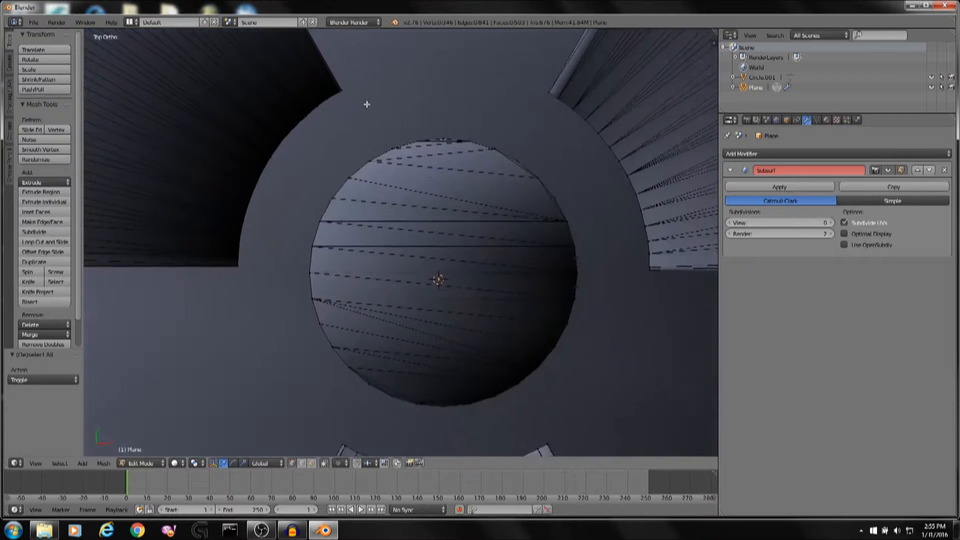
pyautogui.press('c')
pyautogui.moveTo(531, 160)
pyautogui.mouseDown()
pyautogui.moveTo(489, 150)
pyautogui.moveTo(388, 154)
pyautogui.moveTo(333, 245)
pyautogui.moveTo(324, 233)
pyautogui.moveTo(332, 332)
pyautogui.moveTo(326, 303)
pyautogui.moveTo(403, 400)
pyautogui.moveTo(535, 388)
pyautogui.moveTo(508, 388)
pyautogui.moveTo(560, 309)
pyautogui.moveTo(562, 220)
pyautogui.moveTo(500, 157)
pyautogui.moveTo(453, 155)
pyautogui.mouseUp()
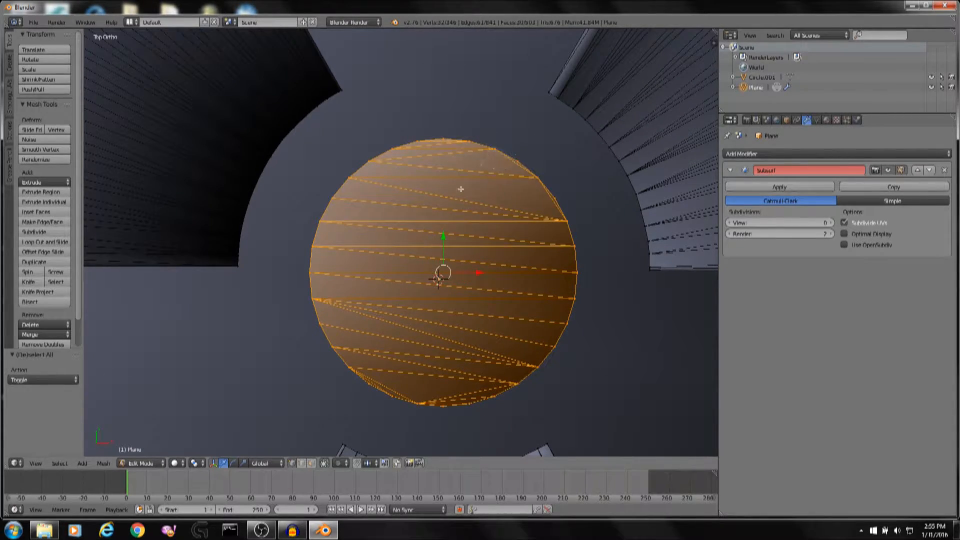
pyautogui.press('Escape')
pyautogui.moveTo(453, 155)
pyautogui.mouseDown(button='middle')
pyautogui.moveTo(504, 134)
pyautogui.moveTo(489, 56)
pyautogui.moveTo(504, 150)
pyautogui.mouseUp(button='middle')
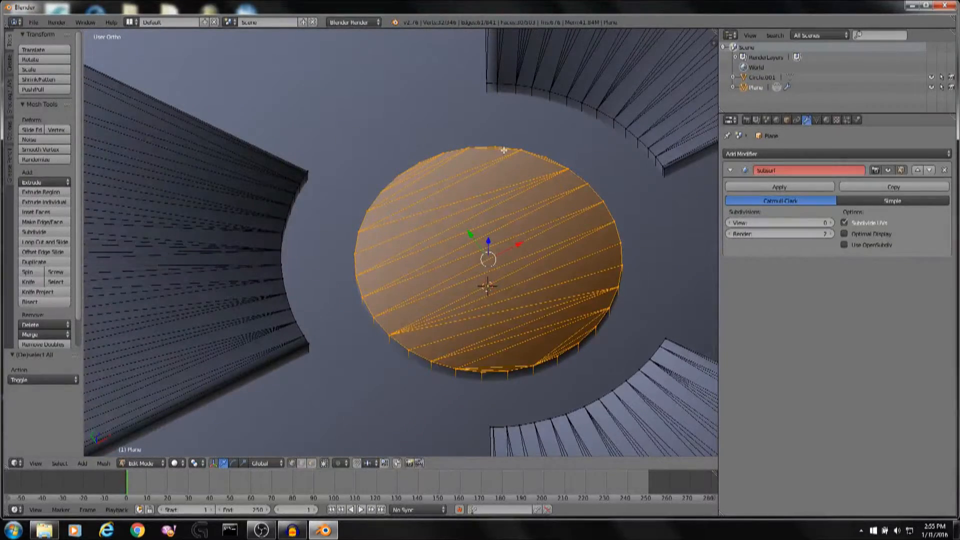
pyautogui.hotkey('shift', 'e')
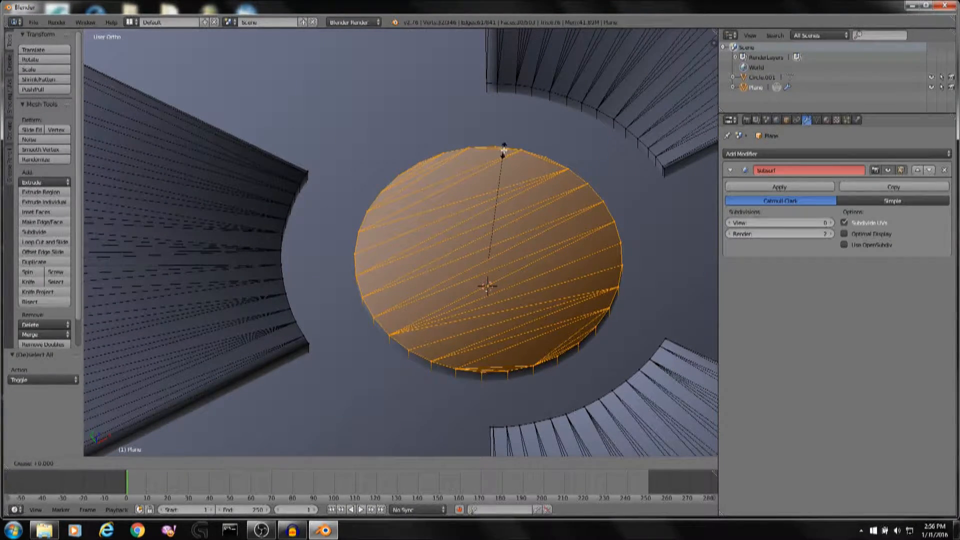
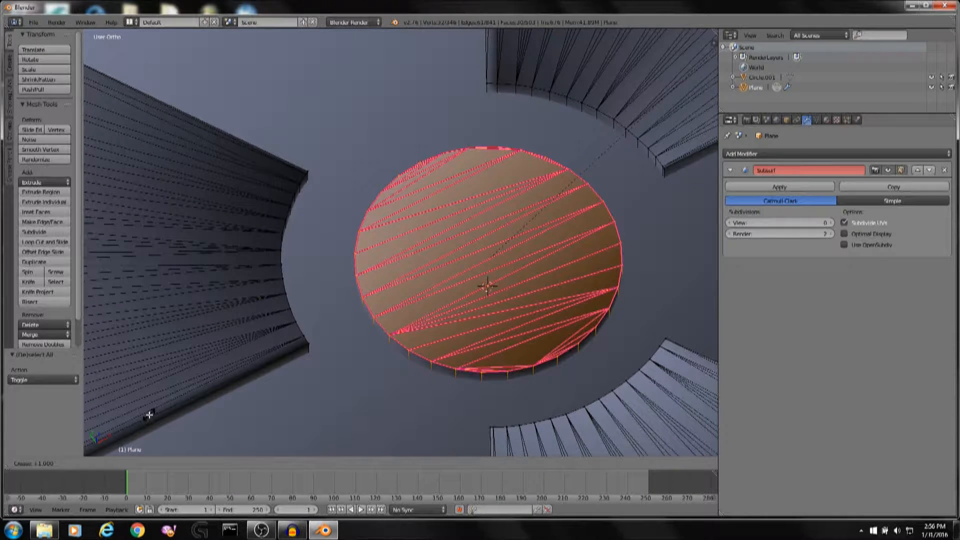
# Confirm the full crease of 1 on the centre disc's edges.
pyautogui.click(149, 415)
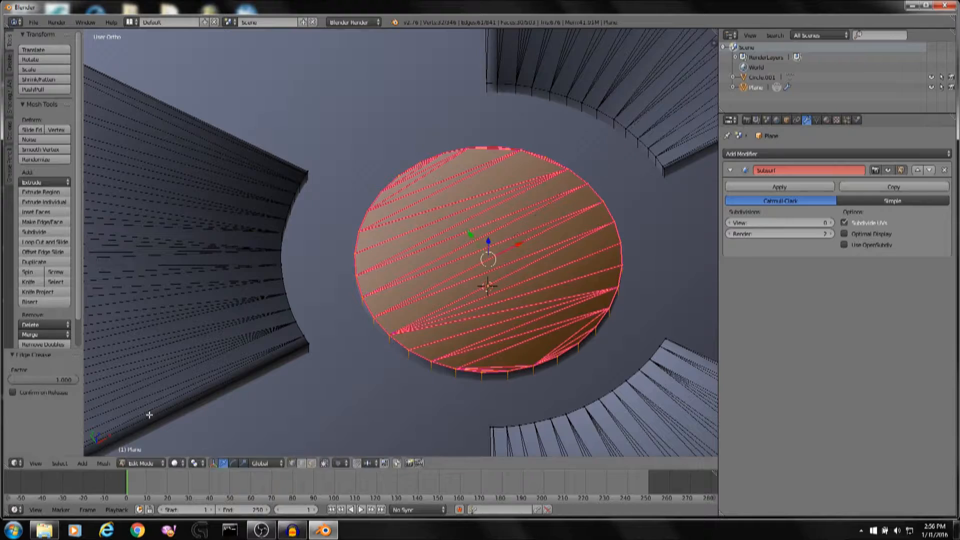
pyautogui.scroll(4, 405, 379)
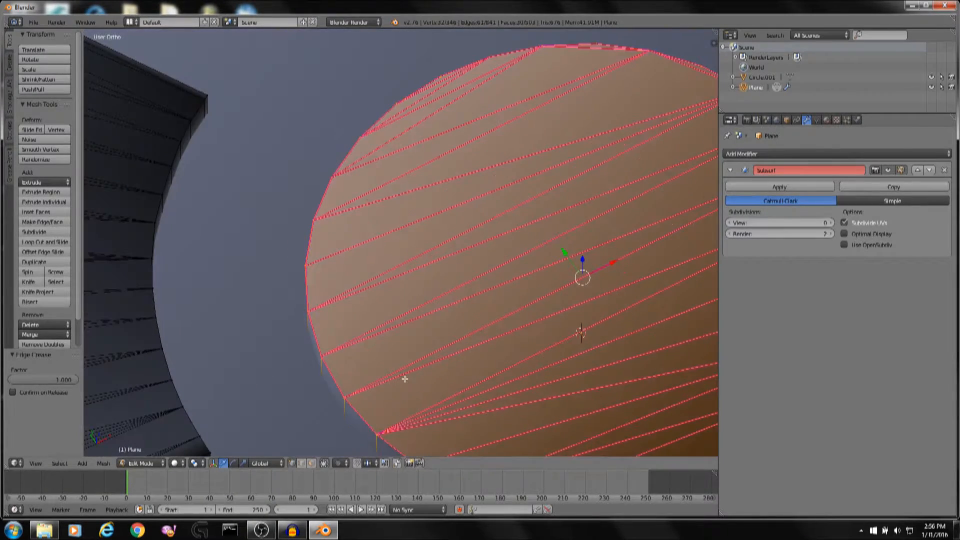
pyautogui.scroll(-2, 348, 387)
pyautogui.scroll(-1, 519, 407)
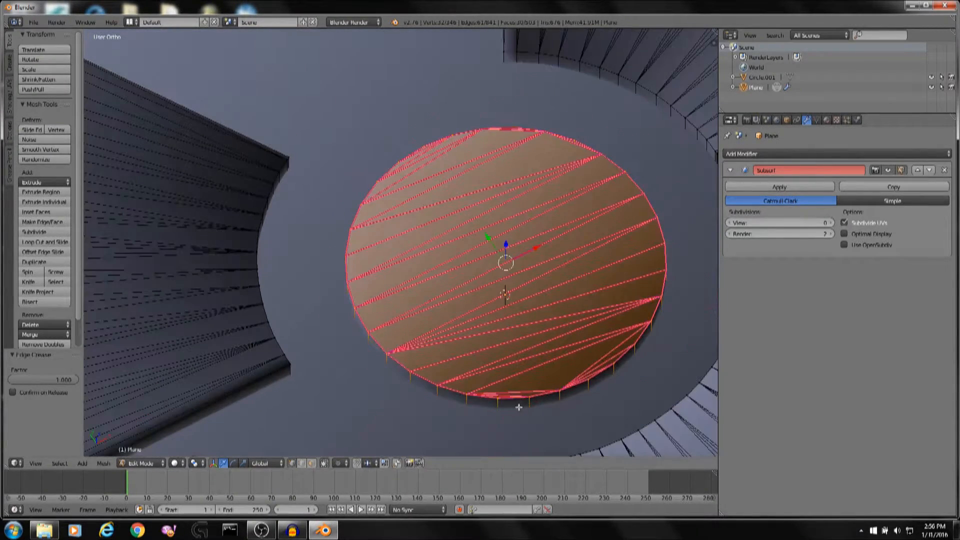
# Return to Object Mode and set the Subdivision Surface modifier's viewport level to 1.
pyautogui.press('Tab')
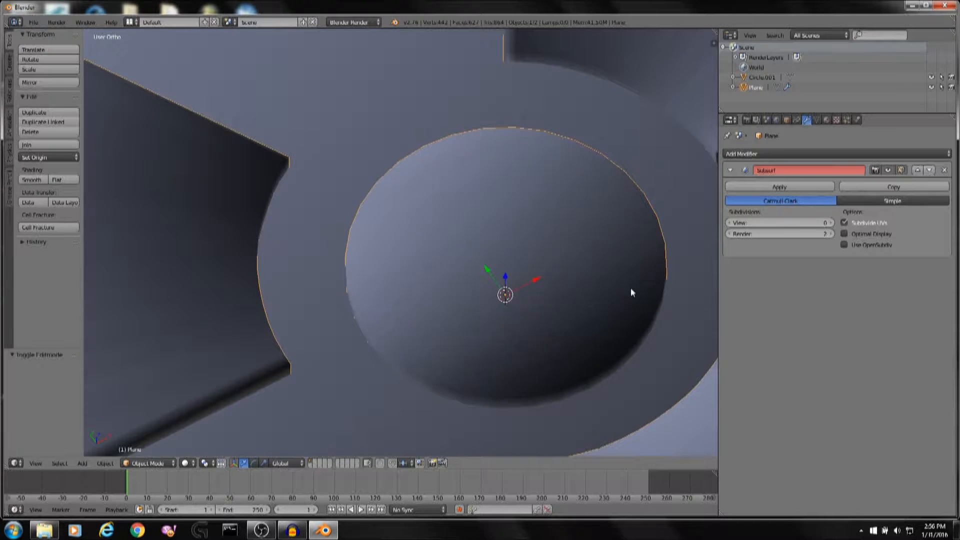
pyautogui.moveTo(622, 300); pyautogui.dragTo(624, 274, button='middle')
pyautogui.scroll(2, 623, 272)
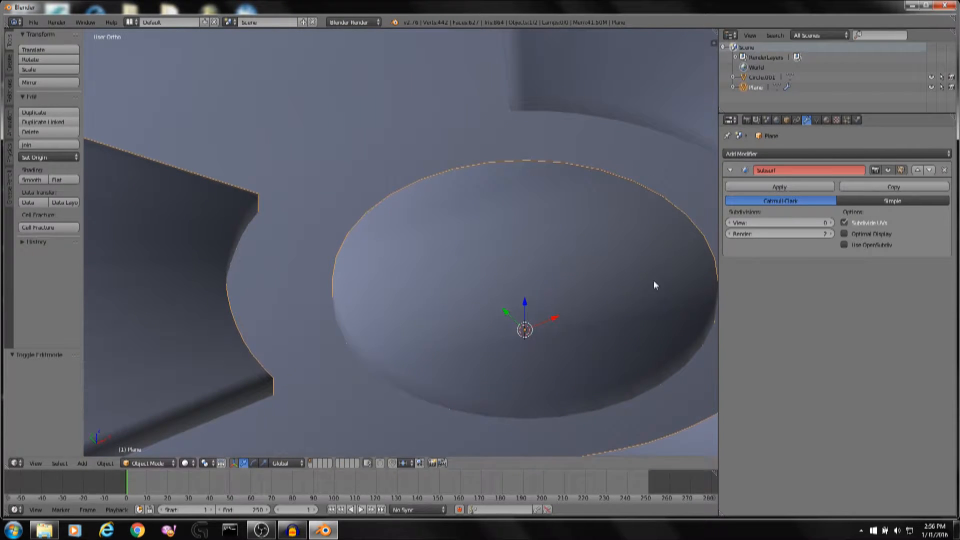
pyautogui.click(828, 223)
pyautogui.click(829, 222)
pyautogui.click(829, 221)
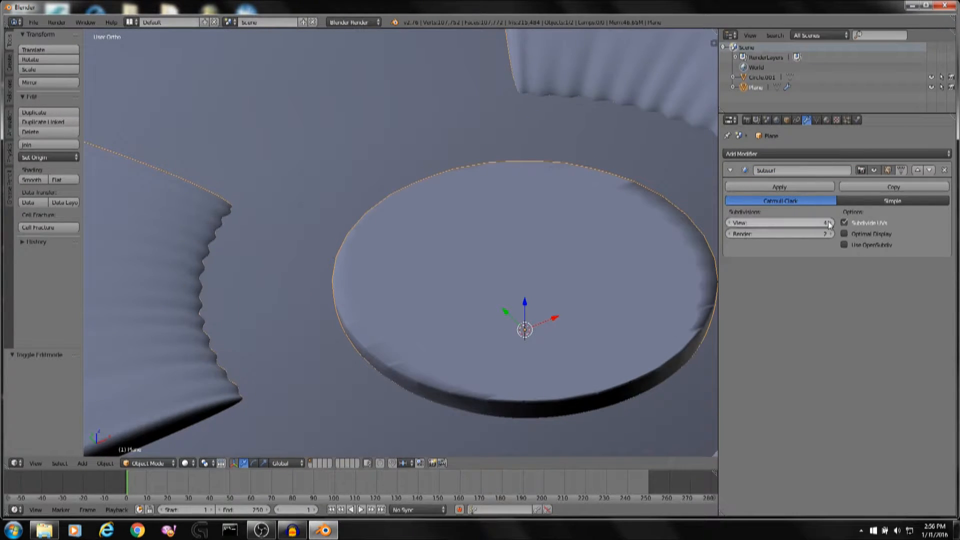
pyautogui.click(828, 222)
pyautogui.click(727, 225)
pyautogui.click(727, 225)
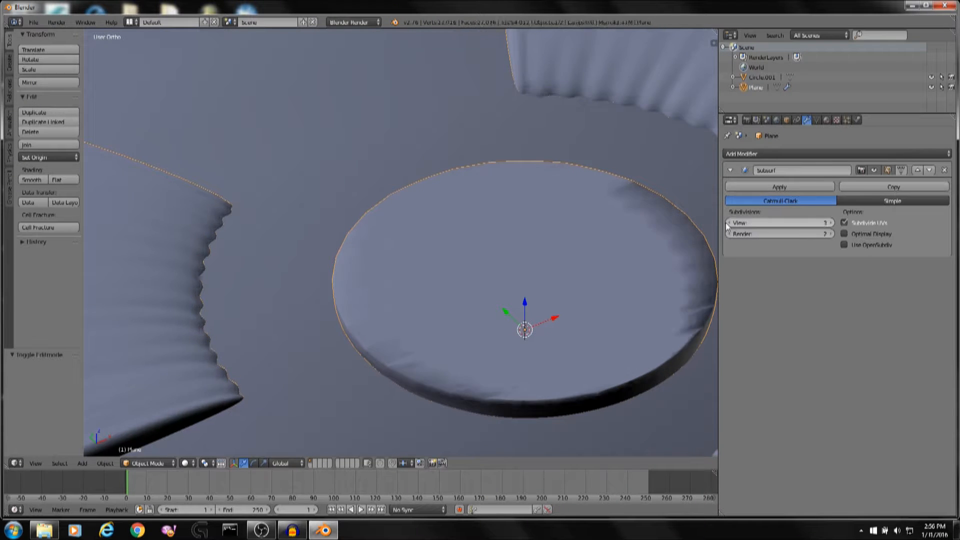
pyautogui.click(728, 225)
pyautogui.click(728, 224)
# Preview the model in Rendered viewport shading, then switch back to solid shading.
pyautogui.moveTo(562, 294)
pyautogui.mouseDown(button='middle')
pyautogui.moveTo(428, 253)
pyautogui.moveTo(460, 279)
pyautogui.moveTo(437, 403)
pyautogui.mouseUp(button='middle')
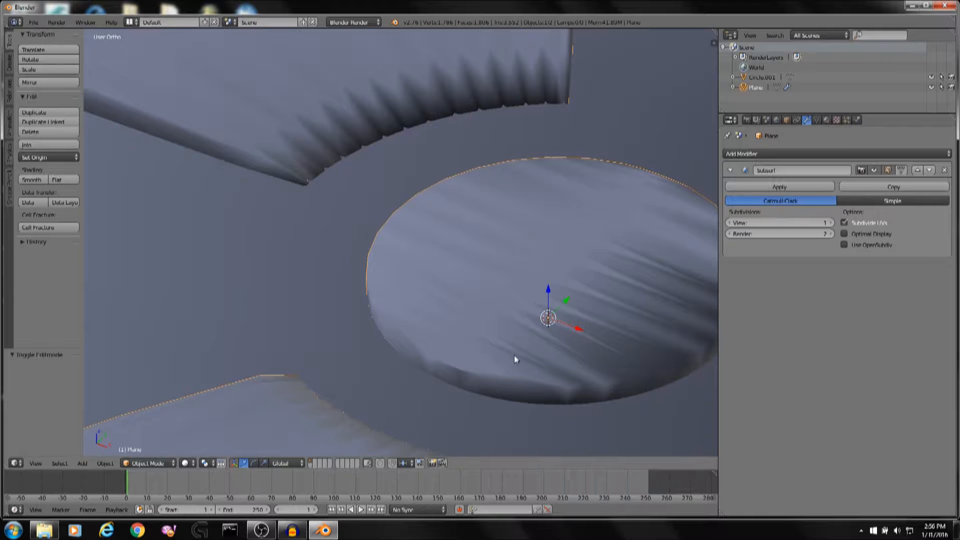
pyautogui.click(186, 463)
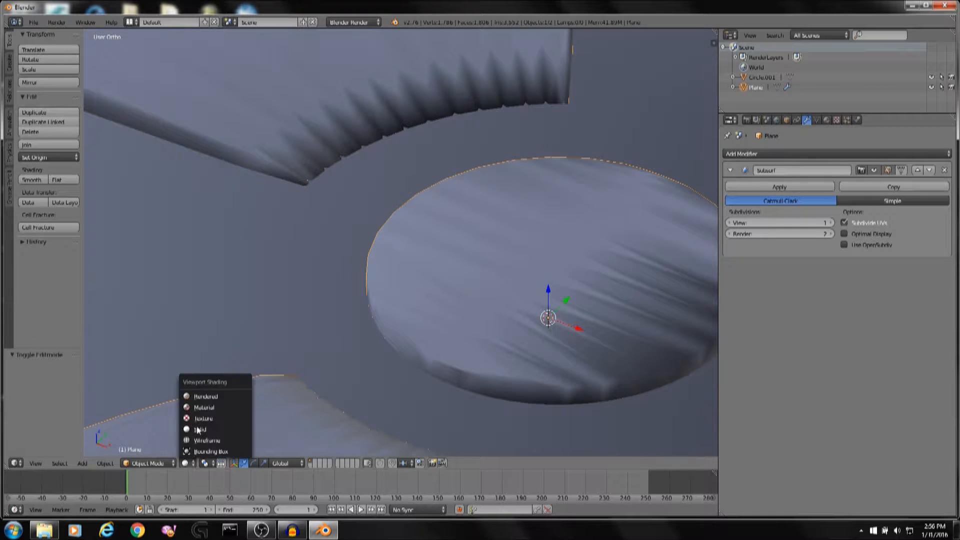
pyautogui.click(200, 397)
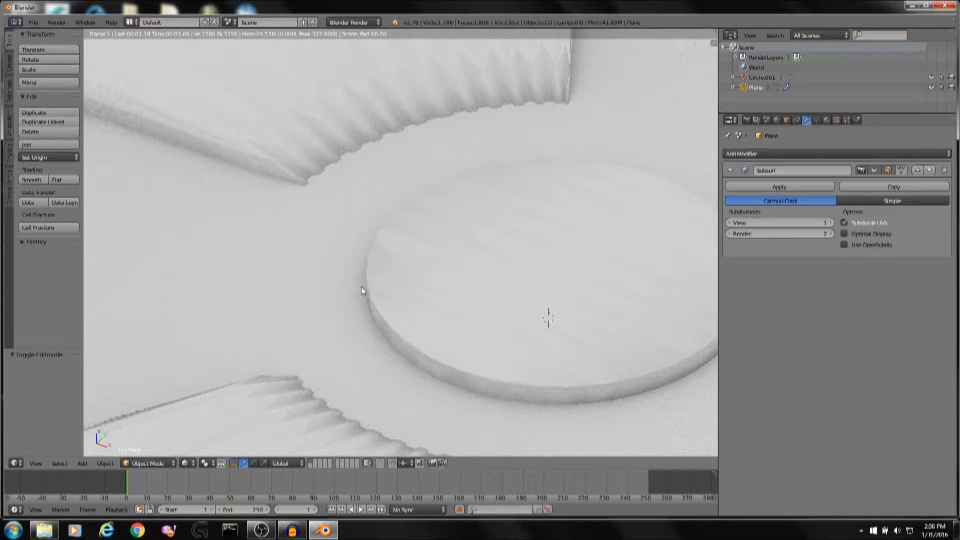
pyautogui.press('z')
pyautogui.moveTo(453, 264); pyautogui.dragTo(529, 259, button='middle')
pyautogui.press('z')
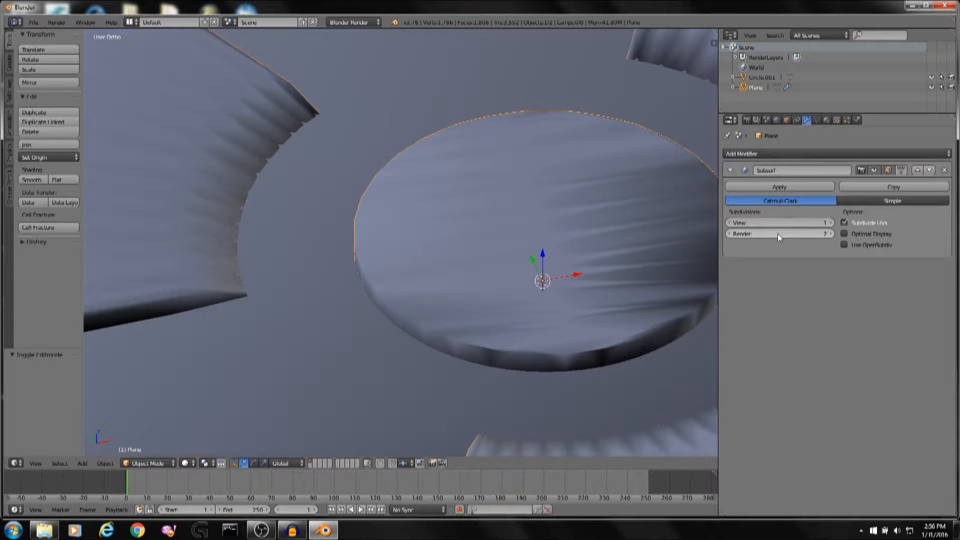
# Inspect the subdivided centre disc and blades from several angles.
pyautogui.scroll(-3, 351, 203)
pyautogui.scroll(6, 420, 203)
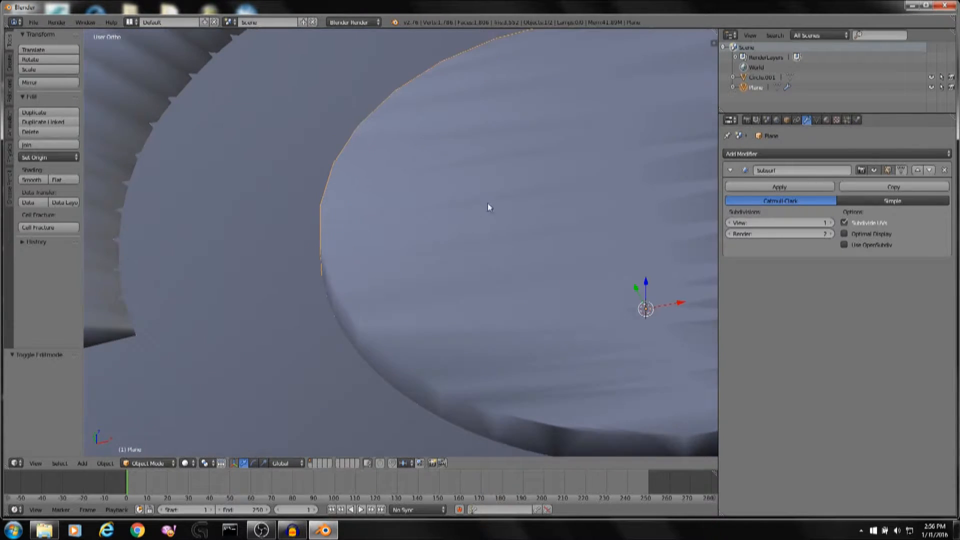
pyautogui.keyDown('shift'); pyautogui.moveTo(580, 200); pyautogui.dragTo(303, 178, button='middle'); pyautogui.keyUp('shift')
pyautogui.scroll(-6, 600, 220)
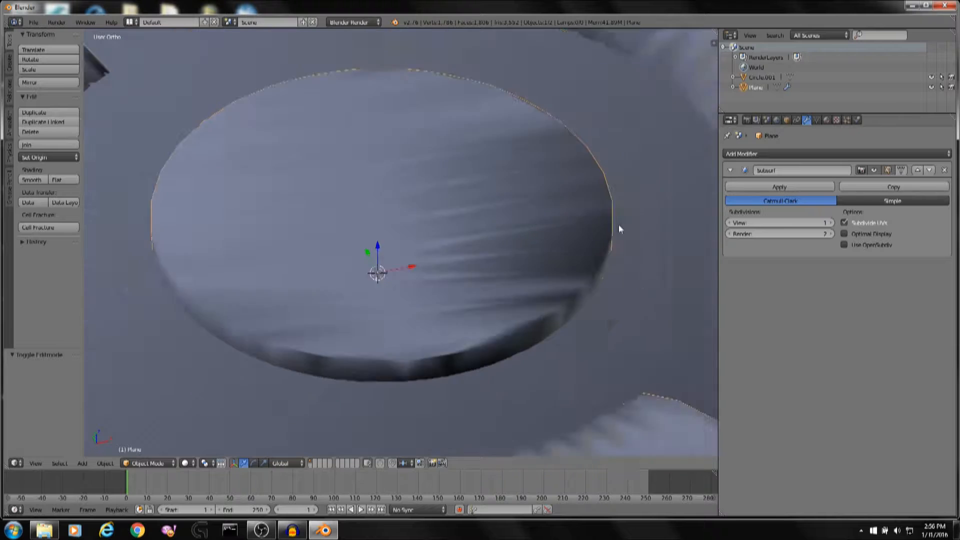
pyautogui.scroll(1, 561, 228)
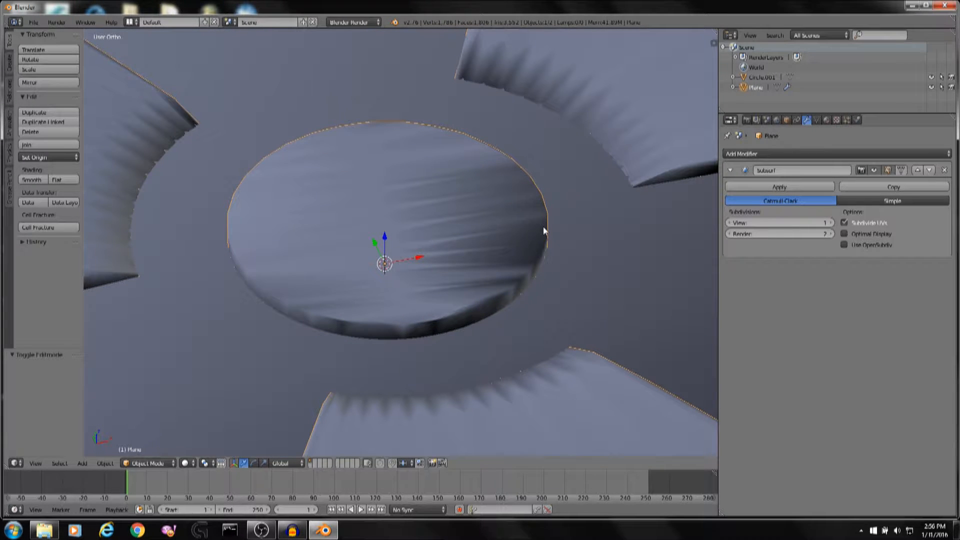
pyautogui.scroll(-4, 544, 227)
pyautogui.keyDown('shift'); pyautogui.moveTo(403, 250); pyautogui.dragTo(506, 254, button='middle'); pyautogui.keyUp('shift')
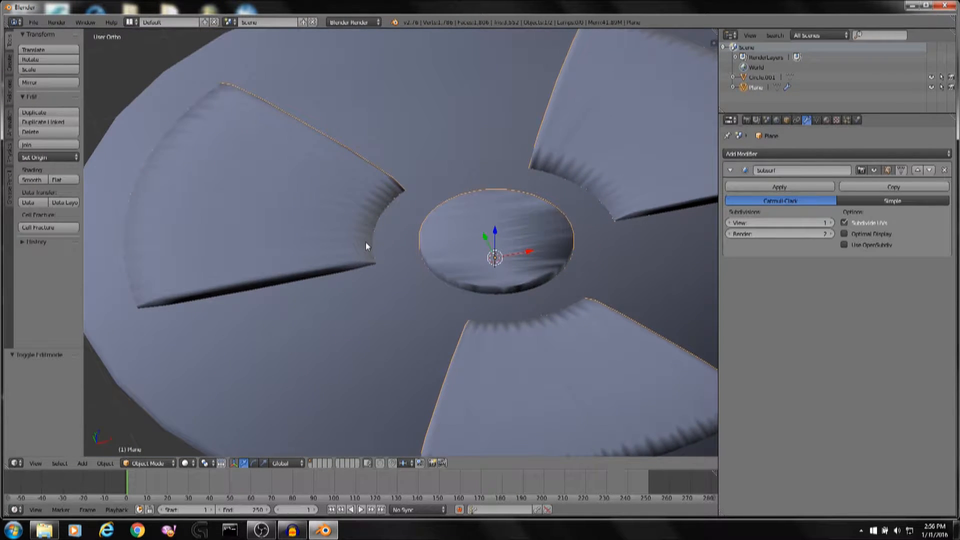
pyautogui.keyDown('shift'); pyautogui.moveTo(365, 247); pyautogui.dragTo(553, 250, button='middle'); pyautogui.keyUp('shift')
# In Edit Mode from top view, circle-select the upper-left blade and crease its edges at factor 1.
pyautogui.press('Tab')
pyautogui.scroll(5, 555, 249)
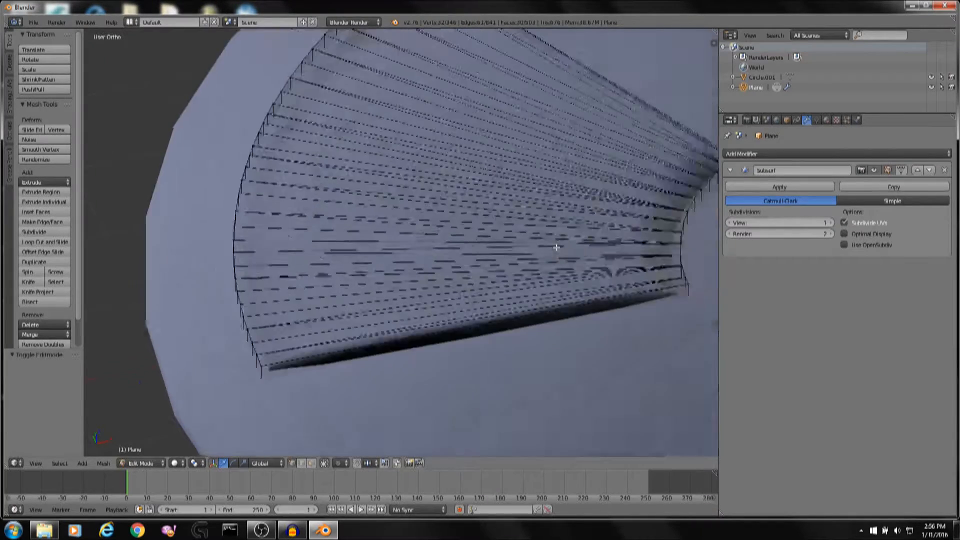
pyautogui.scroll(1, 556, 247)
pyautogui.keyDown('shift'); pyautogui.moveTo(629, 235); pyautogui.dragTo(359, 259, button='middle'); pyautogui.keyUp('shift')
pyautogui.moveTo(519, 274); pyautogui.dragTo(529, 275, button='middle')
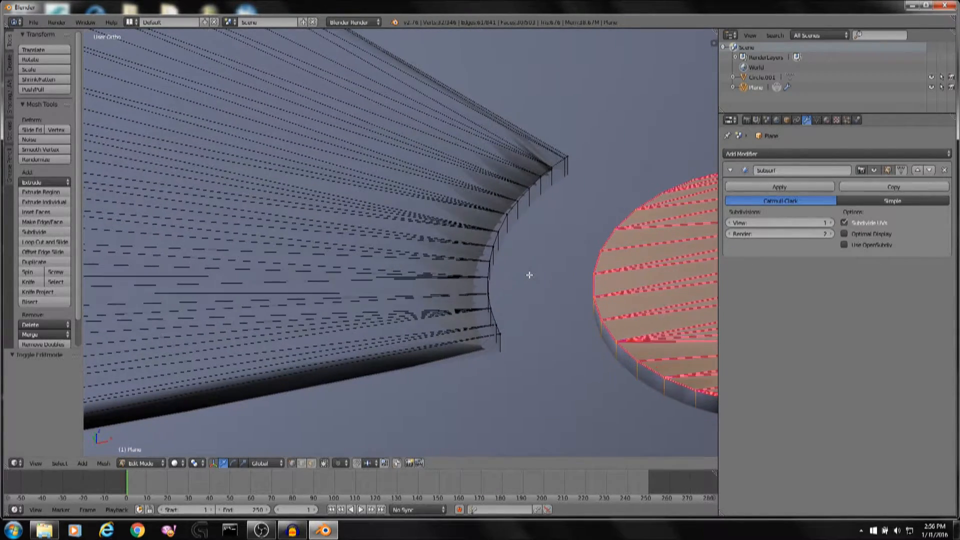
pyautogui.press('KP_7')
pyautogui.press('a')
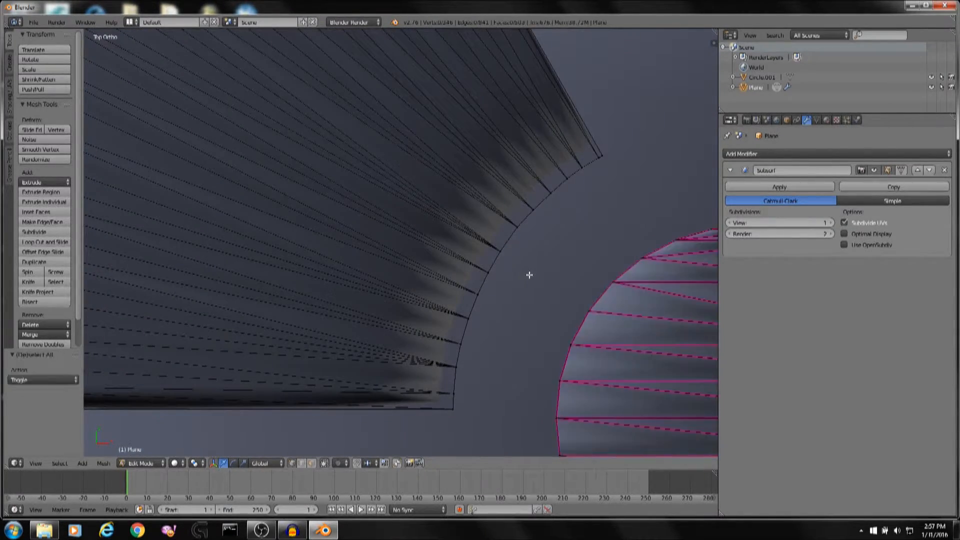
pyautogui.scroll(-1, 517, 291)
pyautogui.press('c')
pyautogui.moveTo(446, 381)
pyautogui.mouseDown()
pyautogui.moveTo(448, 343)
pyautogui.moveTo(582, 164)
pyautogui.mouseUp()
pyautogui.rightClick(583, 164)
pyautogui.keyDown('shift'); pyautogui.moveTo(461, 149); pyautogui.dragTo(553, 280, button='middle'); pyautogui.keyUp('shift')
pyautogui.scroll(-5, 553, 280)
pyautogui.press('c')
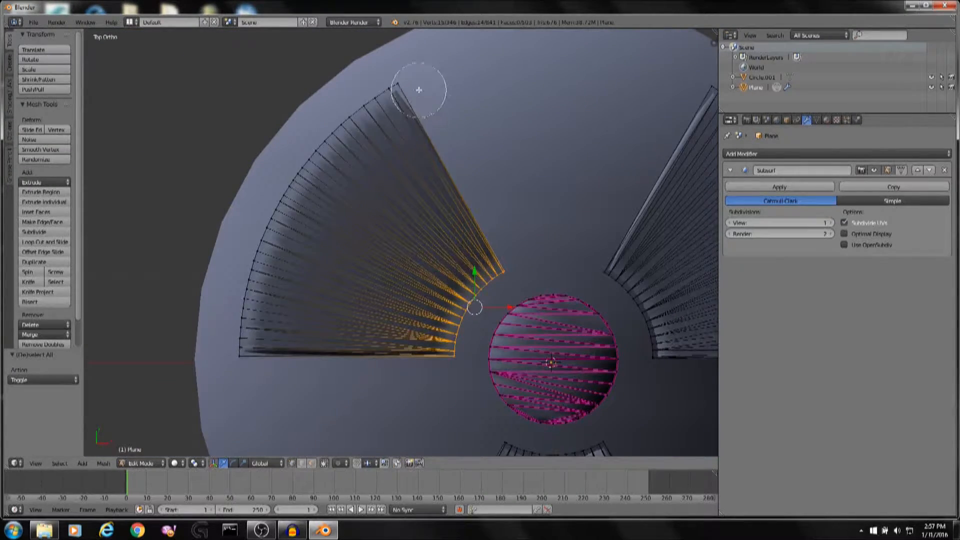
pyautogui.moveTo(419, 90)
pyautogui.mouseDown()
pyautogui.moveTo(354, 139)
pyautogui.moveTo(280, 270)
pyautogui.moveTo(395, 371)
pyautogui.mouseUp()
pyautogui.rightClick(395, 370)
pyautogui.scroll(3, 414, 354)
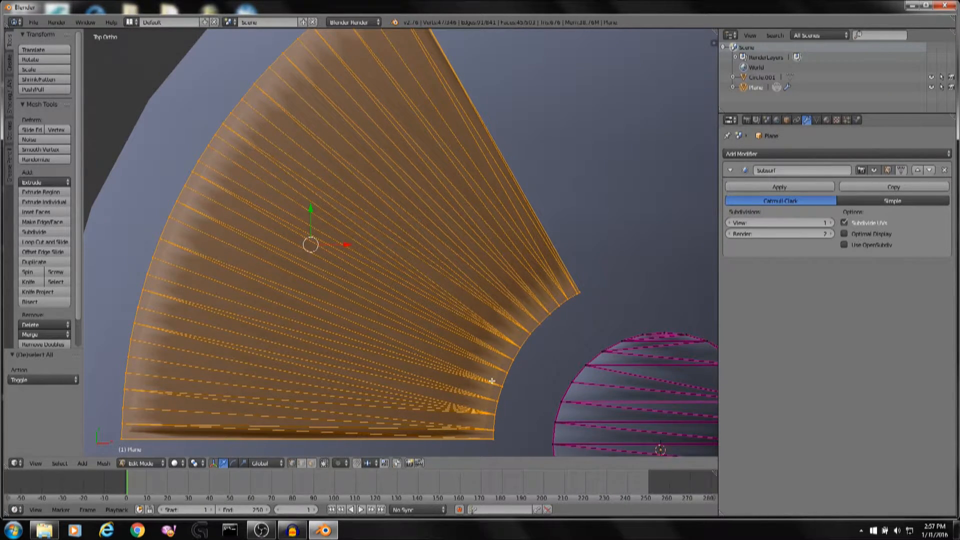
pyautogui.keyDown('shift'); pyautogui.moveTo(625, 347); pyautogui.dragTo(434, 230, button='middle'); pyautogui.keyUp('shift')
pyautogui.scroll(2, 434, 229)
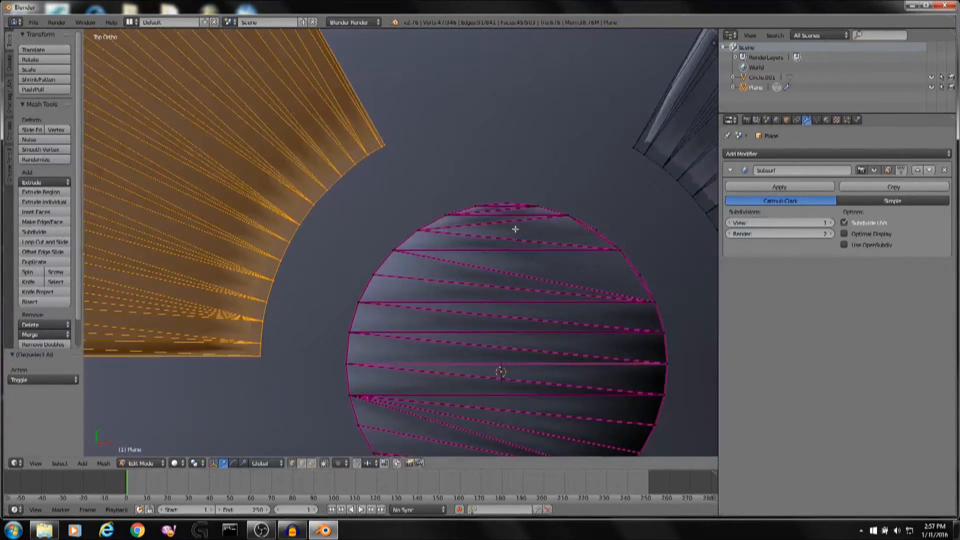
pyautogui.scroll(-2, 583, 334)
pyautogui.keyDown('shift'); pyautogui.moveTo(323, 251); pyautogui.dragTo(563, 288, button='middle'); pyautogui.keyUp('shift')
pyautogui.keyDown('shift'); pyautogui.moveTo(624, 304); pyautogui.dragTo(392, 231, button='middle'); pyautogui.keyUp('shift')
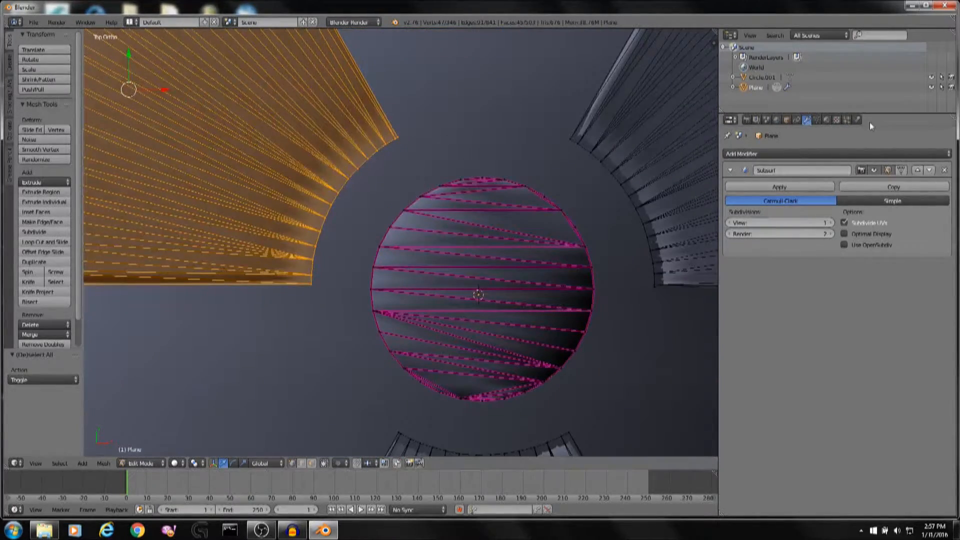
pyautogui.click(826, 120)
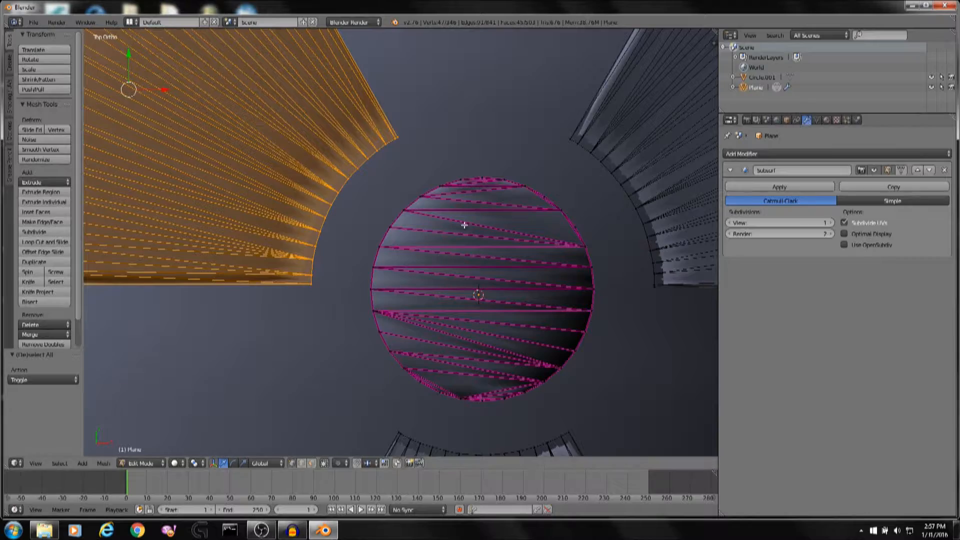
pyautogui.keyDown('shift'); pyautogui.moveTo(380, 251); pyautogui.dragTo(589, 283, button='middle'); pyautogui.keyUp('shift')
pyautogui.keyDown('shift'); pyautogui.moveTo(490, 235); pyautogui.dragTo(120, 226, button='middle'); pyautogui.keyUp('shift')
pyautogui.hotkey('shift', 'e')
pyautogui.click(520, 261)
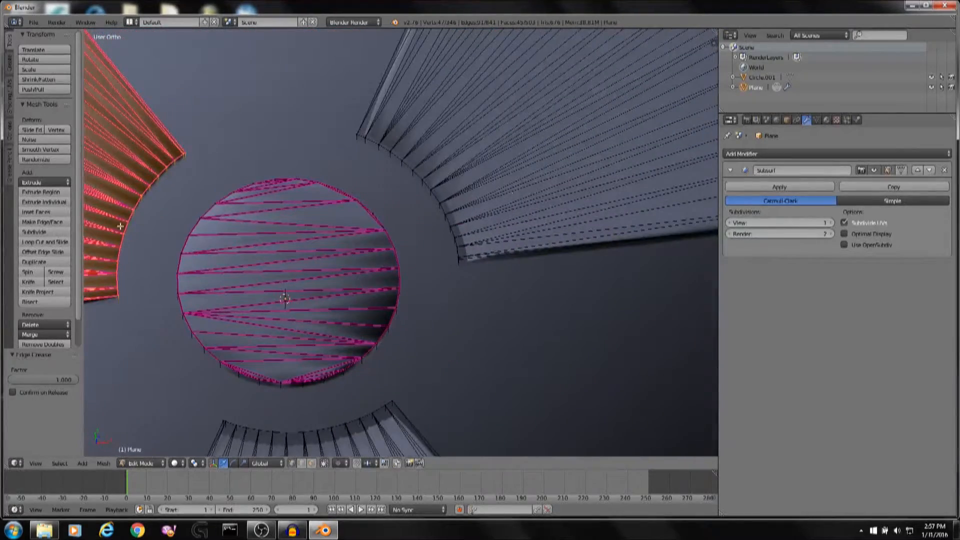
# Circle-select the upper-right blade from top view and crease its edges at factor 1.
pyautogui.keyDown('shift'); pyautogui.moveTo(505, 189); pyautogui.dragTo(480, 272, button='middle'); pyautogui.keyUp('shift')
pyautogui.press('KP_7')
pyautogui.press('a')
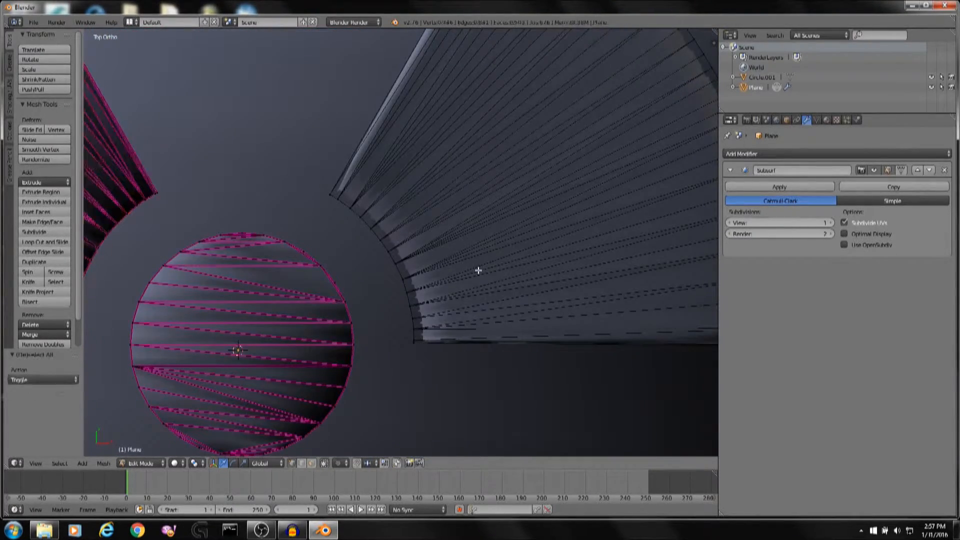
pyautogui.press('c')
pyautogui.moveTo(416, 340); pyautogui.dragTo(344, 194)
pyautogui.rightClick(344, 194)
pyautogui.keyDown('shift'); pyautogui.moveTo(532, 144); pyautogui.dragTo(214, 240, button='middle'); pyautogui.keyUp('shift')
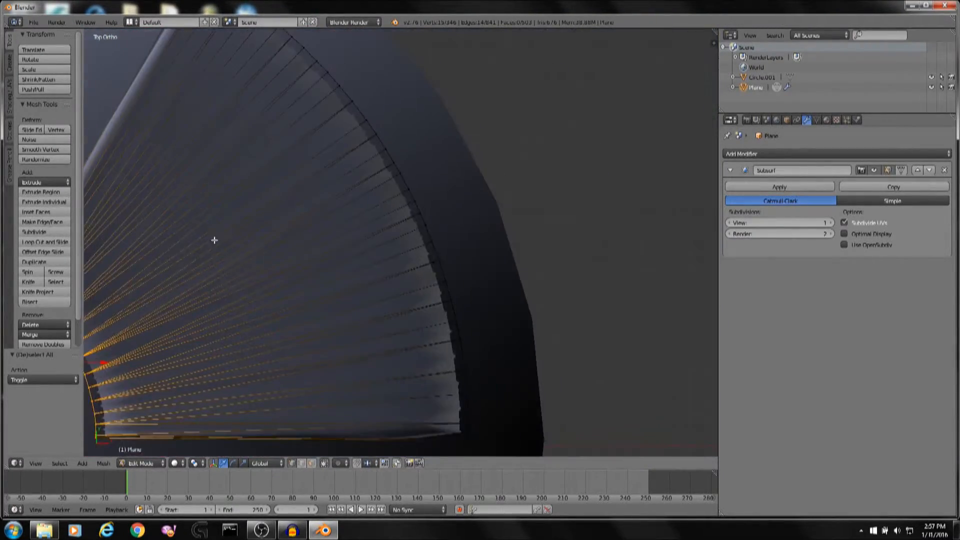
pyautogui.scroll(-2, 214, 240)
pyautogui.press('c')
pyautogui.moveTo(255, 74)
pyautogui.mouseDown()
pyautogui.moveTo(445, 328)
pyautogui.moveTo(454, 395)
pyautogui.mouseUp()
pyautogui.rightClick(459, 416)
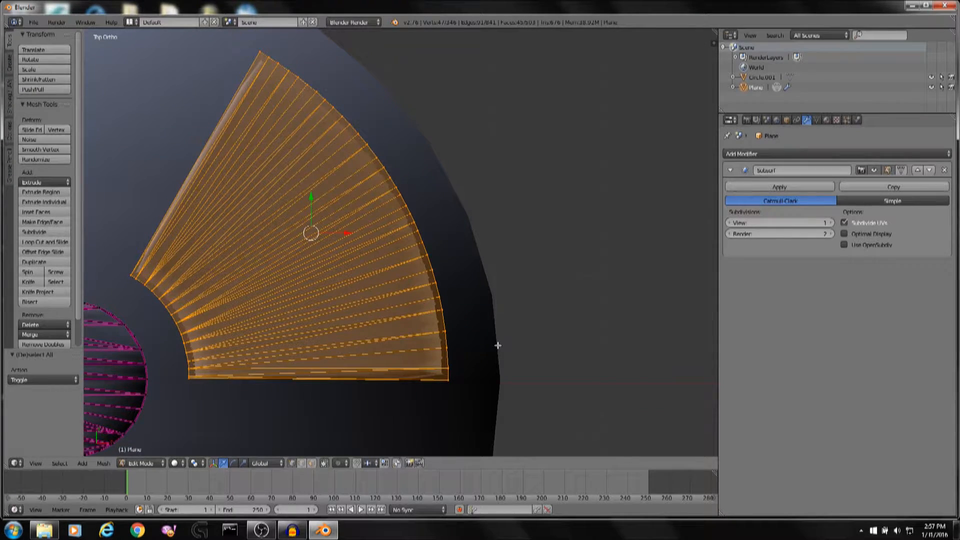
pyautogui.hotkey('shift', 'e')
pyautogui.click(560, 444)
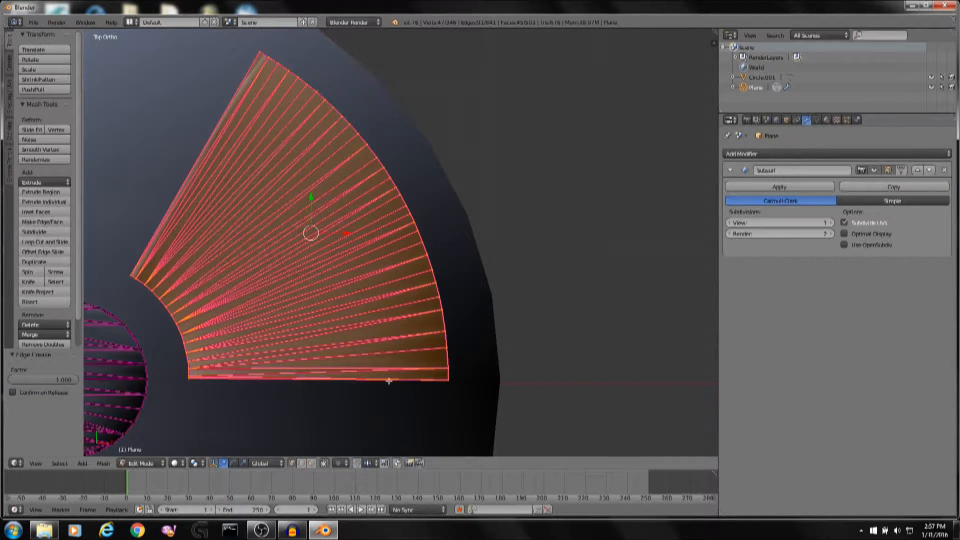
# Circle-select the lower blade and crease its edges at factor 1.
pyautogui.keyDown('shift'); pyautogui.moveTo(280, 393); pyautogui.dragTo(414, 289, button='middle'); pyautogui.keyUp('shift')
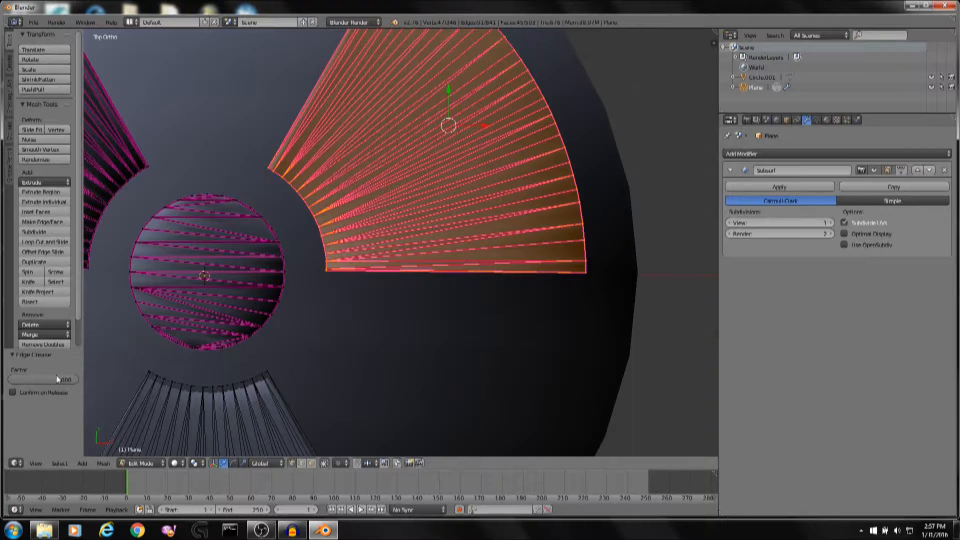
pyautogui.keyDown('shift'); pyautogui.moveTo(250, 346); pyautogui.dragTo(398, 237, button='middle'); pyautogui.keyUp('shift')
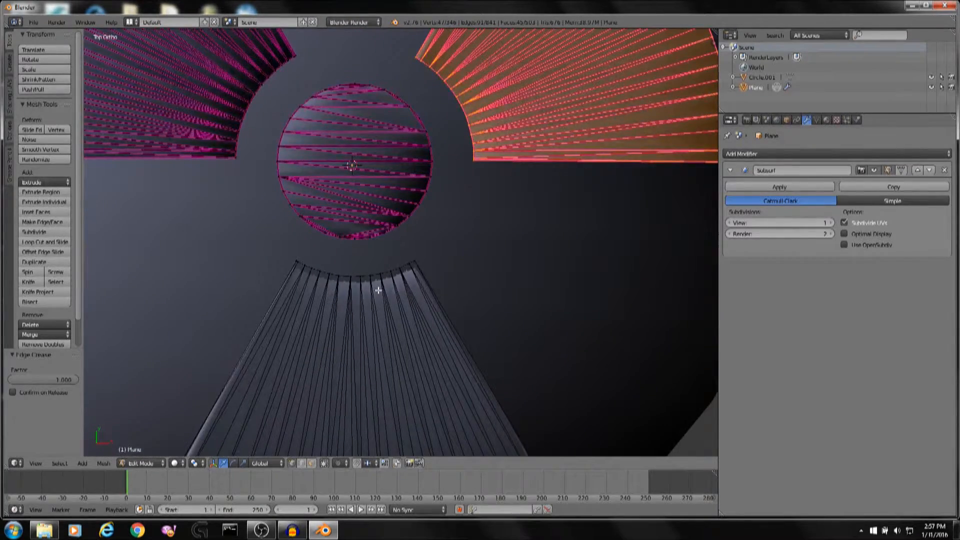
pyautogui.press('a')
pyautogui.keyDown('shift'); pyautogui.moveTo(414, 300); pyautogui.dragTo(455, 221, button='middle'); pyautogui.keyUp('shift')
pyautogui.scroll(-2, 455, 221)
pyautogui.press('c')
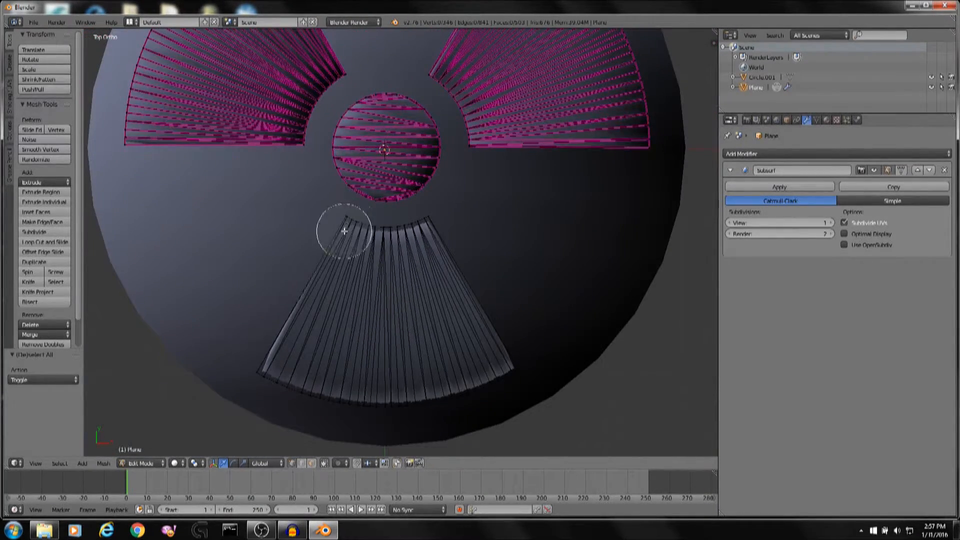
pyautogui.moveTo(344, 232)
pyautogui.mouseDown()
pyautogui.moveTo(450, 240)
pyautogui.moveTo(493, 382)
pyautogui.moveTo(338, 418)
pyautogui.moveTo(290, 398)
pyautogui.mouseUp()
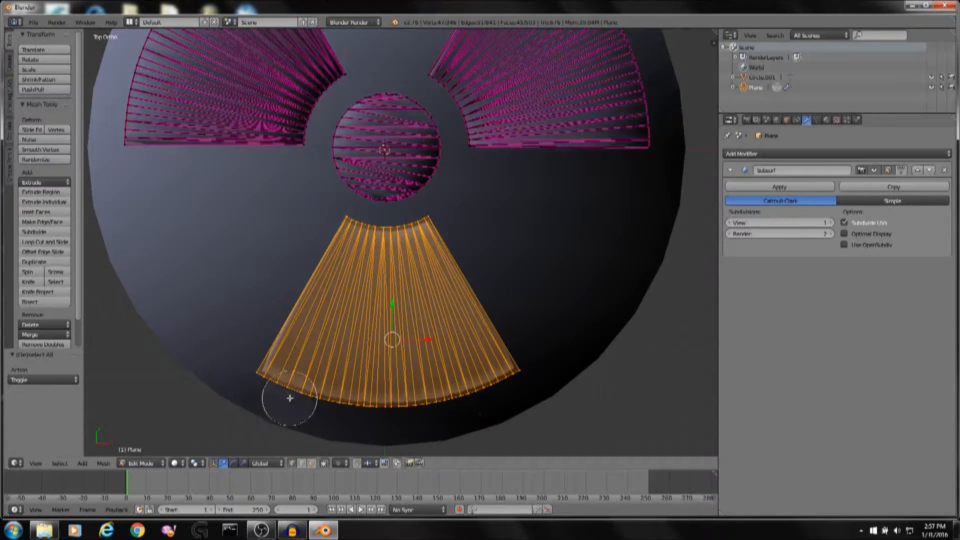
pyautogui.rightClick(454, 419)
pyautogui.hotkey('shift', 'e')
pyautogui.click(196, 93)
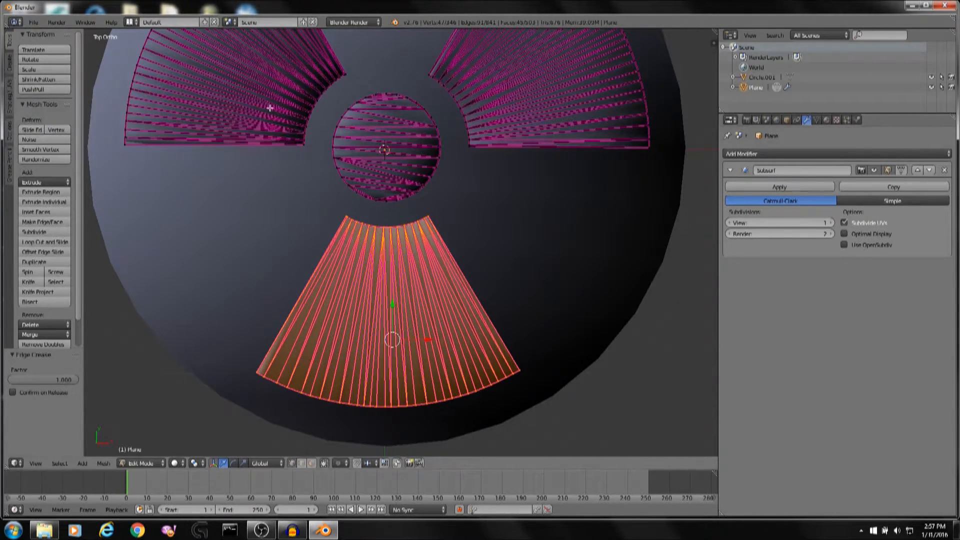
# Switch to the base disc in Edit Mode and crease all of its edges at factor 1.
pyautogui.keyDown('shift'); pyautogui.moveTo(512, 160); pyautogui.dragTo(591, 236, button='middle'); pyautogui.keyUp('shift')
pyautogui.press('Tab')
pyautogui.rightClick(592, 235)
pyautogui.press('Tab')
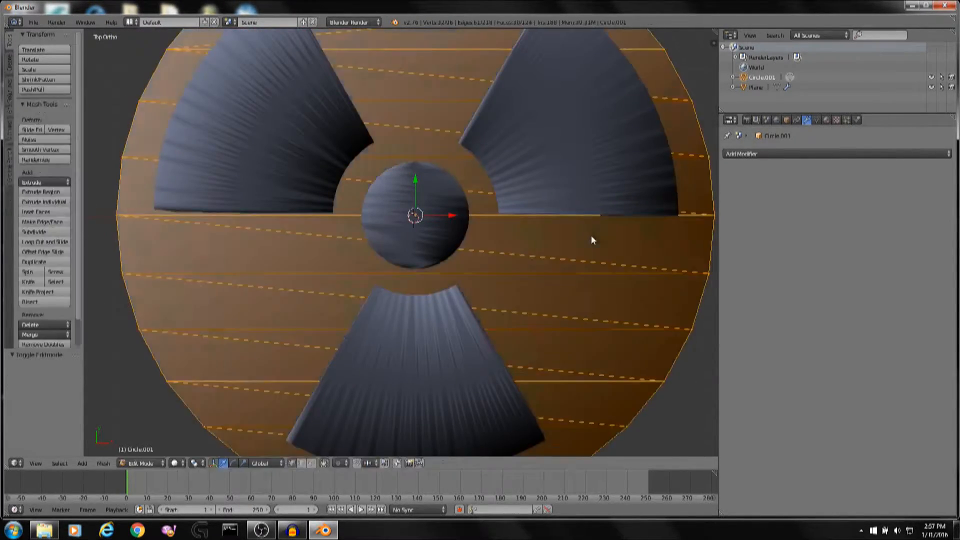
pyautogui.scroll(-3, 635, 225)
pyautogui.hotkey('shift', 'e')
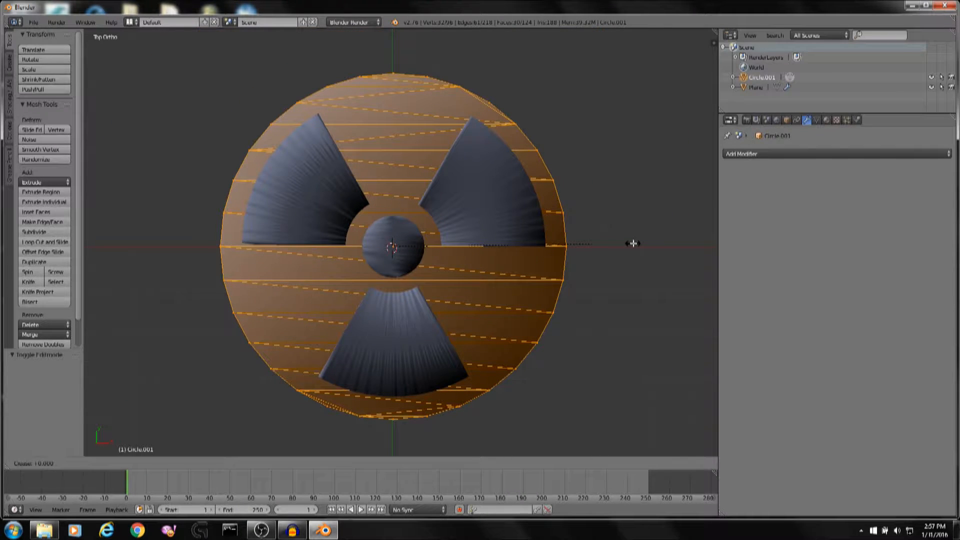
pyautogui.rightClick(287, 229)
pyautogui.moveTo(449, 223); pyautogui.dragTo(470, 141, button='middle')
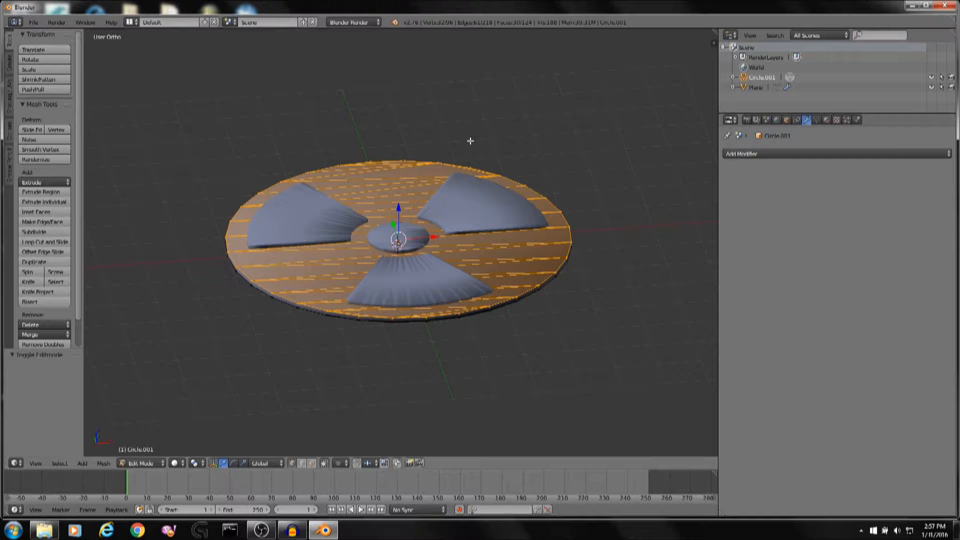
pyautogui.hotkey('shift', 'e')
pyautogui.click(176, 214)
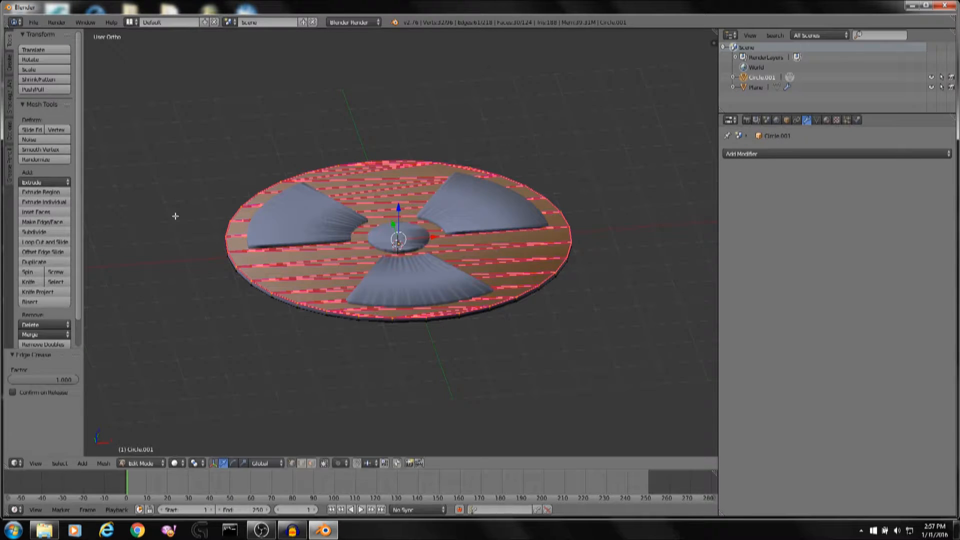
# Leave Edit Mode, dismiss the save dialog, and set the symbol's Subdivision Surface render subdivisions to 6.
pyautogui.press('Tab')
pyautogui.hotkey('ctrl', 's')
pyautogui.click(923, 59)
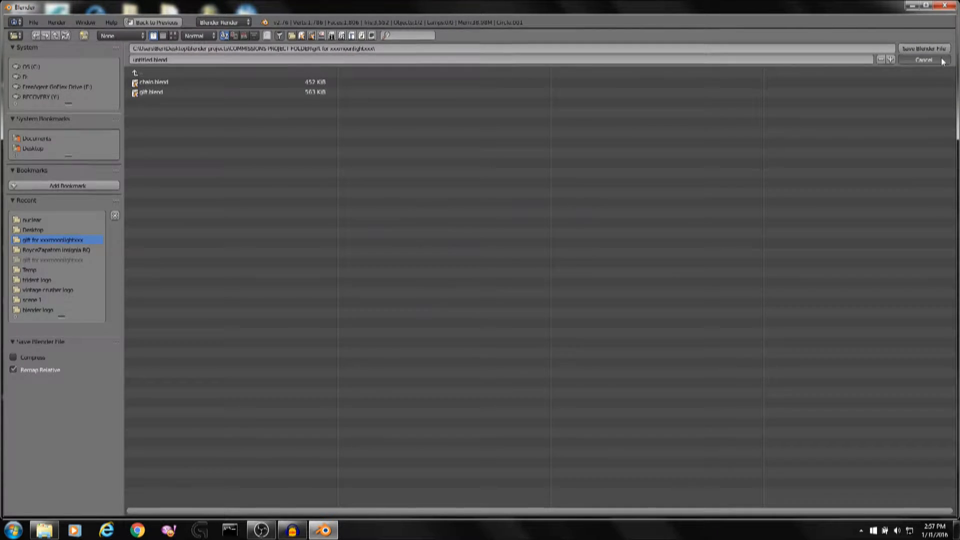
pyautogui.click(831, 233)
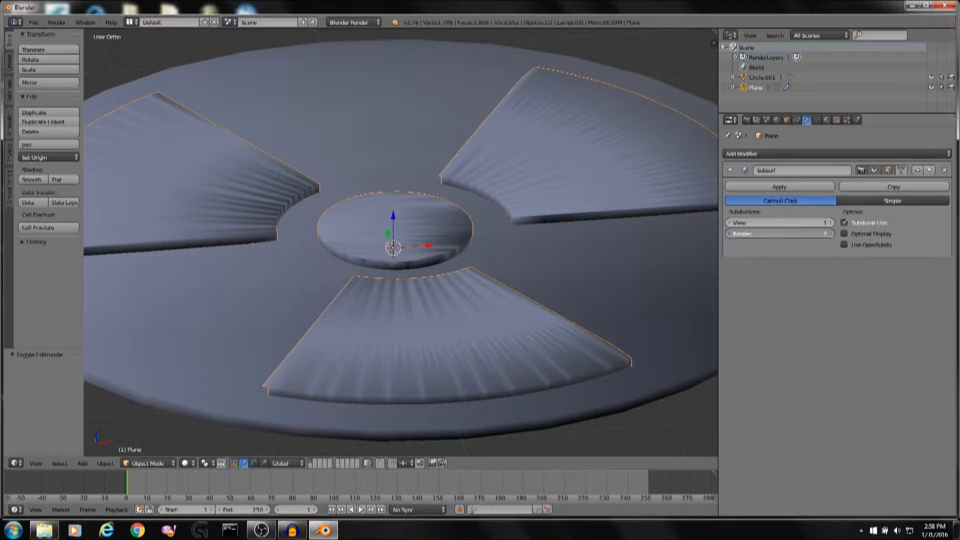
pyautogui.click(830, 233)
pyautogui.click(831, 234)
pyautogui.click(832, 233)
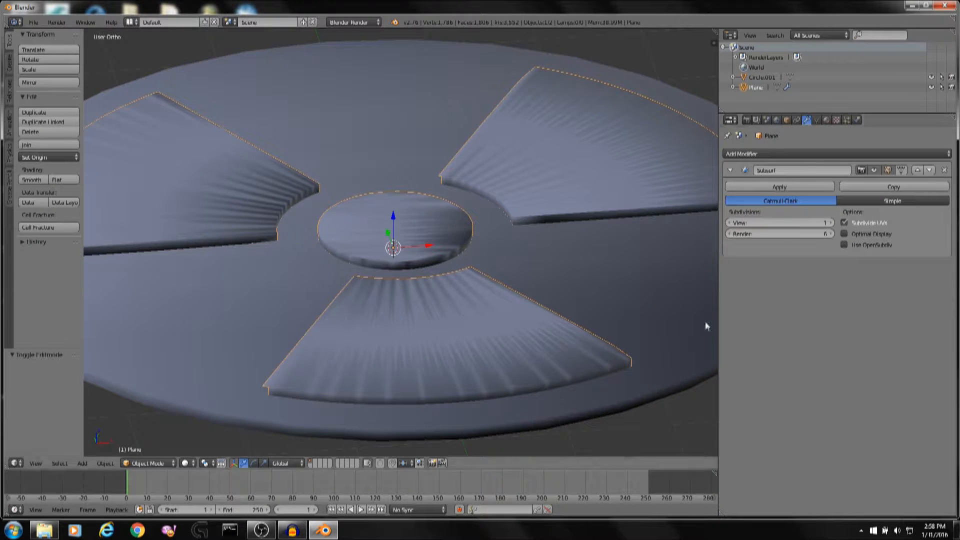
# Give the base disc a new material with a yellow diffuse colour.
pyautogui.rightClick(453, 102)
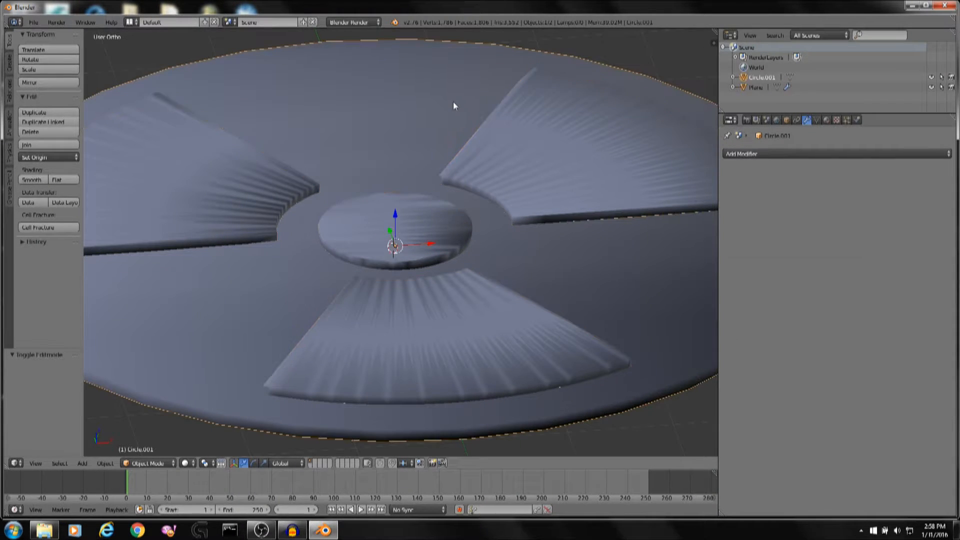
pyautogui.click(828, 121)
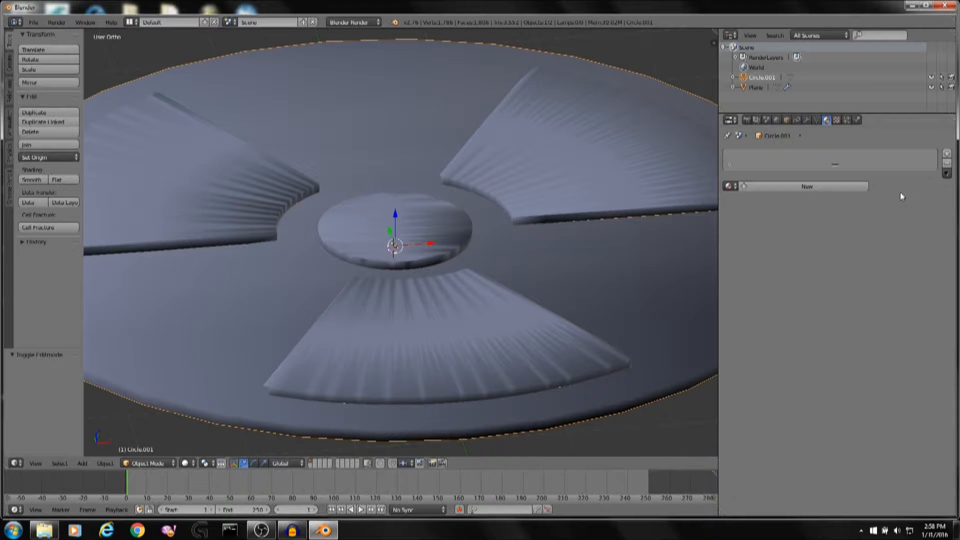
pyautogui.click(806, 186)
pyautogui.scroll(-2, 310, 231)
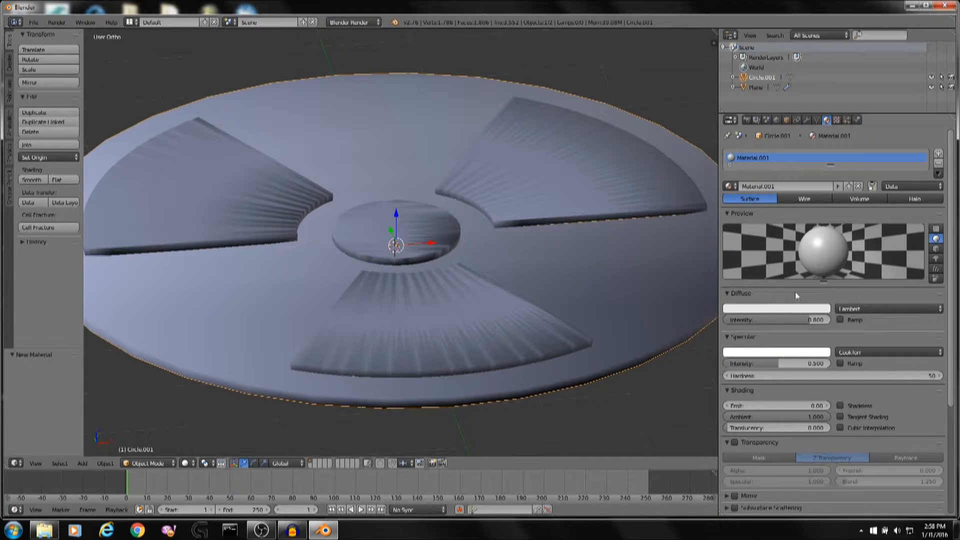
pyautogui.click(746, 310)
pyautogui.moveTo(741, 238); pyautogui.dragTo(736, 235)
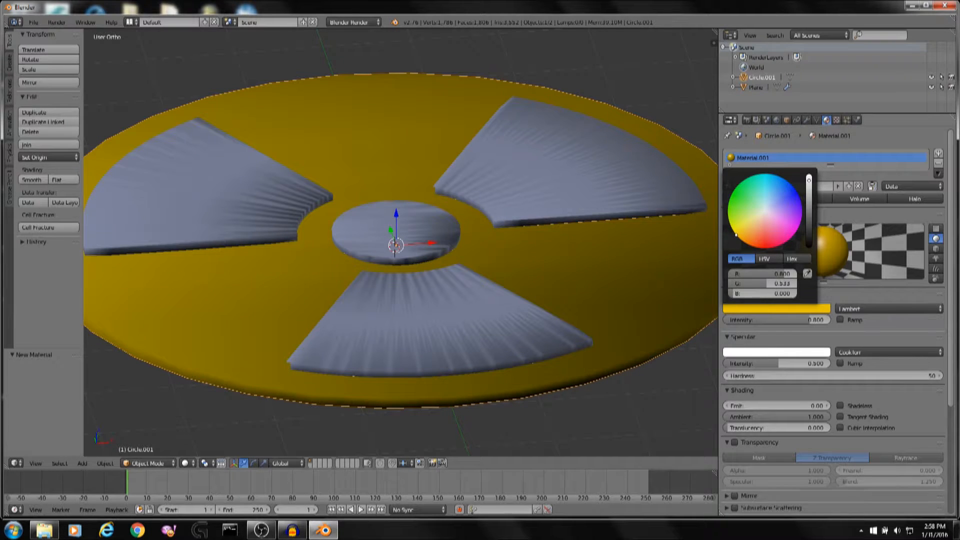
pyautogui.moveTo(767, 283); pyautogui.dragTo(779, 284)
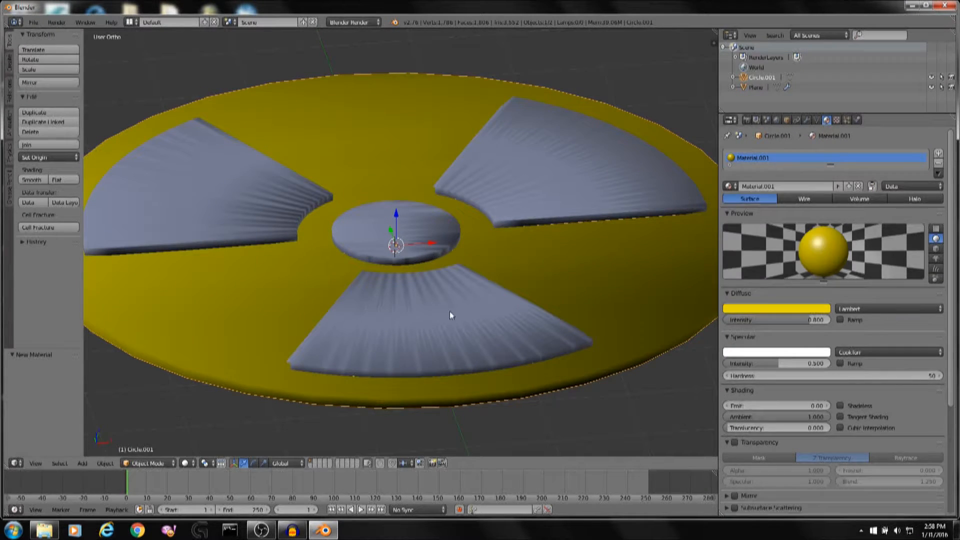
# Give the symbol a new material and set its diffuse colour to black.
pyautogui.rightClick(449, 312)
pyautogui.click(819, 188)
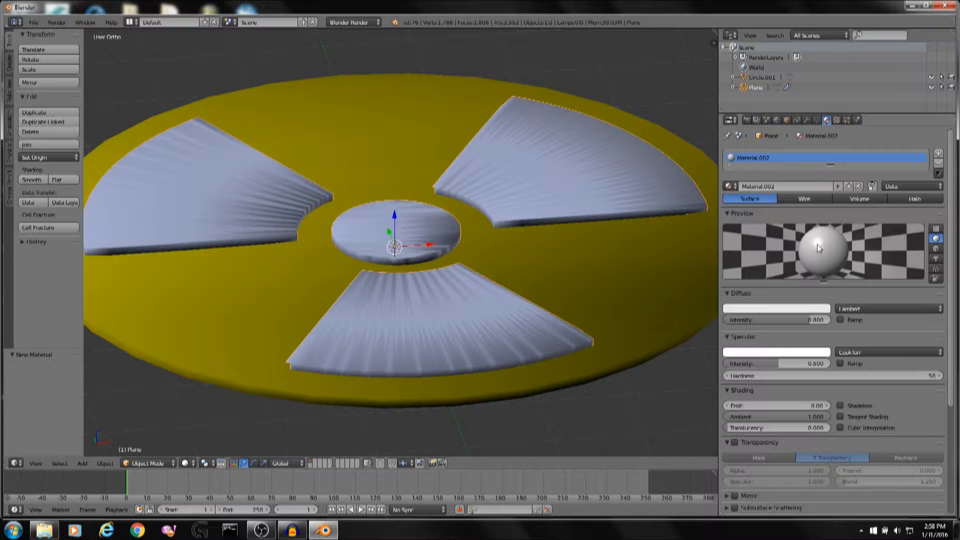
pyautogui.click(776, 308)
pyautogui.moveTo(808, 222); pyautogui.dragTo(809, 247)
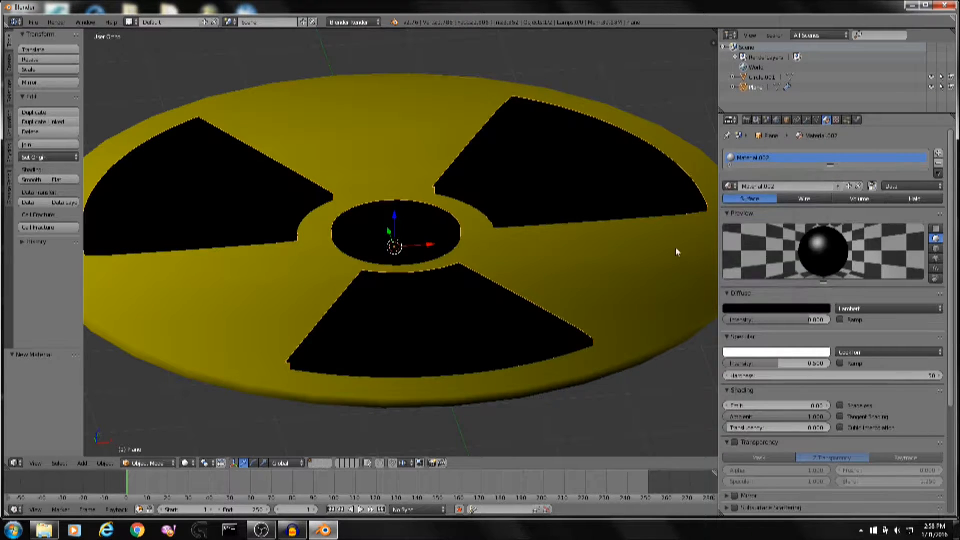
# Add a camera to the scene from top view.
pyautogui.press('KP_7')
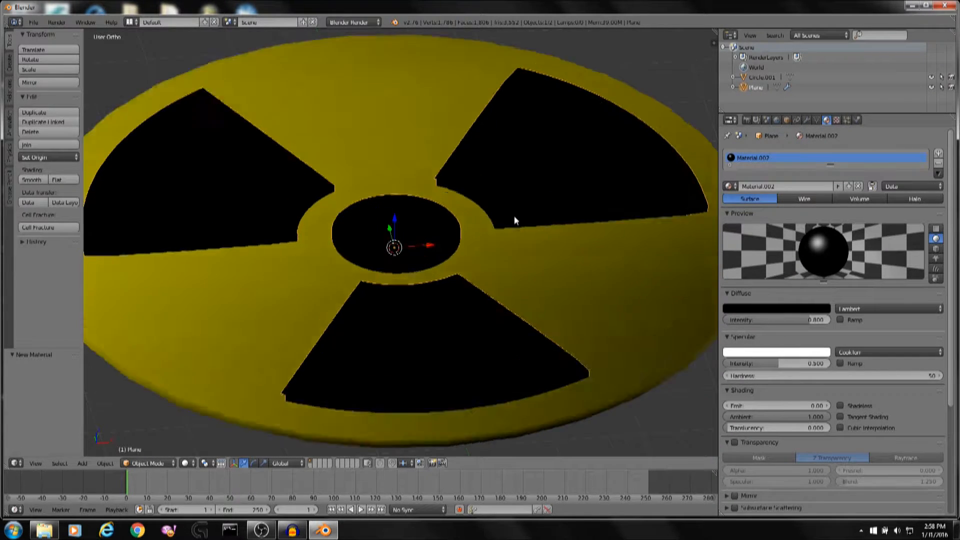
pyautogui.scroll(-5, 514, 215)
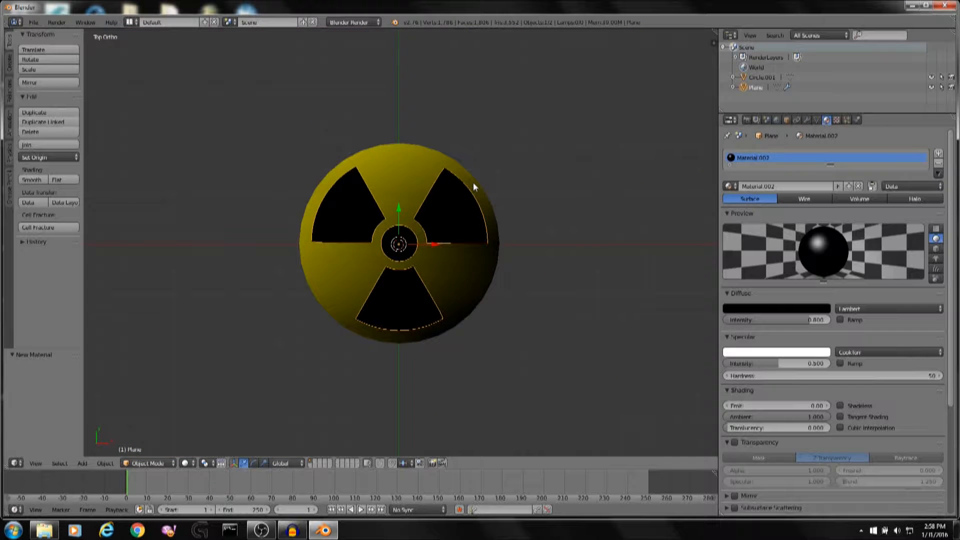
pyautogui.scroll(2, 474, 184)
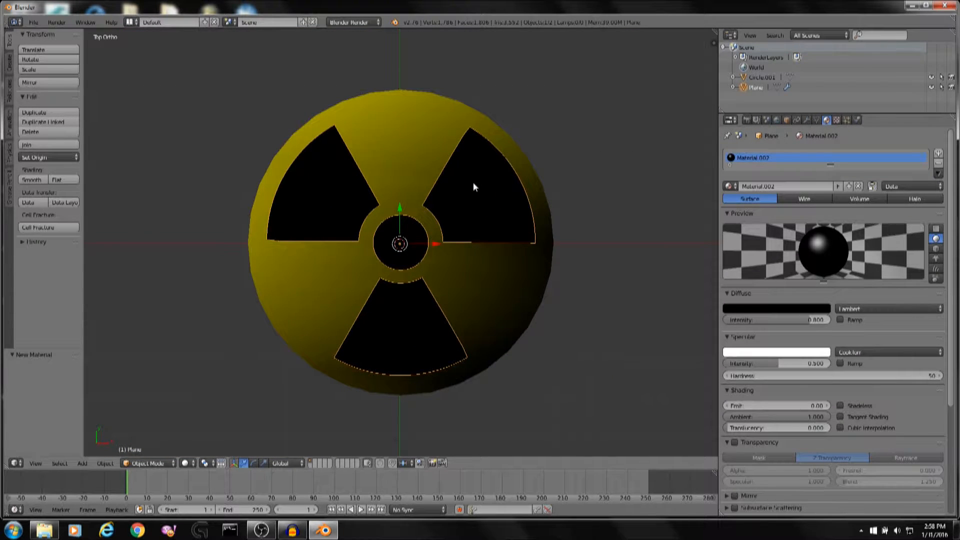
pyautogui.hotkey('shift', 'a')
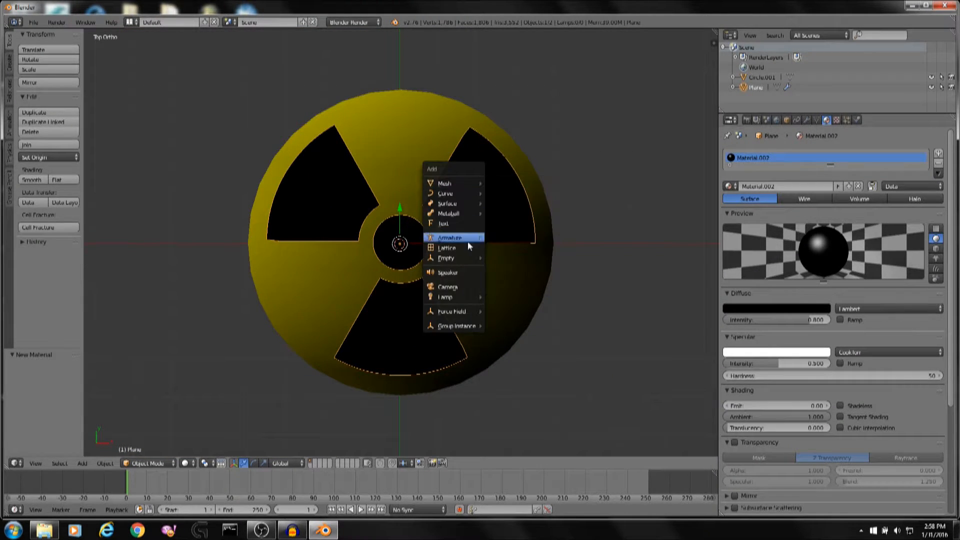
pyautogui.click(447, 287)
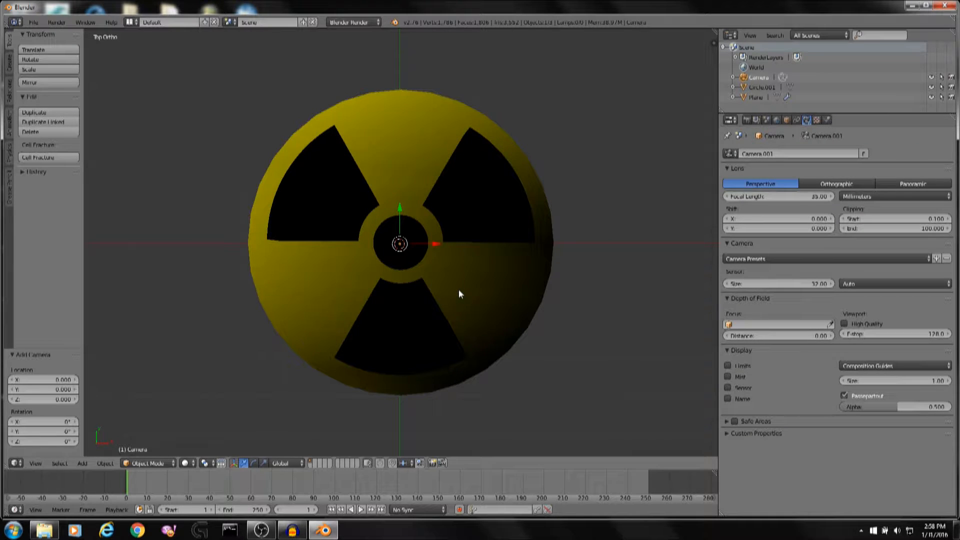
# Look through the camera, scale it by about 3.8 and shift it slightly along Y to frame the sign.
pyautogui.press('KP_0')
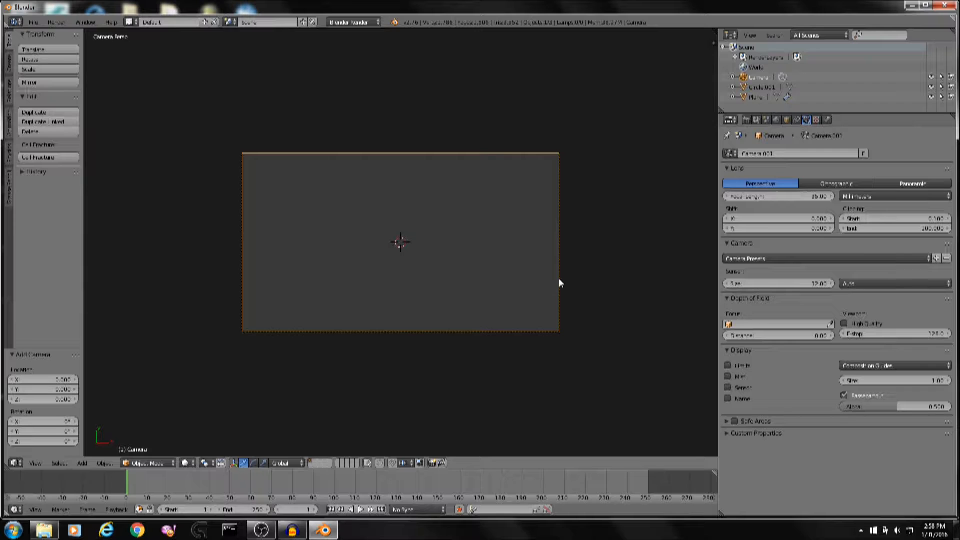
pyautogui.press('s')
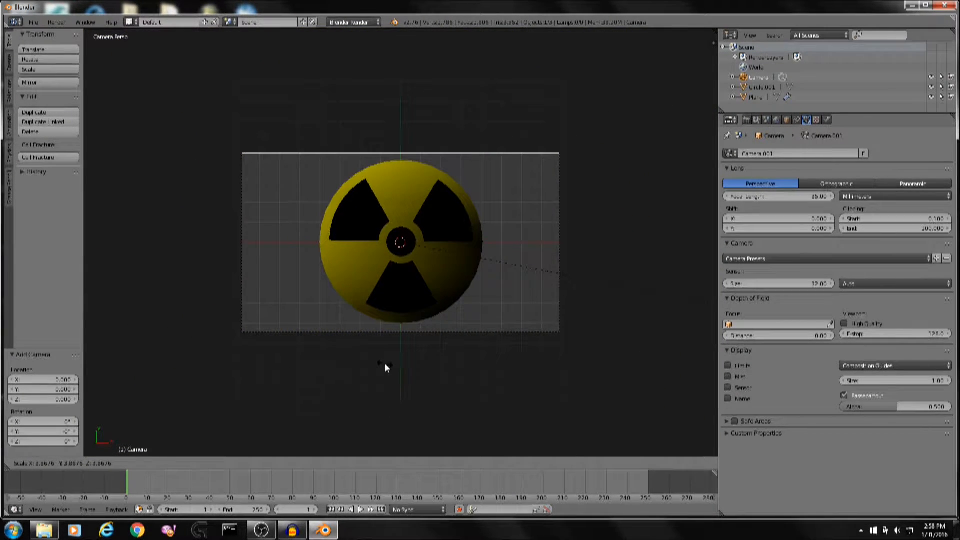
pyautogui.click(374, 369)
pyautogui.press('g')
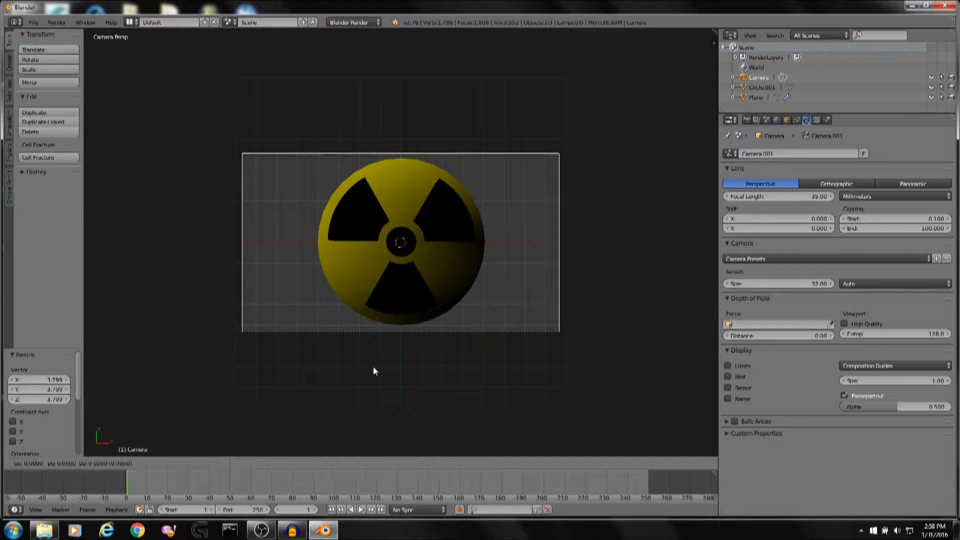
pyautogui.press('y')
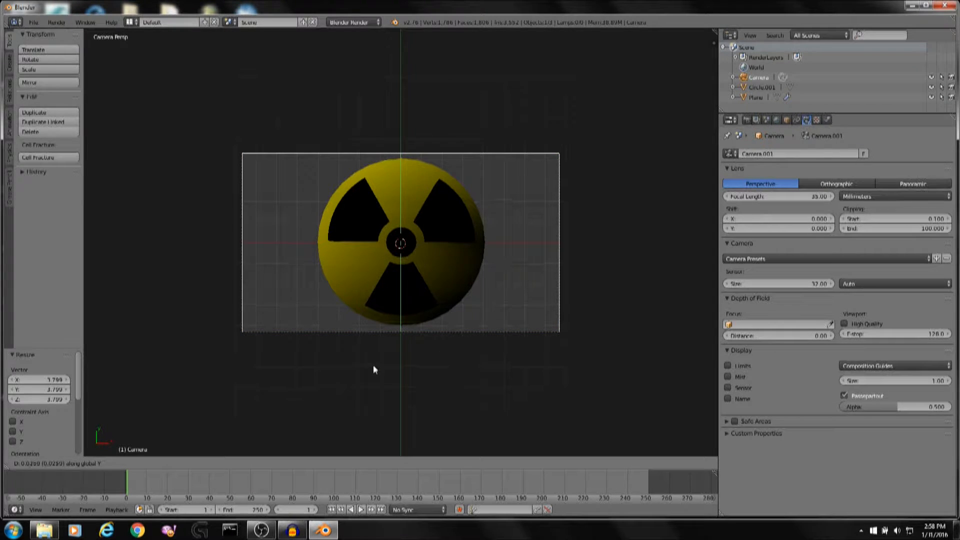
pyautogui.click(373, 364)
pyautogui.press('g')
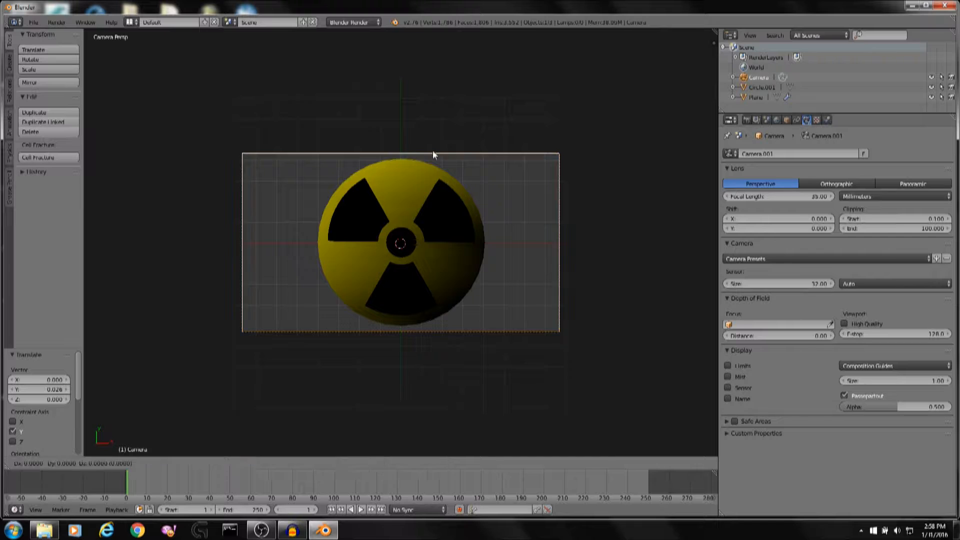
pyautogui.press('y')
pyautogui.click(432, 150)
pyautogui.scroll(5, 433, 151)
pyautogui.scroll(-4, 419, 180)
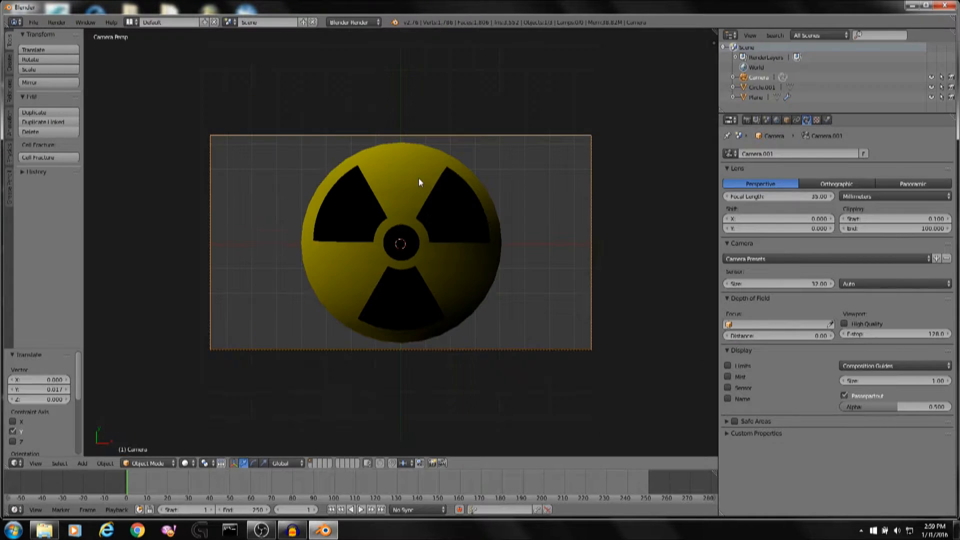
# Render a test image from the camera and close the render view.
pyautogui.click(747, 120)
pyautogui.click(782, 152)
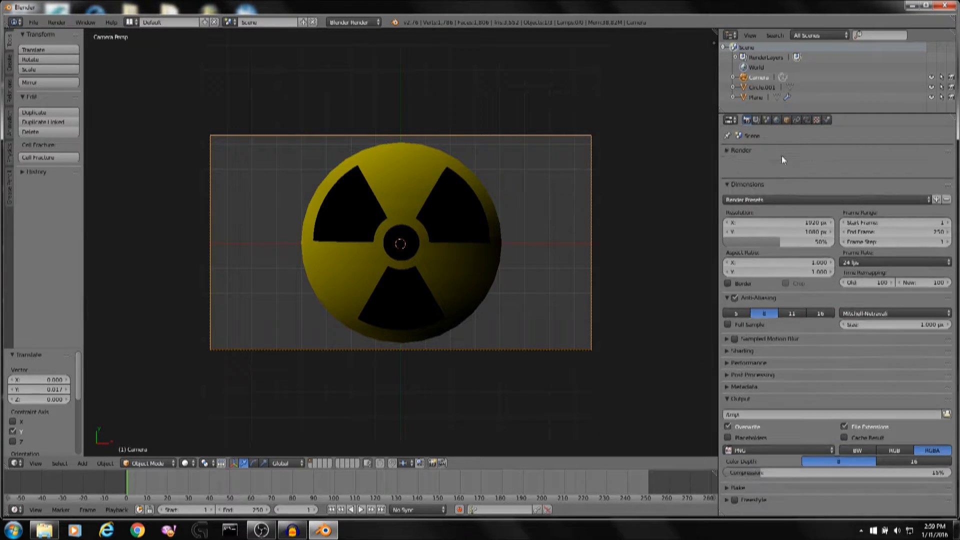
pyautogui.click(774, 152)
pyautogui.click(768, 163)
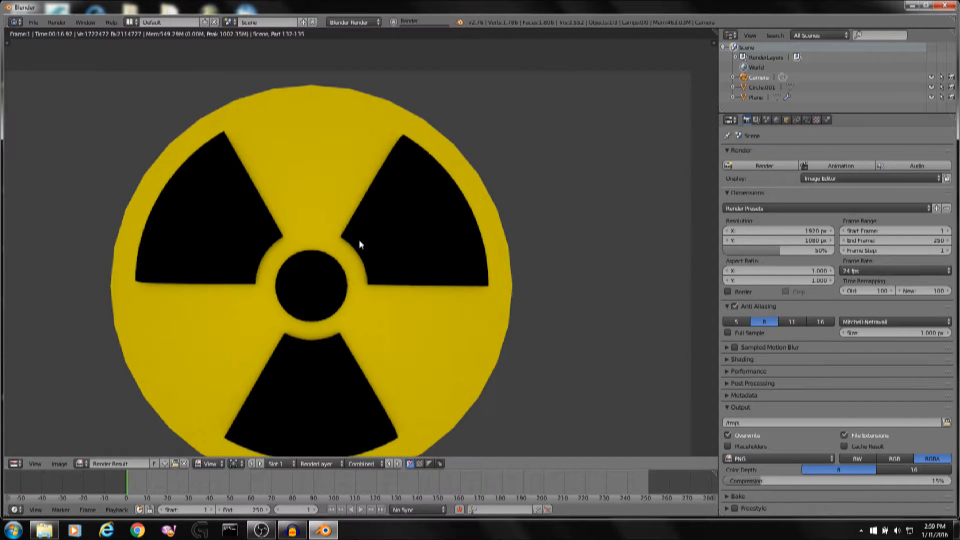
pyautogui.press('Escape')
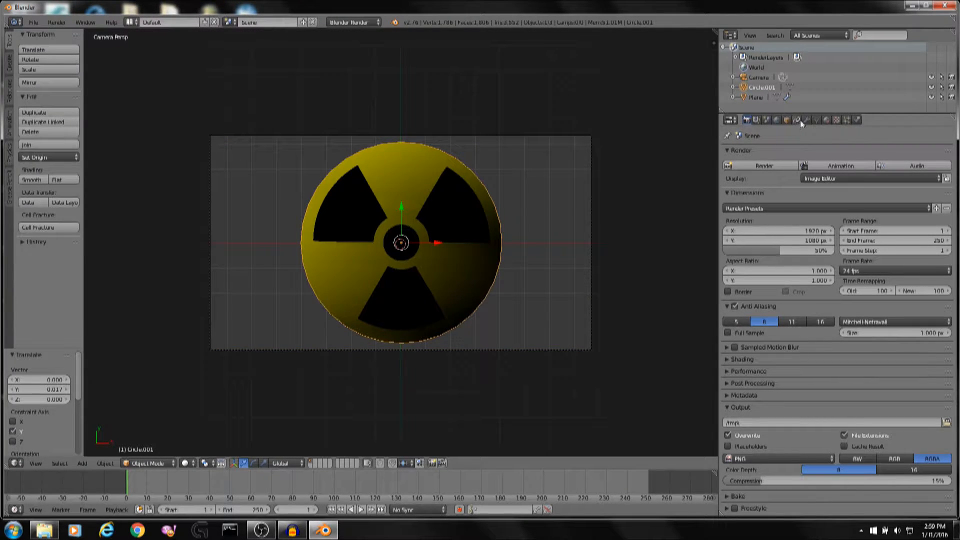
# Add a Subdivision Surface modifier to the base disc and raise its render subdivisions.
pyautogui.click(806, 120)
pyautogui.click(788, 152)
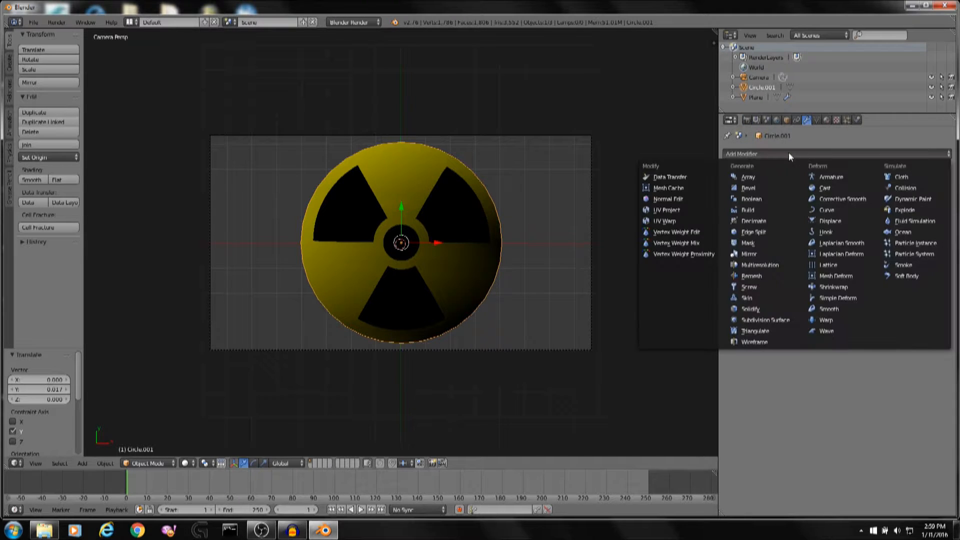
pyautogui.click(761, 321)
pyautogui.click(830, 233)
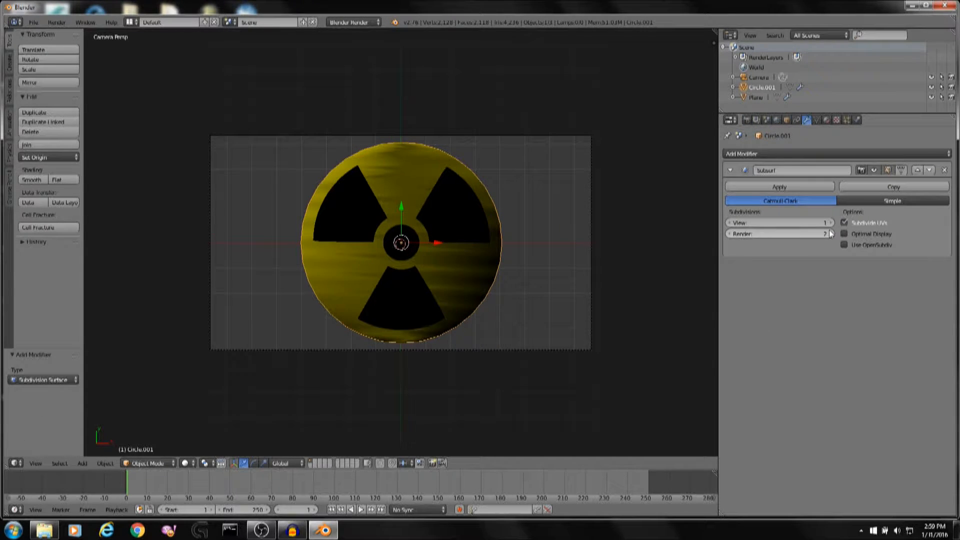
pyautogui.click(830, 232)
pyautogui.click(830, 233)
pyautogui.click(830, 233)
# Render the final image and zoom in to inspect its edges.
pyautogui.rightClick(466, 205)
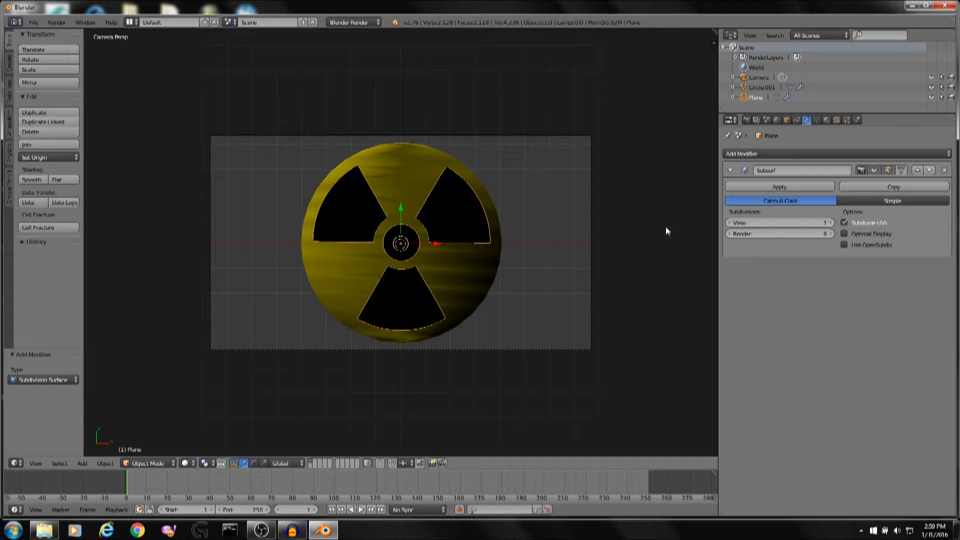
pyautogui.press('F12')
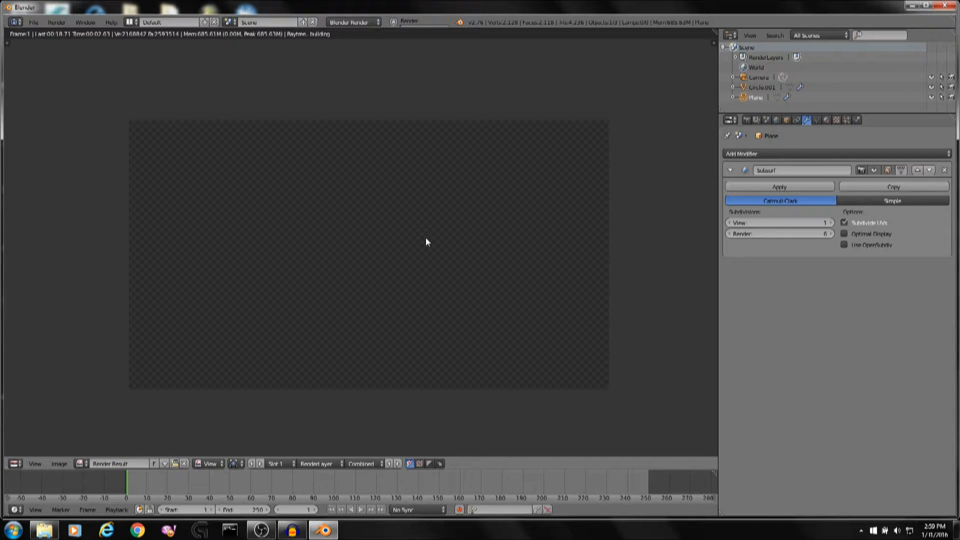
pyautogui.click(861, 531)
pyautogui.click(862, 530)
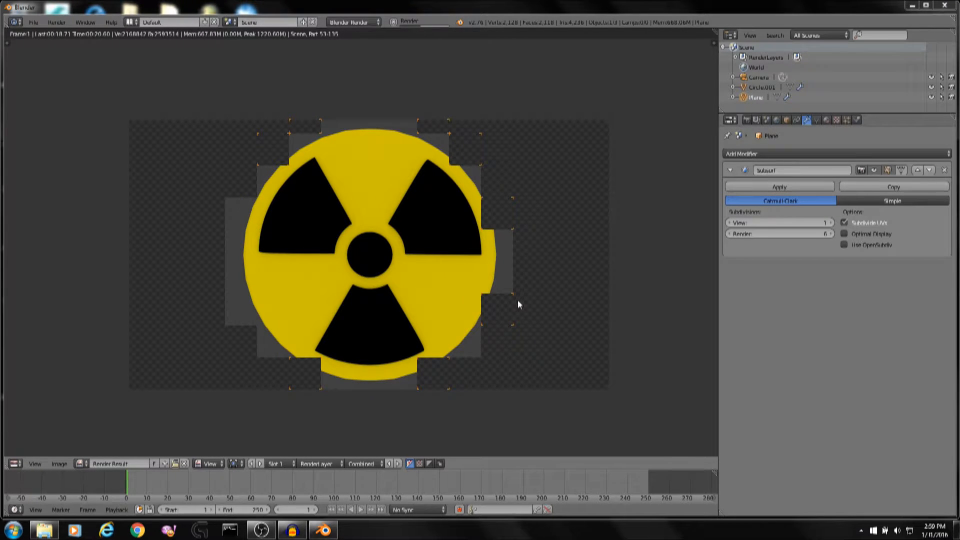
pyautogui.scroll(5, 407, 205)
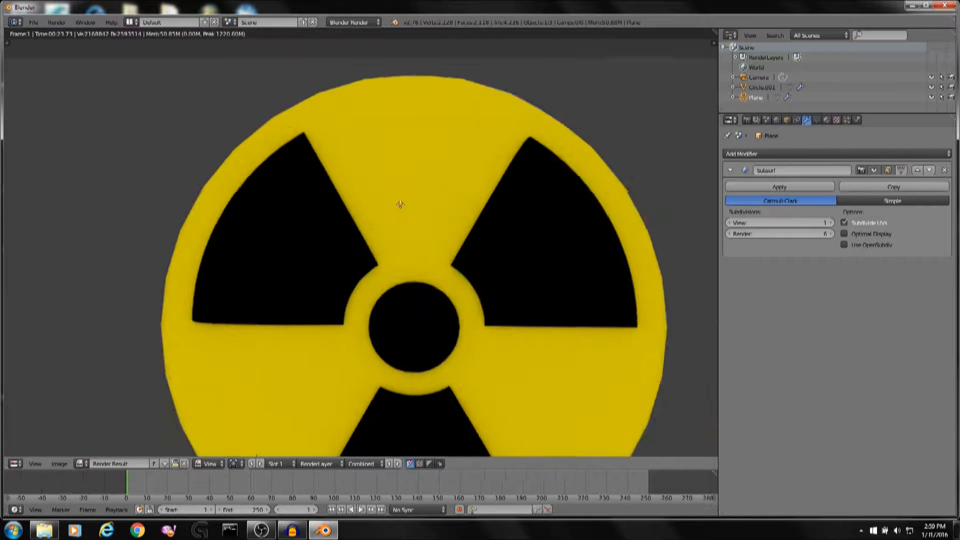
pyautogui.scroll(4, 395, 145)
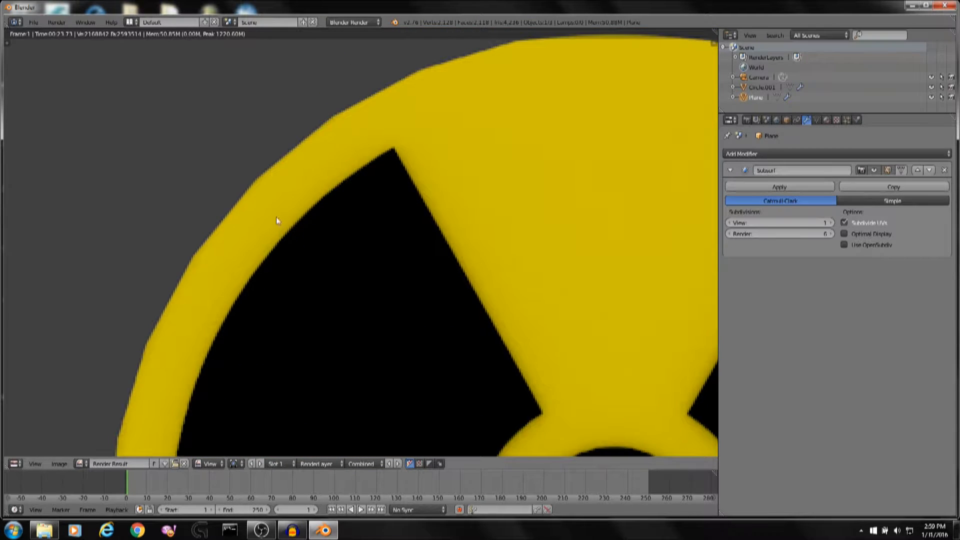
# Zoom out of the rendered image, close the render view and orbit back to the scene.
pyautogui.scroll(-3, 379, 101)
pyautogui.scroll(-4, 624, 281)
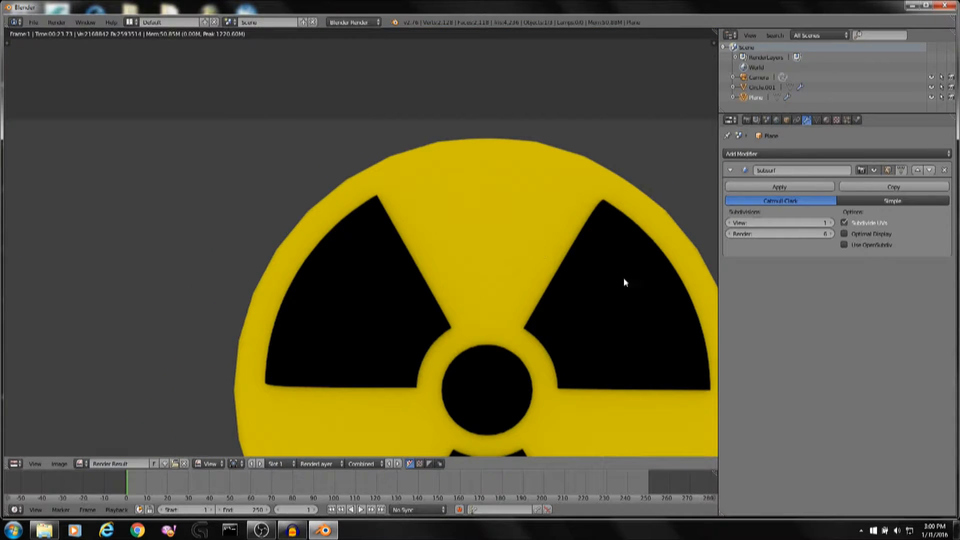
pyautogui.press('Escape')
pyautogui.moveTo(535, 260); pyautogui.dragTo(556, 227, button='middle')
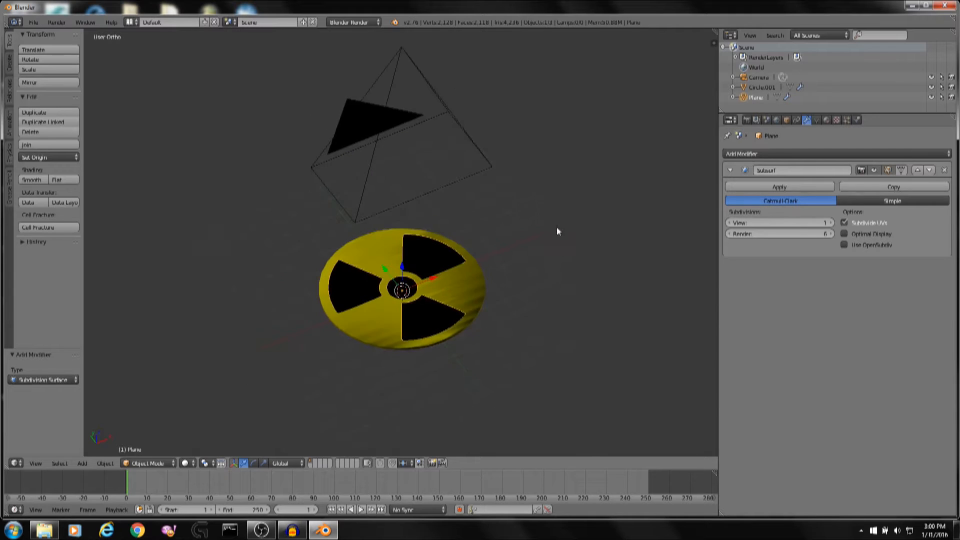
# Select the symbol disc, enter Edit Mode, switch to front view and deselect everything.
pyautogui.scroll(5, 557, 227)
pyautogui.keyDown('shift'); pyautogui.moveTo(566, 340); pyautogui.dragTo(613, 218, button='middle'); pyautogui.keyUp('shift')
pyautogui.scroll(3, 528, 119)
pyautogui.rightClick(529, 122)
pyautogui.press('Tab')
pyautogui.scroll(4, 518, 238)
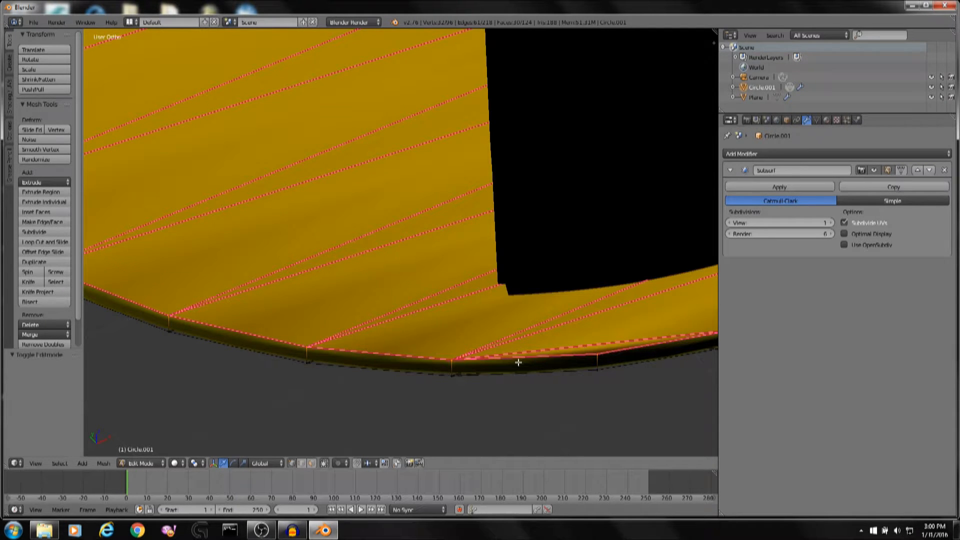
pyautogui.press('KP_7')
pyautogui.press('KP_1')
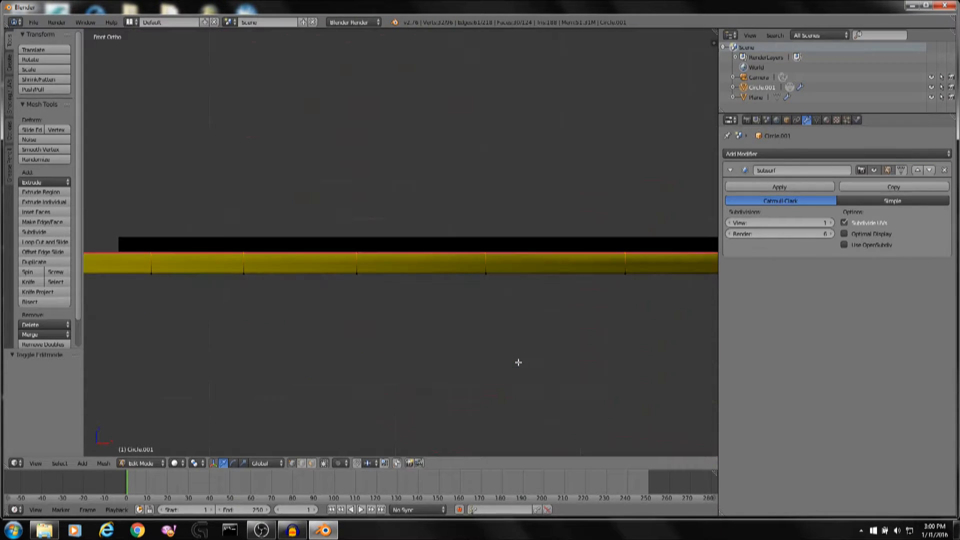
pyautogui.press('a')
pyautogui.scroll(-3, 613, 332)
pyautogui.keyDown('shift'); pyautogui.moveTo(613, 332); pyautogui.dragTo(461, 329, button='middle'); pyautogui.keyUp('shift')
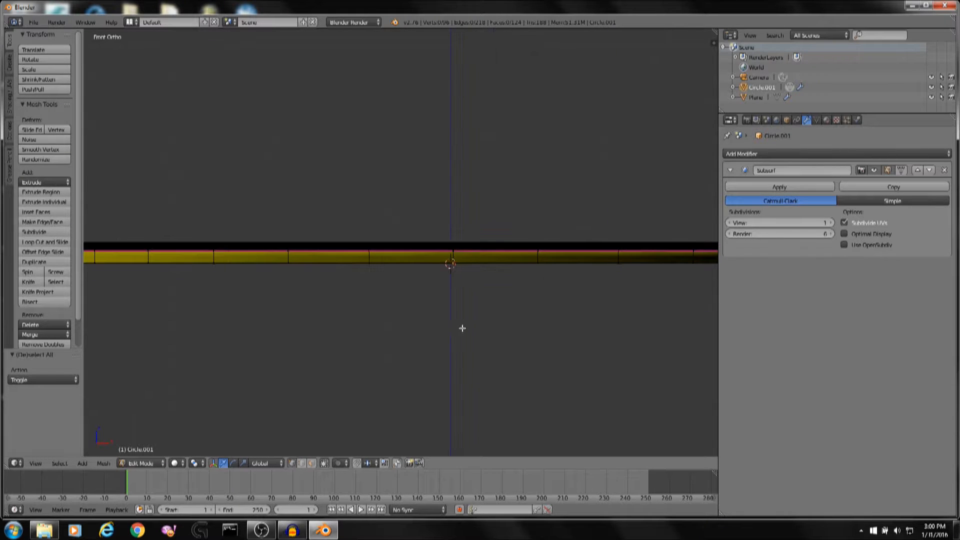
pyautogui.keyDown('shift'); pyautogui.moveTo(607, 265); pyautogui.dragTo(325, 260, button='middle'); pyautogui.keyUp('shift')
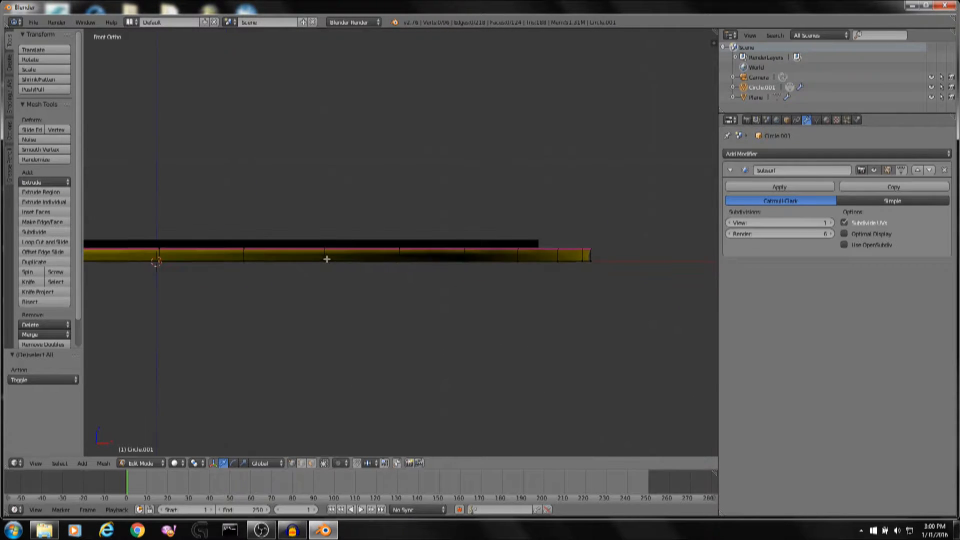
# Circle-select the vertices along the disc's bottom rim in front view.
pyautogui.press('c')
pyautogui.moveTo(605, 272); pyautogui.dragTo(166, 272)
pyautogui.rightClick(165, 272)
pyautogui.keyDown('shift'); pyautogui.moveTo(165, 272); pyautogui.dragTo(636, 277, button='middle'); pyautogui.keyUp('shift')
pyautogui.press('c')
pyautogui.moveTo(636, 277); pyautogui.dragTo(182, 264)
pyautogui.rightClick(182, 264)
pyautogui.moveTo(238, 262)
pyautogui.mouseDown(button='middle')
pyautogui.moveTo(344, 292)
pyautogui.moveTo(412, 221)
pyautogui.moveTo(435, 168)
pyautogui.mouseUp(button='middle')
pyautogui.press('KP_7')
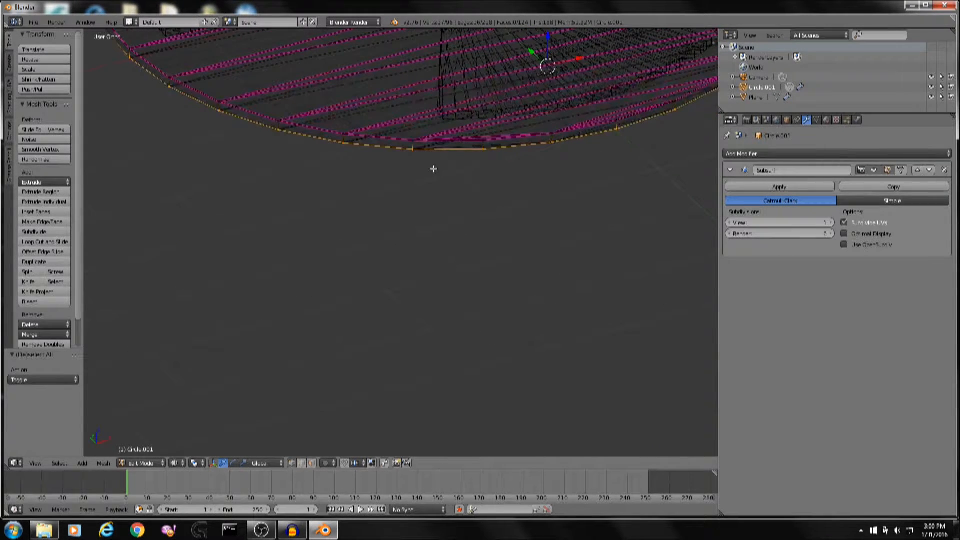
# Adjust the selection to the rim edges of the disc in perspective view.
pyautogui.press('KP_5')
pyautogui.press('KP_5')
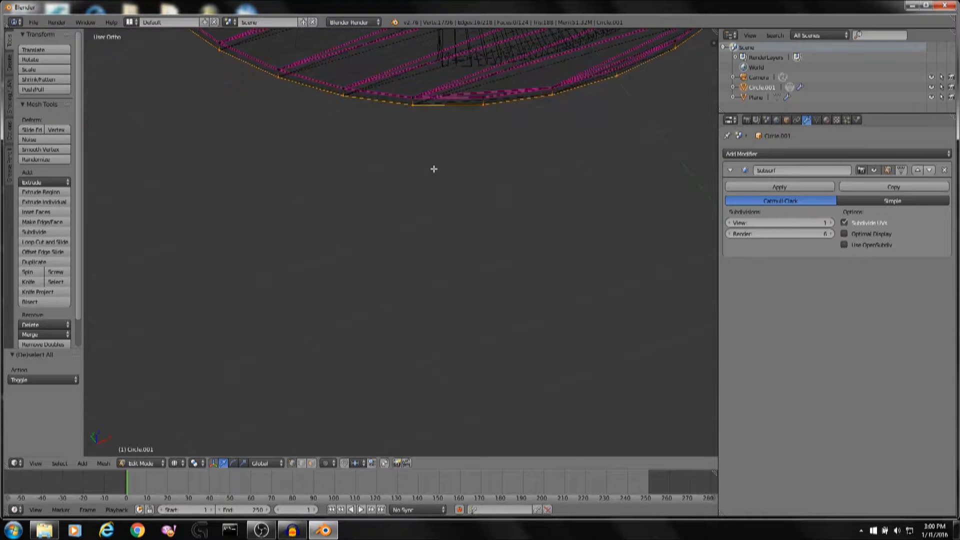
pyautogui.press('KP_5')
pyautogui.hotkey('alt', 'z')
pyautogui.scroll(5, 421, 66)
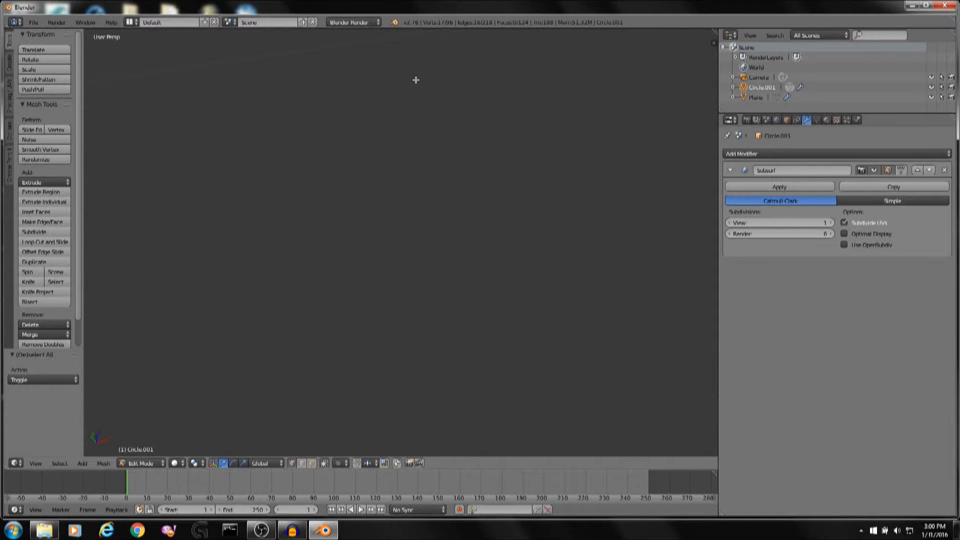
pyautogui.keyDown('shift'); pyautogui.moveTo(416, 80); pyautogui.dragTo(465, 342, button='middle'); pyautogui.keyUp('shift')
pyautogui.scroll(-3, 464, 339)
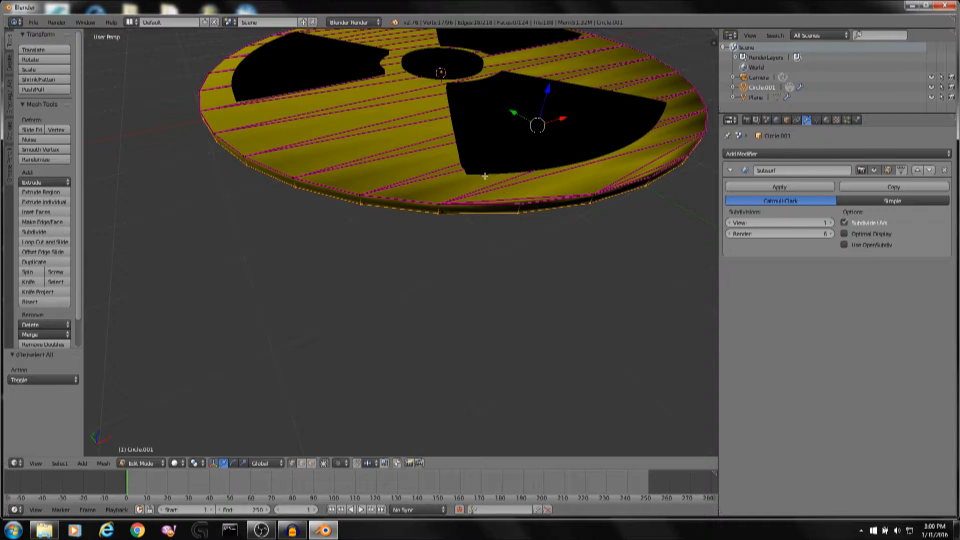
pyautogui.press('a')
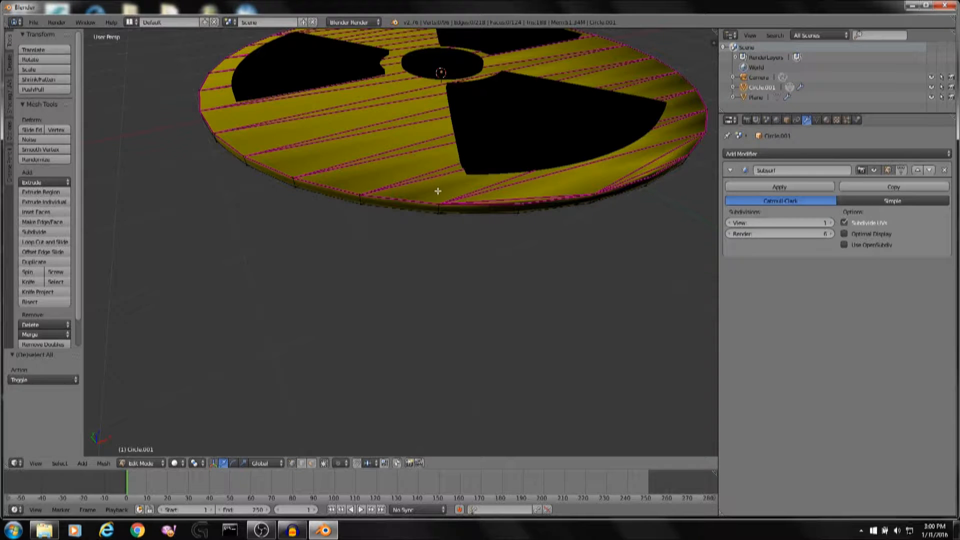
pyautogui.keyDown('alt'); pyautogui.rightClick(520, 214); pyautogui.keyUp('alt')
pyautogui.moveTo(440, 213)
pyautogui.mouseDown(button='middle')
pyautogui.moveTo(380, 222)
pyautogui.moveTo(468, 223)
pyautogui.moveTo(354, 262)
pyautogui.moveTo(512, 232)
pyautogui.moveTo(513, 174)
pyautogui.moveTo(364, 220)
pyautogui.moveTo(425, 249)
pyautogui.moveTo(408, 264)
pyautogui.moveTo(508, 203)
pyautogui.mouseUp(button='middle')
pyautogui.moveTo(239, 253); pyautogui.dragTo(461, 293, button='middle')
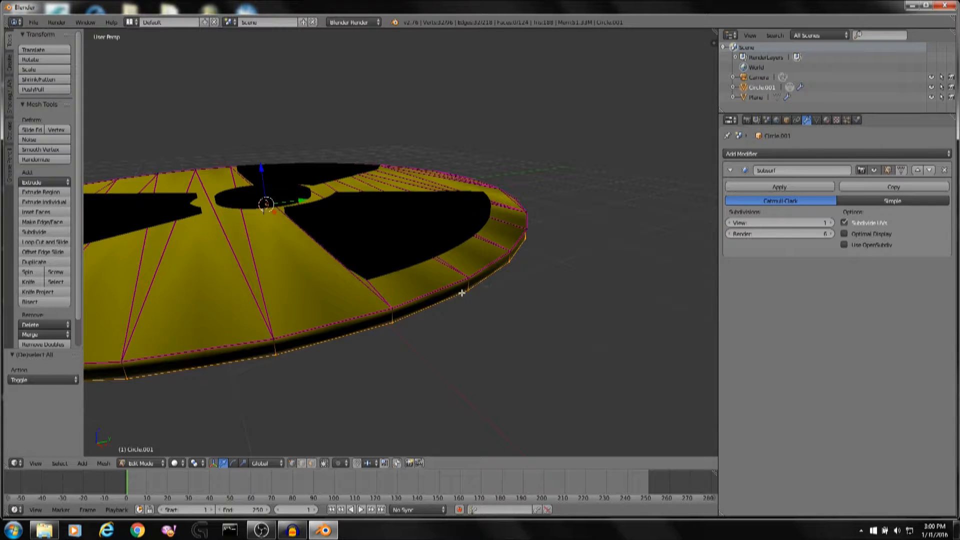
pyautogui.keyDown('shift'); pyautogui.rightClick(396, 305); pyautogui.keyUp('shift')
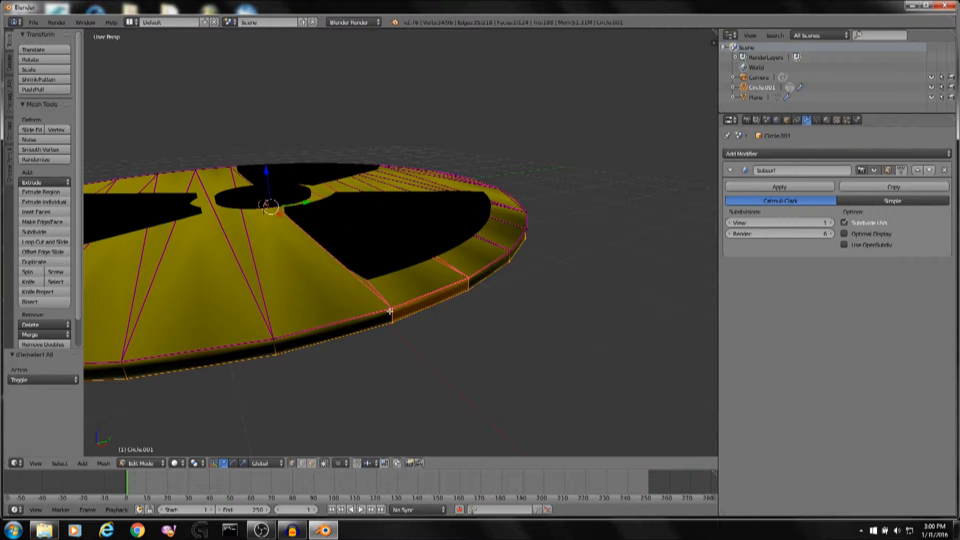
pyautogui.keyDown('alt'); pyautogui.keyDown('shift'); pyautogui.rightClick(390, 311); pyautogui.keyUp('shift'); pyautogui.keyUp('alt')
pyautogui.press('a')
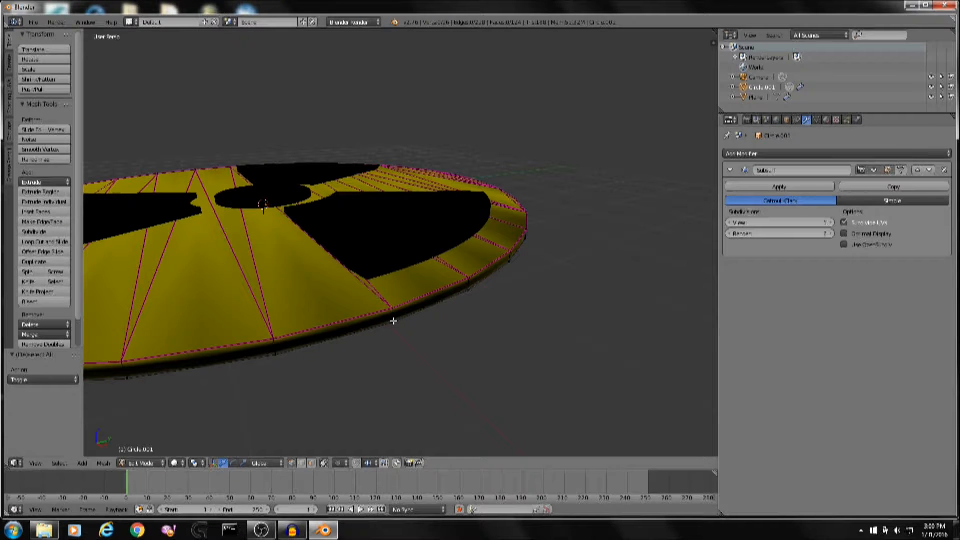
pyautogui.keyDown('alt'); pyautogui.rightClick(393, 321); pyautogui.keyUp('alt')
pyautogui.scroll(-5, 395, 321)
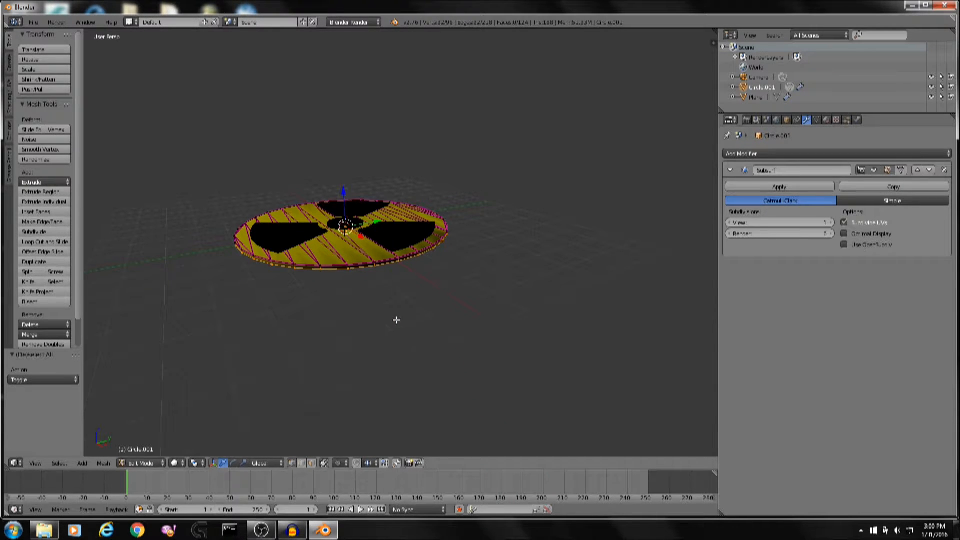
# Crease the selected rim edges with Edge Crease at factor 1 and return to Object Mode.
pyautogui.hotkey('shift', 'e')
pyautogui.click(365, 99)
pyautogui.scroll(3, 505, 175)
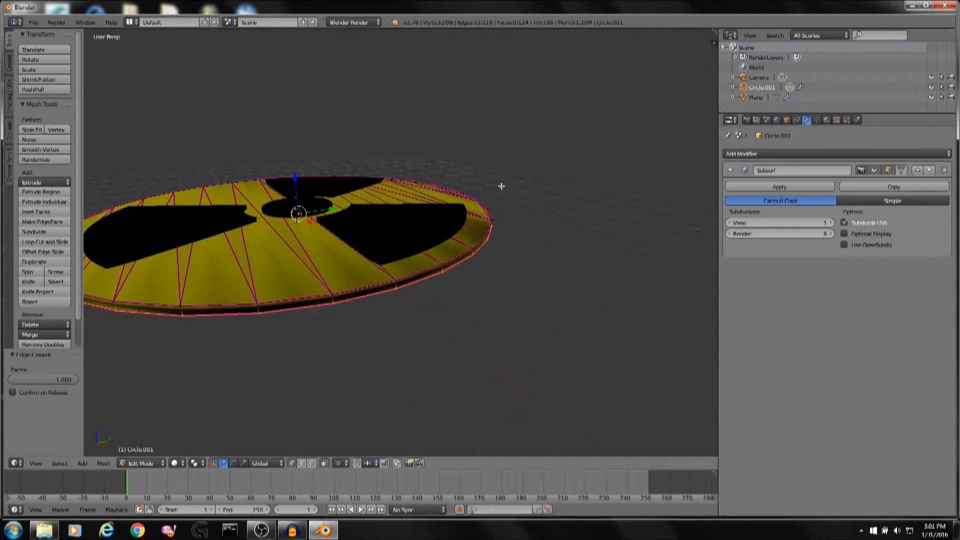
pyautogui.press('Tab')
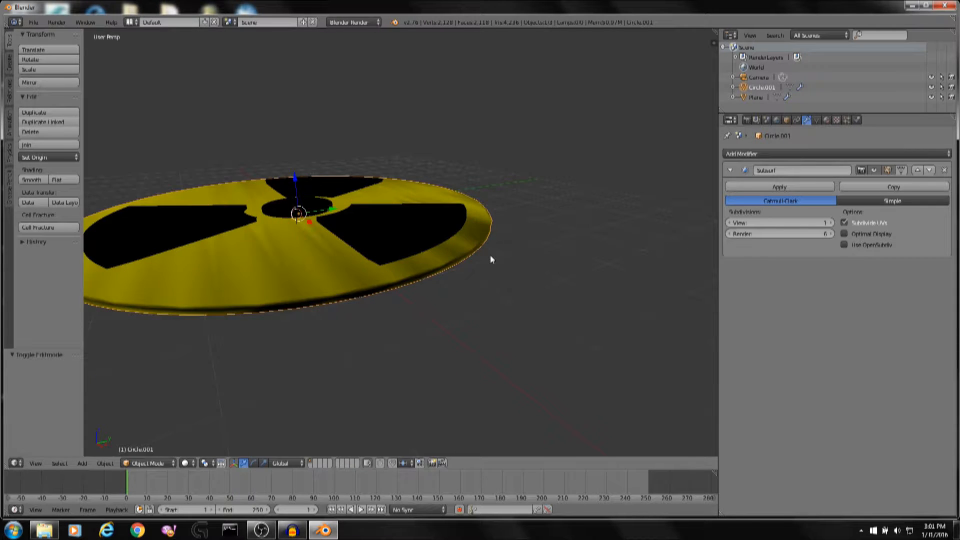
# Render the image, zoom in to inspect it, check the render settings and close the render view.
pyautogui.press('F12')
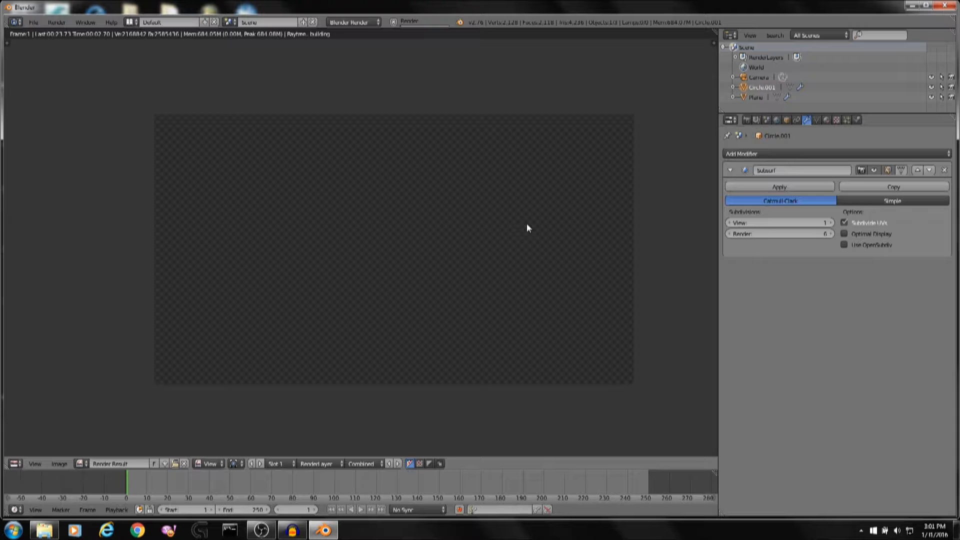
pyautogui.moveTo(542, 226); pyautogui.dragTo(512, 230, button='middle')
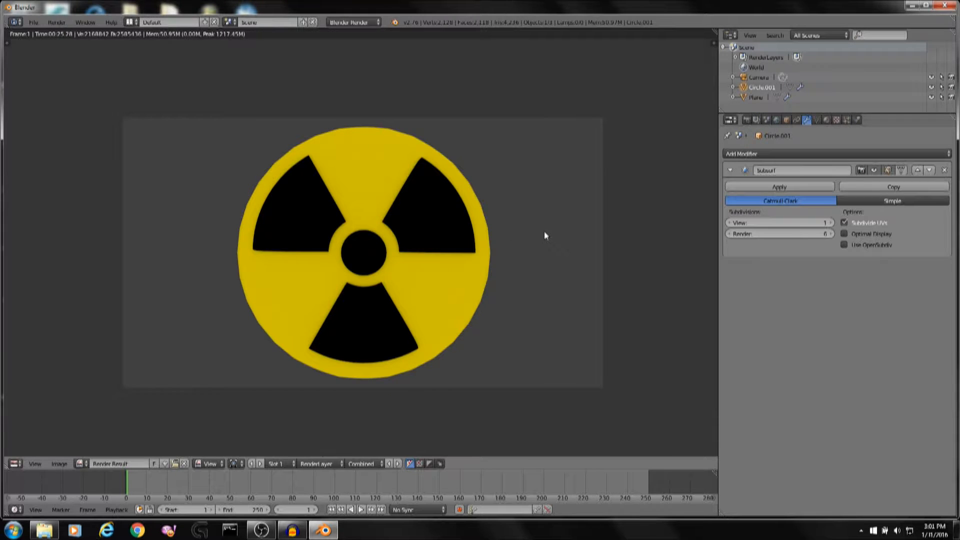
pyautogui.scroll(4, 544, 230)
pyautogui.click(747, 121)
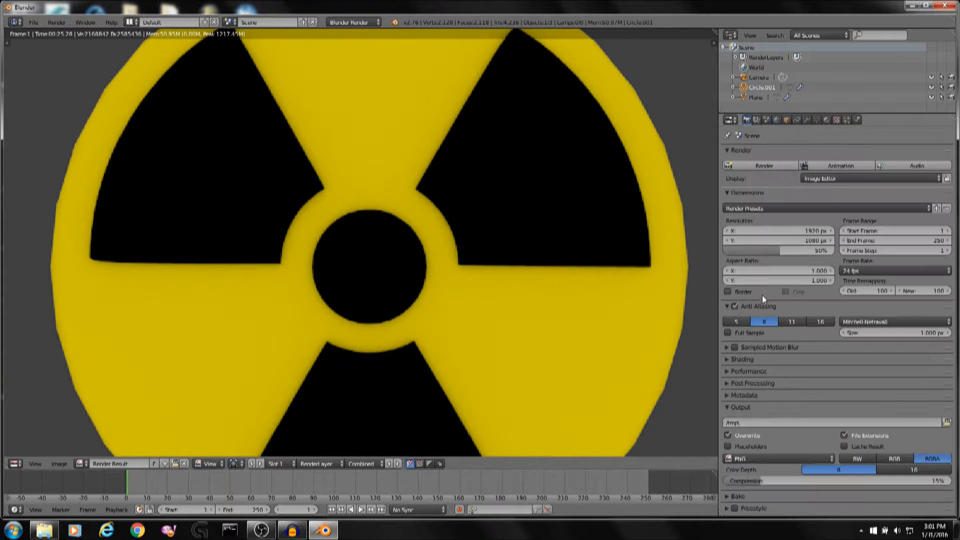
pyautogui.scroll(-2, 542, 225)
pyautogui.scroll(-2, 425, 215)
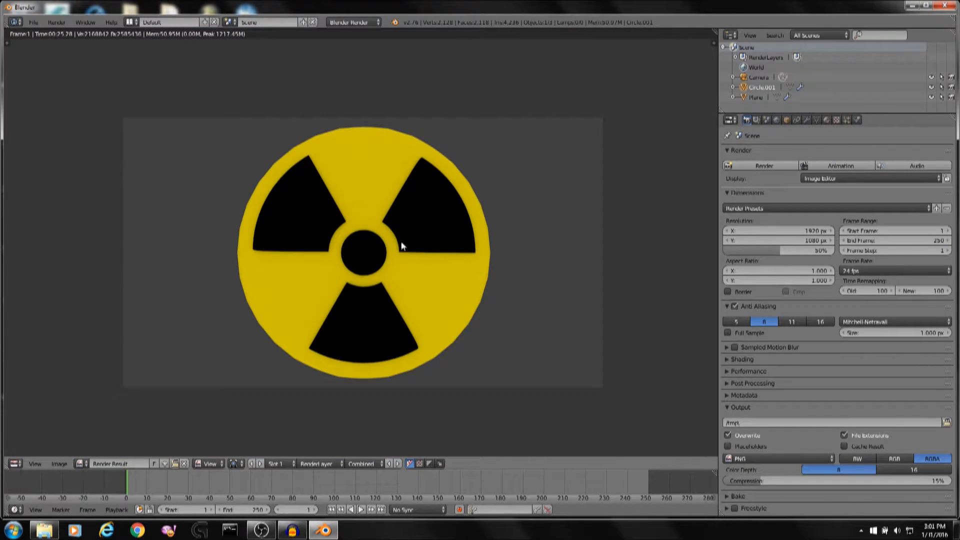
pyautogui.press('Escape')
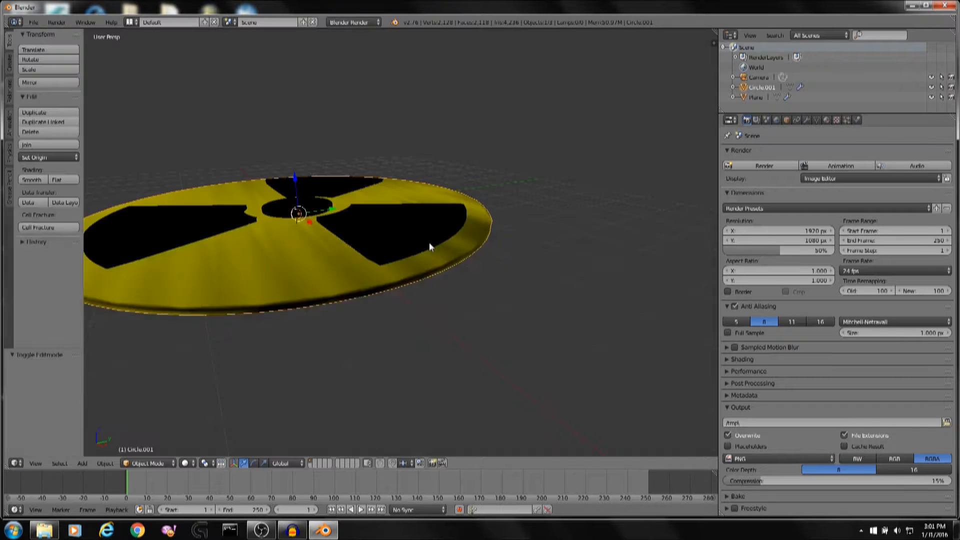
# Apply smooth shading to the disc.
pyautogui.press('Tab')
pyautogui.moveTo(345, 286); pyautogui.dragTo(505, 277, button='middle')
pyautogui.press('Tab')
pyautogui.click(32, 180)
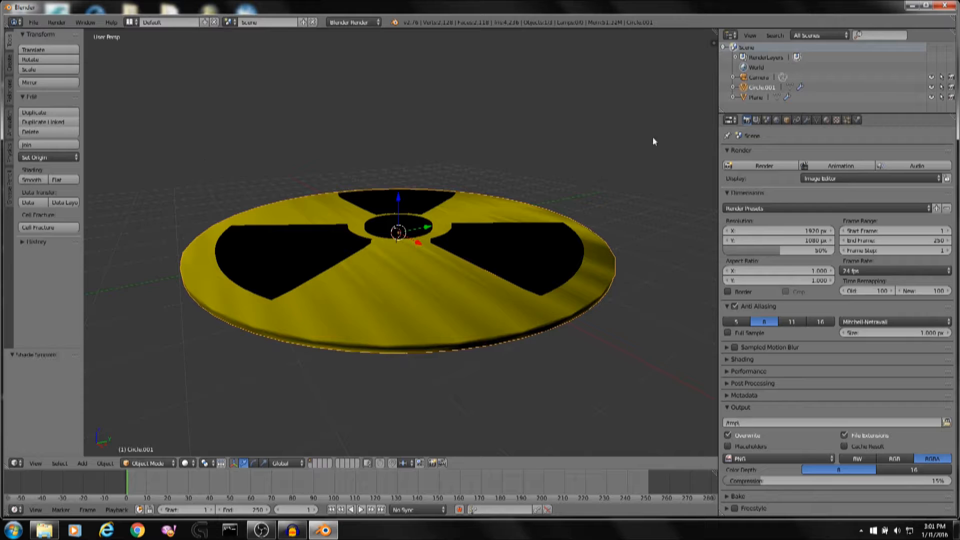
# Raise the Subsurf modifier's viewport subdivisions to 6.
pyautogui.click(806, 120)
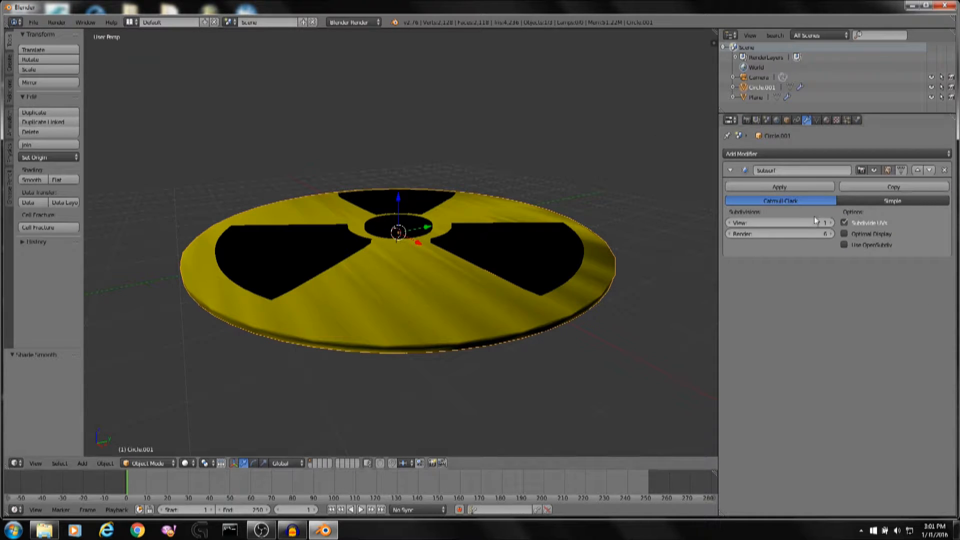
pyautogui.click(831, 223)
pyautogui.click(831, 223)
pyautogui.click(830, 222)
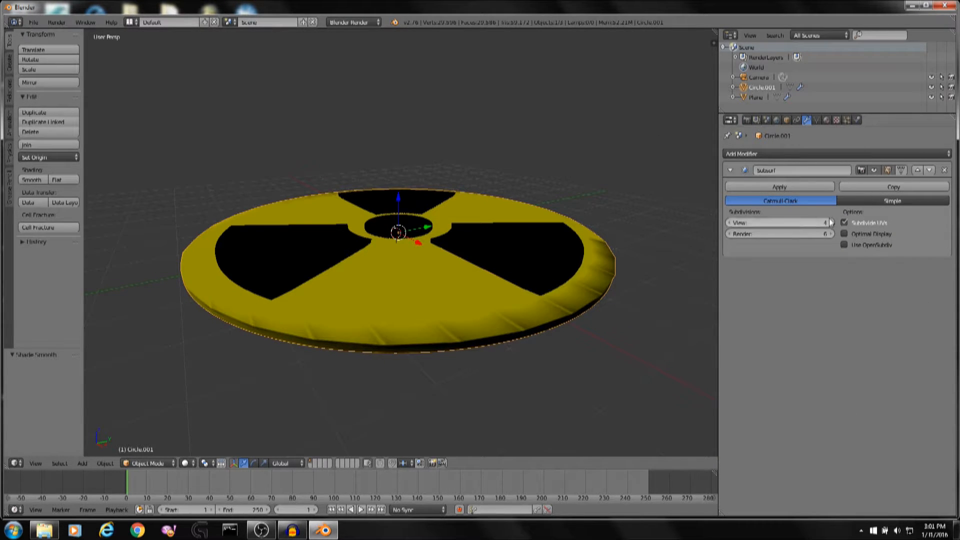
pyautogui.click(830, 223)
pyautogui.click(832, 222)
# Inspect the disc from top view and set the viewport subdivisions back to 1.
pyautogui.moveTo(242, 194); pyautogui.dragTo(447, 306, button='middle')
pyautogui.press('KP_7')
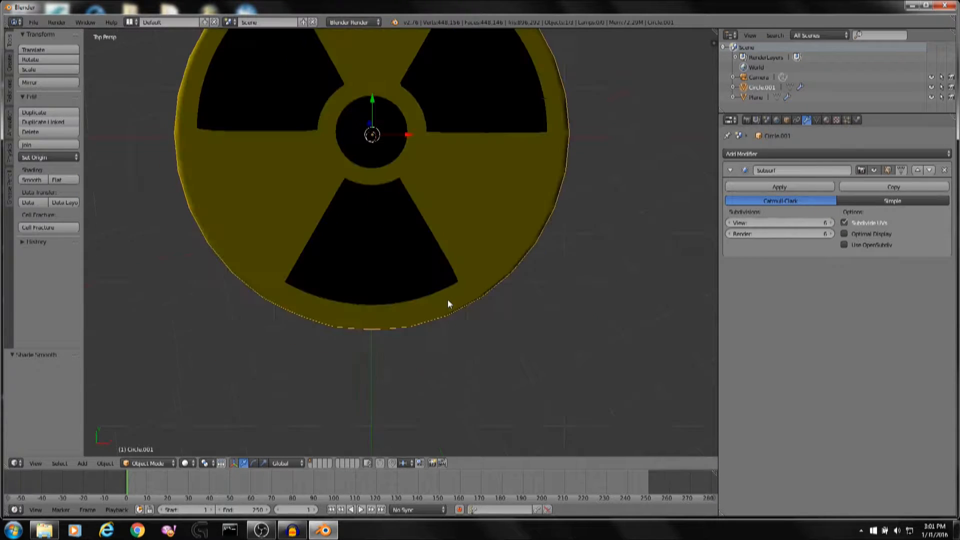
pyautogui.keyDown('shift'); pyautogui.moveTo(557, 175); pyautogui.dragTo(571, 304, button='middle'); pyautogui.keyUp('shift')
pyautogui.scroll(3, 601, 264)
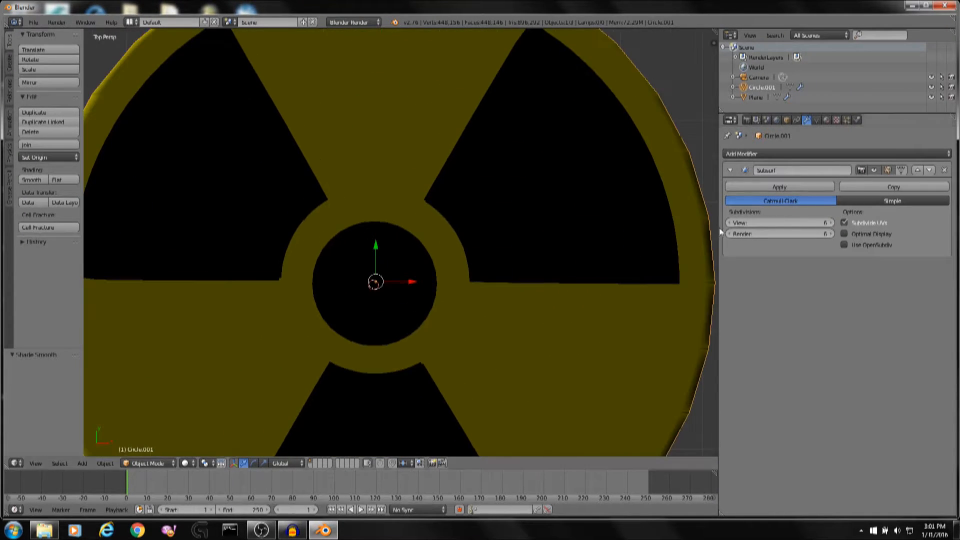
pyautogui.moveTo(795, 223); pyautogui.dragTo(740, 223)
# Switch to the file explorer showing the nuclear reference folder and return to Blender.
pyautogui.moveTo(397, 310); pyautogui.dragTo(465, 235, button='middle')
pyautogui.scroll(-3, 465, 235)
pyautogui.click(911, 6)
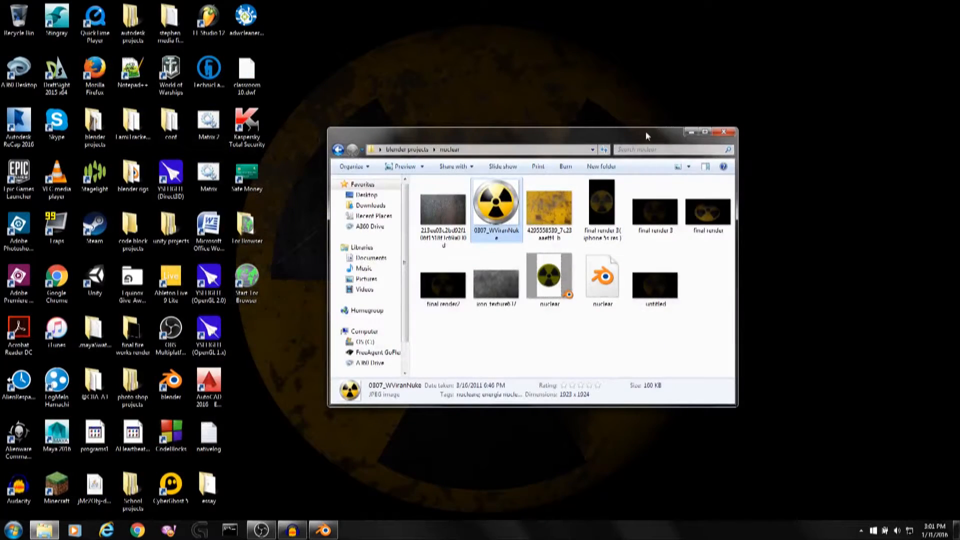
pyautogui.click(692, 132)
pyautogui.click(323, 530)
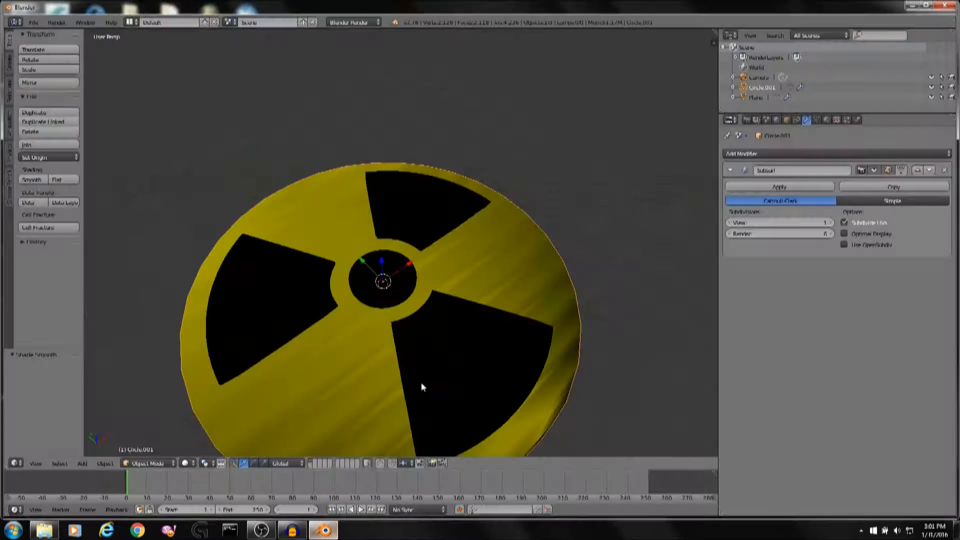
pyautogui.moveTo(469, 281); pyautogui.dragTo(525, 242, button='middle')
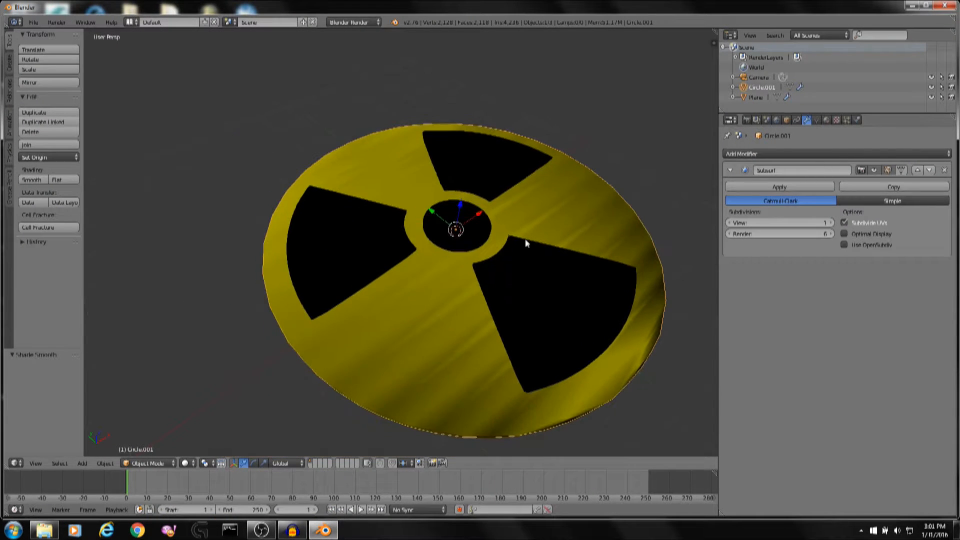
pyautogui.moveTo(591, 183); pyautogui.dragTo(530, 155, button='middle')
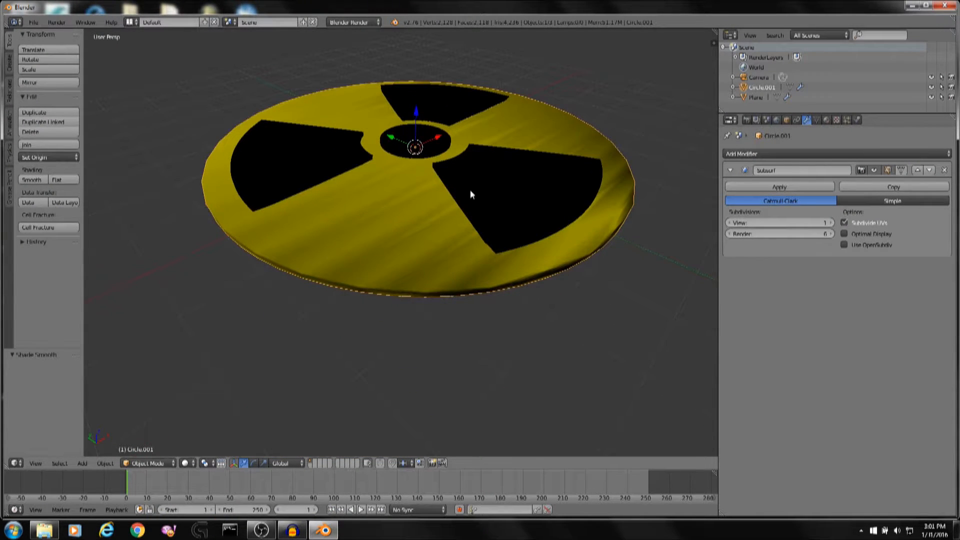
pyautogui.press('a')
pyautogui.press('a')
pyautogui.press('g')
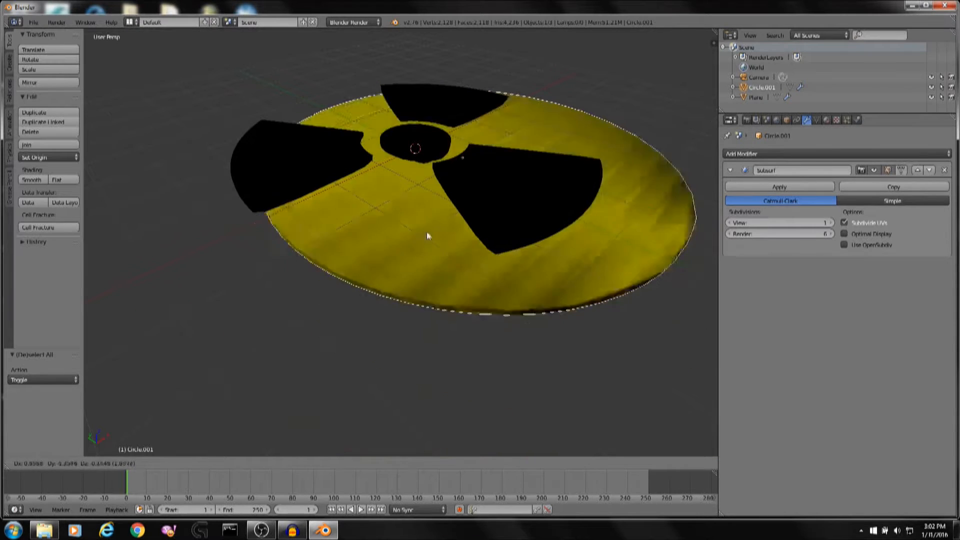
pyautogui.rightClick(509, 256)
# Open the disc material's texture slots and create a new texture.
pyautogui.click(826, 121)
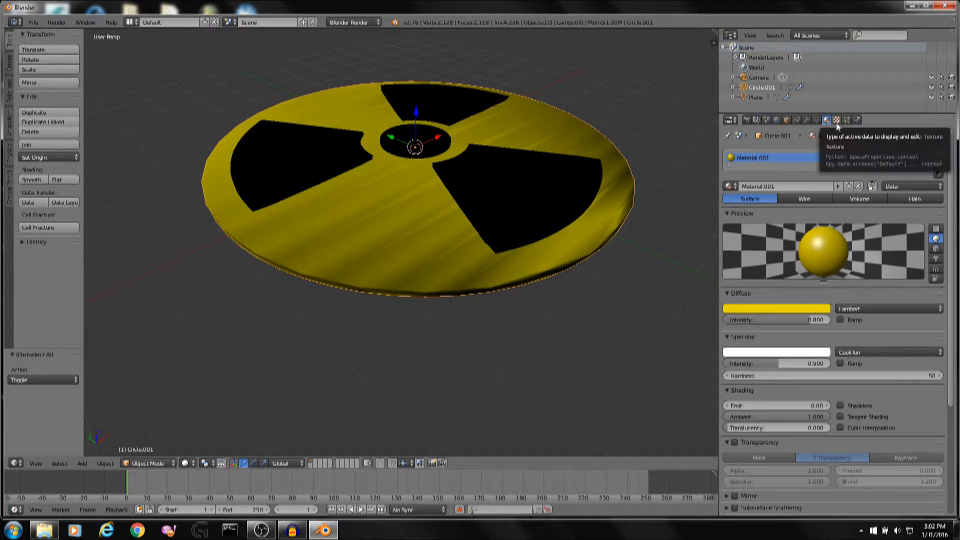
pyautogui.click(837, 121)
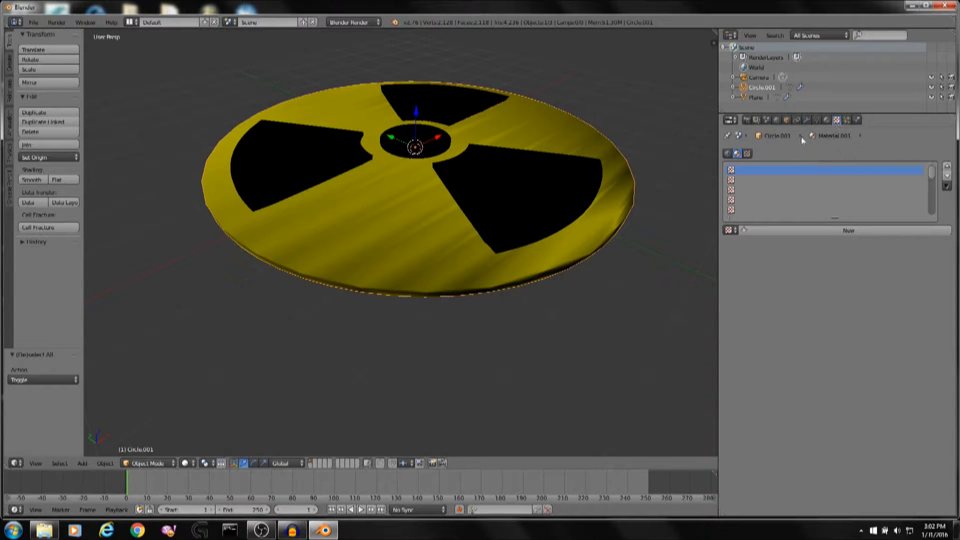
pyautogui.click(749, 153)
pyautogui.click(728, 154)
pyautogui.click(738, 152)
pyautogui.click(845, 230)
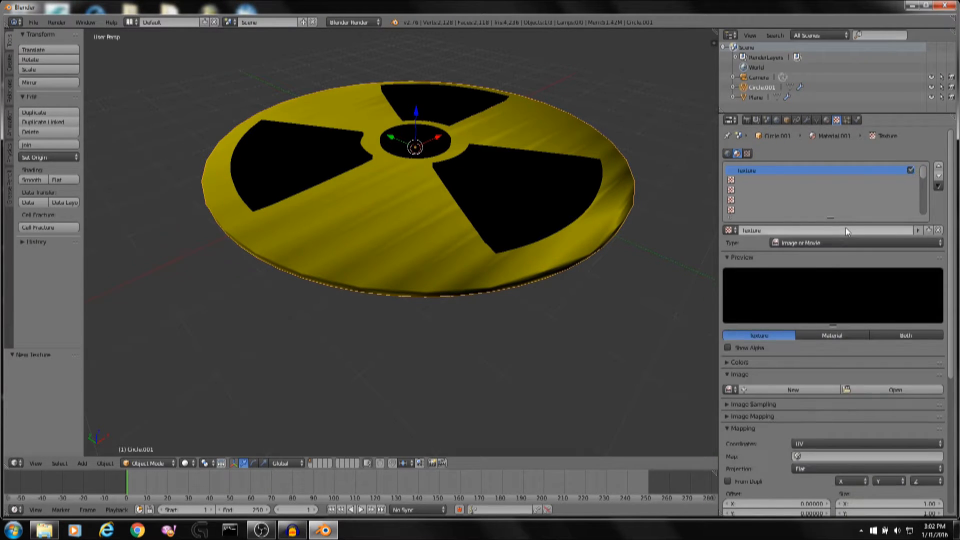
pyautogui.scroll(-3, 845, 244)
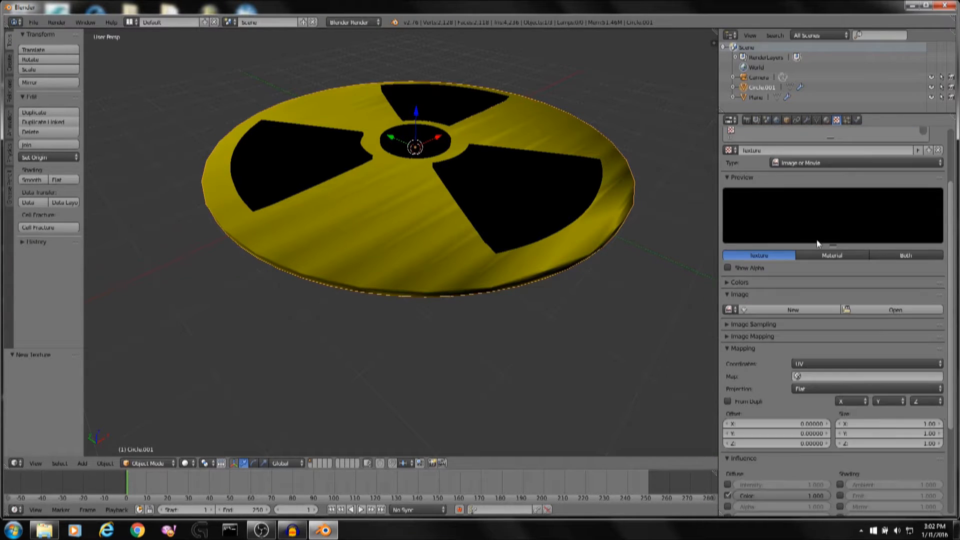
pyautogui.click(884, 308)
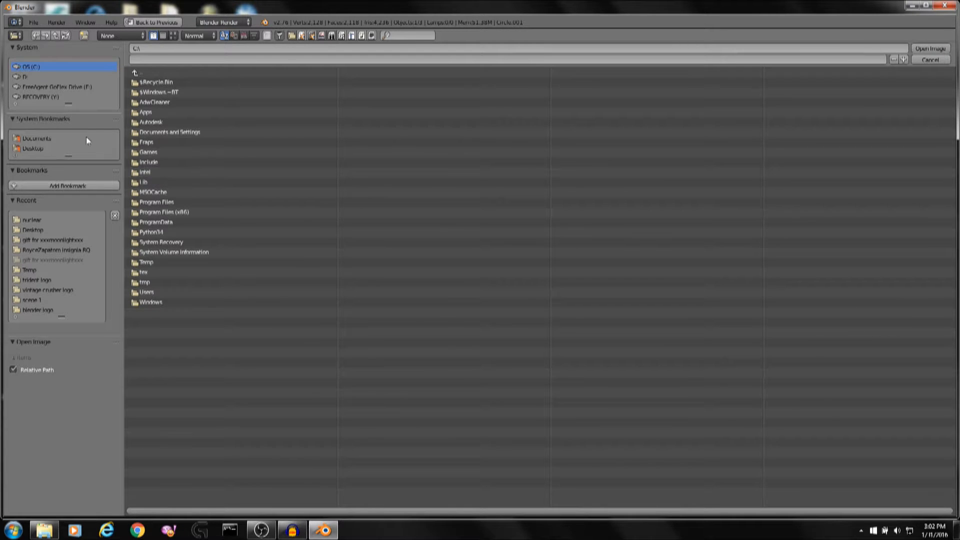
pyautogui.click(50, 149)
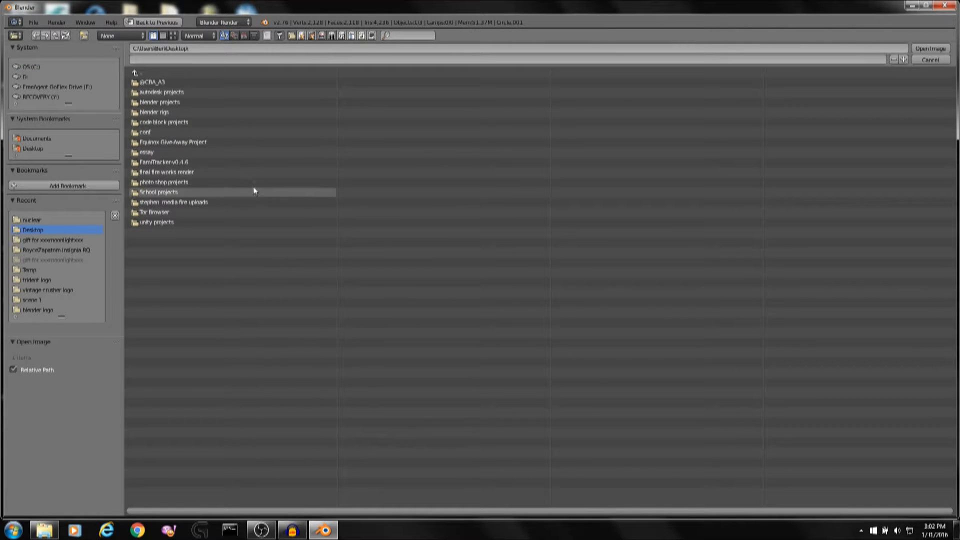
pyautogui.click(224, 102)
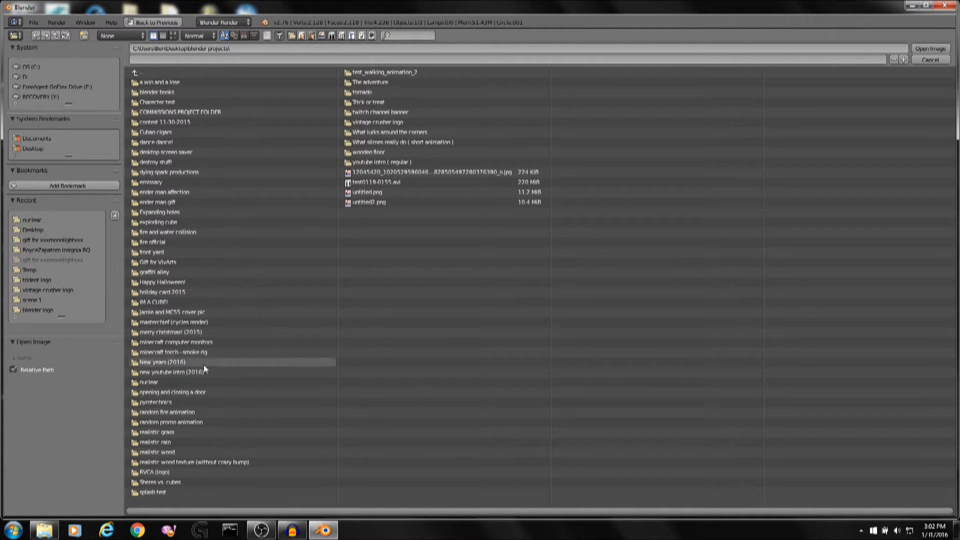
pyautogui.click(198, 382)
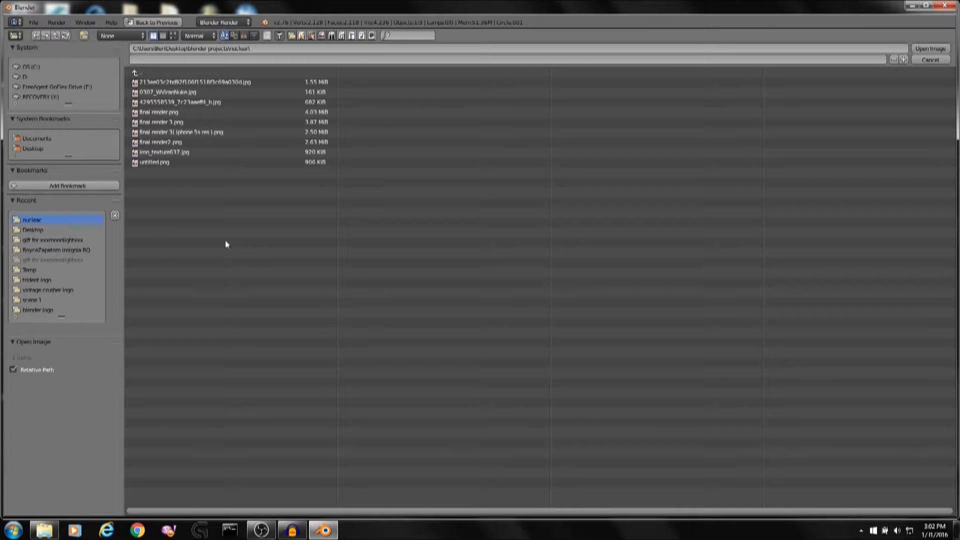
pyautogui.click(15, 532)
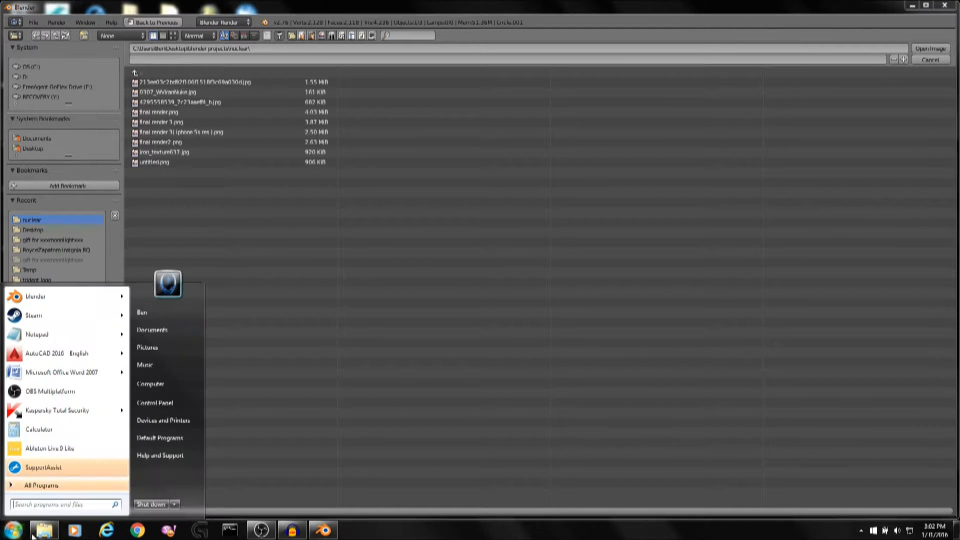
pyautogui.click(42, 532)
pyautogui.click(552, 220)
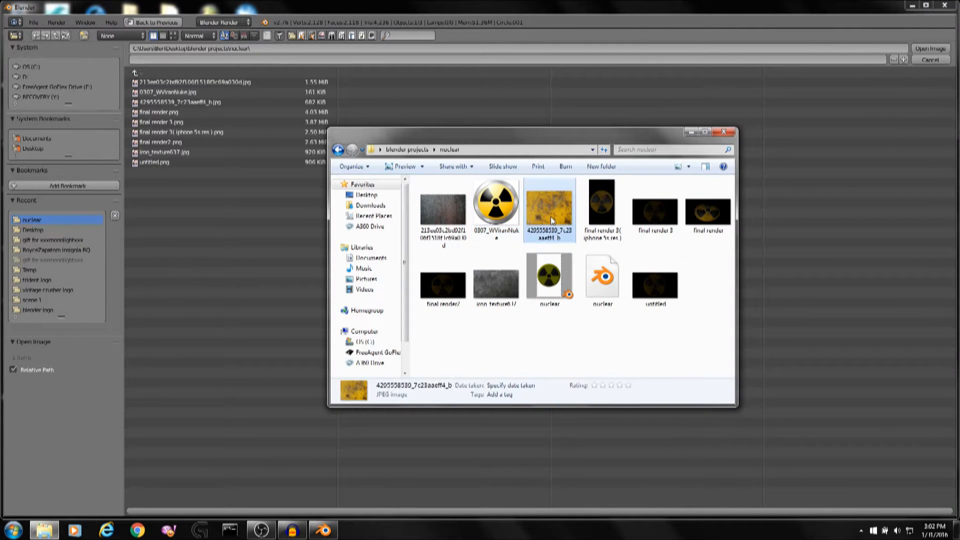
pyautogui.doubleClick(153, 102)
# Switch to top view and enter Edit Mode on the disc with all geometry selected.
pyautogui.scroll(6, 450, 155)
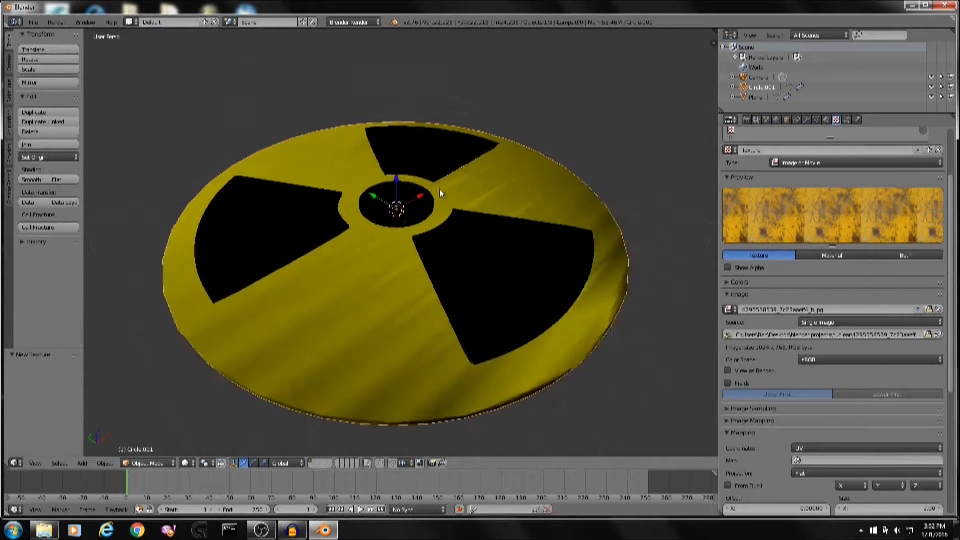
pyautogui.press('KP_7')
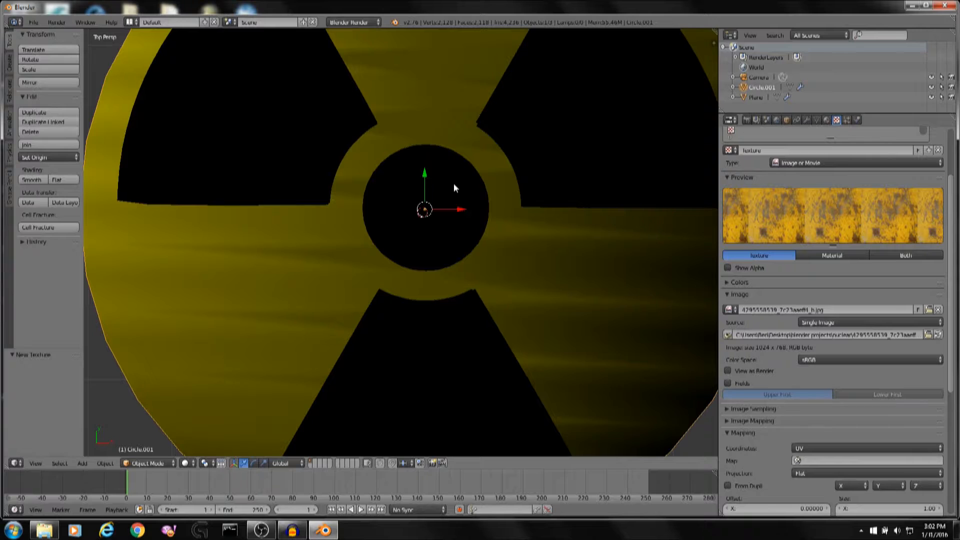
pyautogui.scroll(-5, 454, 188)
pyautogui.press('Tab')
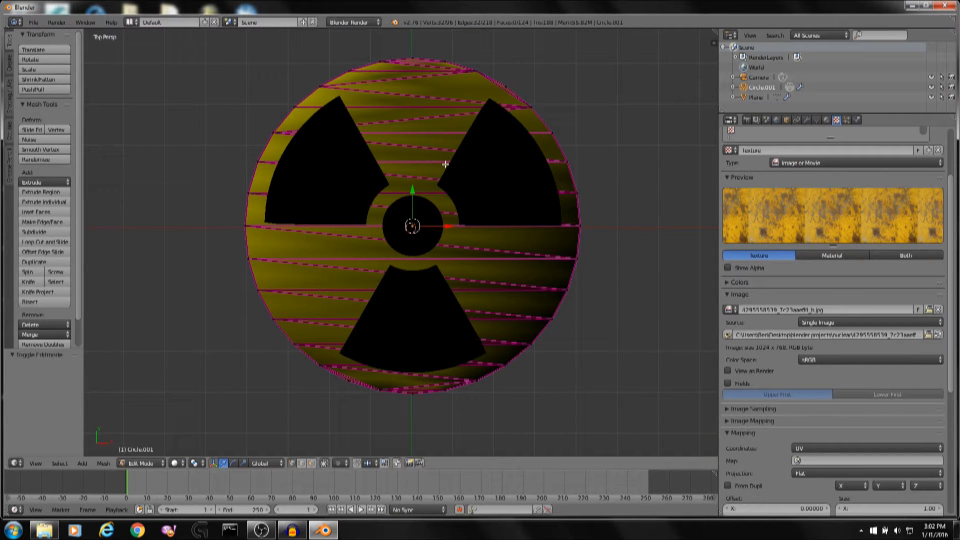
pyautogui.press('a')
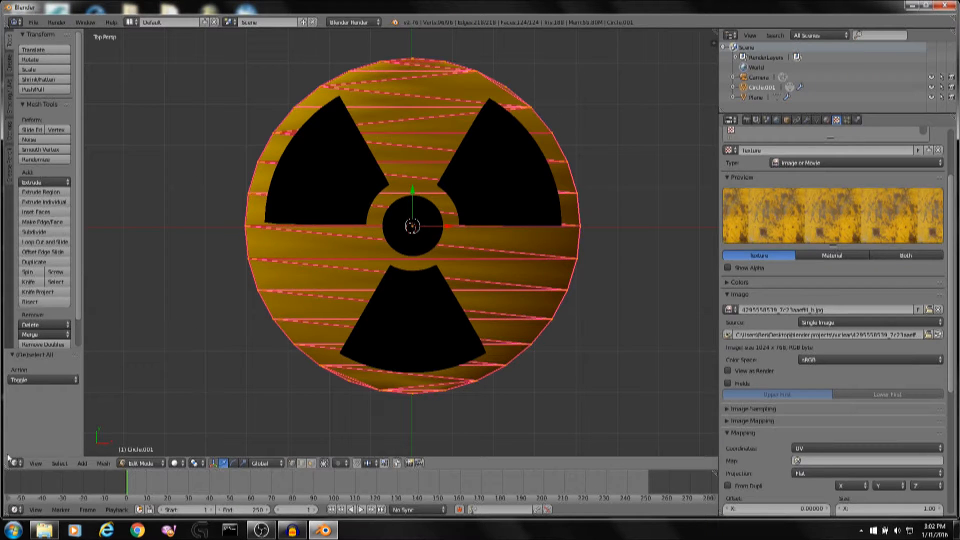
pyautogui.moveTo(6, 466); pyautogui.dragTo(247, 445)
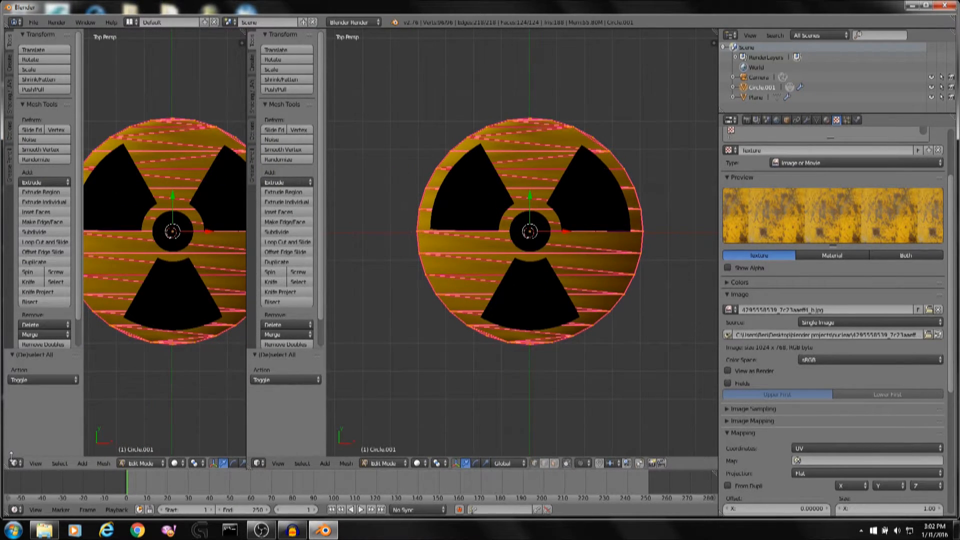
pyautogui.rightClick(246, 420)
pyautogui.click(226, 431)
pyautogui.click(193, 430)
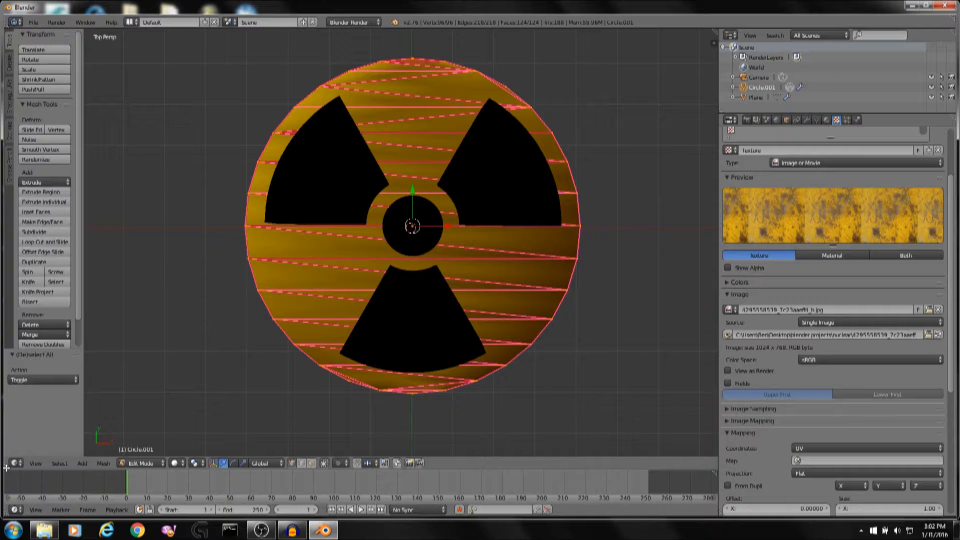
# Split the viewport and turn the new left area into a UV/Image Editor.
pyautogui.moveTo(6, 467); pyautogui.dragTo(277, 446)
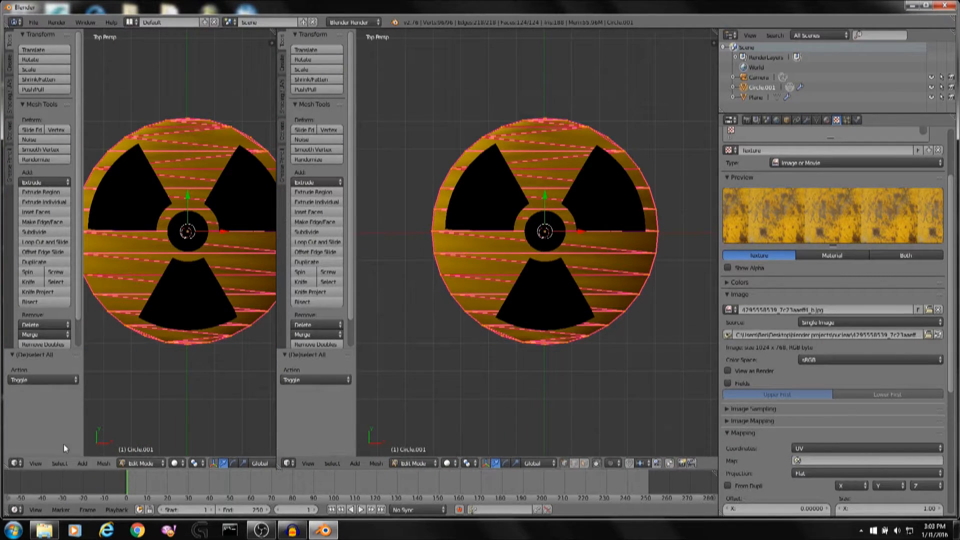
pyautogui.click(16, 464)
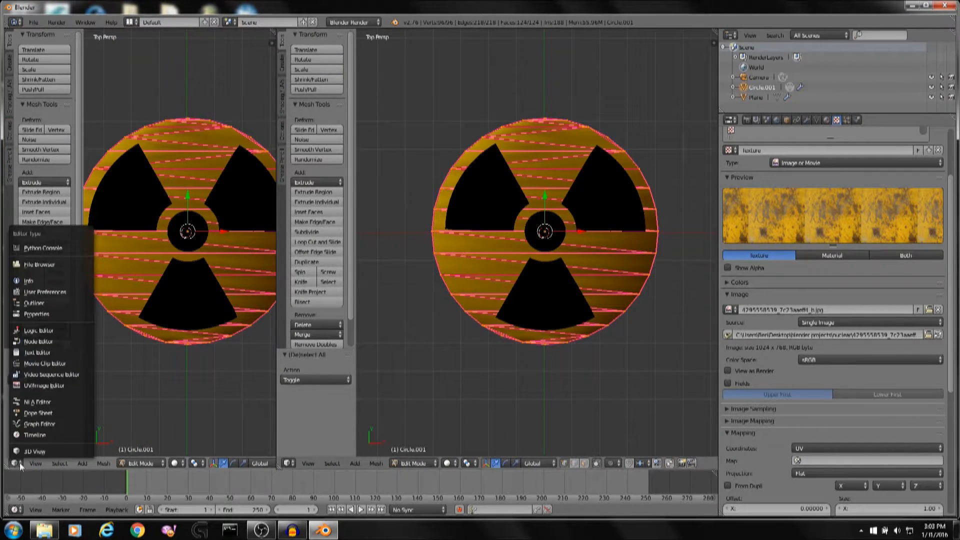
pyautogui.click(71, 385)
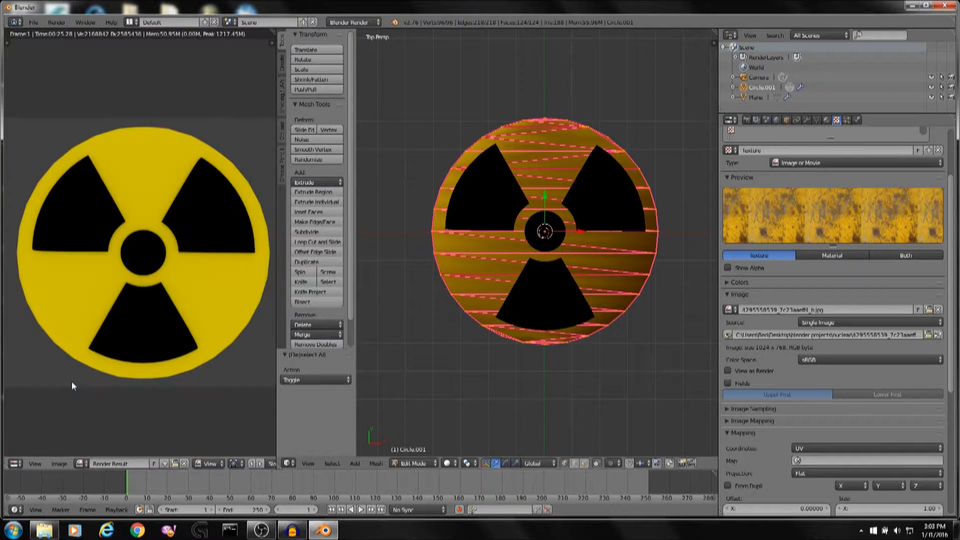
pyautogui.scroll(-2, 98, 451)
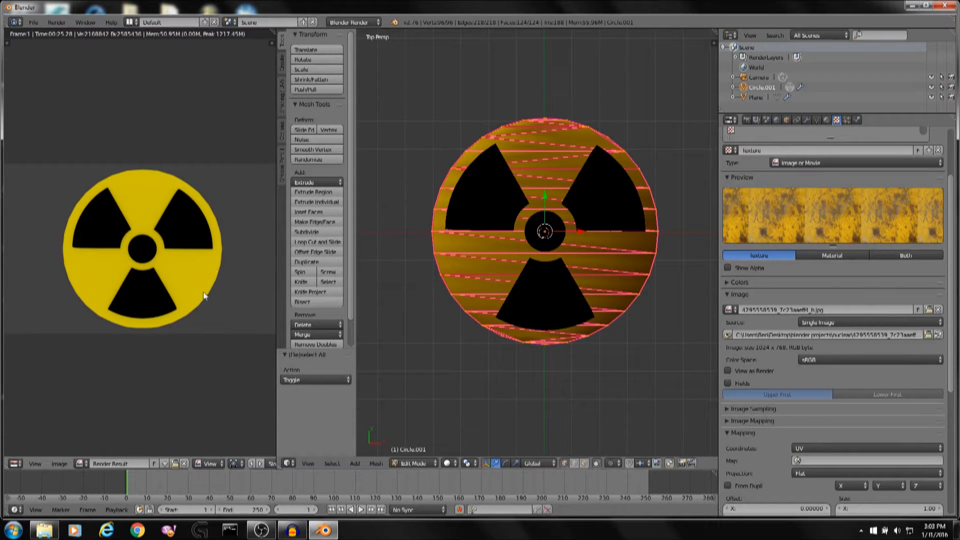
pyautogui.moveTo(276, 260); pyautogui.dragTo(458, 280)
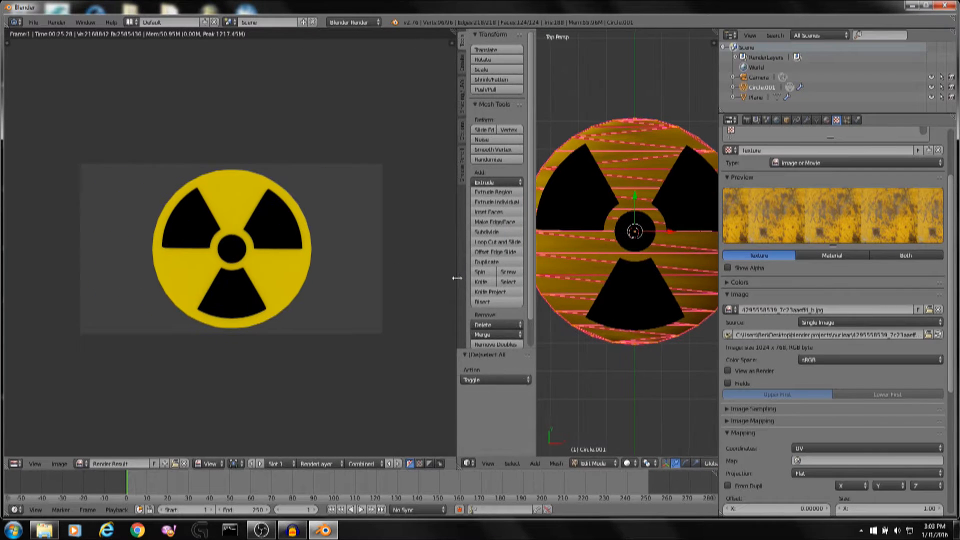
pyautogui.scroll(2, 347, 245)
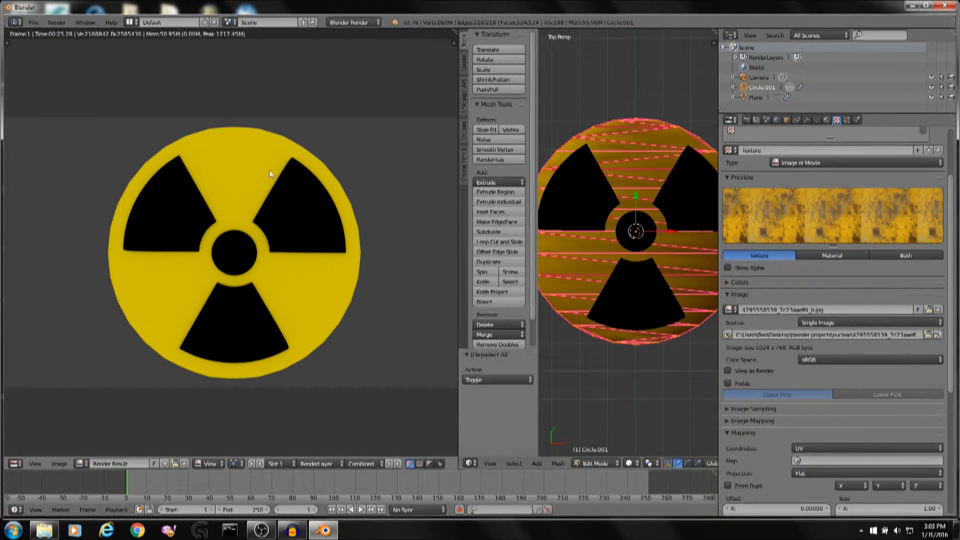
pyautogui.click(80, 463)
pyautogui.click(84, 465)
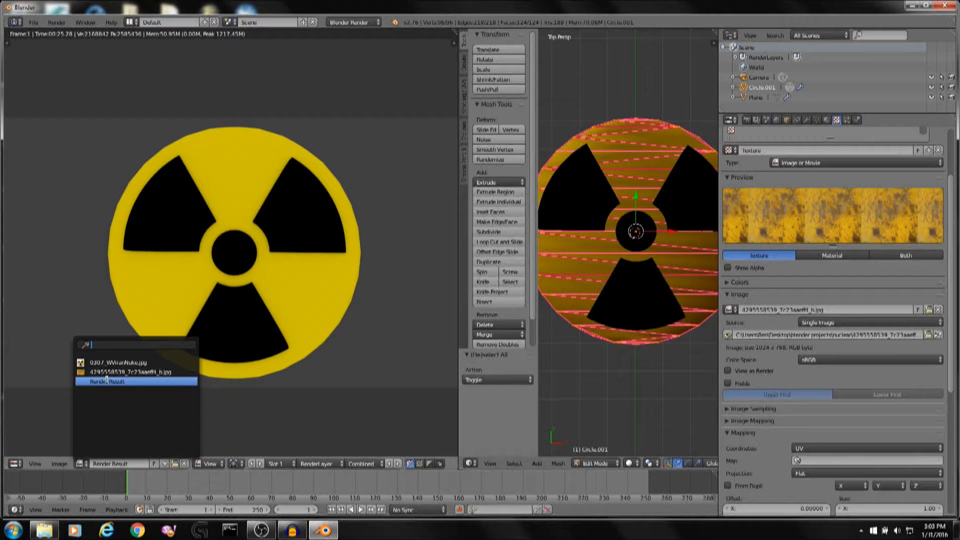
pyautogui.click(139, 372)
pyautogui.press('Home')
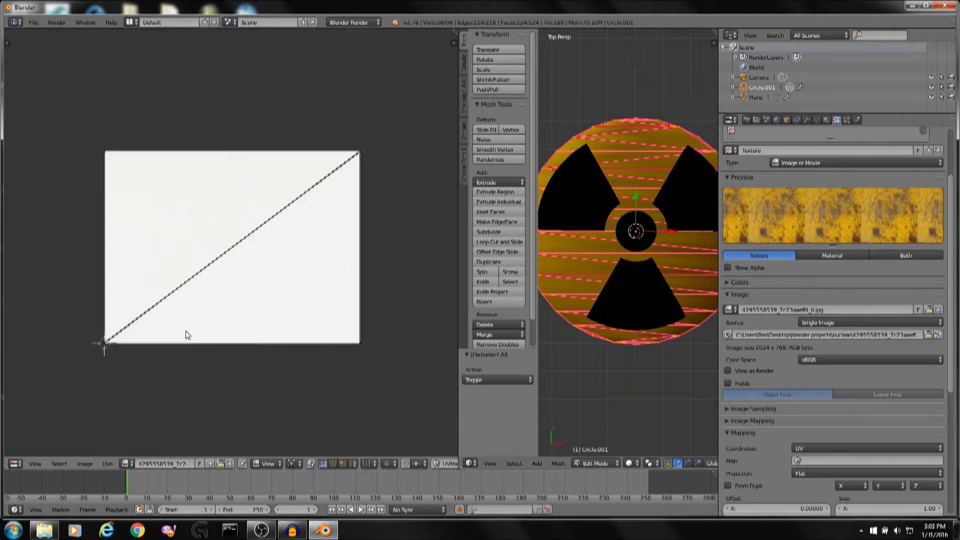
pyautogui.scroll(1, 188, 335)
pyautogui.moveTo(458, 354); pyautogui.dragTo(406, 380)
pyautogui.scroll(-1, 176, 275)
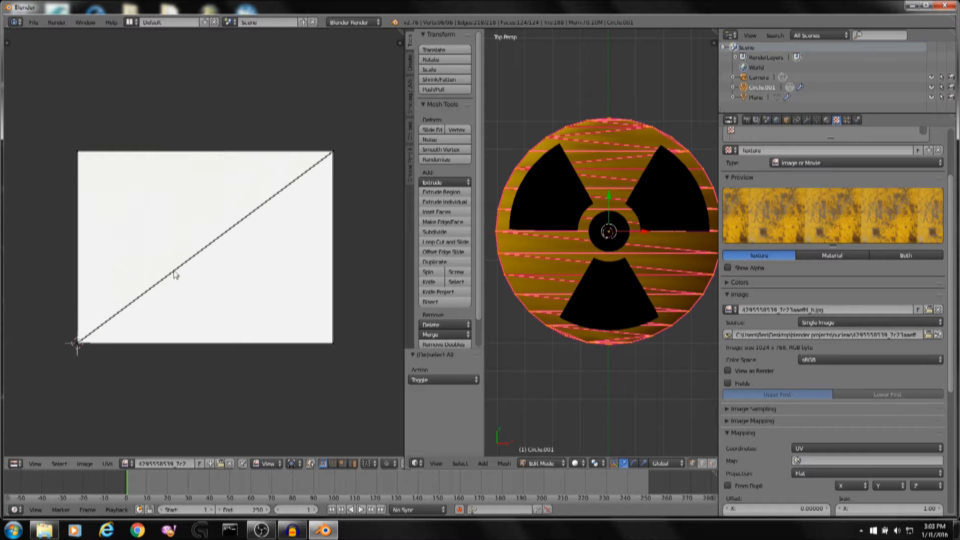
pyautogui.scroll(1, 214, 272)
# Try to unwrap the mesh with the current selection.
pyautogui.press('a')
pyautogui.press('g')
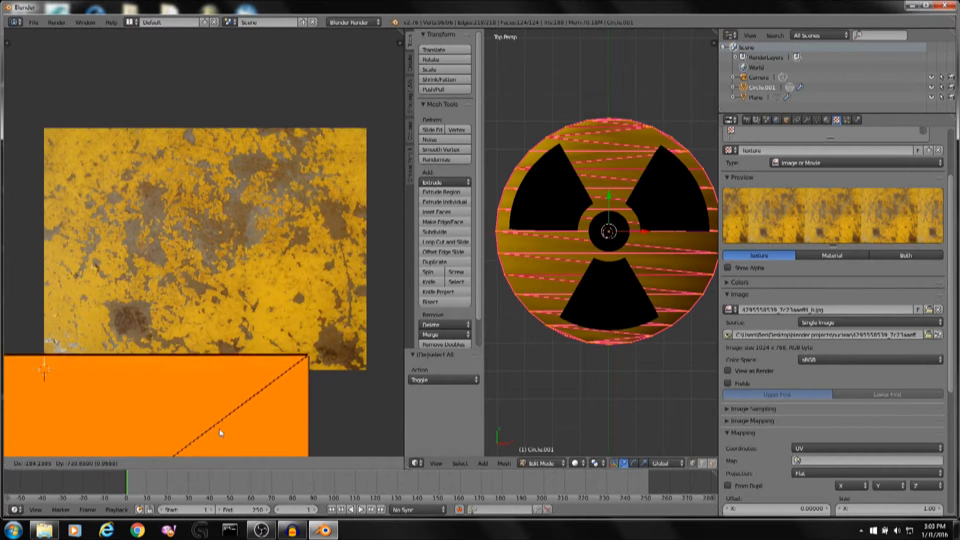
pyautogui.rightClick(234, 52)
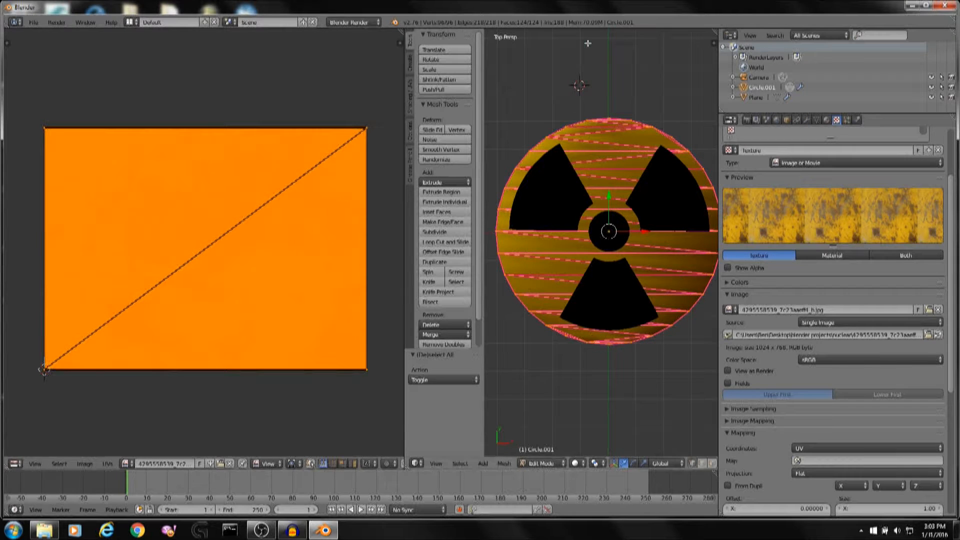
pyautogui.press('u')
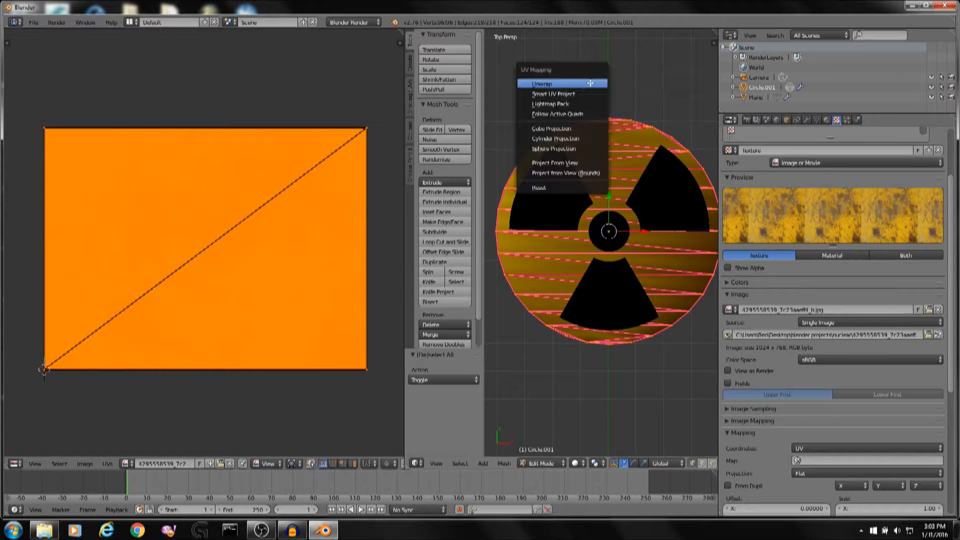
pyautogui.click(590, 83)
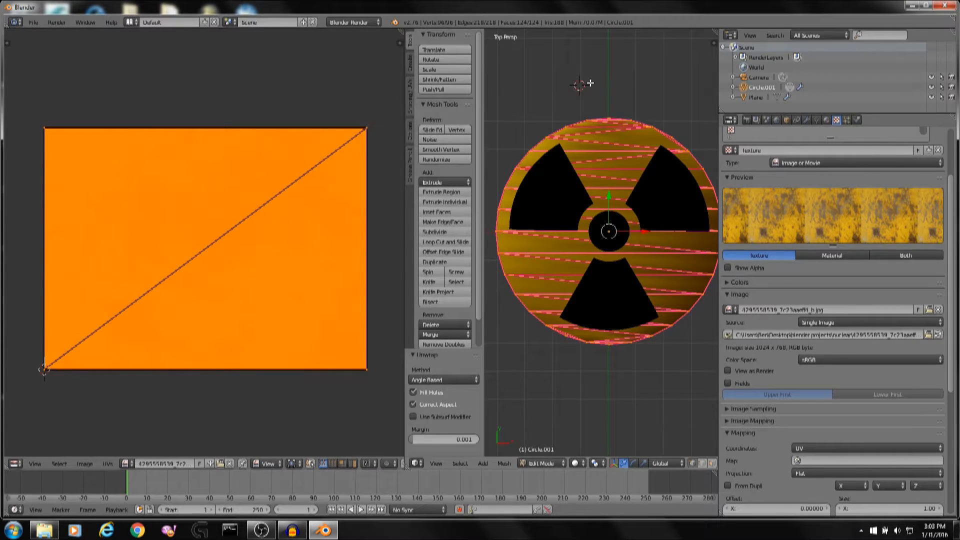
pyautogui.moveTo(590, 84); pyautogui.dragTo(622, 95, button='middle')
# Circle-select the whole disc from top view and unwrap it onto the image.
pyautogui.press('a')
pyautogui.press('KP_7')
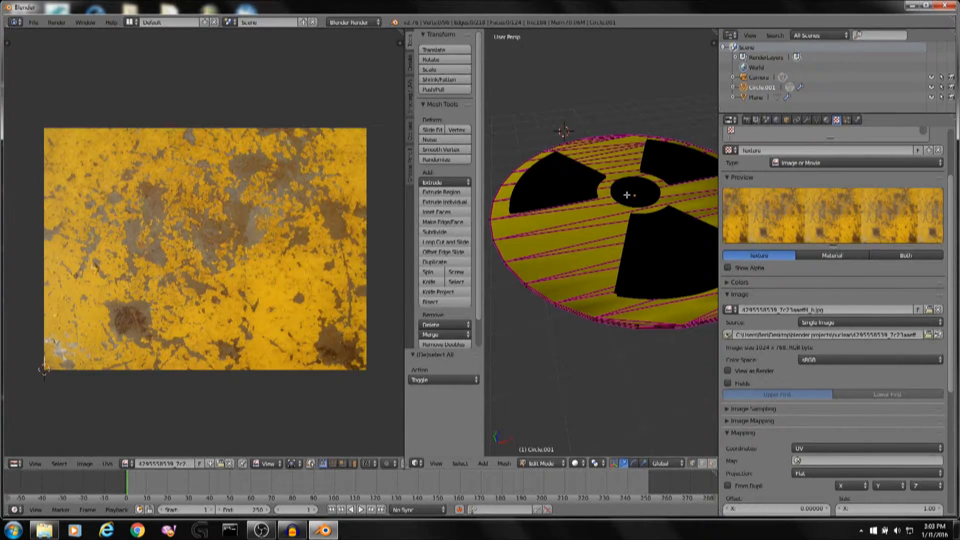
pyautogui.keyDown('shift'); pyautogui.moveTo(644, 171); pyautogui.dragTo(622, 166, button='middle'); pyautogui.keyUp('shift')
pyautogui.press('c')
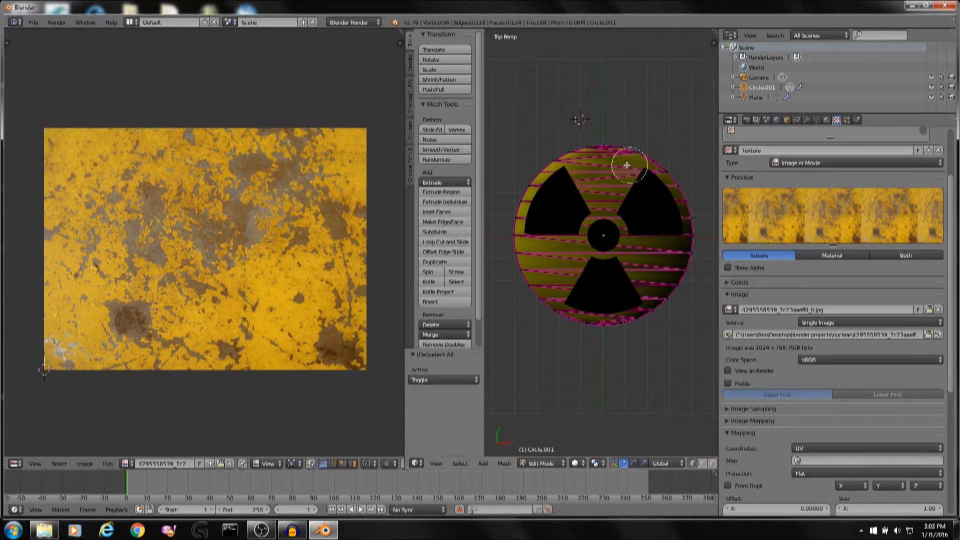
pyautogui.moveTo(663, 170)
pyautogui.mouseDown()
pyautogui.moveTo(622, 151)
pyautogui.moveTo(541, 185)
pyautogui.moveTo(536, 294)
pyautogui.moveTo(622, 311)
pyautogui.moveTo(687, 280)
pyautogui.moveTo(693, 200)
pyautogui.moveTo(671, 173)
pyautogui.mouseUp()
pyautogui.press('u')
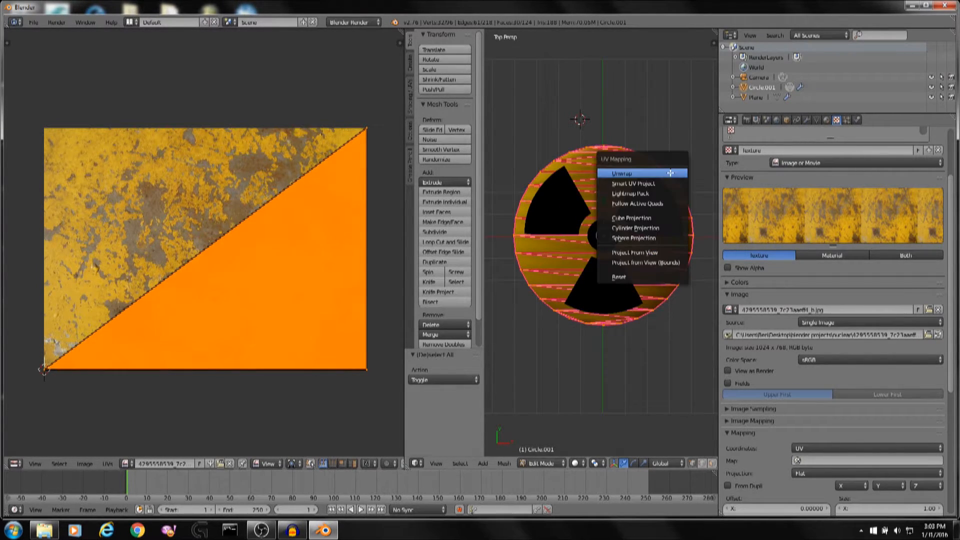
pyautogui.click(670, 173)
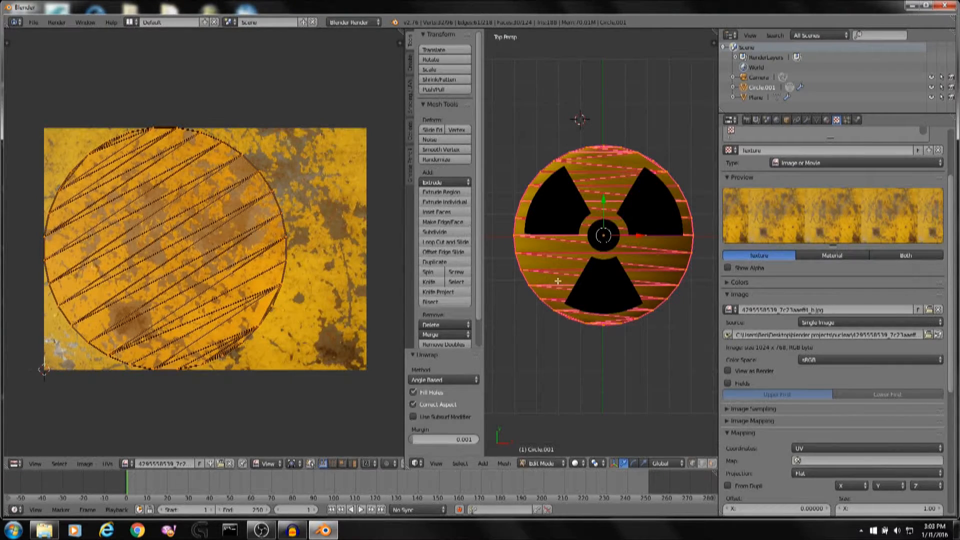
# Move the disc's UV island 0.32 along X on the texture image.
pyautogui.moveTo(193, 283); pyautogui.dragTo(211, 288, button='middle')
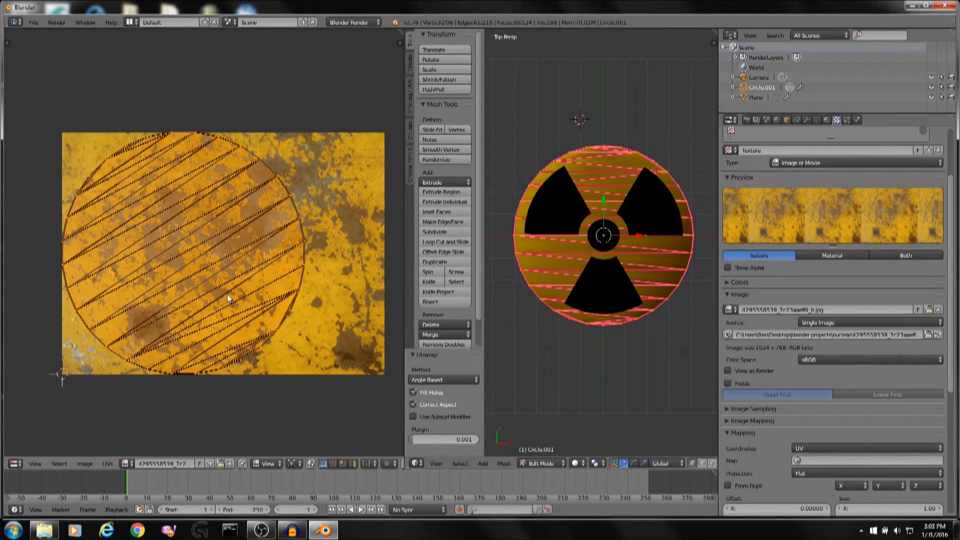
pyautogui.press('g')
pyautogui.press('x')
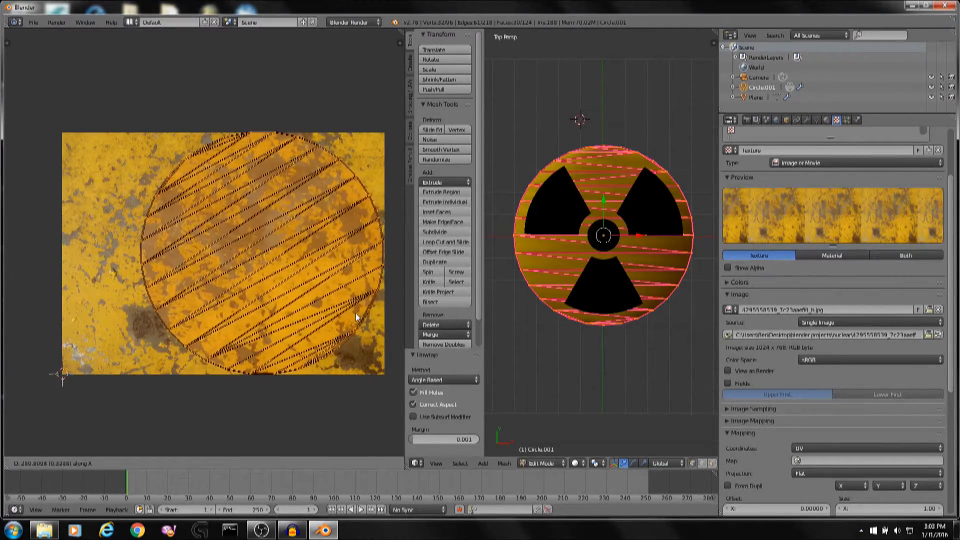
pyautogui.click(354, 314)
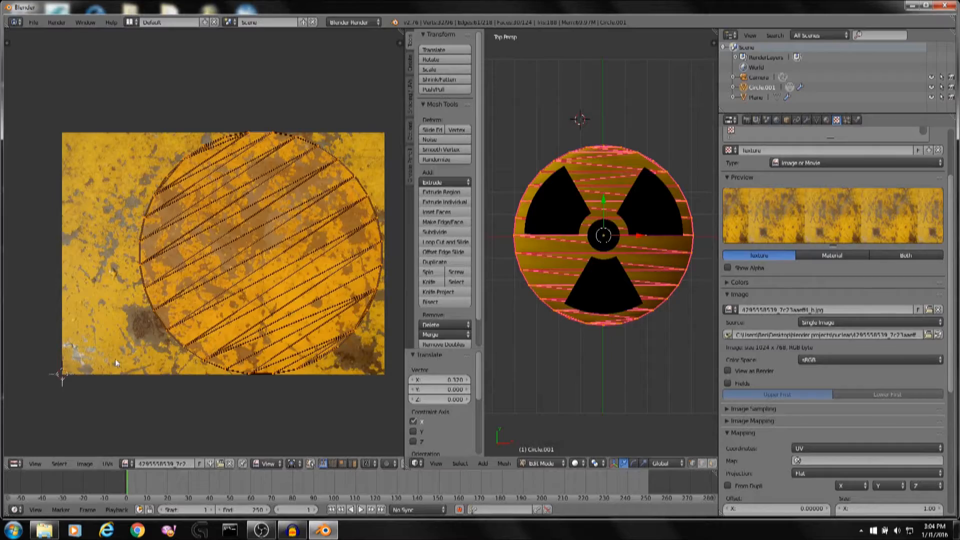
pyautogui.moveTo(115, 359); pyautogui.dragTo(193, 317, button='middle')
pyautogui.scroll(5, 193, 317)
pyautogui.moveTo(122, 383); pyautogui.dragTo(319, 212, button='middle')
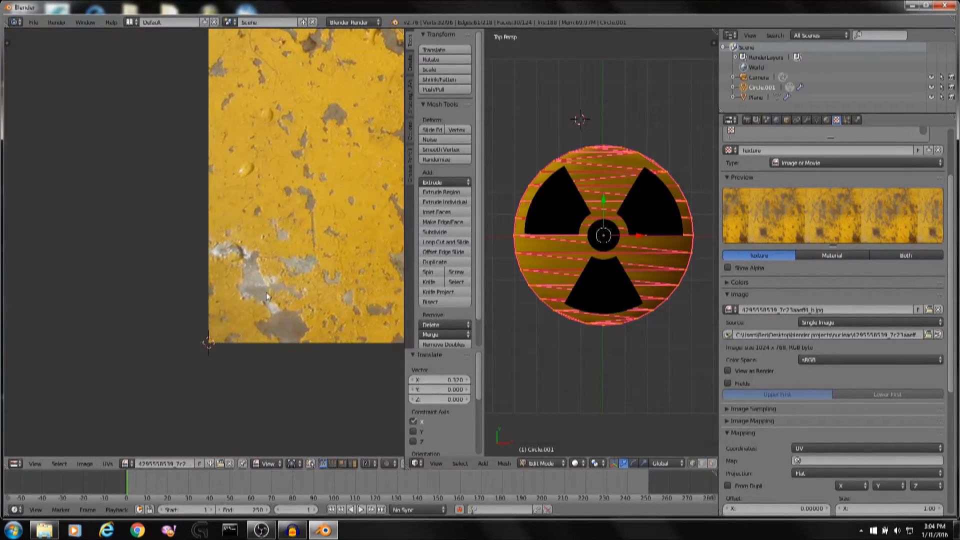
pyautogui.scroll(-4, 239, 303)
pyautogui.moveTo(279, 287); pyautogui.dragTo(94, 373, button='middle')
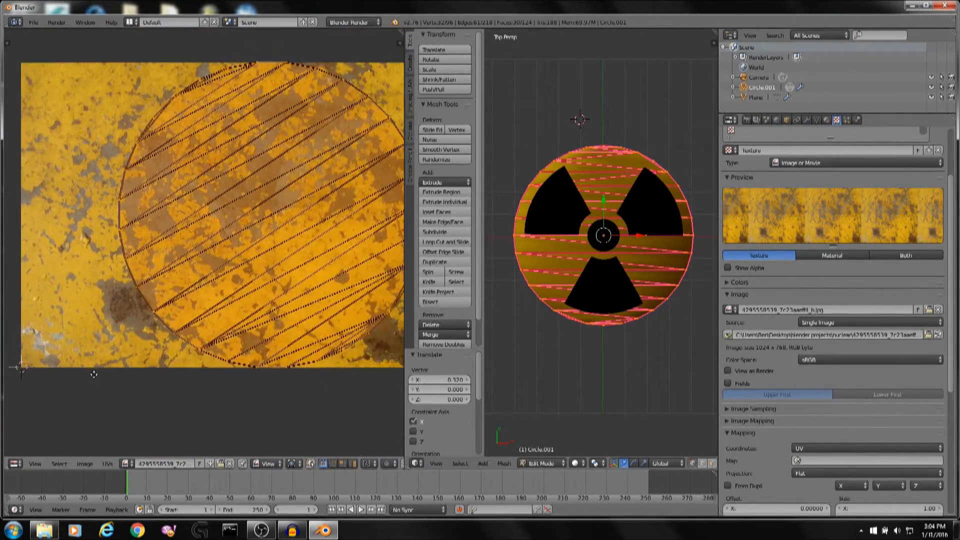
# Leave Edit Mode and render the textured disc through the camera.
pyautogui.scroll(-1, 249, 301)
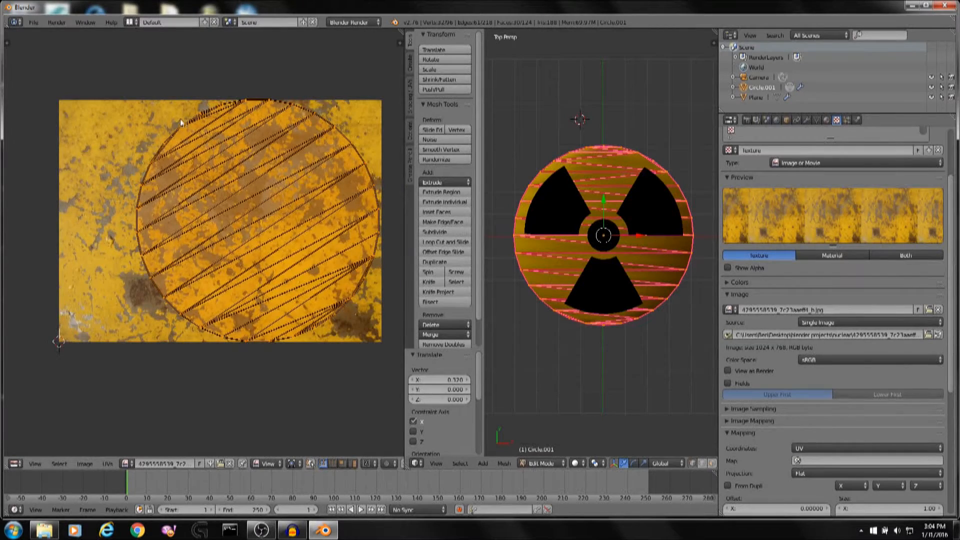
pyautogui.moveTo(587, 258); pyautogui.dragTo(628, 240, button='middle')
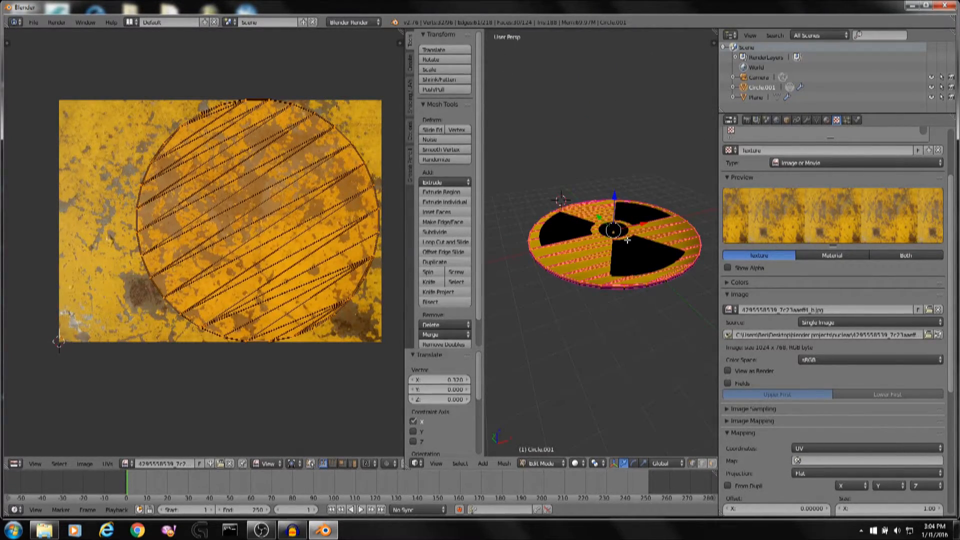
pyautogui.press('Tab')
pyautogui.press('F12')
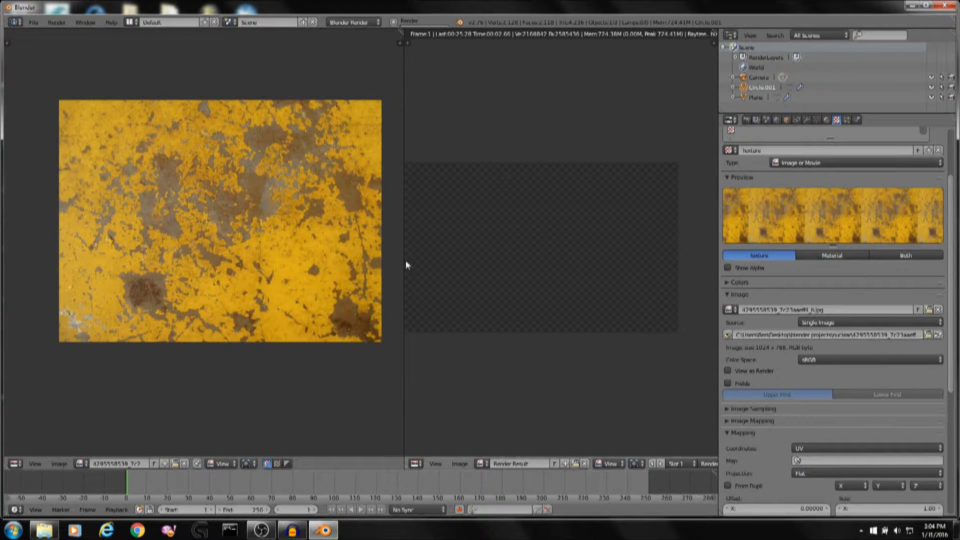
# Enlarge the render result area and zoom in on it to inspect the rendered disc.
pyautogui.moveTo(405, 261); pyautogui.dragTo(185, 261)
pyautogui.scroll(2, 448, 230)
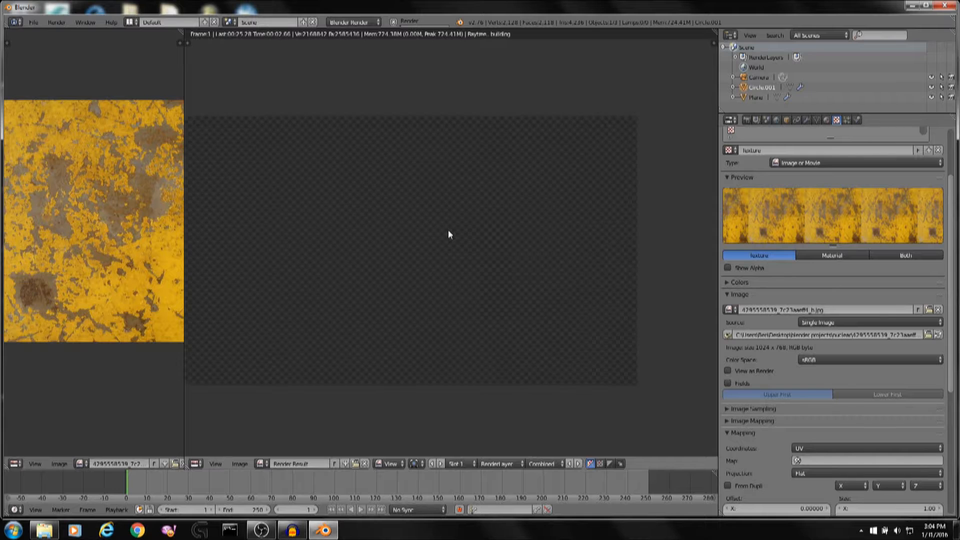
pyautogui.moveTo(449, 231); pyautogui.dragTo(501, 241, button='middle')
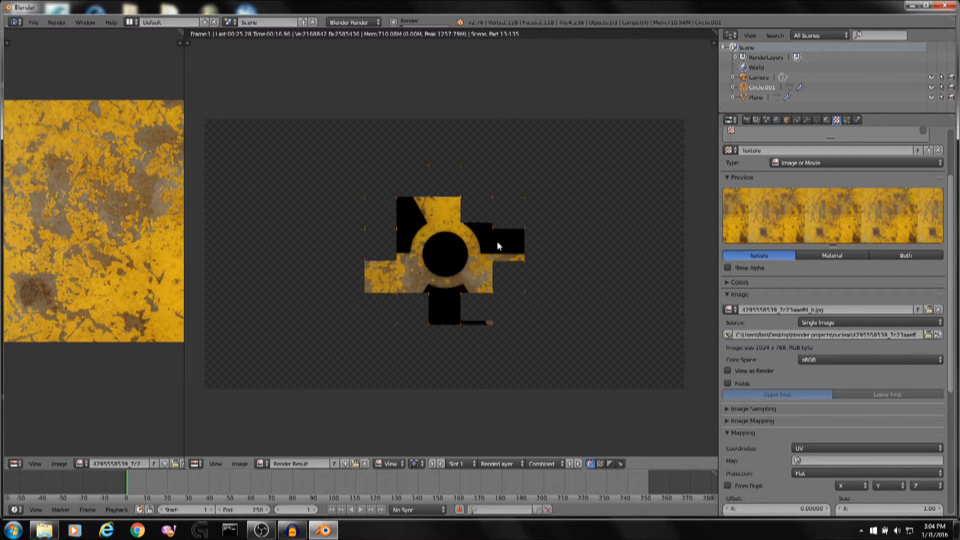
pyautogui.scroll(1, 497, 242)
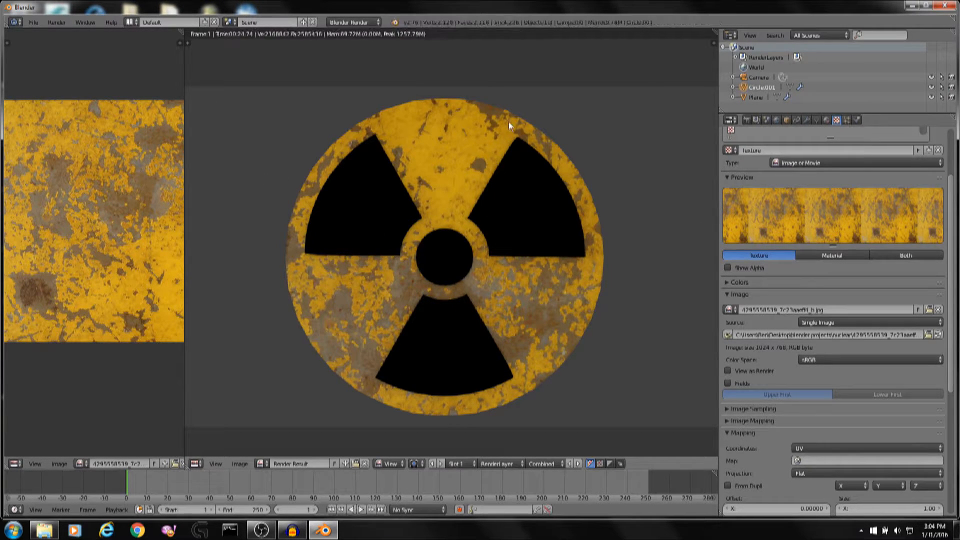
pyautogui.scroll(1, 532, 135)
pyautogui.scroll(2, 495, 235)
pyautogui.scroll(-4, 445, 133)
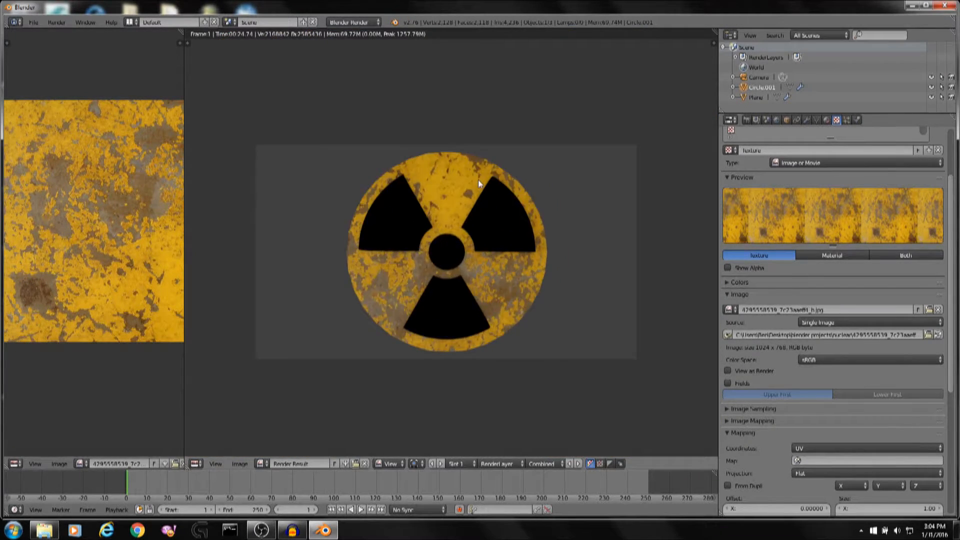
pyautogui.scroll(2, 478, 179)
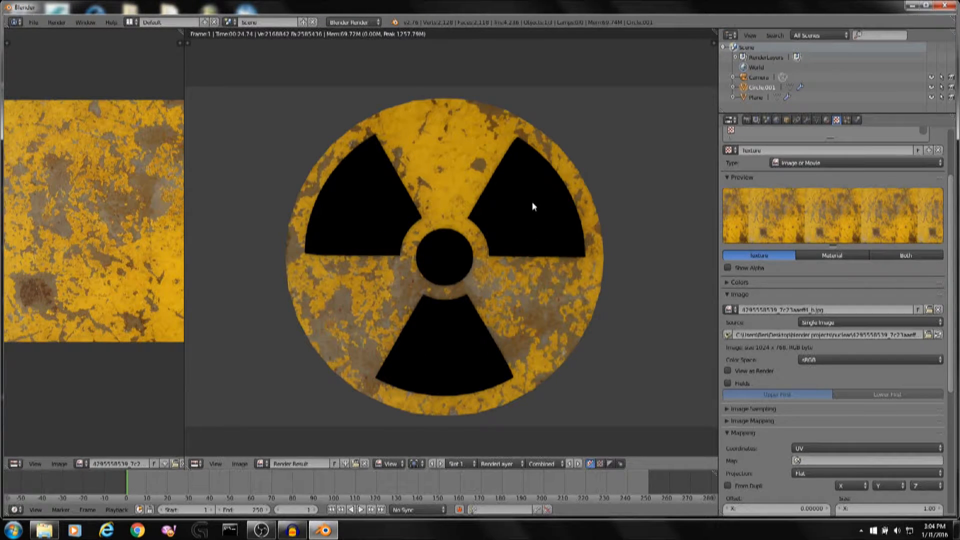
pyautogui.scroll(-6, 861, 300)
pyautogui.scroll(3, 869, 311)
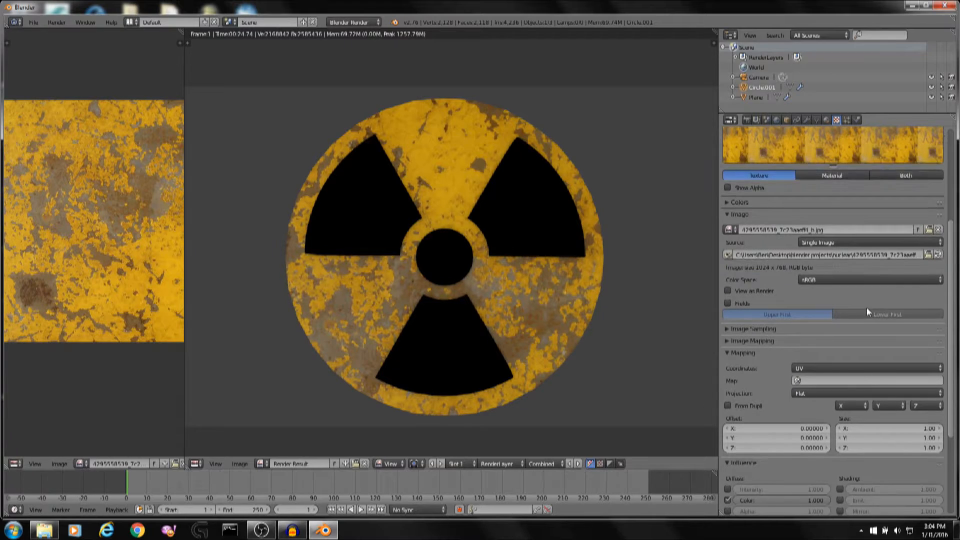
# Enable the Normal influence of the disc's image texture.
pyautogui.click(749, 329)
pyautogui.scroll(4, 785, 347)
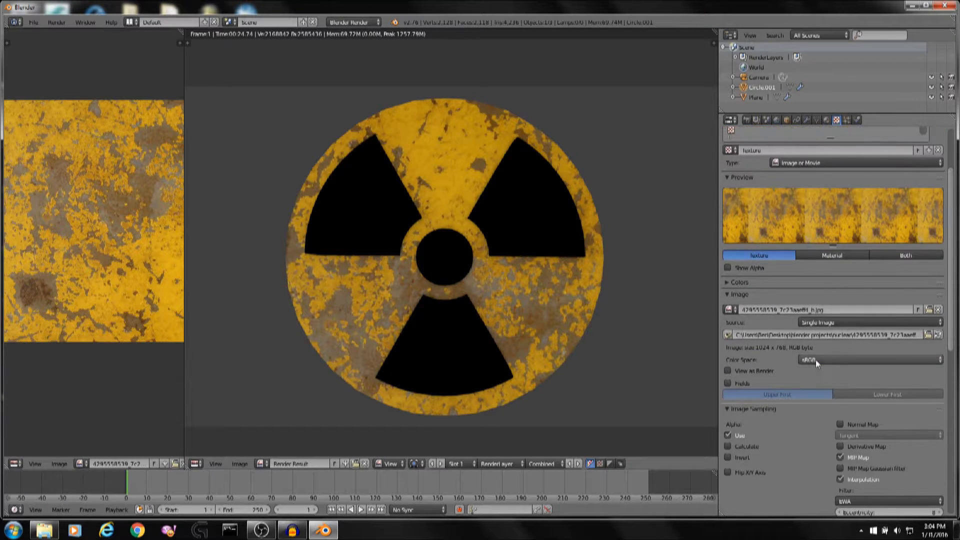
pyautogui.scroll(-12, 848, 286)
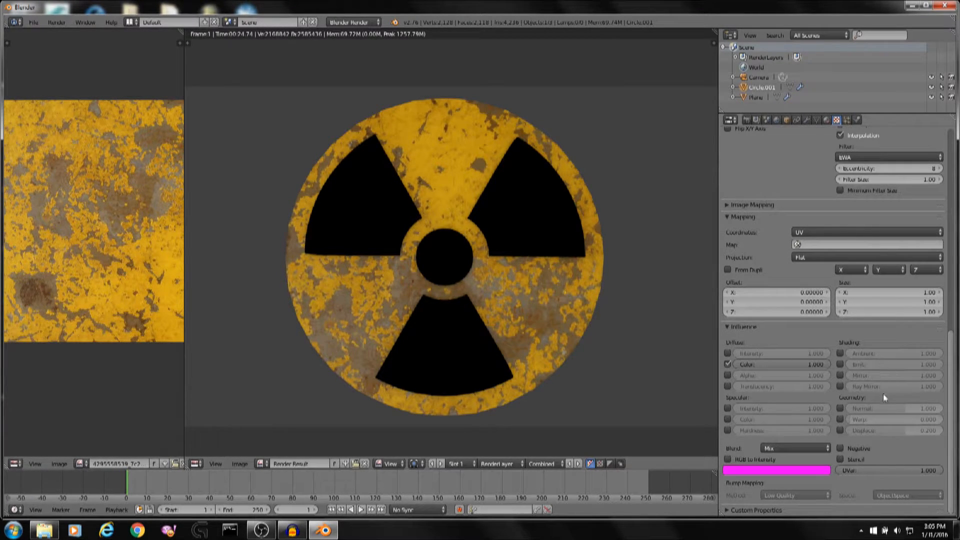
pyautogui.click(841, 406)
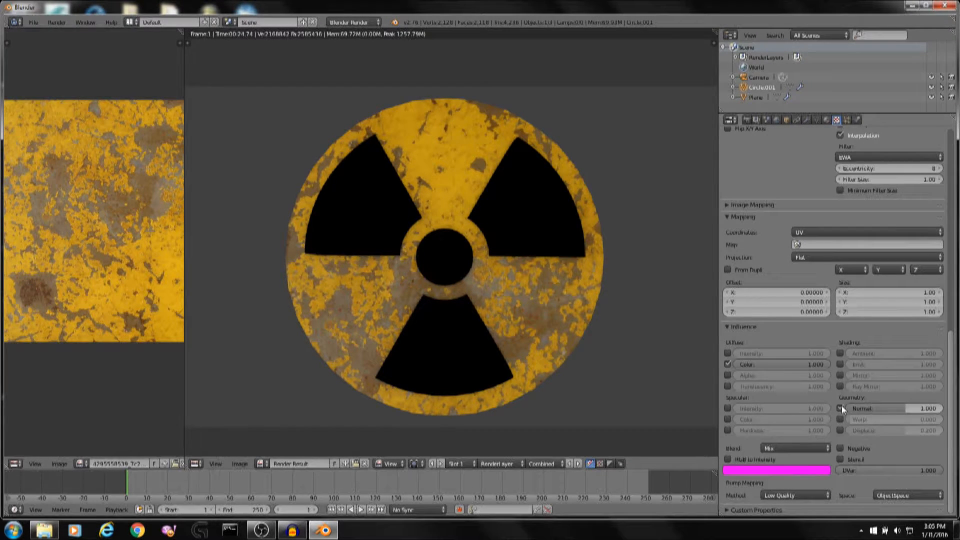
# Close the render and switch the 3D viewport to Rendered shading to preview the disc.
pyautogui.press('Escape')
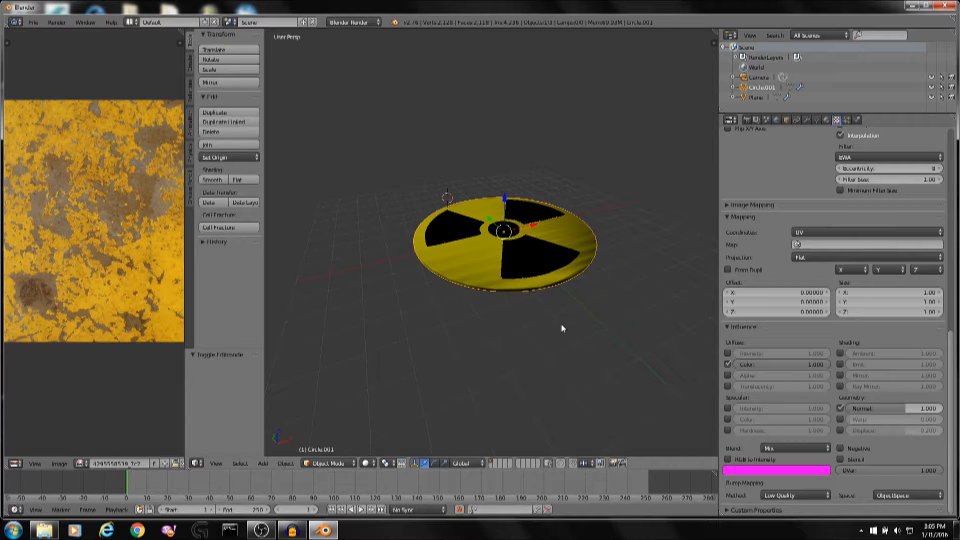
pyautogui.scroll(3, 561, 323)
pyautogui.click(366, 463)
pyautogui.click(387, 396)
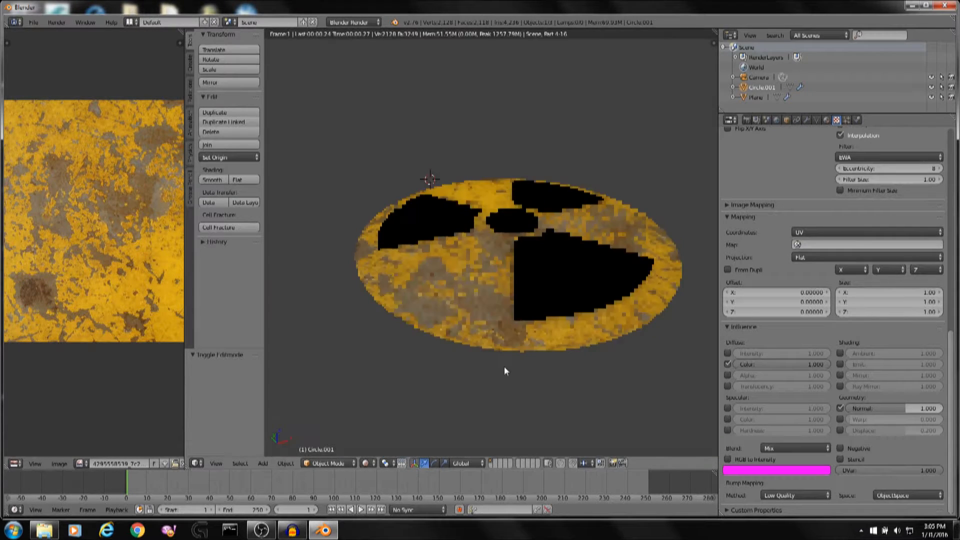
pyautogui.scroll(3, 504, 366)
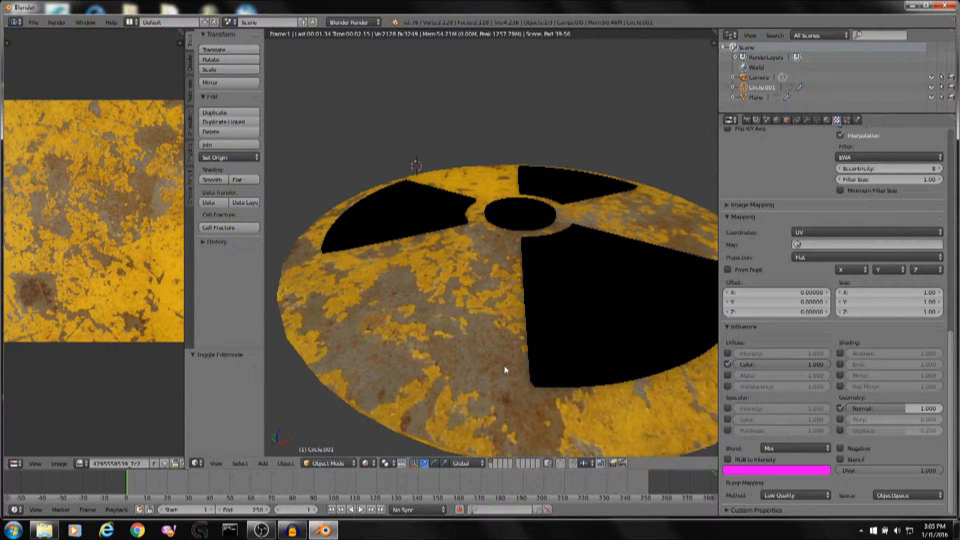
# Raise the texture's Normal influence to about 4.743 and render the disc again.
pyautogui.moveTo(890, 409); pyautogui.dragTo(921, 409)
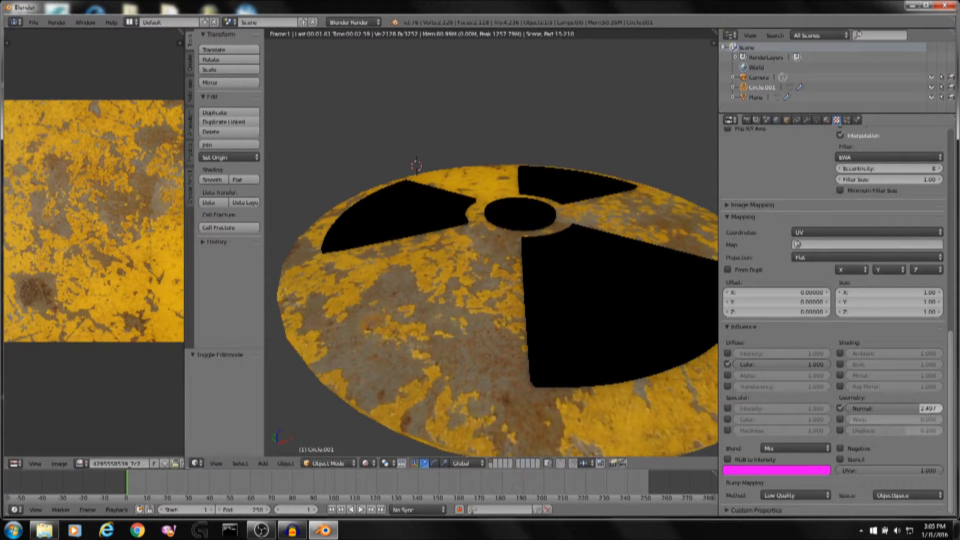
pyautogui.moveTo(926, 409); pyautogui.dragTo(942, 409)
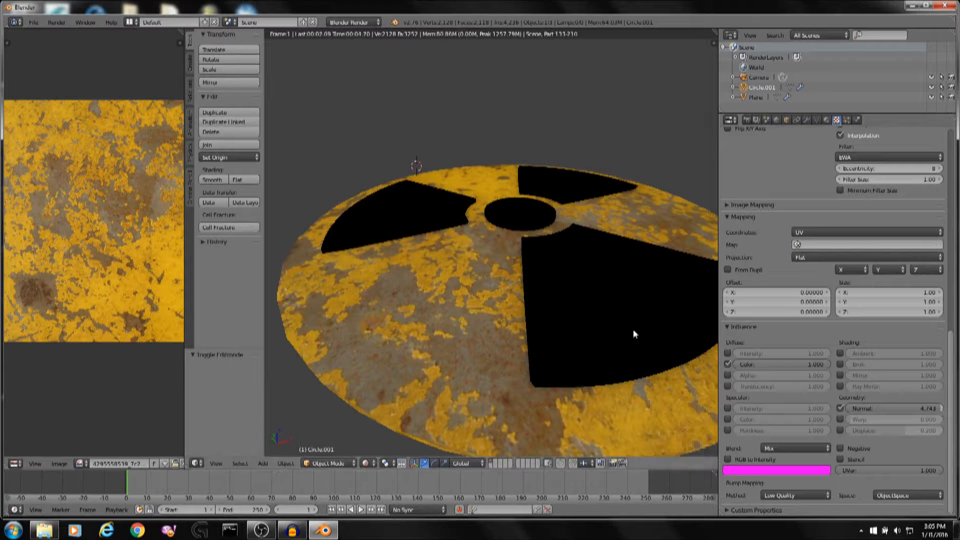
pyautogui.press('F12')
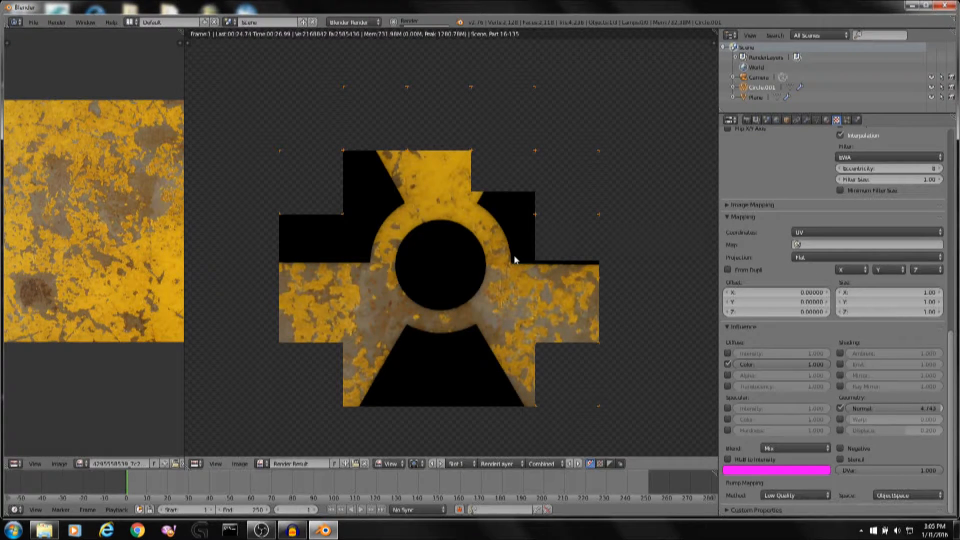
# Zoom in and out on the new render to inspect the bump detail, then close it.
pyautogui.scroll(3, 515, 260)
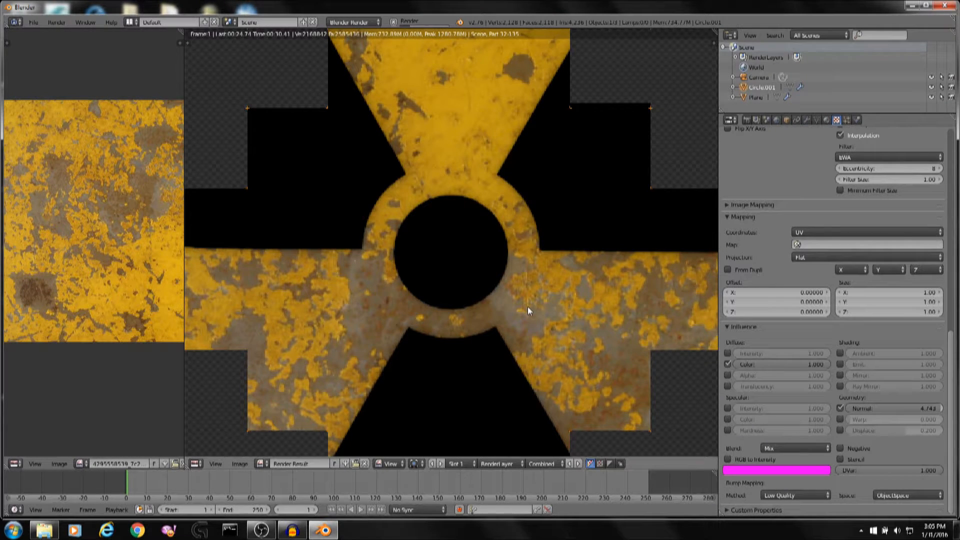
pyautogui.scroll(-1, 545, 310)
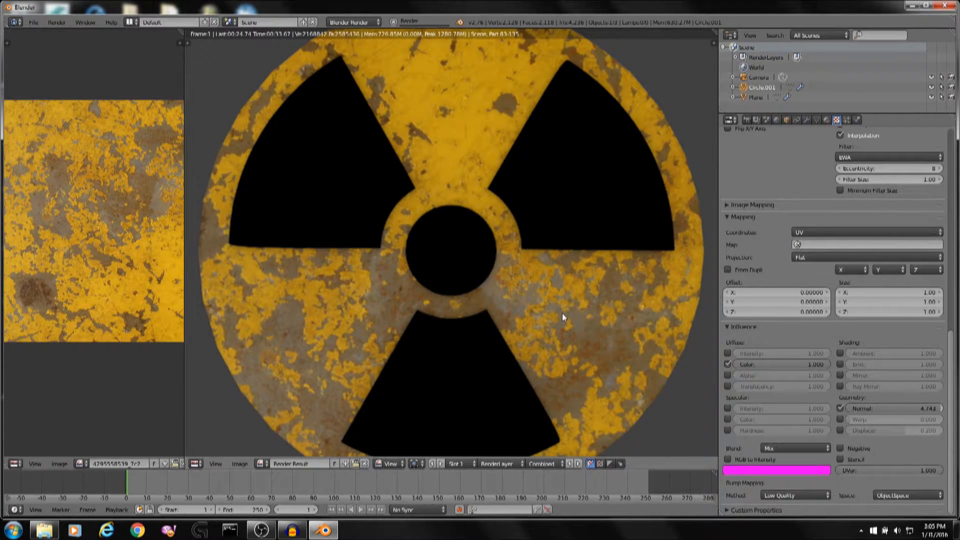
pyautogui.scroll(2, 562, 316)
pyautogui.scroll(-5, 575, 156)
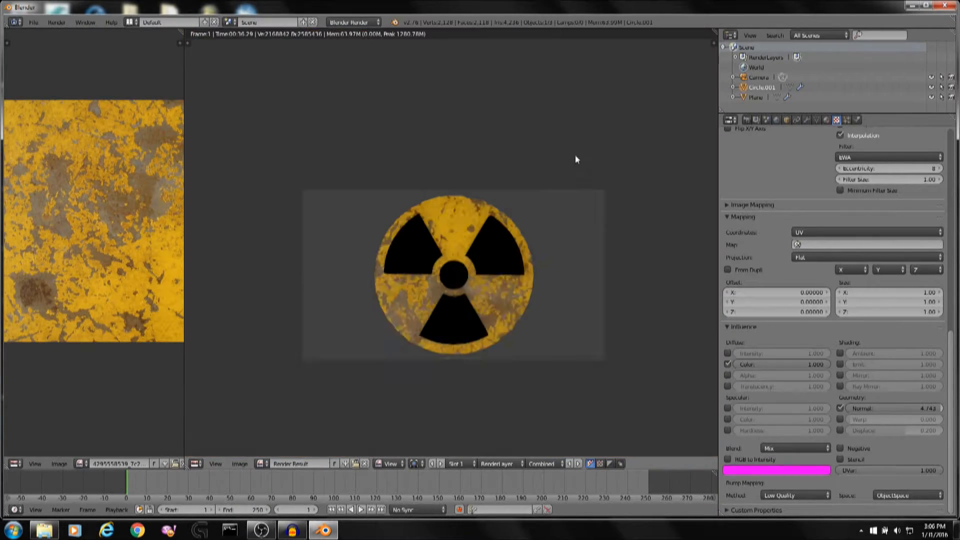
pyautogui.scroll(4, 580, 173)
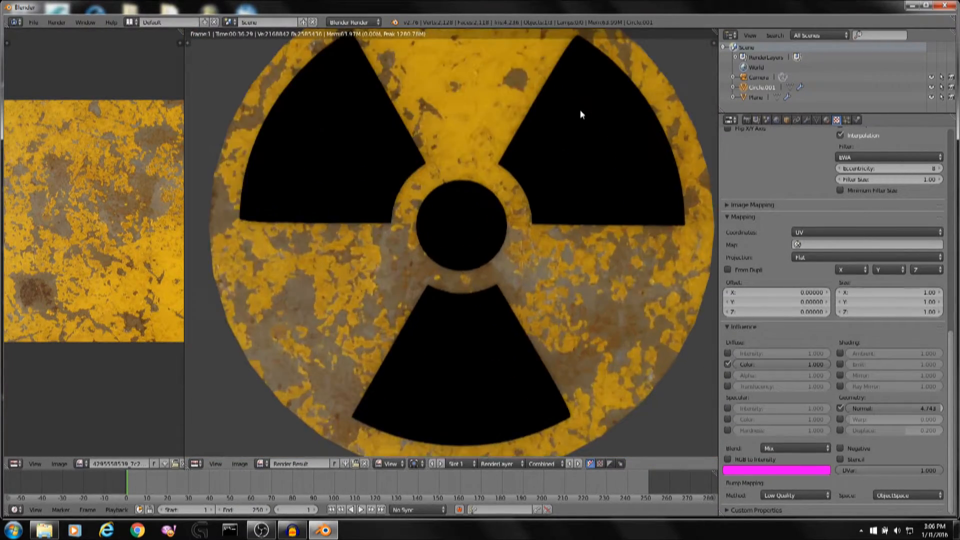
pyautogui.press('Escape')
# Disable the Normal influence and switch the viewport back to textured solid view.
pyautogui.click(842, 407)
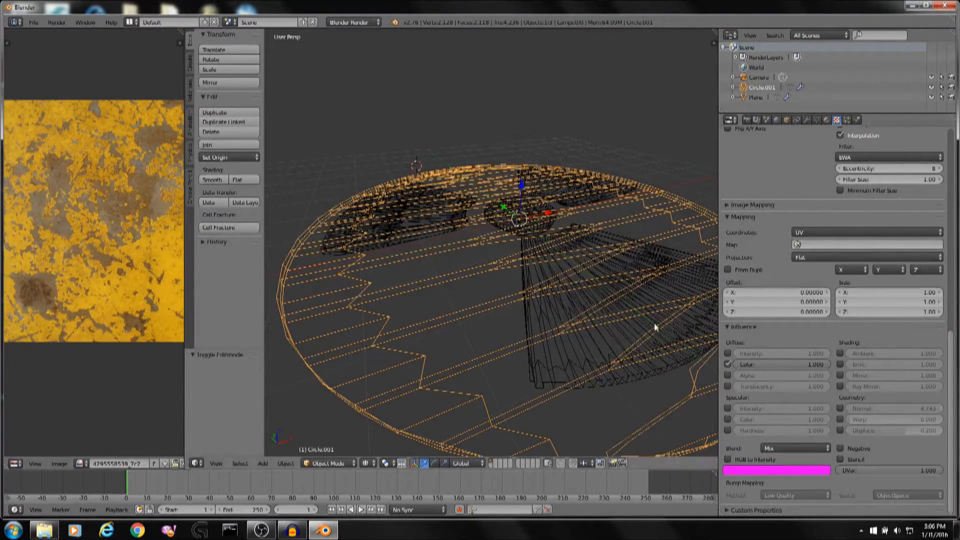
pyautogui.scroll(-5, 553, 248)
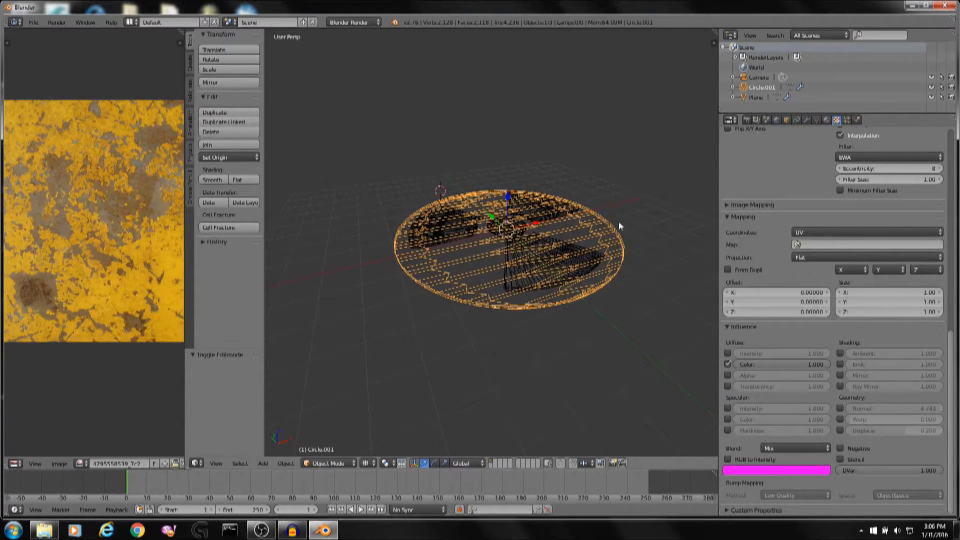
pyautogui.scroll(12, 875, 216)
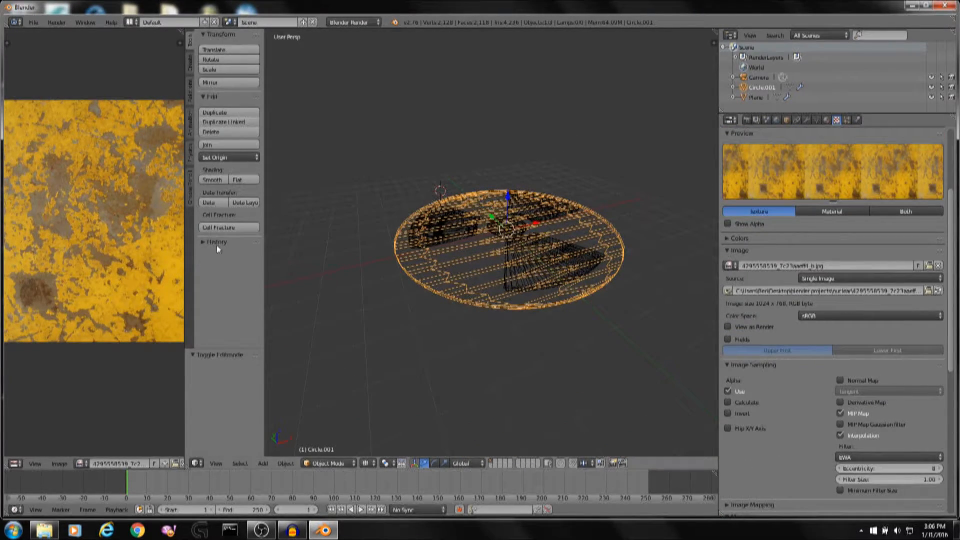
pyautogui.hotkey('alt', 'z')
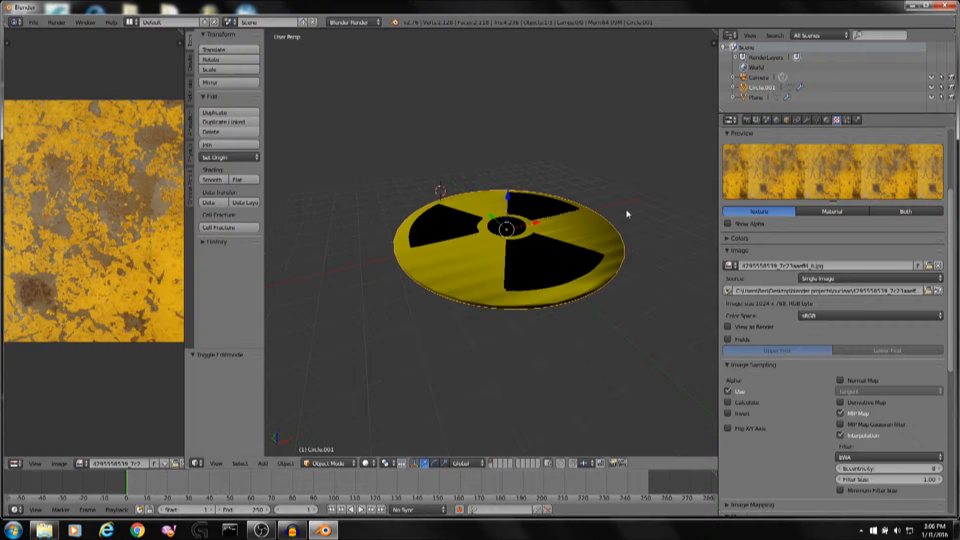
# Select the black symbol plane and enter then leave its Edit Mode.
pyautogui.rightClick(543, 241)
pyautogui.scroll(5, 547, 250)
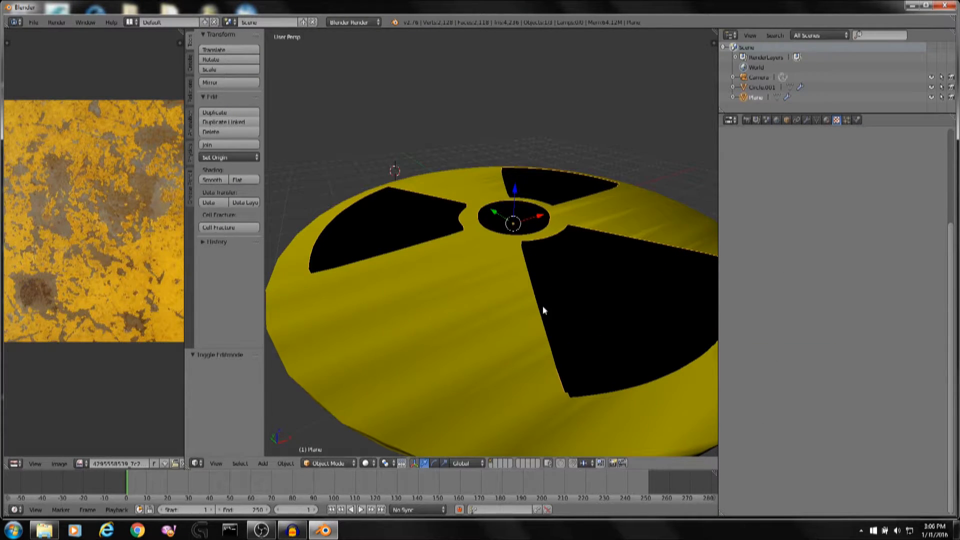
pyautogui.moveTo(544, 310); pyautogui.dragTo(539, 326, button='middle')
pyautogui.press('Tab')
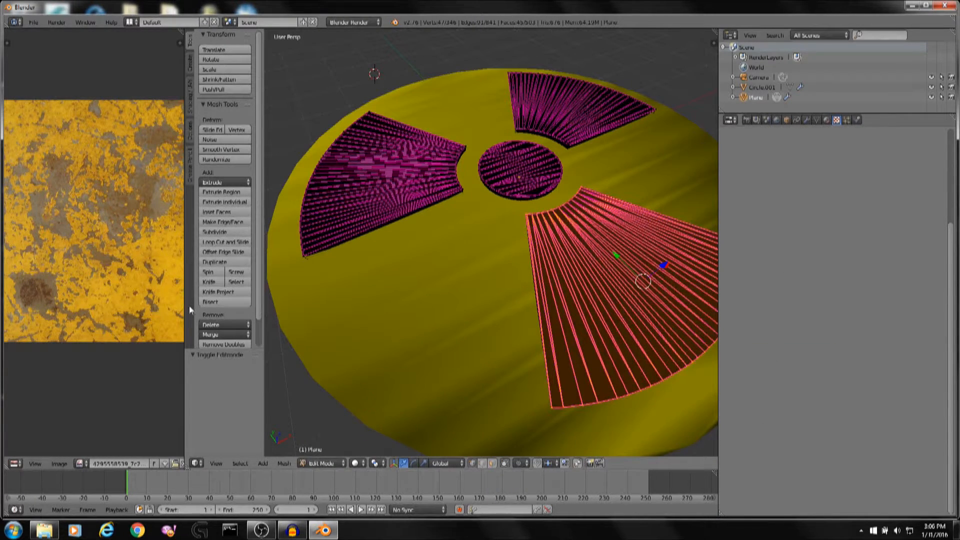
pyautogui.press('Tab')
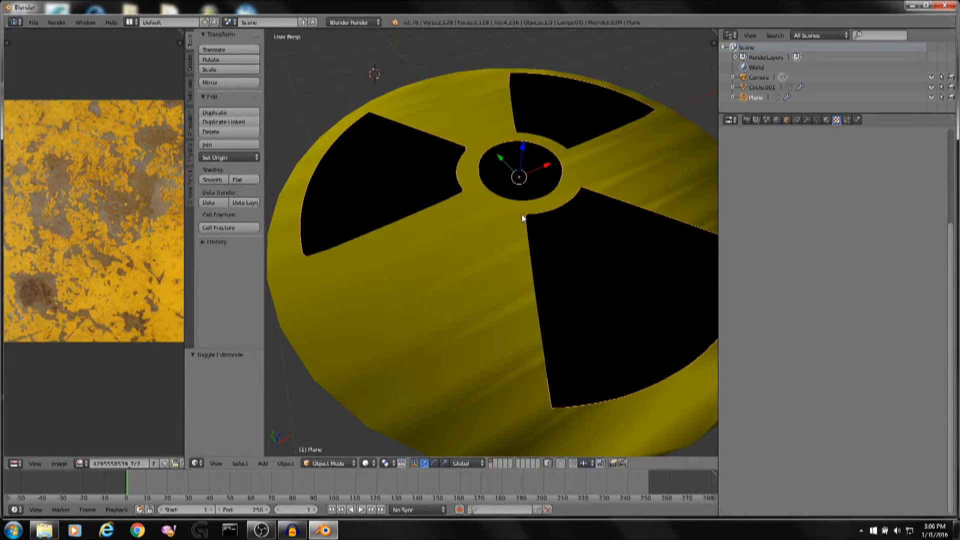
# Add a new texture to the plane's material and open the image file browser for it.
pyautogui.click(826, 120)
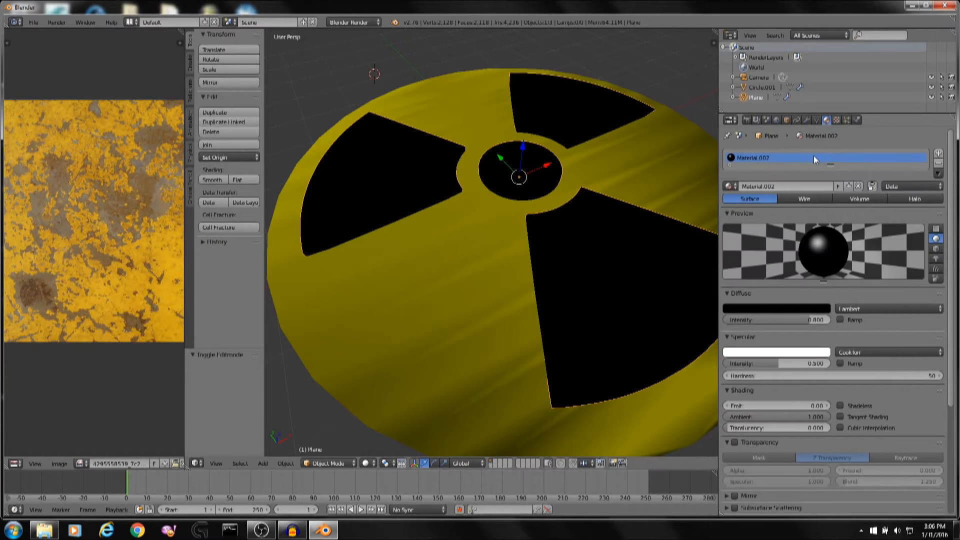
pyautogui.click(837, 120)
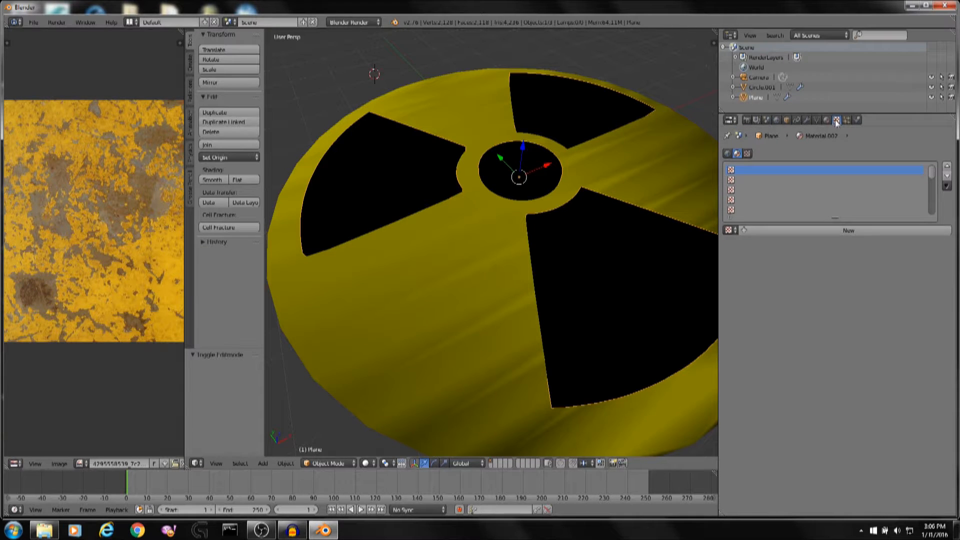
pyautogui.click(808, 231)
pyautogui.scroll(-3, 808, 231)
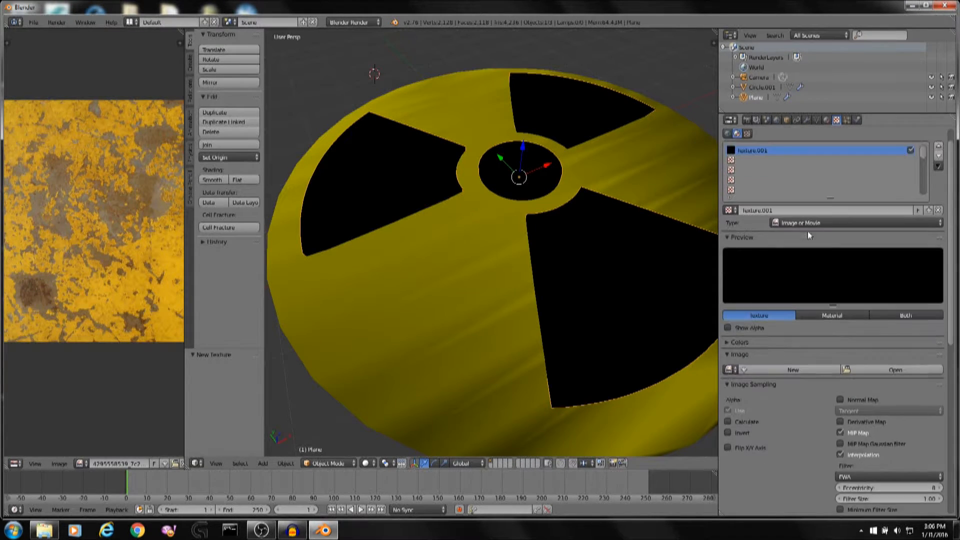
pyautogui.click(905, 330)
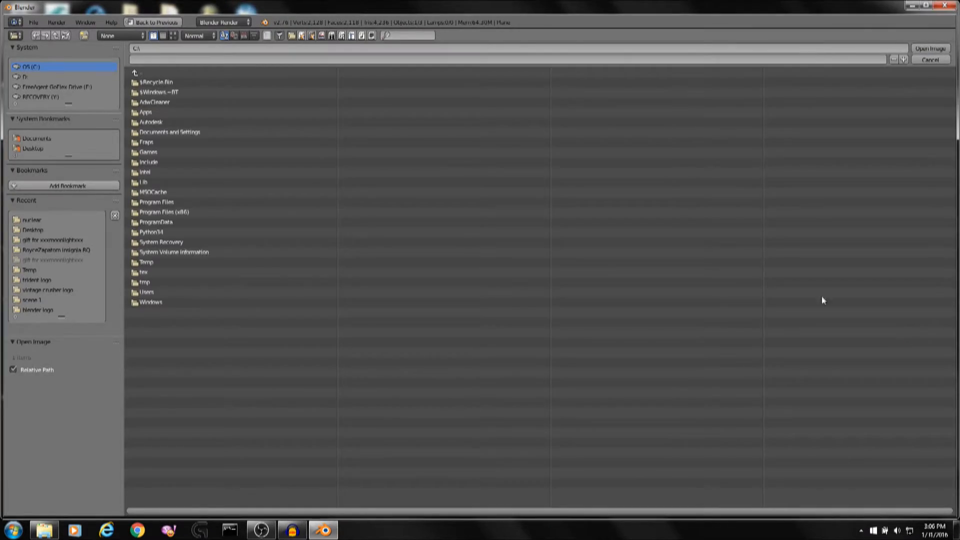
# Preview the rusty metal texture image from the nuclear project folder in Windows Explorer.
pyautogui.click(54, 529)
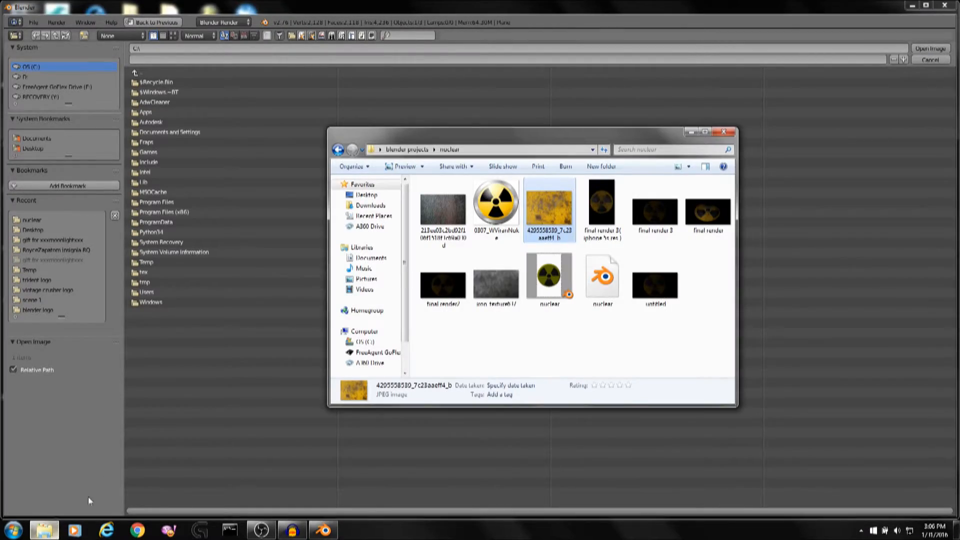
pyautogui.doubleClick(434, 205)
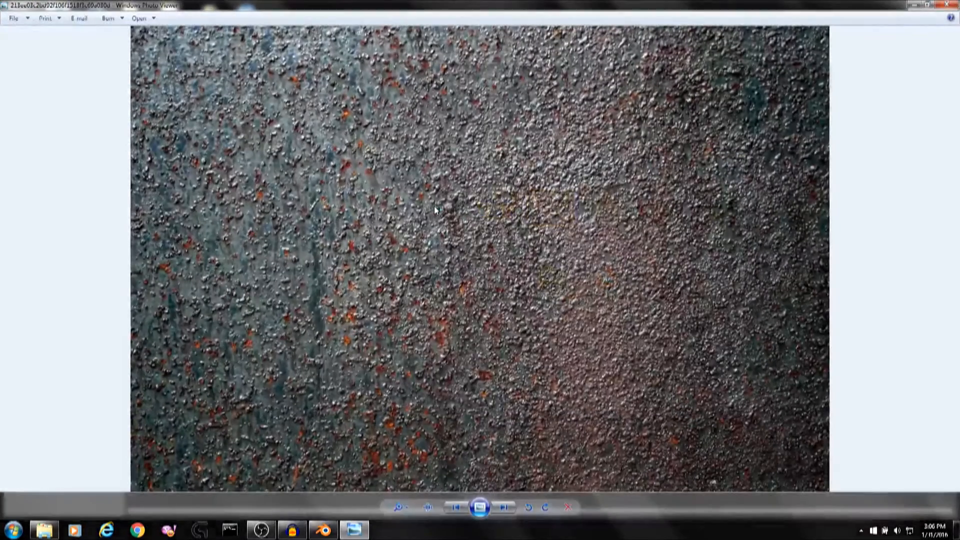
# Close the image preview and load iron_texture637.jpg from the Desktop's blender projects > nuclear folder as the texture image.
pyautogui.click(935, 11)
pyautogui.doubleClick(476, 284)
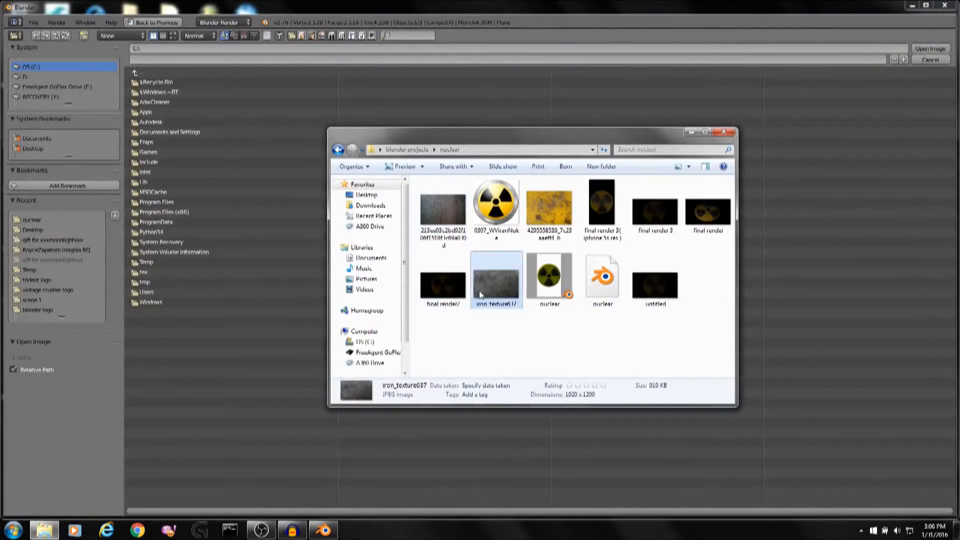
pyautogui.click(947, 5)
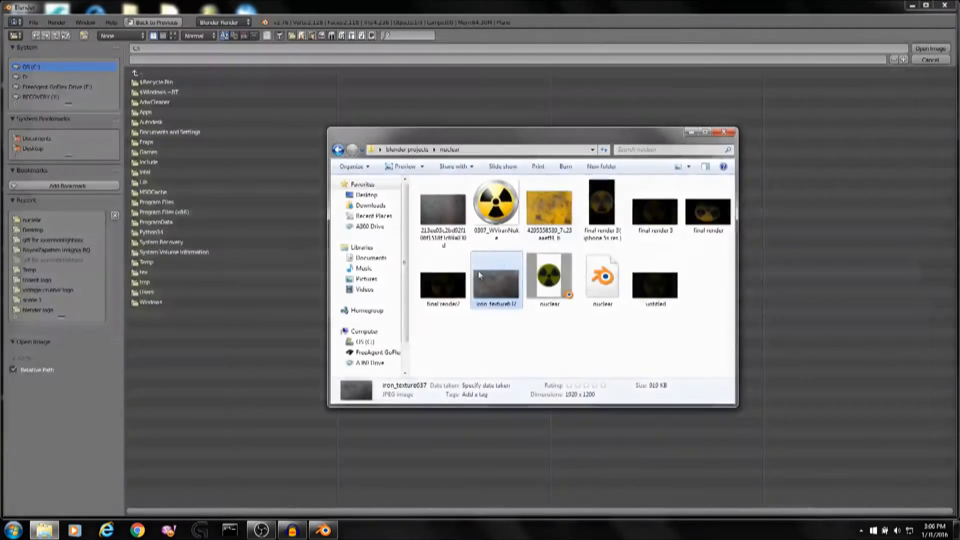
pyautogui.click(691, 132)
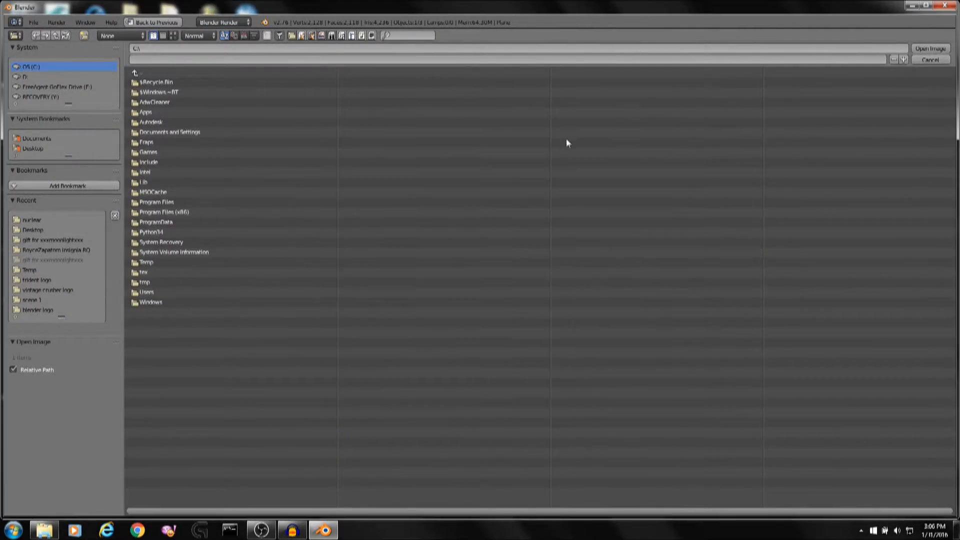
pyautogui.click(30, 148)
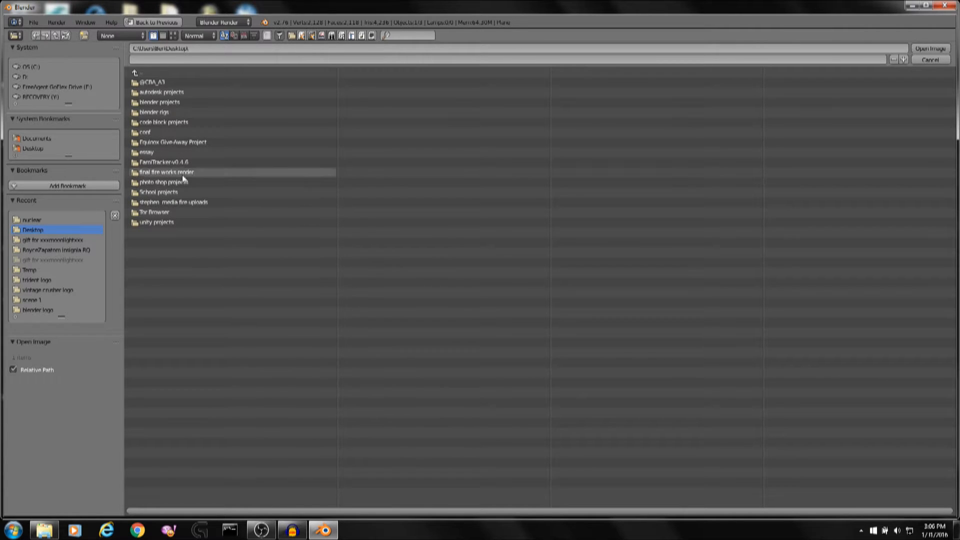
pyautogui.click(193, 104)
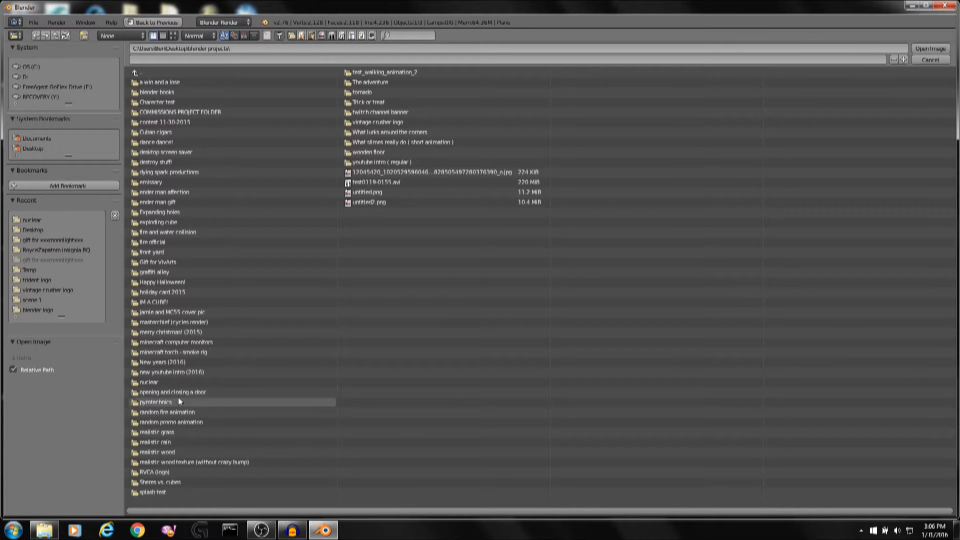
pyautogui.click(180, 383)
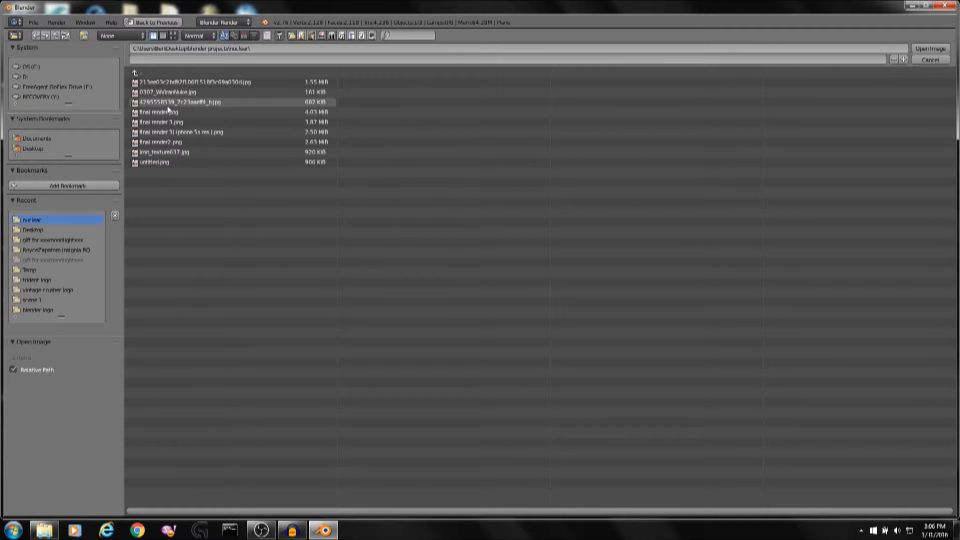
pyautogui.doubleClick(181, 151)
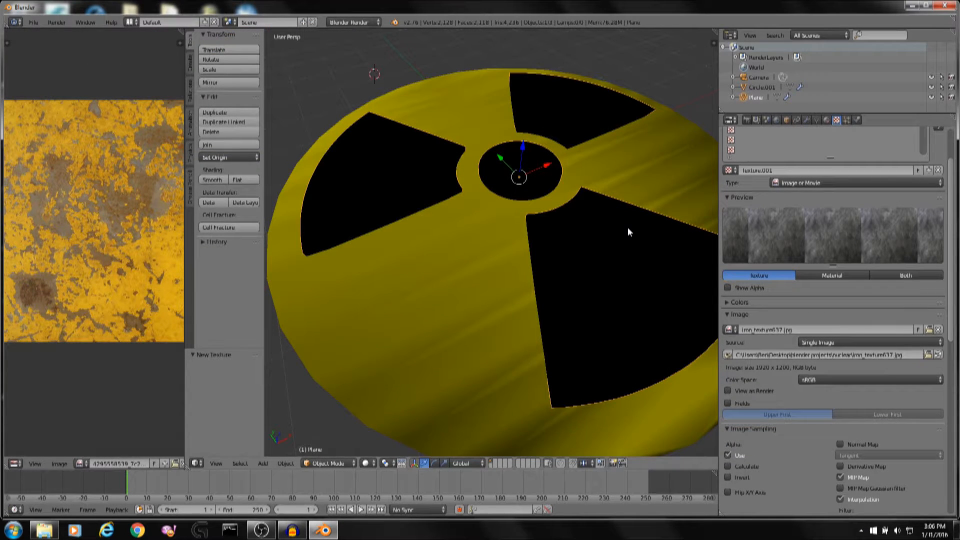
# In Edit Mode from top view, circle-select all faces of the three blades and centre disc of the symbol.
pyautogui.press('Tab')
pyautogui.moveTo(643, 214)
pyautogui.mouseDown(button='middle')
pyautogui.moveTo(643, 117)
pyautogui.moveTo(635, 148)
pyautogui.moveTo(650, 235)
pyautogui.moveTo(634, 143)
pyautogui.moveTo(615, 242)
pyautogui.mouseUp(button='middle')
pyautogui.press('z')
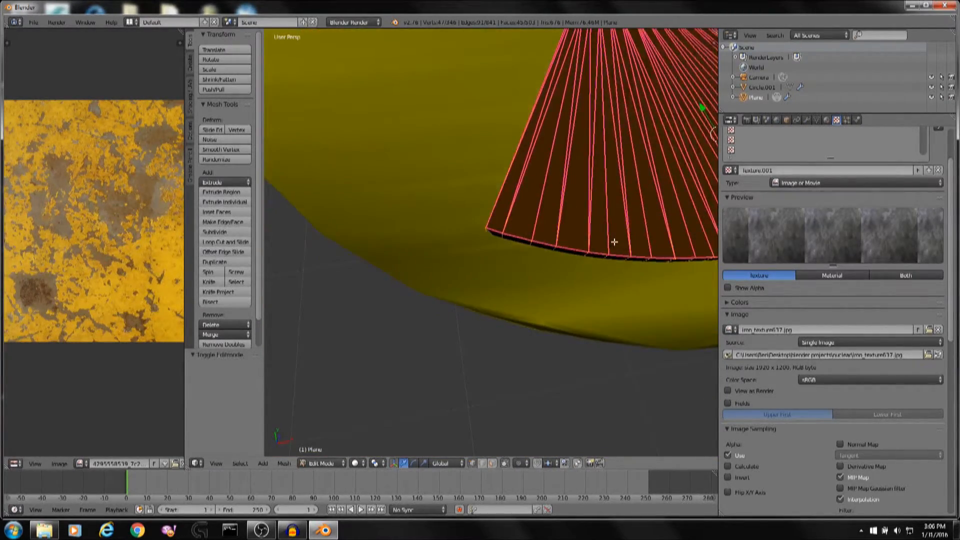
pyautogui.press('KP_7')
pyautogui.scroll(-5, 615, 242)
pyautogui.keyDown('shift'); pyautogui.moveTo(654, 150); pyautogui.dragTo(567, 271, button='middle'); pyautogui.keyUp('shift')
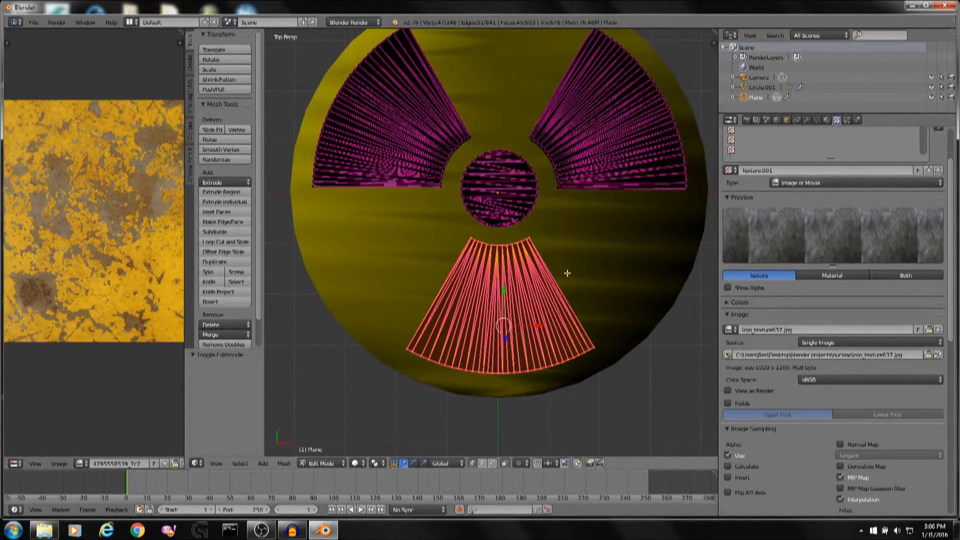
pyautogui.scroll(-1, 549, 229)
pyautogui.press('c')
pyautogui.moveTo(548, 229)
pyautogui.mouseDown()
pyautogui.moveTo(530, 219)
pyautogui.moveTo(600, 118)
pyautogui.moveTo(576, 141)
pyautogui.moveTo(465, 150)
pyautogui.moveTo(423, 139)
pyautogui.mouseUp()
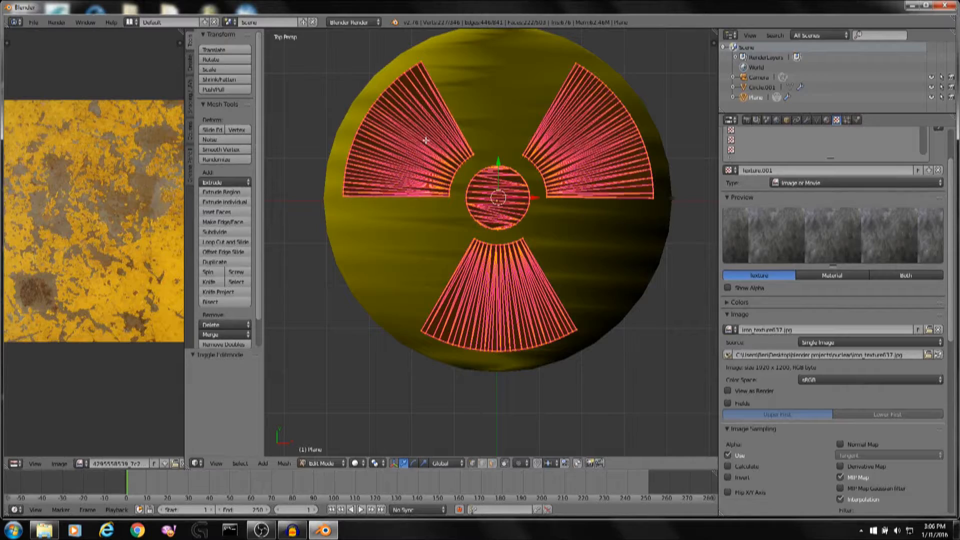
pyautogui.scroll(-3, 437, 157)
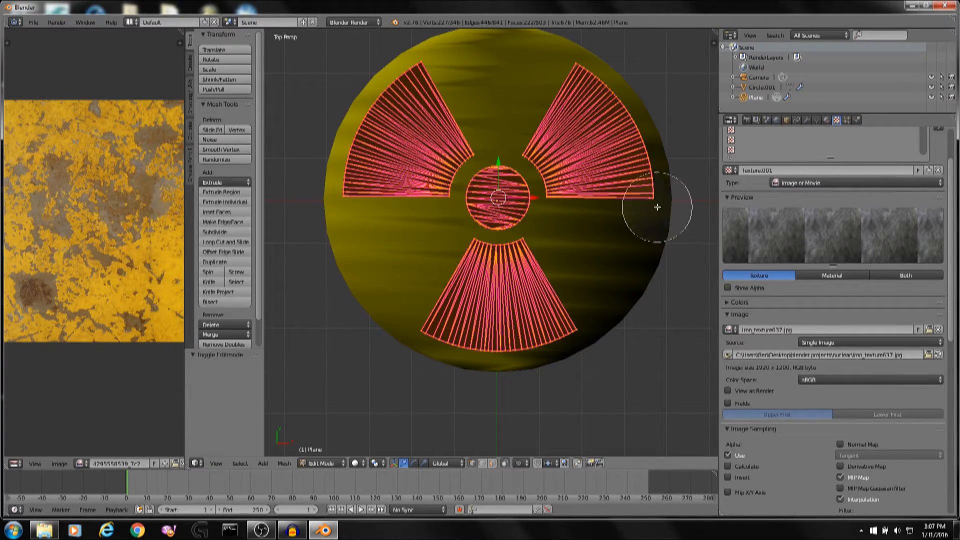
pyautogui.rightClick(618, 214)
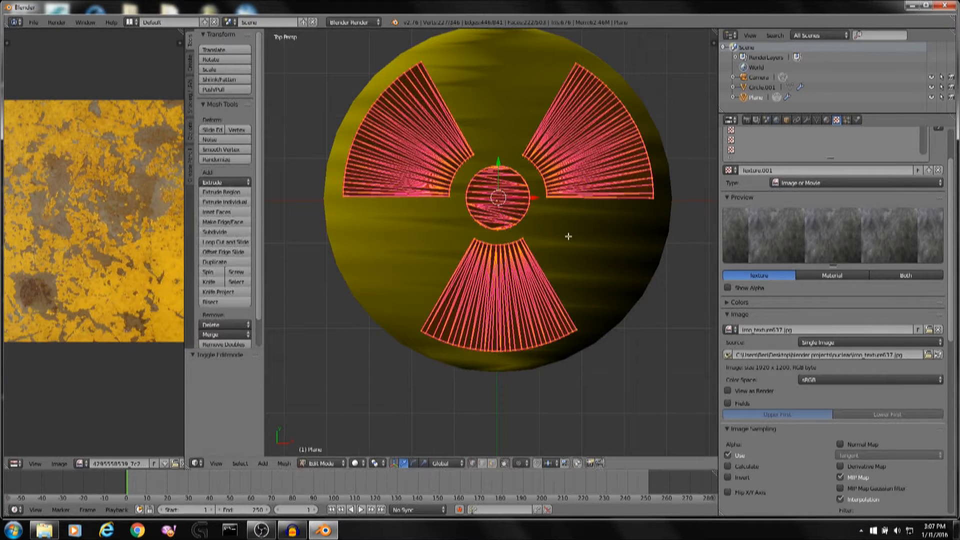
# Widen the image editor area and return to Edit Mode on the symbol plane.
pyautogui.press('Tab')
pyautogui.press('c')
pyautogui.rightClick(539, 236)
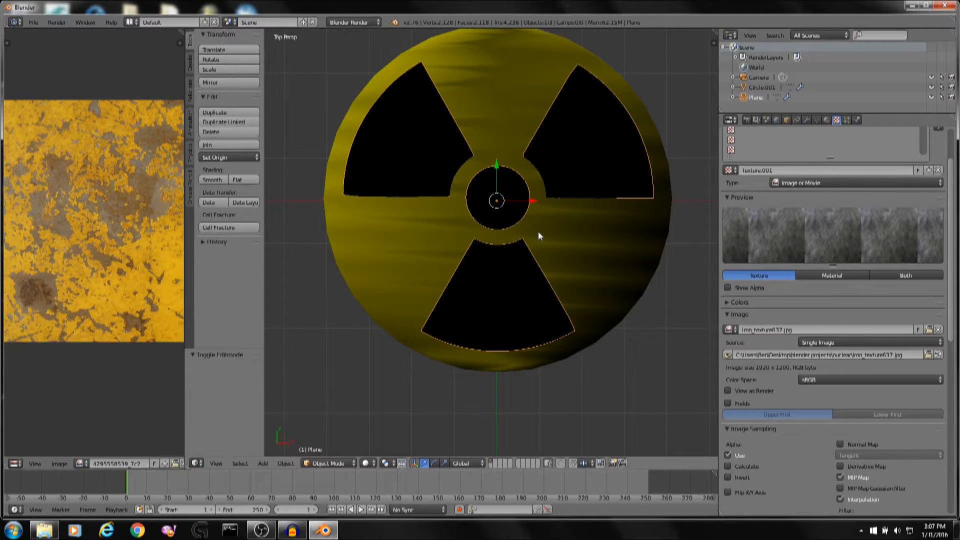
pyautogui.press('Tab')
pyautogui.press('Tab')
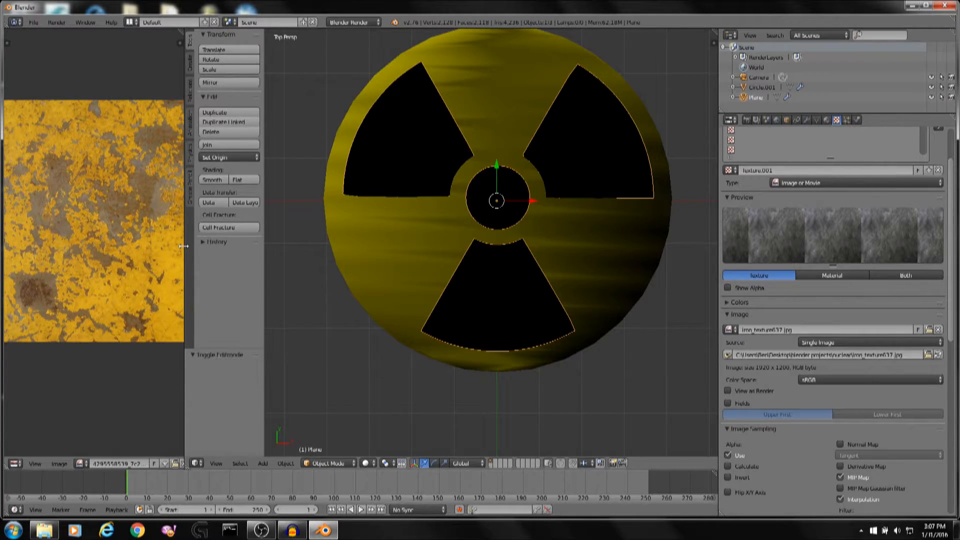
pyautogui.moveTo(185, 244); pyautogui.dragTo(300, 244)
pyautogui.press('Tab')
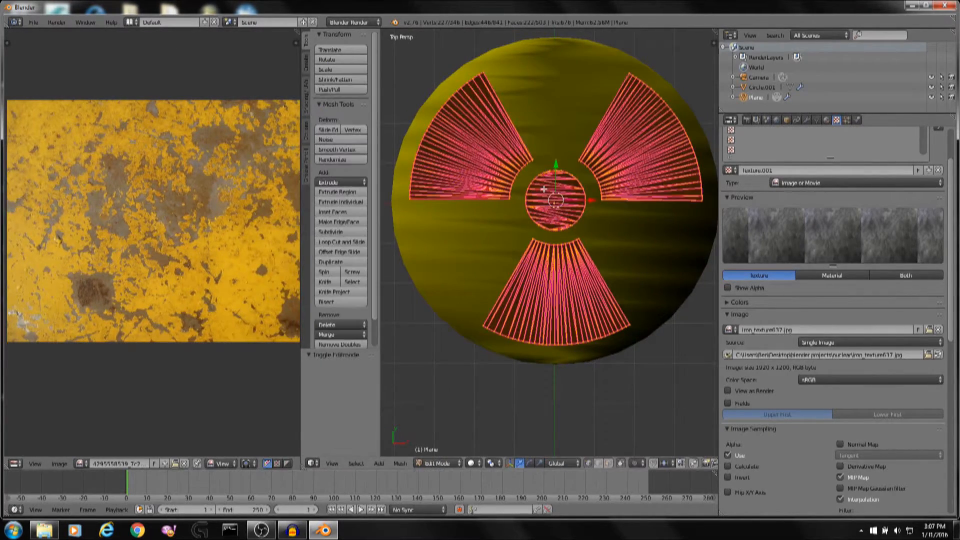
# Display the iron_texture637.jpg image in the image editor.
pyautogui.click(80, 464)
pyautogui.click(108, 382)
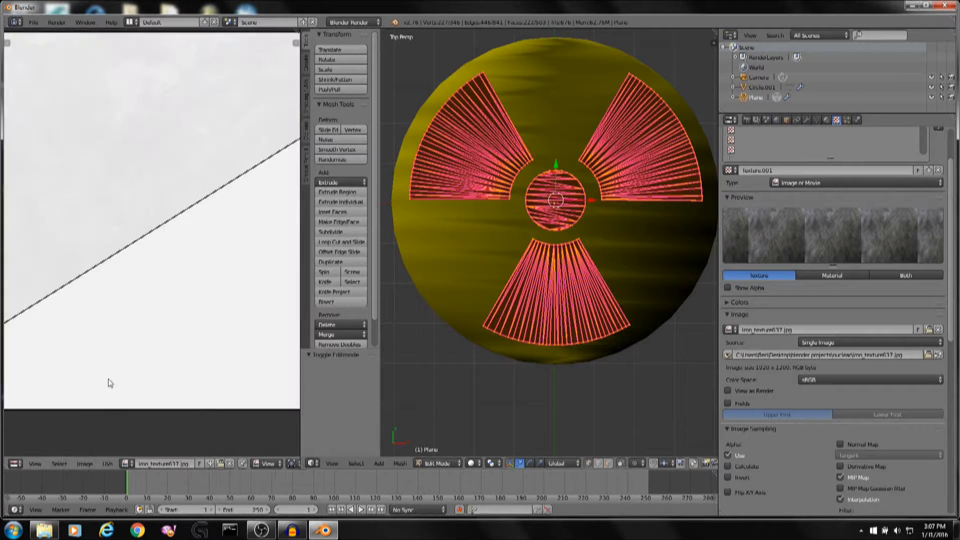
pyautogui.scroll(-4, 158, 330)
pyautogui.scroll(4, 160, 334)
pyautogui.scroll(-2, 186, 242)
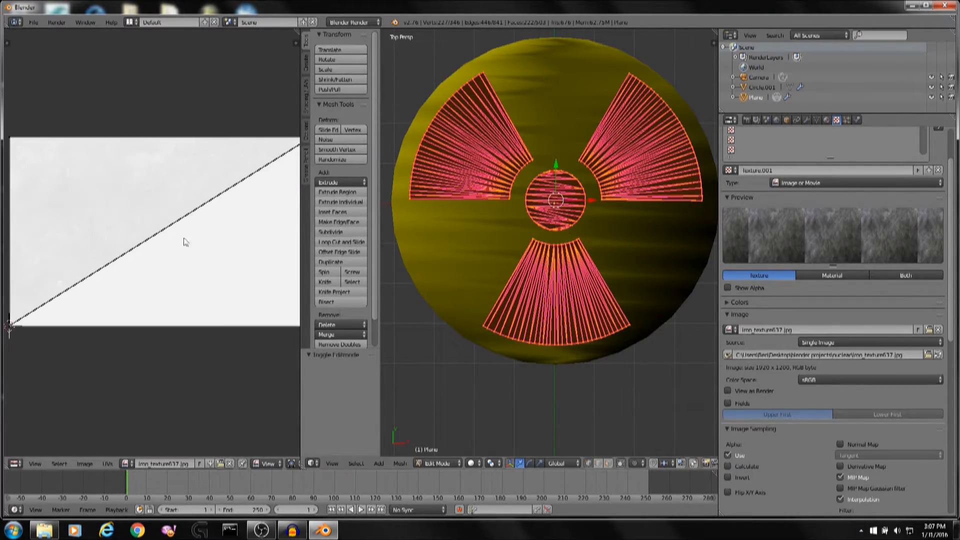
# Unwrap the selected symbol faces onto the iron texture image.
pyautogui.press('u')
pyautogui.click(557, 193)
pyautogui.scroll(1, 212, 188)
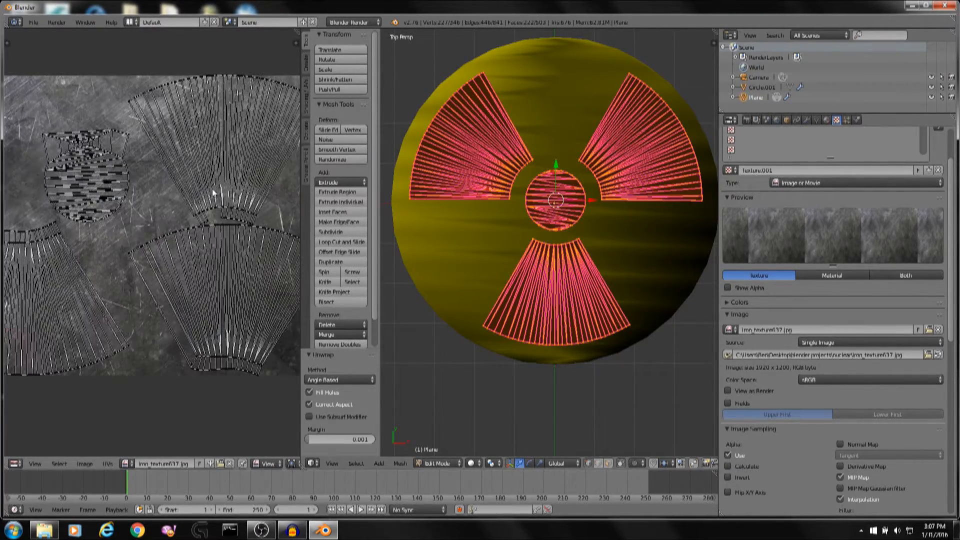
pyautogui.scroll(4, 171, 196)
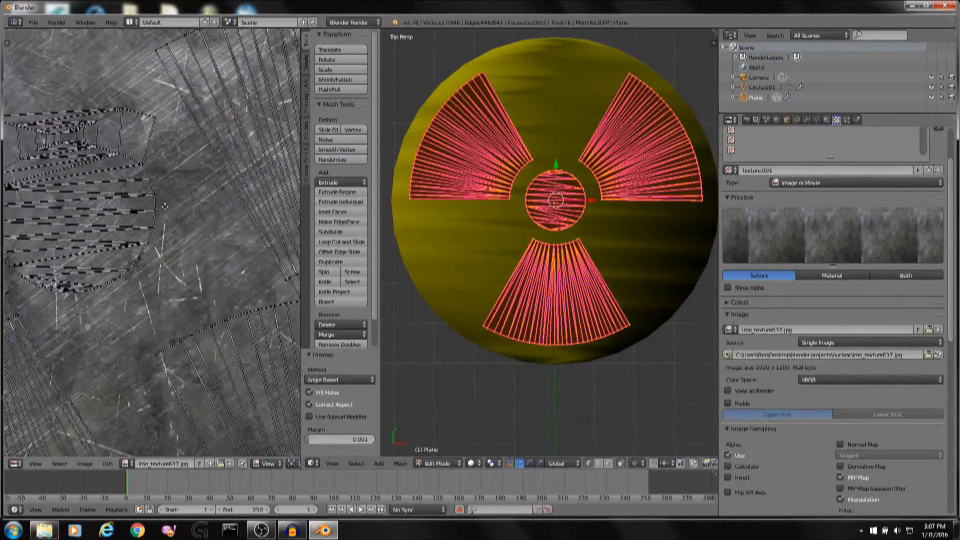
pyautogui.scroll(-6, 79, 171)
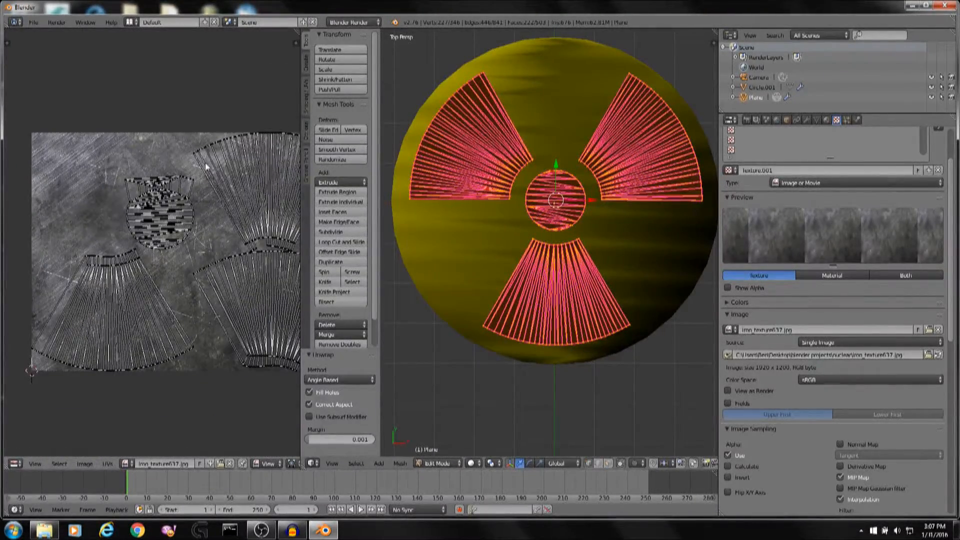
pyautogui.moveTo(205, 163); pyautogui.dragTo(103, 154, button='middle')
pyautogui.scroll(4, 125, 298)
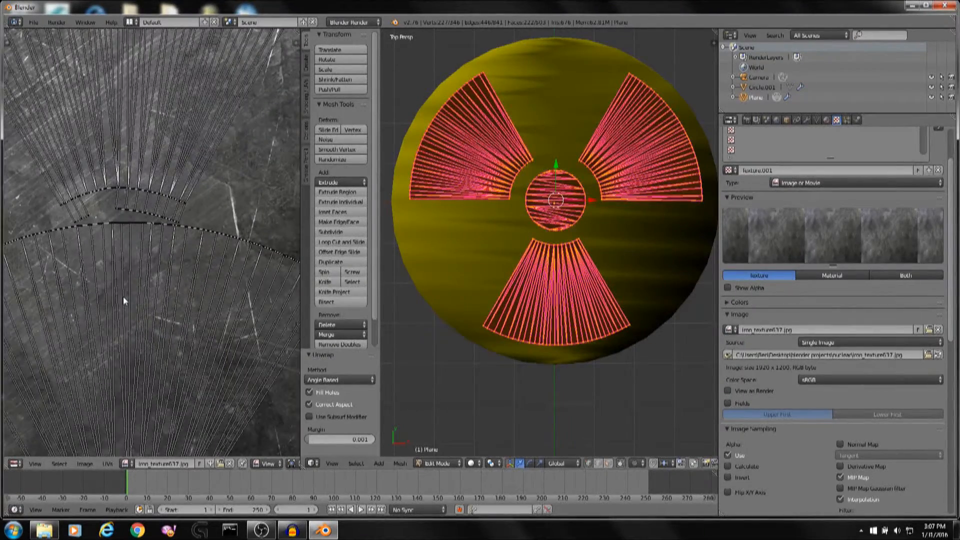
# Inspect the symbol's selected faces from perspective, top and front views.
pyautogui.moveTo(436, 241); pyautogui.dragTo(447, 197, button='middle')
pyautogui.press('z')
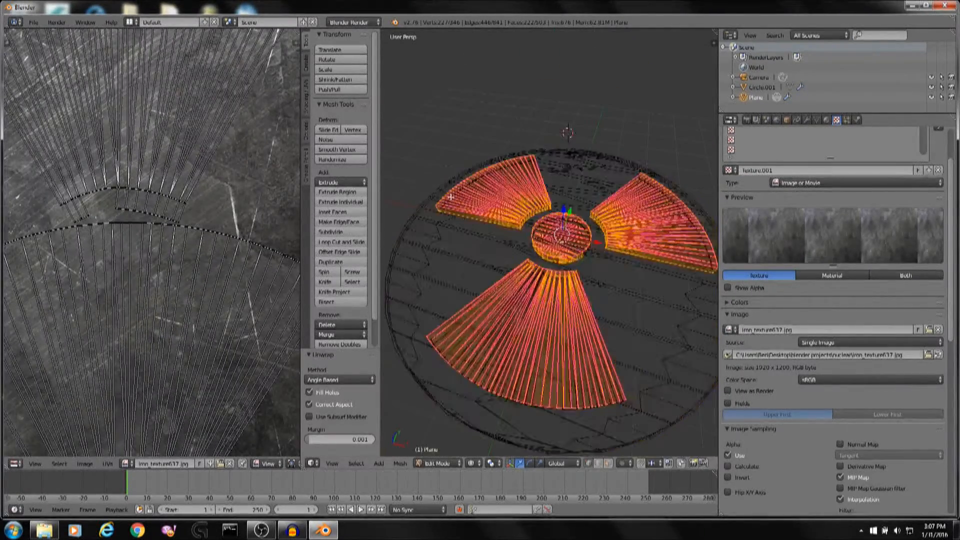
pyautogui.scroll(7, 506, 204)
pyautogui.scroll(-4, 507, 205)
pyautogui.moveTo(502, 208)
pyautogui.mouseDown(button='middle')
pyautogui.moveTo(524, 159)
pyautogui.moveTo(556, 154)
pyautogui.mouseUp(button='middle')
pyautogui.press('c')
pyautogui.scroll(6, 565, 216)
pyautogui.press('Escape')
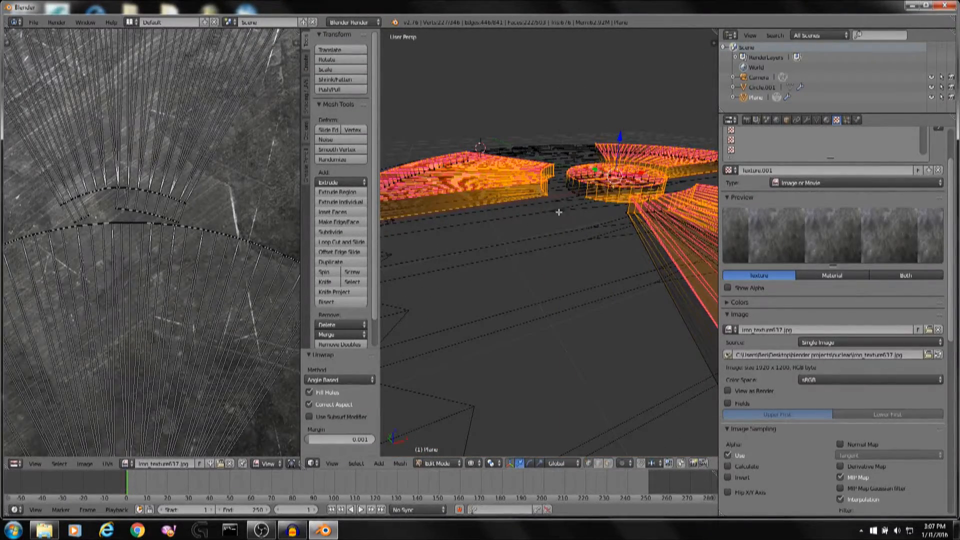
pyautogui.press('KP_7')
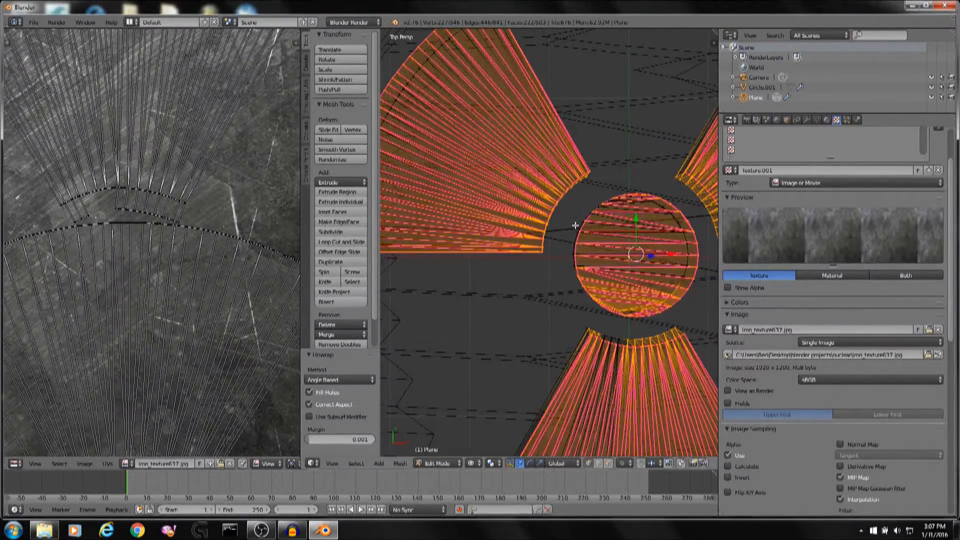
pyautogui.press('KP_1')
pyautogui.scroll(1, 586, 248)
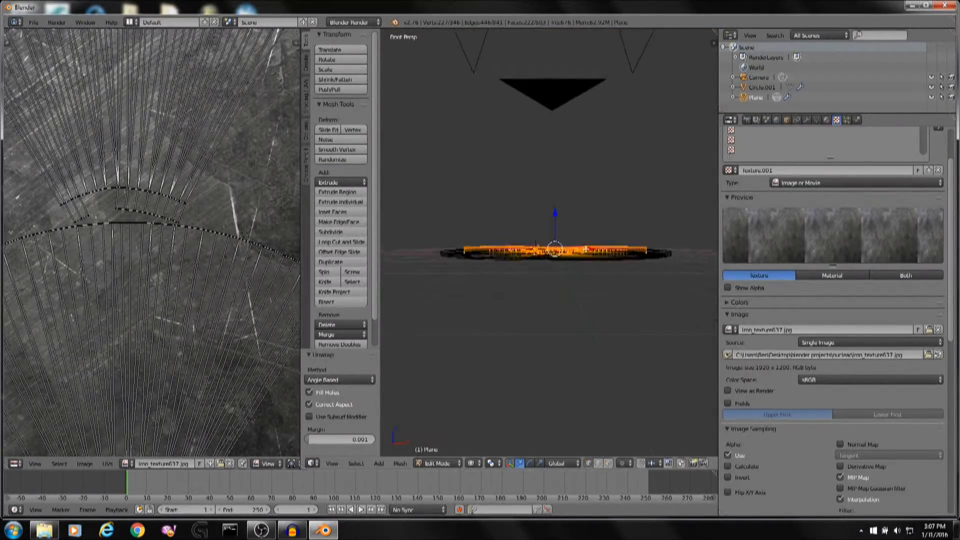
pyautogui.scroll(3, 586, 249)
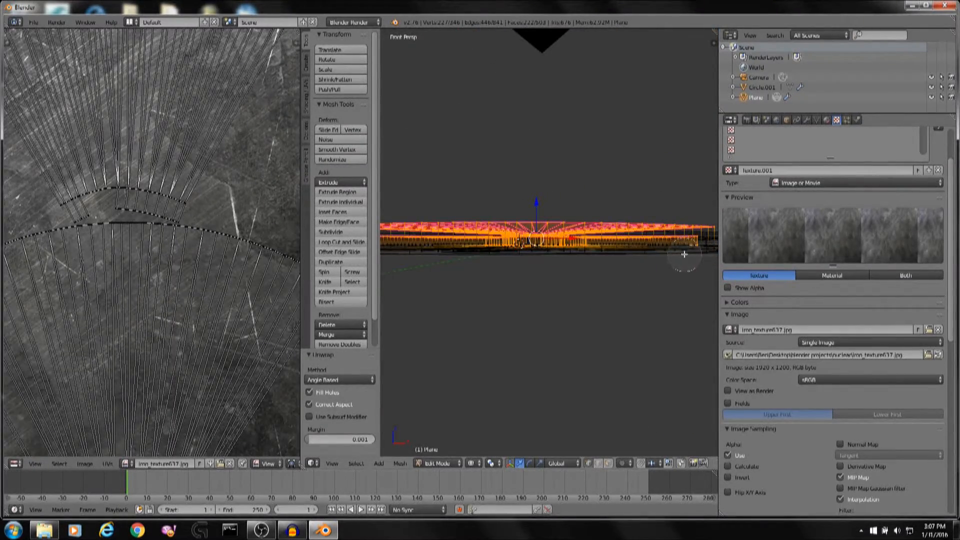
# Circle-select the symbol blades' side faces from a low viewing angle to add them to the selection.
pyautogui.moveTo(688, 253)
pyautogui.mouseDown(button='middle')
pyautogui.moveTo(559, 265)
pyautogui.moveTo(591, 255)
pyautogui.moveTo(415, 257)
pyautogui.moveTo(575, 285)
pyautogui.moveTo(664, 199)
pyautogui.moveTo(644, 218)
pyautogui.mouseUp(button='middle')
pyautogui.rightClick(420, 257)
pyautogui.keyDown('shift'); pyautogui.moveTo(645, 218); pyautogui.dragTo(583, 212, button='middle'); pyautogui.keyUp('shift')
pyautogui.scroll(6, 583, 212)
pyautogui.press('c')
pyautogui.moveTo(648, 193)
pyautogui.mouseDown()
pyautogui.moveTo(634, 175)
pyautogui.moveTo(572, 156)
pyautogui.mouseUp()
pyautogui.rightClick(566, 155)
pyautogui.scroll(-6, 566, 155)
pyautogui.moveTo(504, 197)
pyautogui.keyDown('shift'); pyautogui.mouseDown(button='middle')
pyautogui.moveTo(604, 157)
pyautogui.moveTo(553, 152)
pyautogui.moveTo(611, 229)
pyautogui.moveTo(587, 184)
pyautogui.mouseUp(button='middle'); pyautogui.keyUp('shift')
pyautogui.scroll(3, 553, 152)
pyautogui.press('c')
pyautogui.moveTo(592, 176)
pyautogui.mouseDown()
pyautogui.moveTo(581, 195)
pyautogui.moveTo(611, 183)
pyautogui.moveTo(630, 190)
pyautogui.mouseUp()
pyautogui.rightClick(628, 188)
pyautogui.scroll(-3, 628, 188)
pyautogui.moveTo(650, 191); pyautogui.dragTo(597, 186, button='middle')
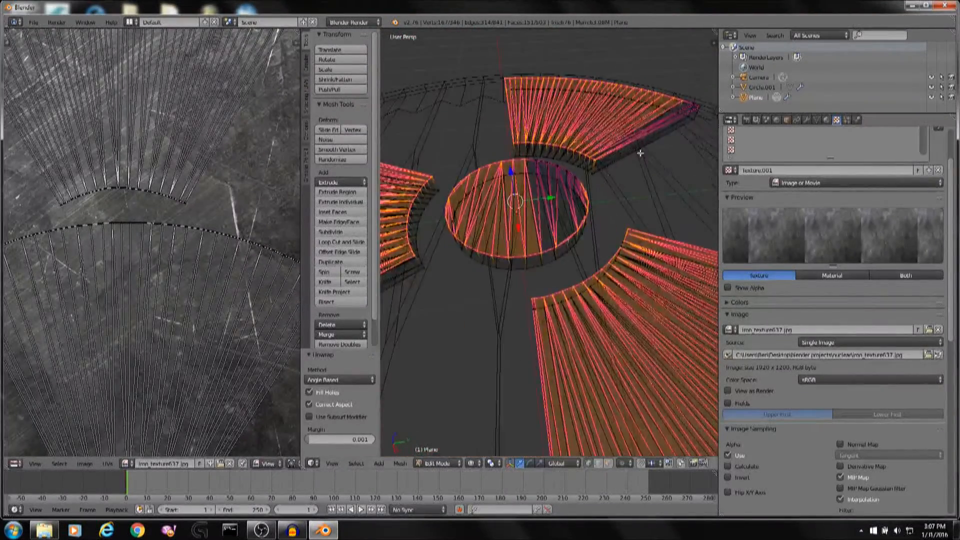
# Circle-select the remaining faces of the symbol's centre disc.
pyautogui.keyDown('shift'); pyautogui.moveTo(640, 154); pyautogui.dragTo(532, 245, button='middle'); pyautogui.keyUp('shift')
pyautogui.scroll(4, 531, 244)
pyautogui.press('c')
pyautogui.click(602, 187)
pyautogui.rightClick(602, 185)
pyautogui.scroll(-5, 602, 185)
pyautogui.moveTo(602, 185)
pyautogui.mouseDown(button='middle')
pyautogui.moveTo(546, 229)
pyautogui.moveTo(595, 142)
pyautogui.mouseUp(button='middle')
pyautogui.press('z')
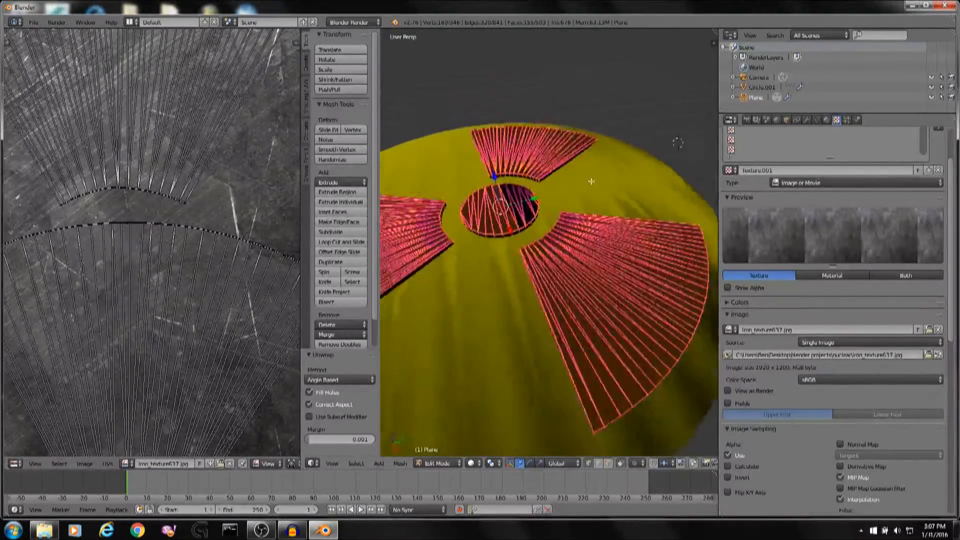
# Add the centre disc's edge faces to the selection with circle select.
pyautogui.moveTo(591, 182); pyautogui.dragTo(541, 299, button='middle')
pyautogui.scroll(3, 635, 193)
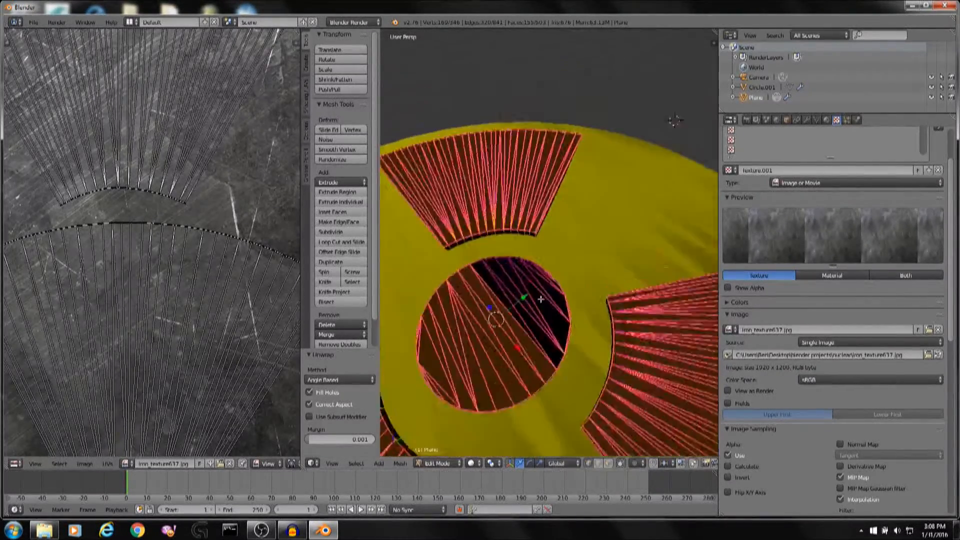
pyautogui.scroll(4, 541, 299)
pyautogui.press('c')
pyautogui.click(523, 259)
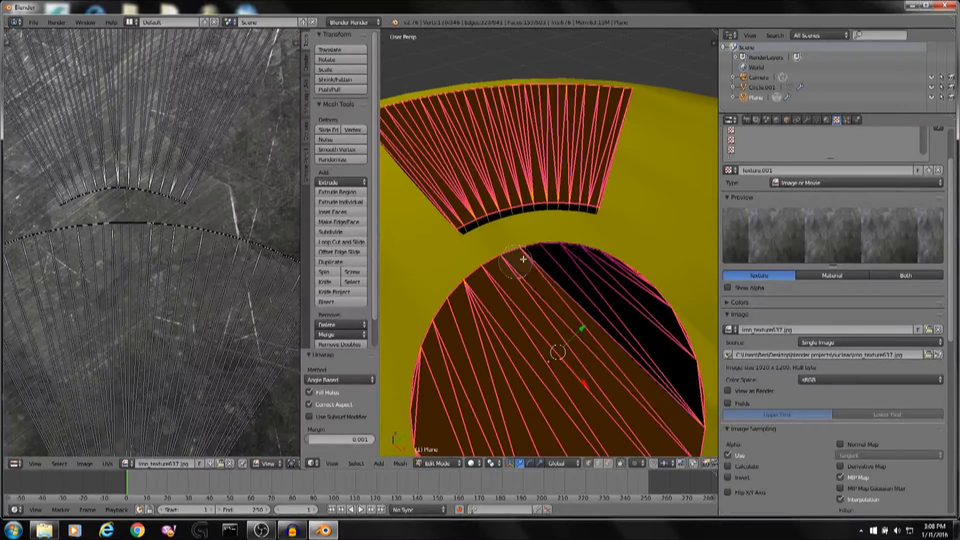
pyautogui.moveTo(523, 260); pyautogui.dragTo(613, 259)
pyautogui.rightClick(620, 267)
pyautogui.moveTo(637, 281); pyautogui.dragTo(594, 215, button='middle')
pyautogui.scroll(-5, 594, 215)
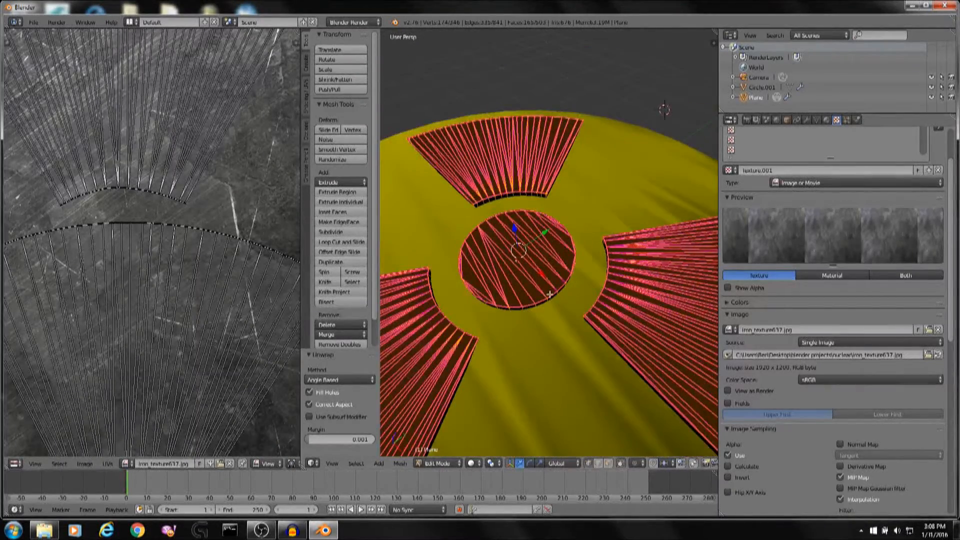
pyautogui.moveTo(550, 295); pyautogui.dragTo(595, 253, button='middle')
pyautogui.scroll(-3, 596, 250)
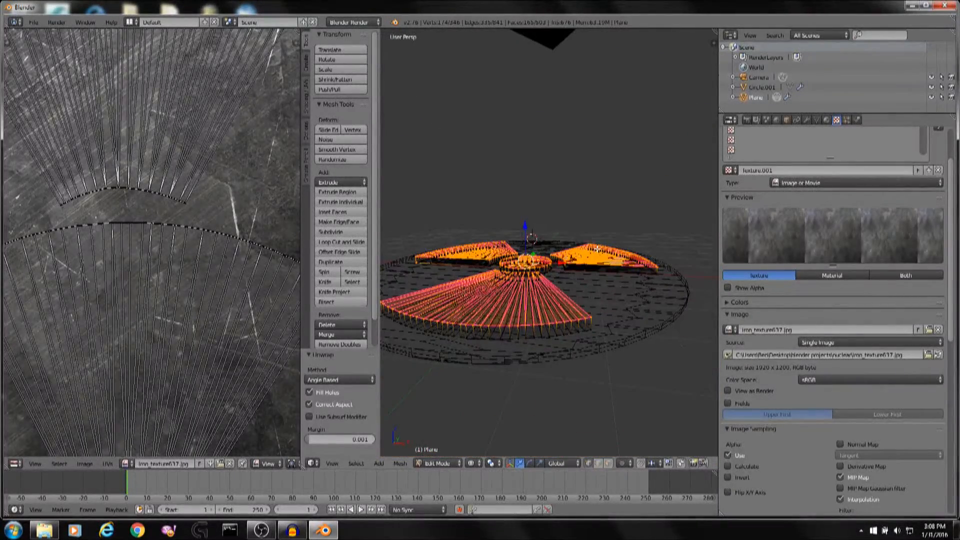
# Circle-select the symbol's thin edge faces from the front view to add them to the selection.
pyautogui.press('KP_7')
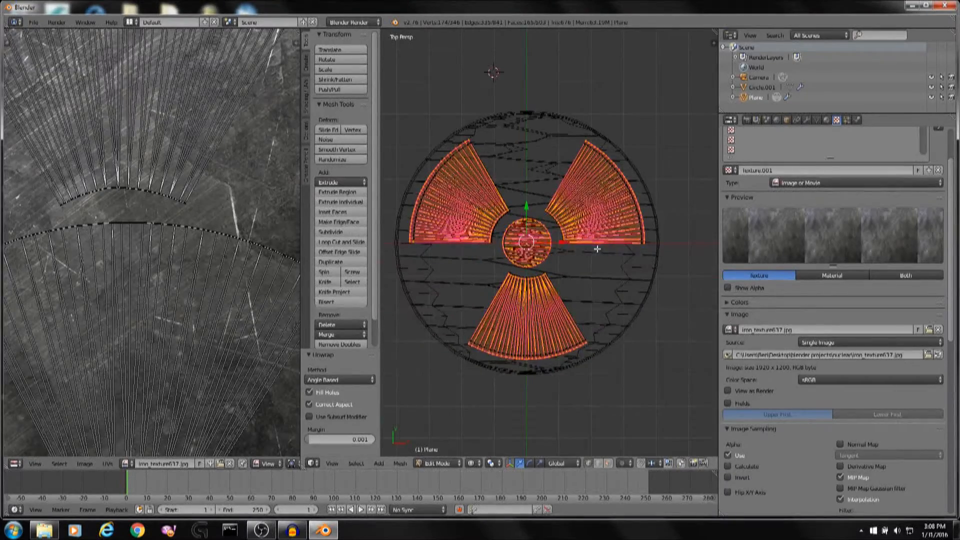
pyautogui.press('KP_1')
pyautogui.press('KP_5')
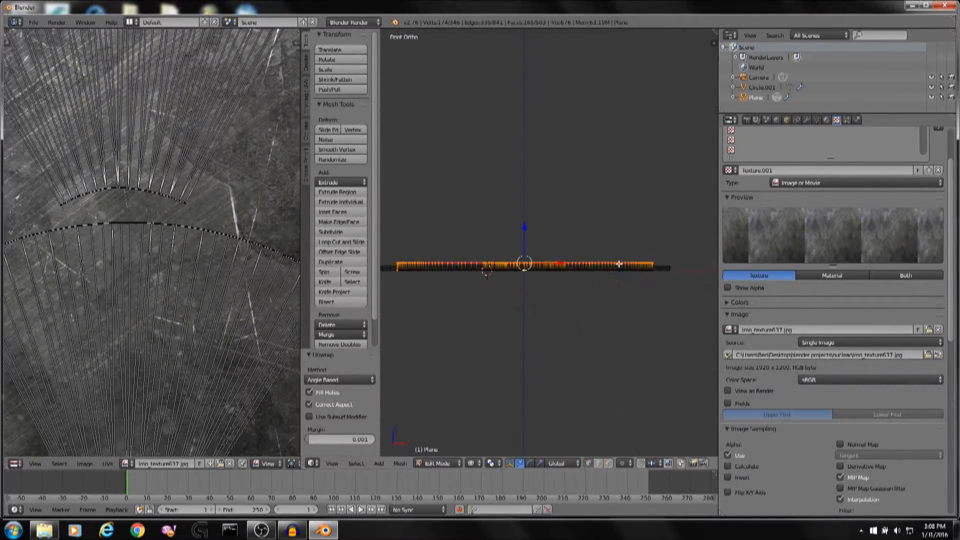
pyautogui.scroll(1, 628, 253)
pyautogui.press('c')
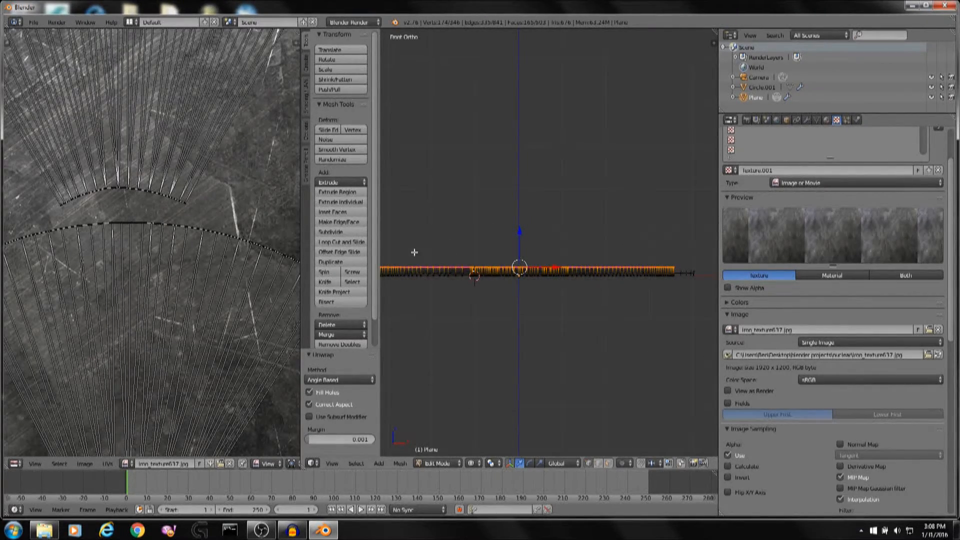
pyautogui.keyDown('shift'); pyautogui.moveTo(420, 253); pyautogui.dragTo(465, 250, button='middle'); pyautogui.keyUp('shift')
pyautogui.press('Escape')
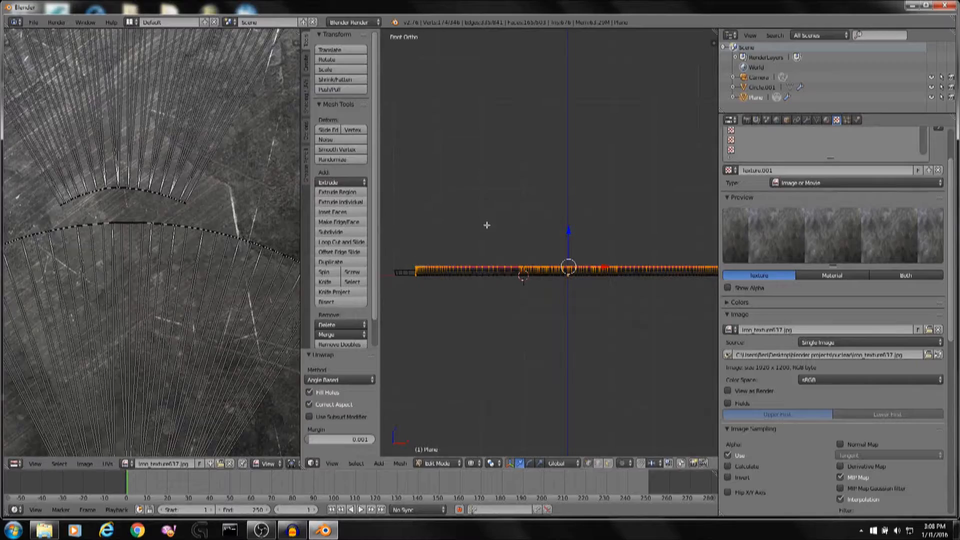
pyautogui.moveTo(511, 217); pyautogui.dragTo(514, 273, button='middle')
# Unwrap the selected symbol faces onto the image texture with Unwrap.
pyautogui.press('Tab')
pyautogui.press('Tab')
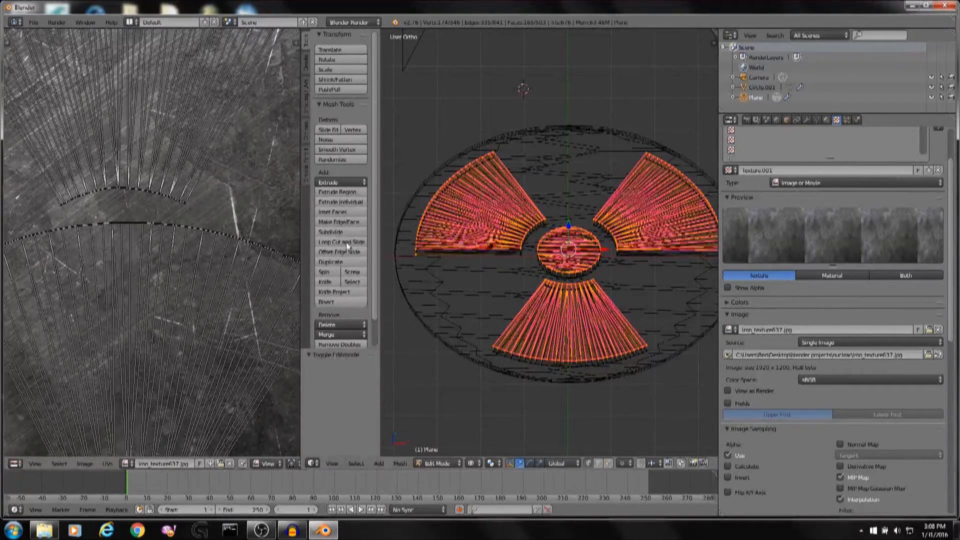
pyautogui.scroll(-6, 240, 242)
pyautogui.press('u')
pyautogui.click(552, 213)
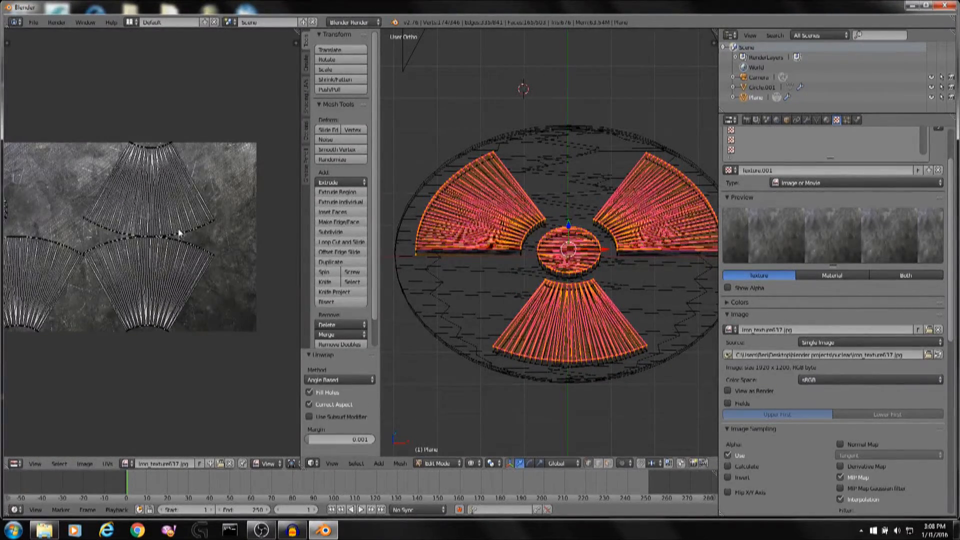
# Leave edit mode and render the symbol from the camera view.
pyautogui.scroll(4, 115, 218)
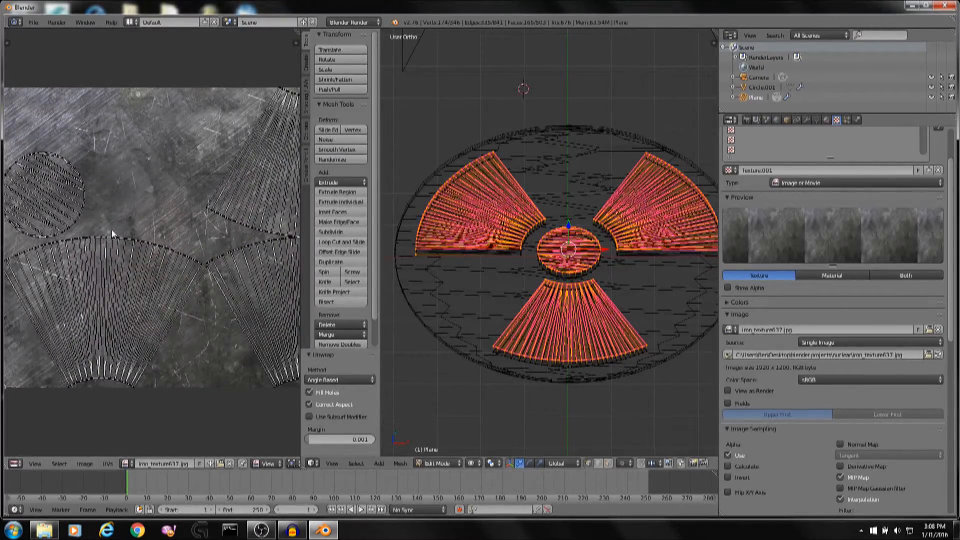
pyautogui.press('KP_7')
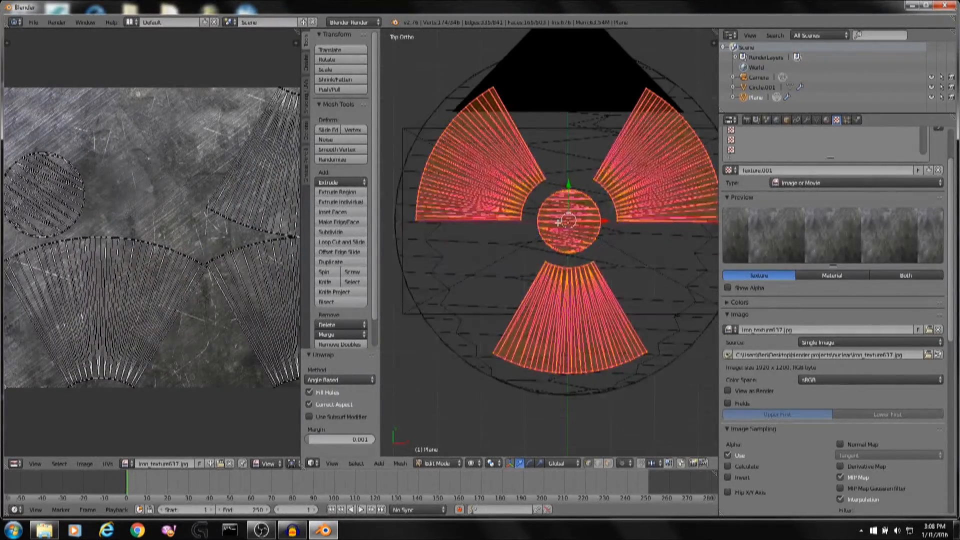
pyautogui.press('KP_0')
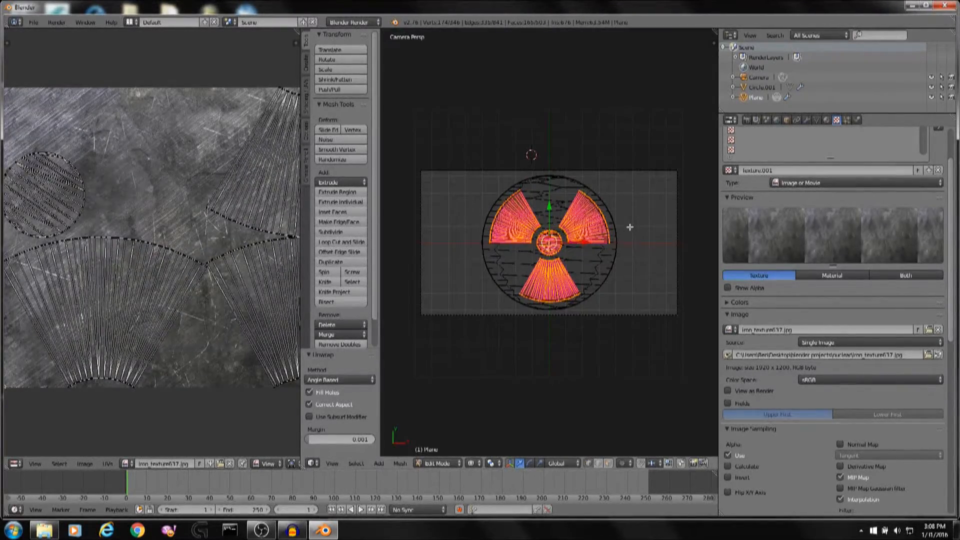
pyautogui.press('Tab')
pyautogui.press('F12')
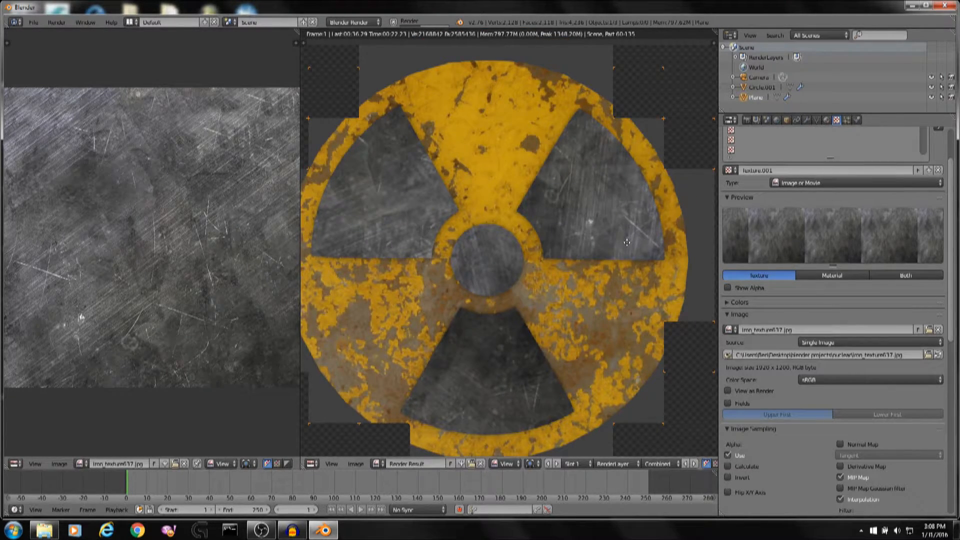
# Set the render resolution scale to 100% and inspect the rendered image.
pyautogui.scroll(-1, 580, 210)
pyautogui.click(746, 120)
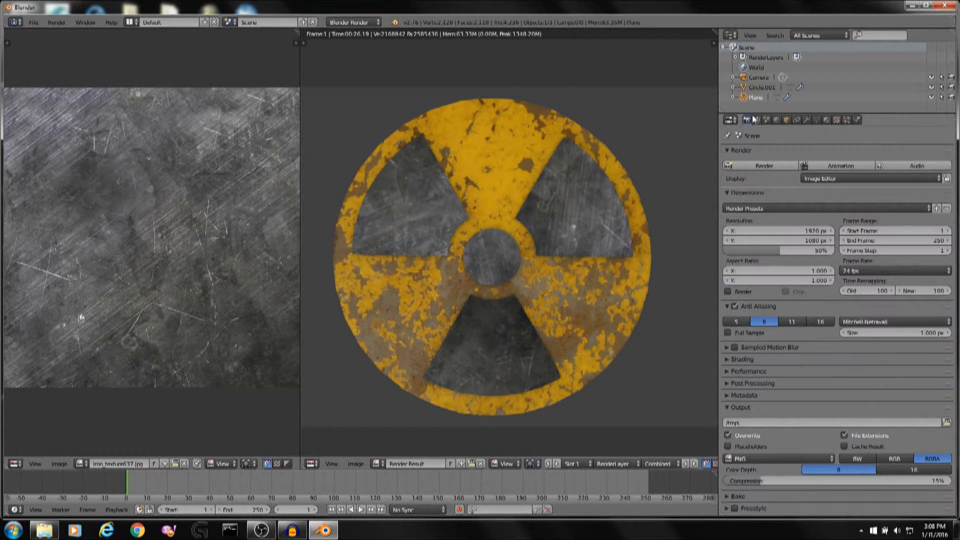
pyautogui.doubleClick(792, 248)
pyautogui.write('100')
pyautogui.press('Return')
pyautogui.scroll(-1, 413, 233)
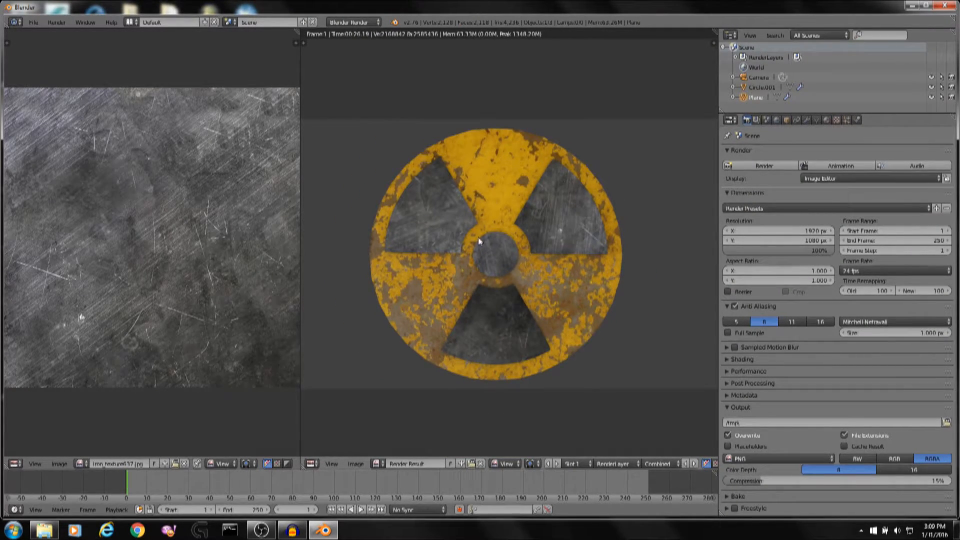
pyautogui.moveTo(502, 238); pyautogui.dragTo(537, 241, button='middle')
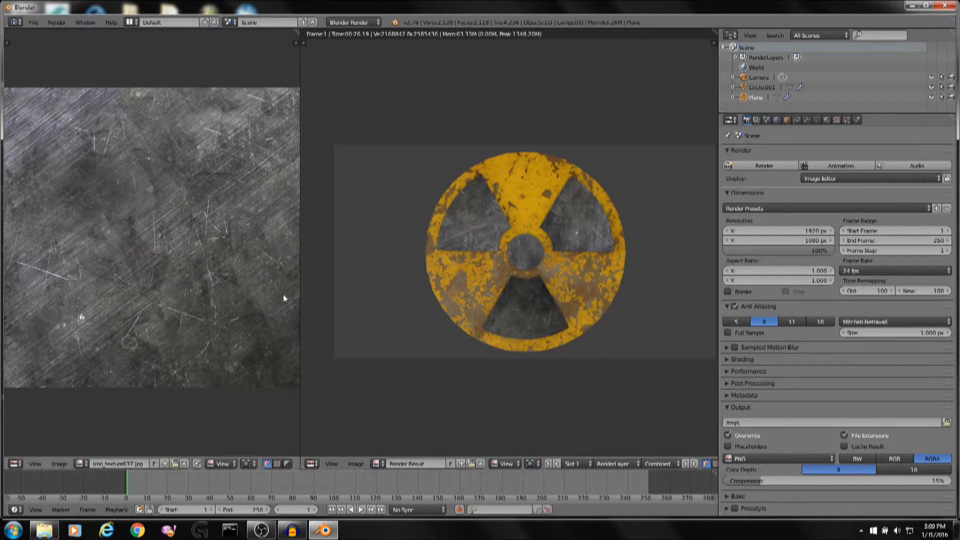
pyautogui.scroll(1, 448, 275)
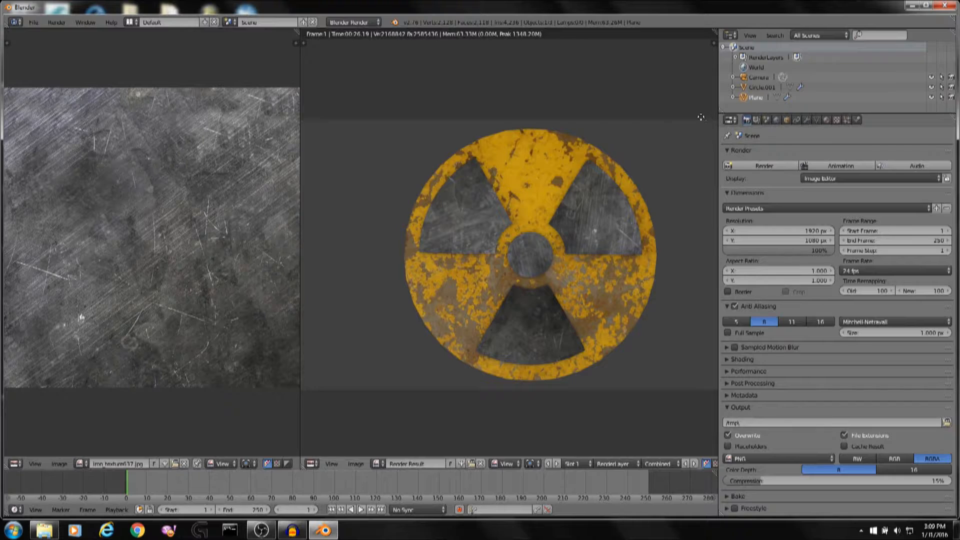
pyautogui.scroll(-4, 692, 125)
pyautogui.scroll(2, 680, 190)
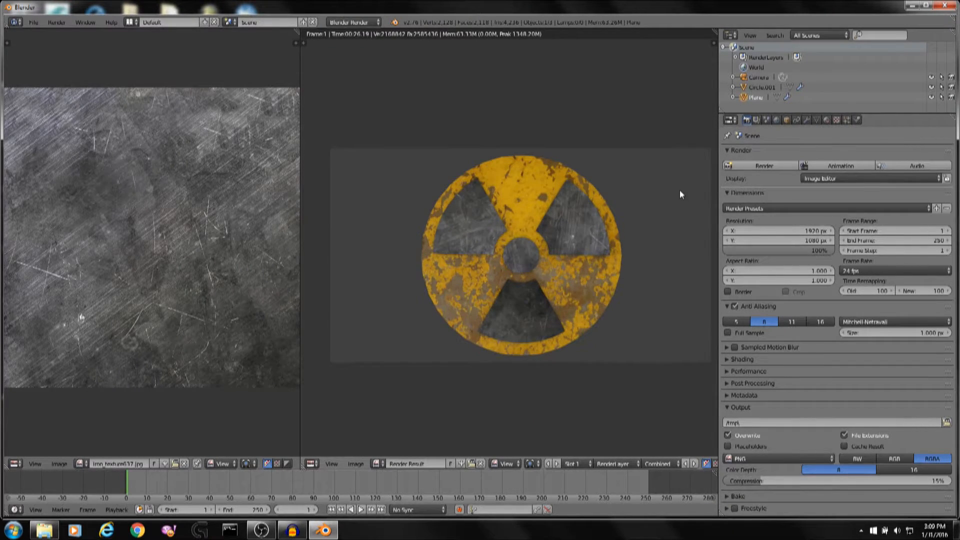
# Set the world horizon colour to black and close the render view.
pyautogui.click(777, 120)
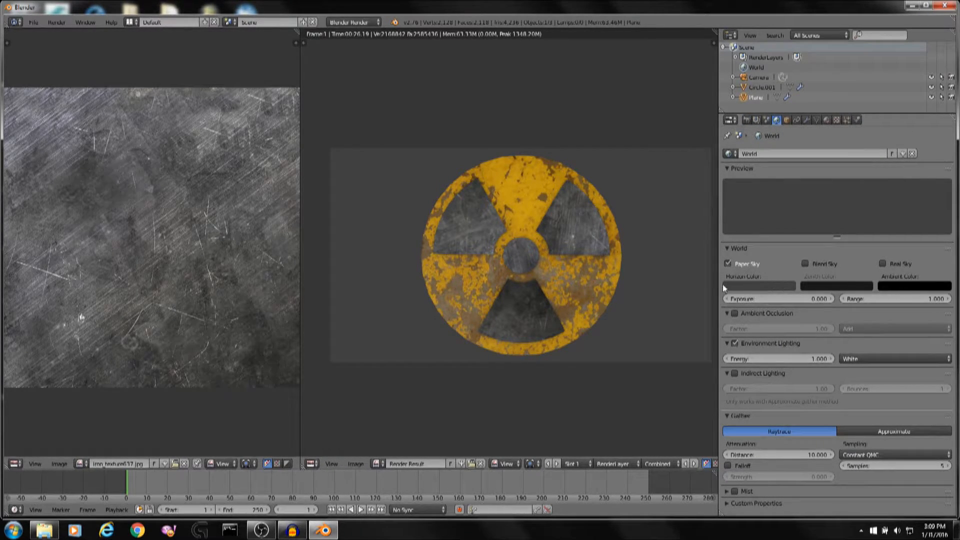
pyautogui.click(745, 285)
pyautogui.moveTo(808, 205); pyautogui.dragTo(810, 225)
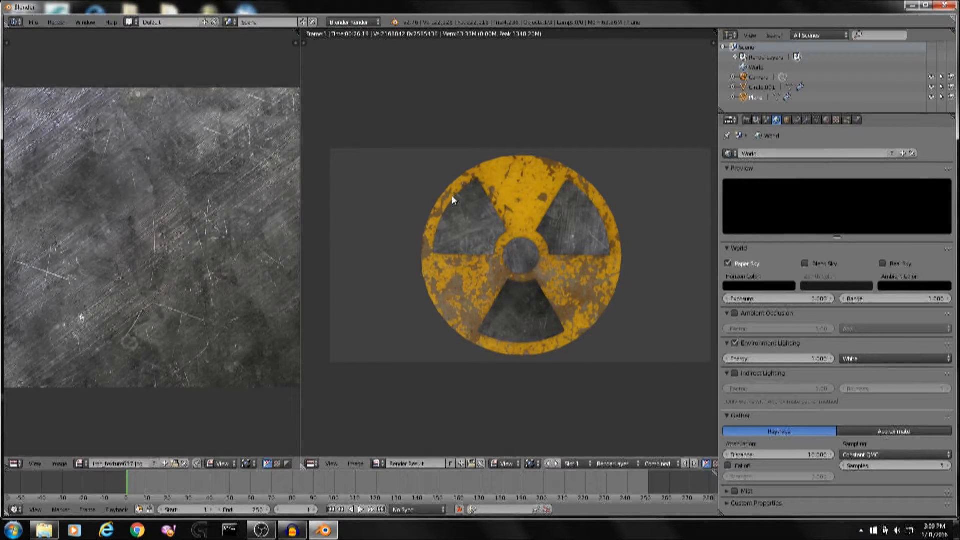
pyautogui.click(746, 121)
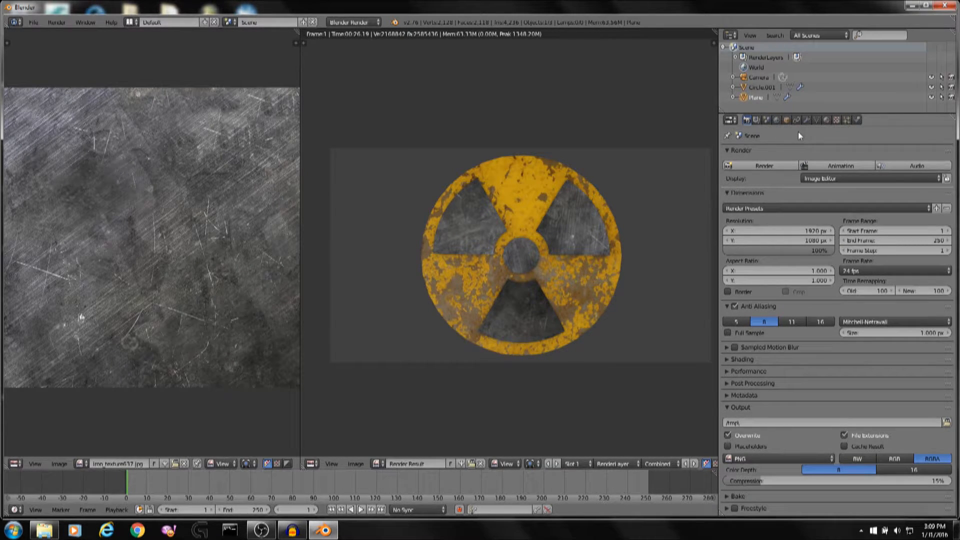
pyautogui.press('Escape')
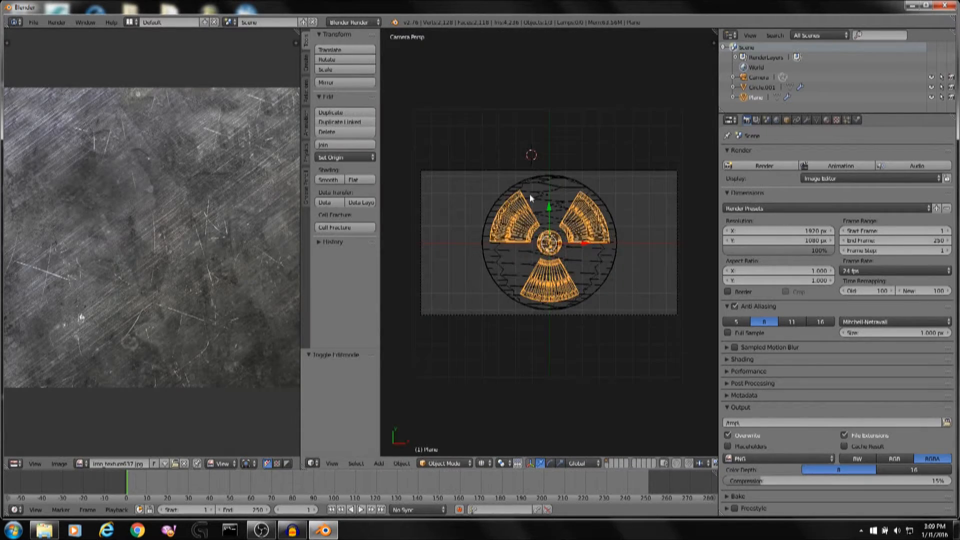
# Add a point lamp to the scene.
pyautogui.moveTo(530, 193); pyautogui.dragTo(568, 127, button='middle')
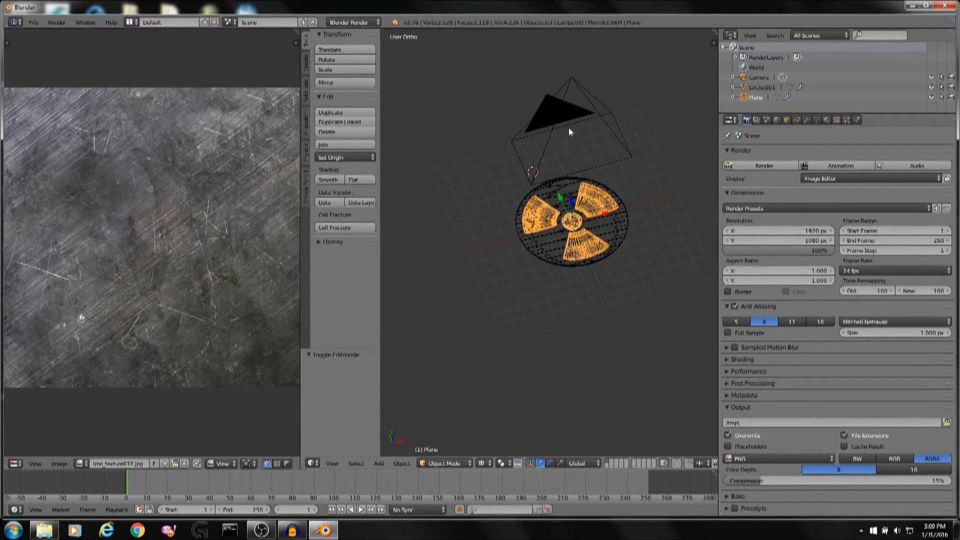
pyautogui.press('KP_5')
pyautogui.press('KP_8')
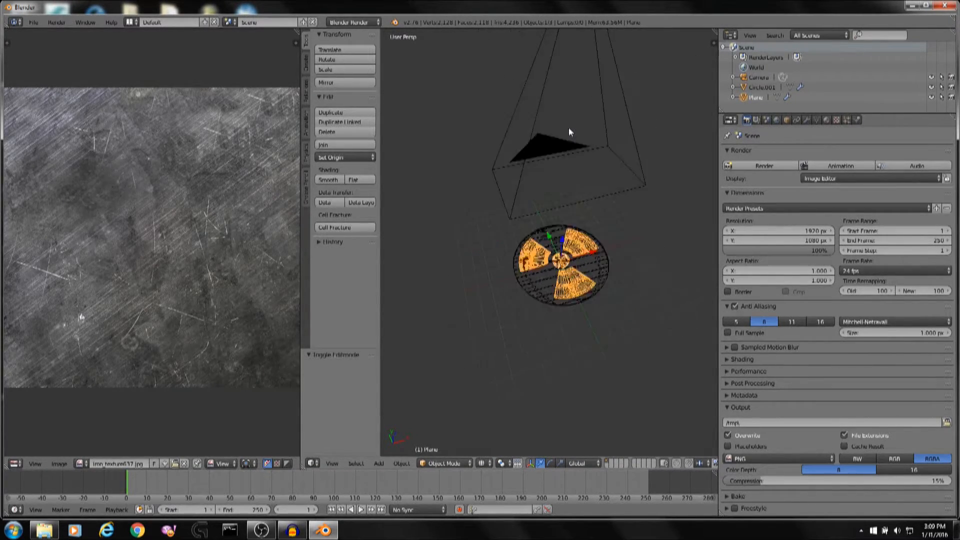
pyautogui.moveTo(569, 127); pyautogui.dragTo(631, 80, button='middle')
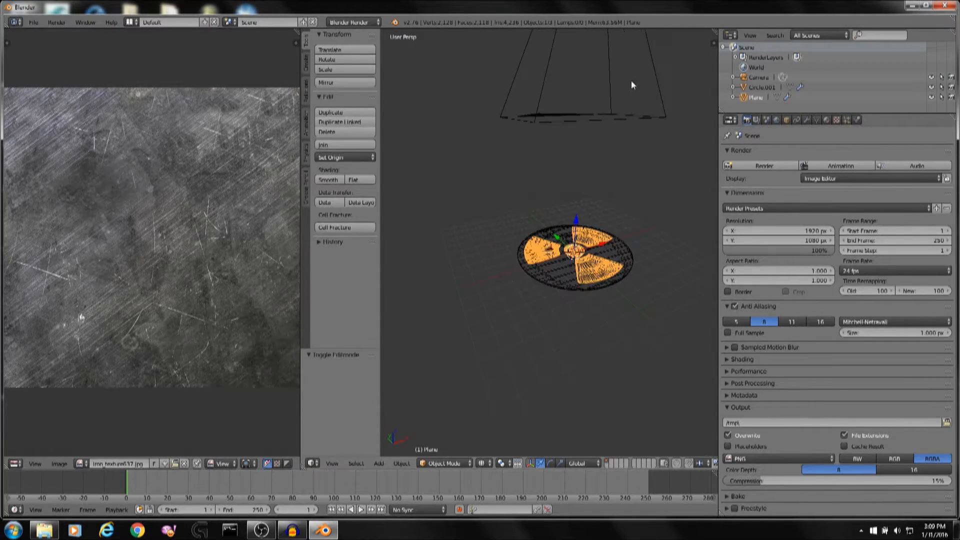
pyautogui.scroll(3, 631, 84)
pyautogui.hotkey('shift', 'a')
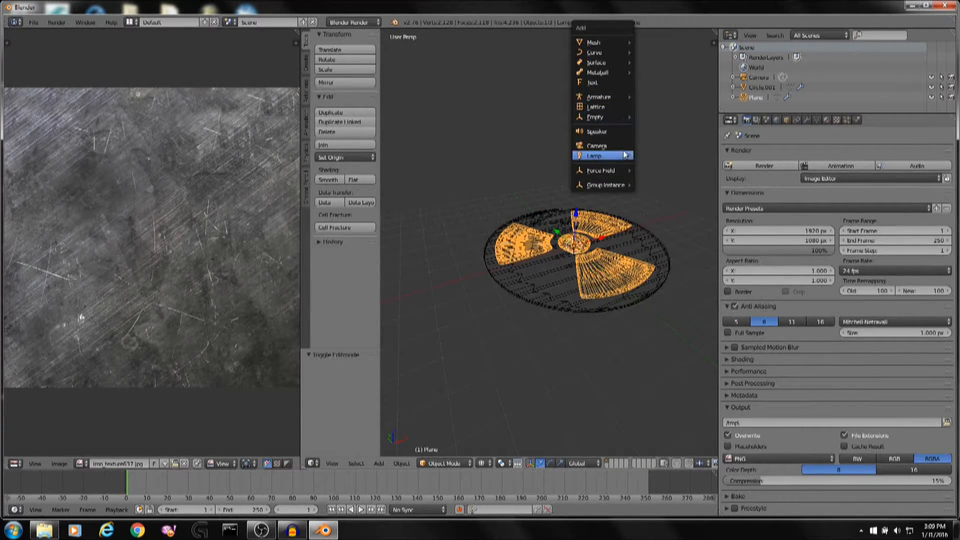
pyautogui.click(650, 155)
pyautogui.scroll(-3, 641, 143)
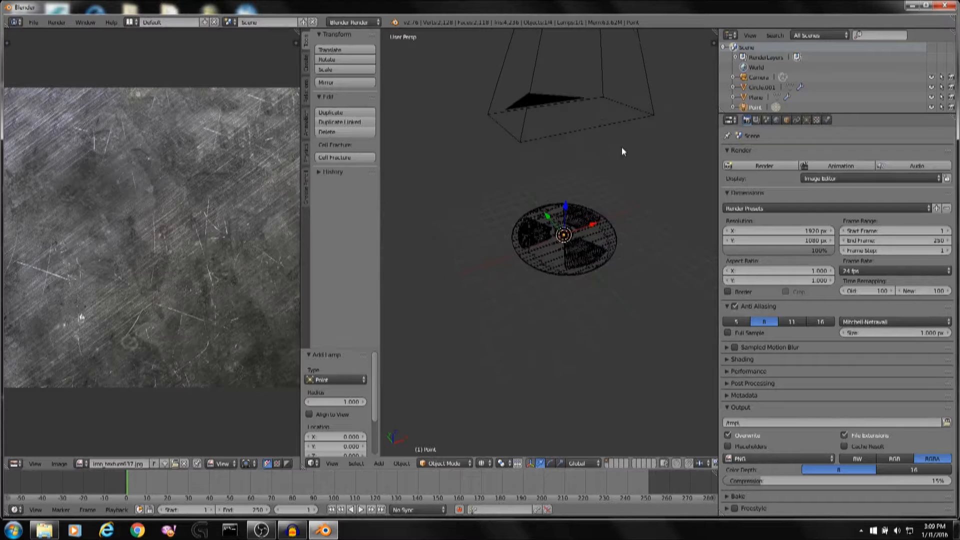
pyautogui.click(482, 463)
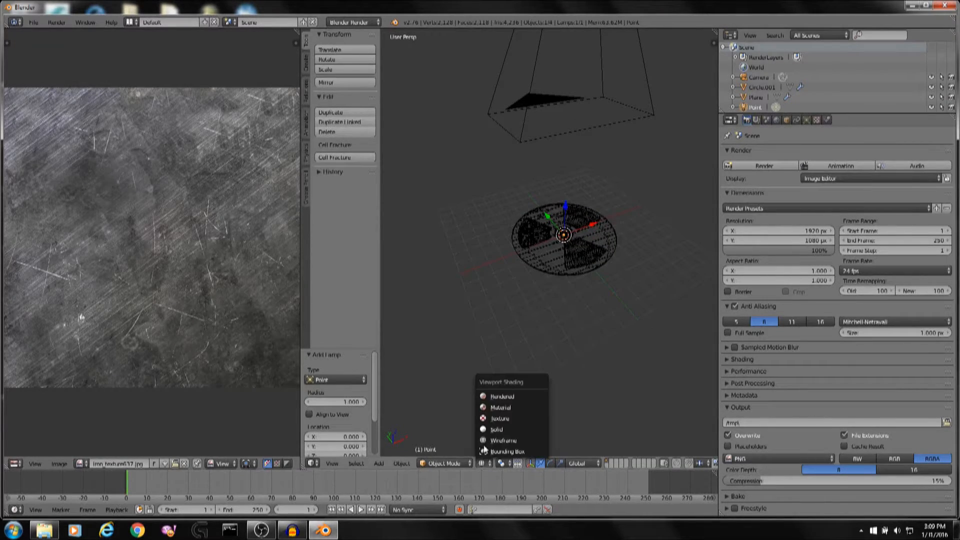
pyautogui.click(497, 392)
pyautogui.press('z')
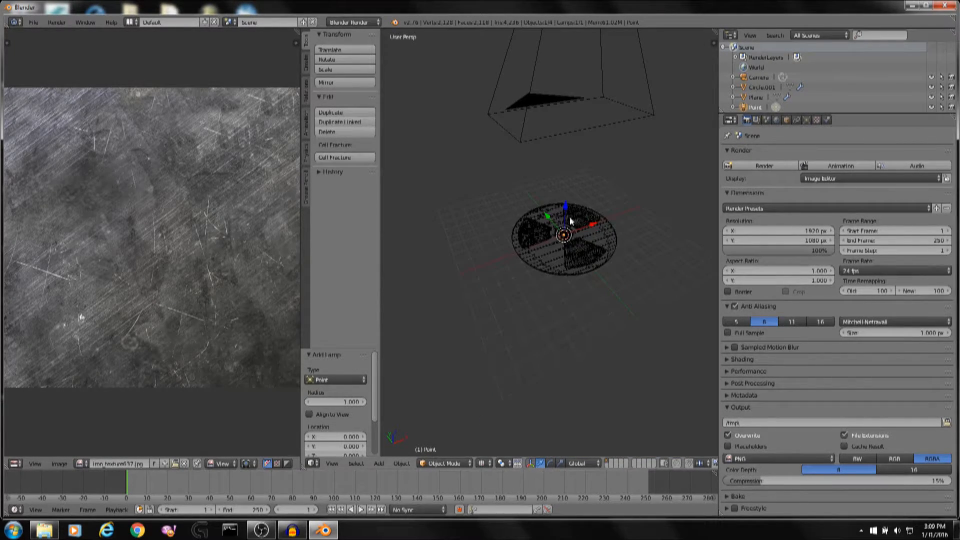
# Move the point lamp 6 units up along the Z axis.
pyautogui.press('g')
pyautogui.press('z')
pyautogui.press('1')
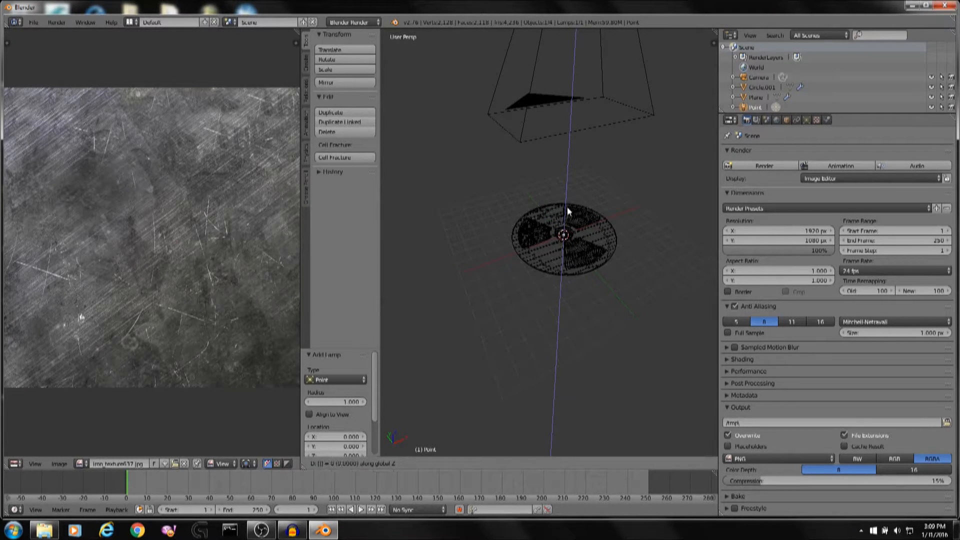
pyautogui.press('BackSpace')
pyautogui.press('6')
pyautogui.press('BackSpace')
pyautogui.press('6')
pyautogui.press('Return')
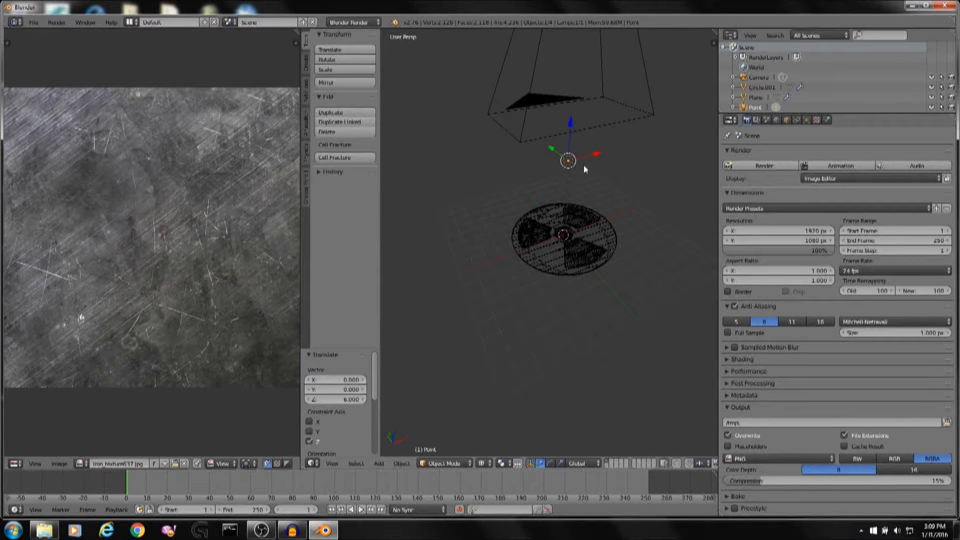
# Move the point lamp along the X axis by -1, twice.
pyautogui.click(598, 150)
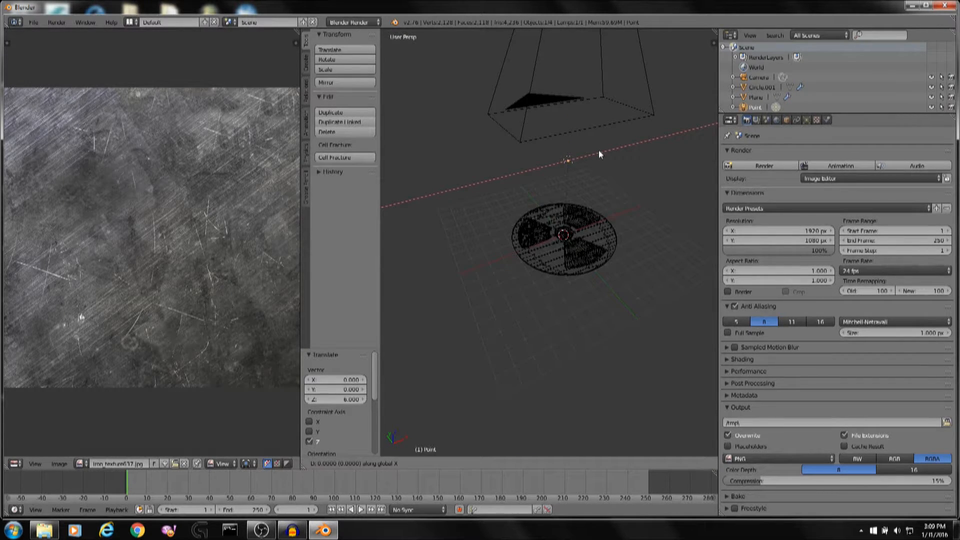
pyautogui.write('2-1')
pyautogui.press('Return')
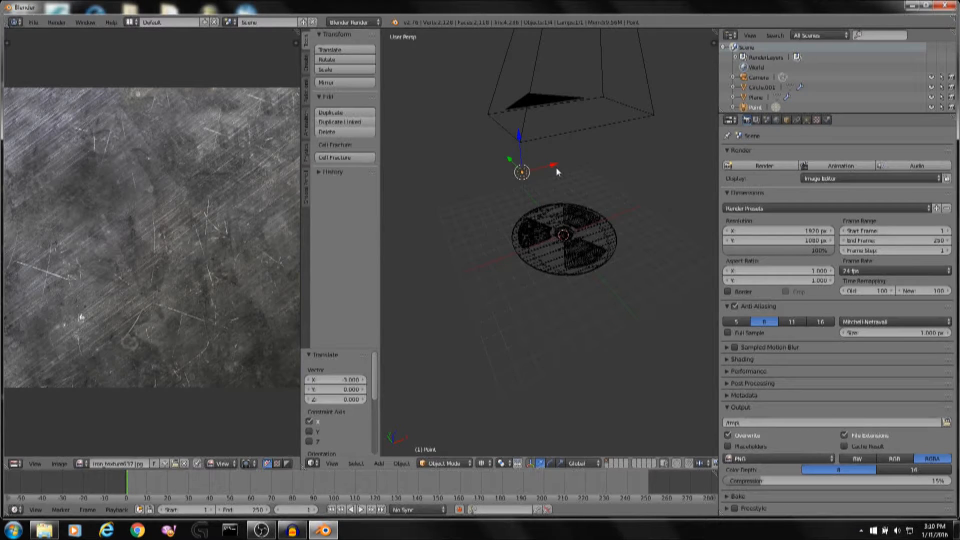
pyautogui.press('g')
pyautogui.write('x')
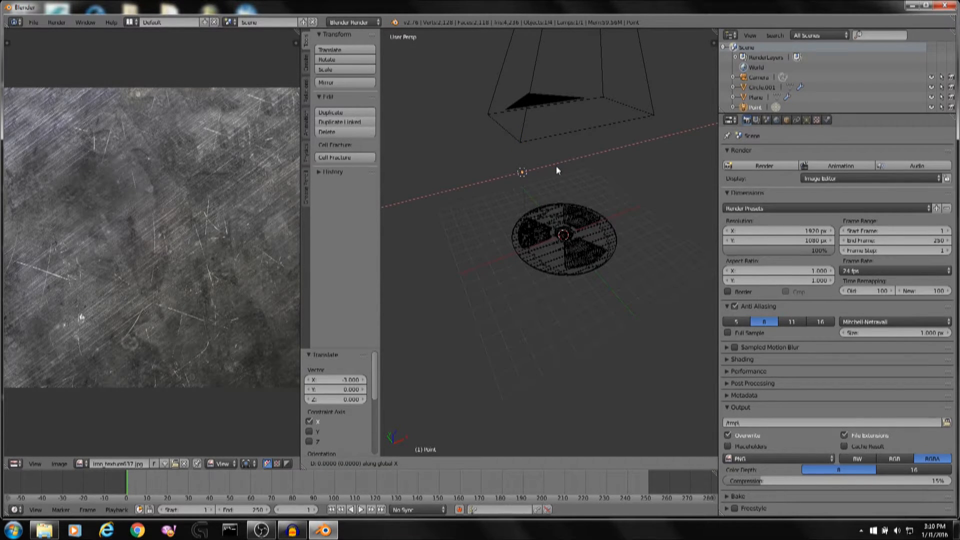
pyautogui.write('-1')
pyautogui.press('Return')
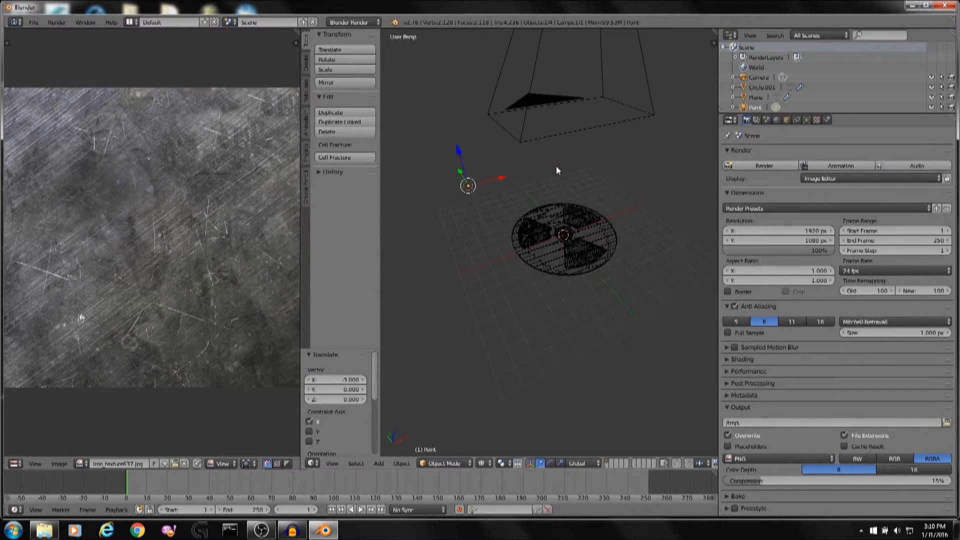
# Start a test render, cancel it, and disable Environment Lighting in the world settings.
pyautogui.press('F12')
pyautogui.click(777, 120)
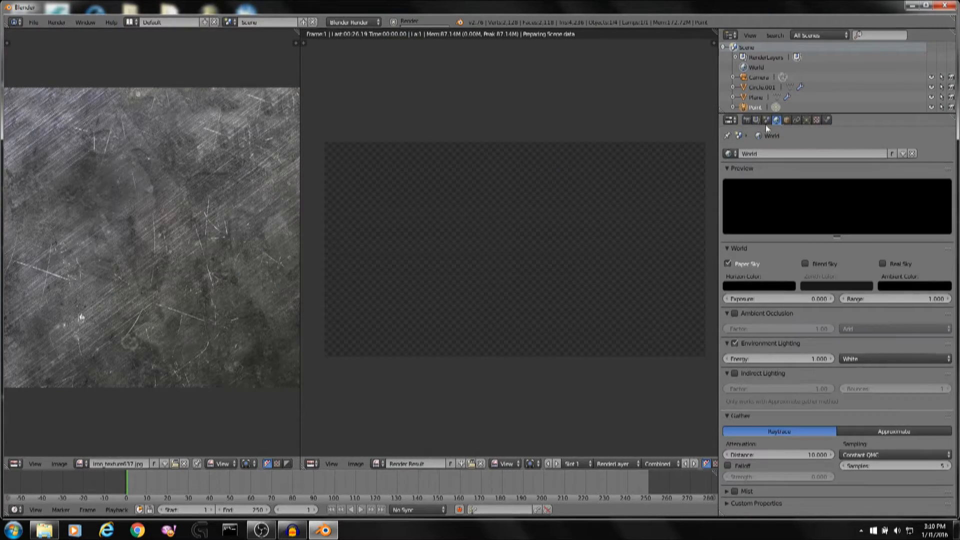
pyautogui.press('Escape')
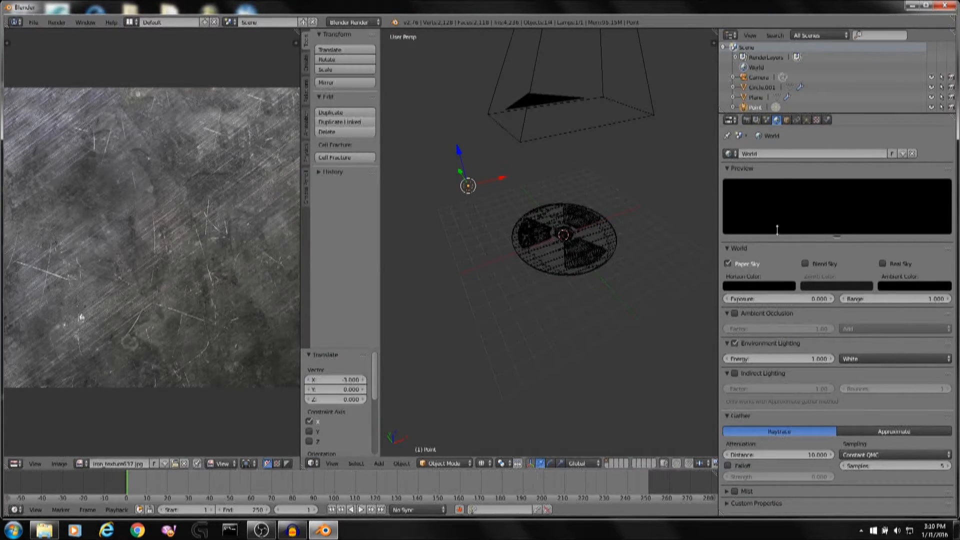
pyautogui.click(735, 343)
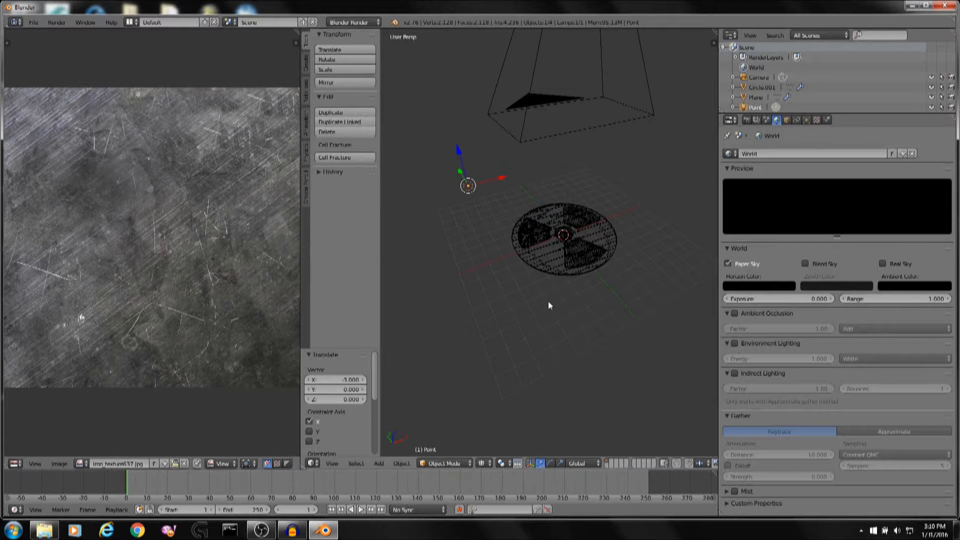
# Render the scene and zoom around the rendered image to inspect it.
pyautogui.press('F12')
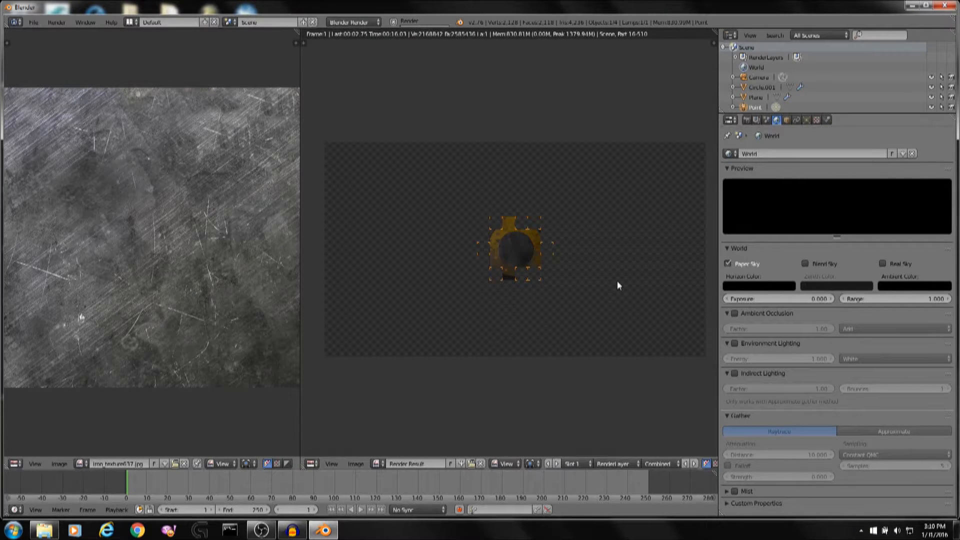
pyautogui.scroll(9, 617, 280)
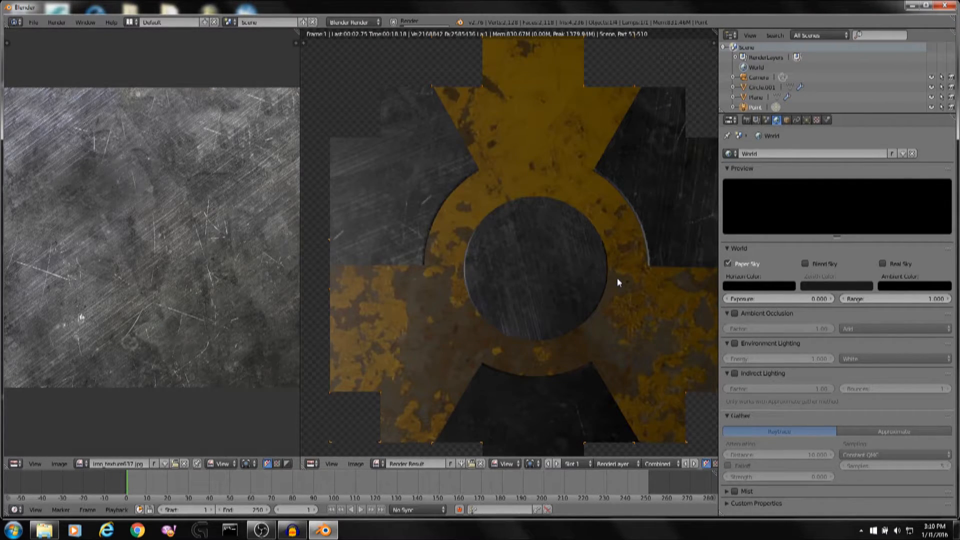
pyautogui.scroll(-2, 494, 292)
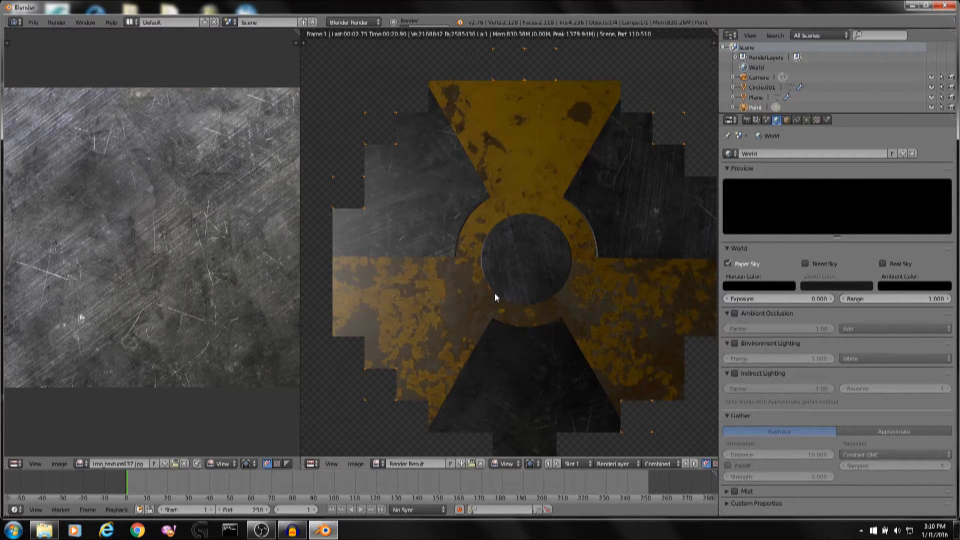
pyautogui.scroll(-3, 545, 273)
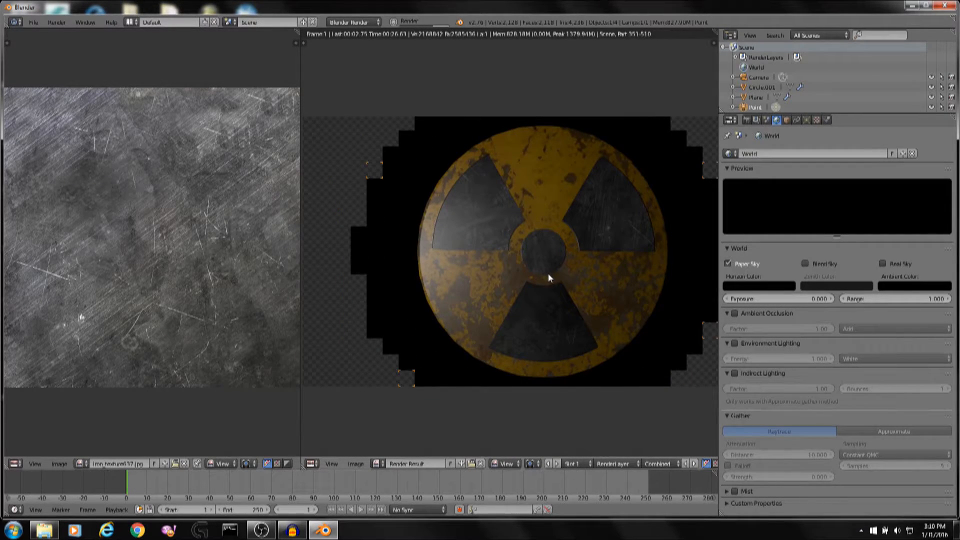
pyautogui.scroll(2, 549, 274)
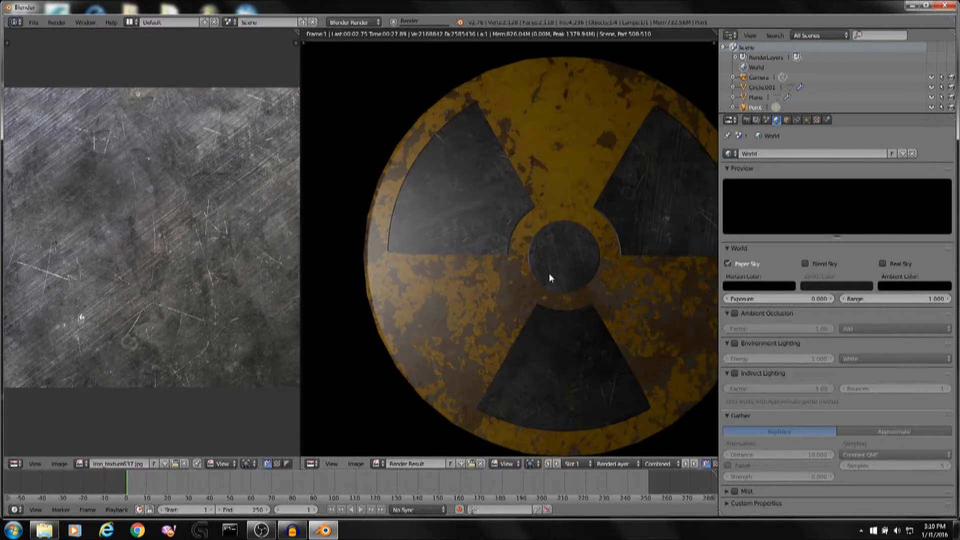
pyautogui.scroll(-2, 549, 273)
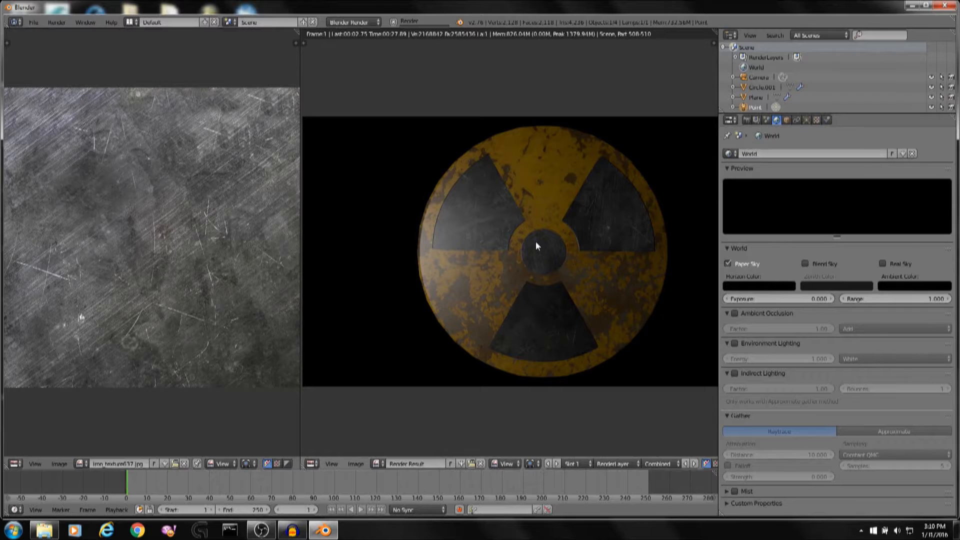
pyautogui.scroll(3, 463, 232)
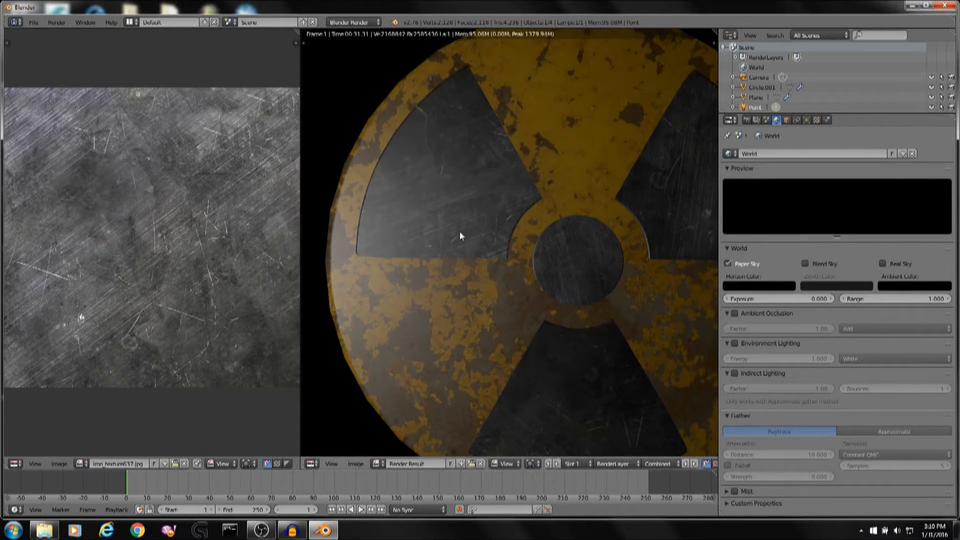
# Return to the viewport, select the outer disc and set its material's specular intensity to 0.
pyautogui.press('Escape')
pyautogui.scroll(3, 522, 229)
pyautogui.rightClick(552, 282)
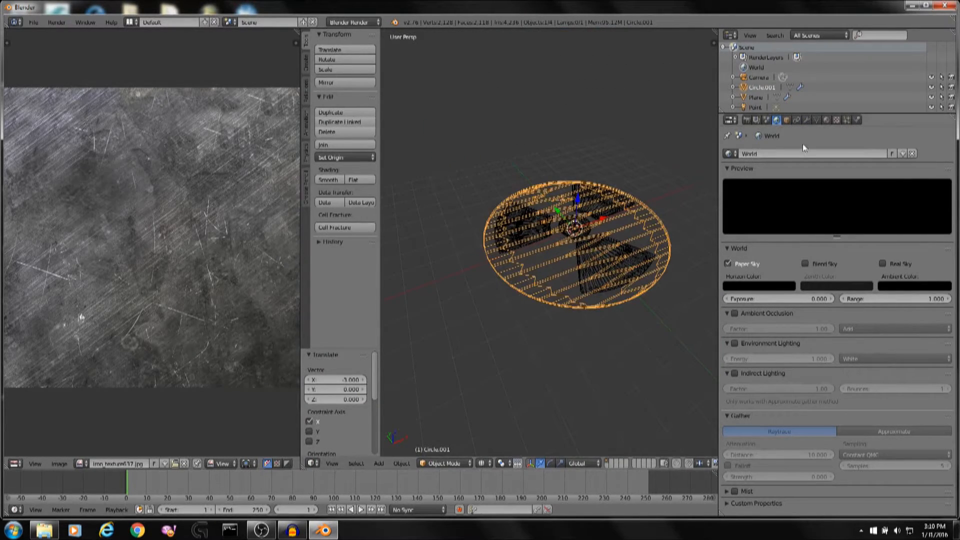
pyautogui.scroll(-2, 629, 186)
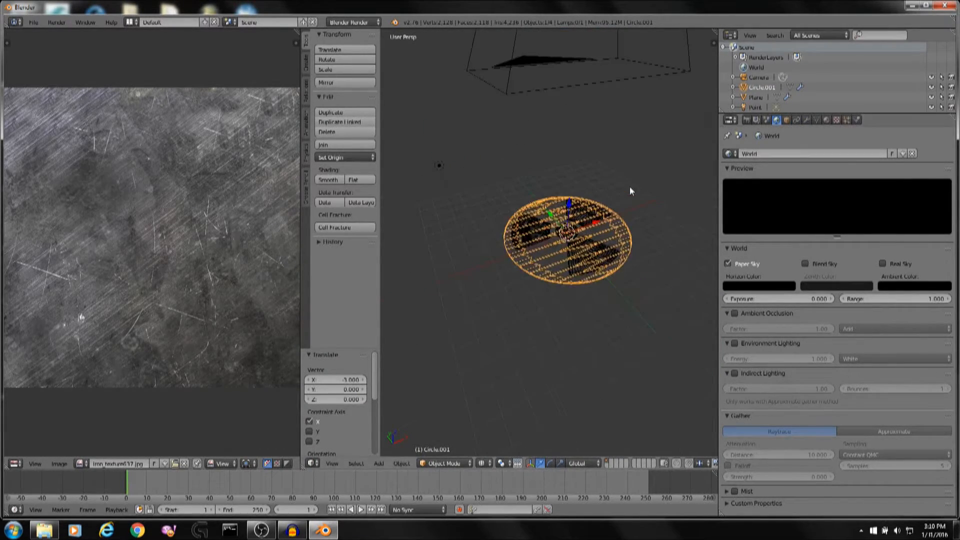
pyautogui.click(827, 120)
pyautogui.scroll(-3, 830, 148)
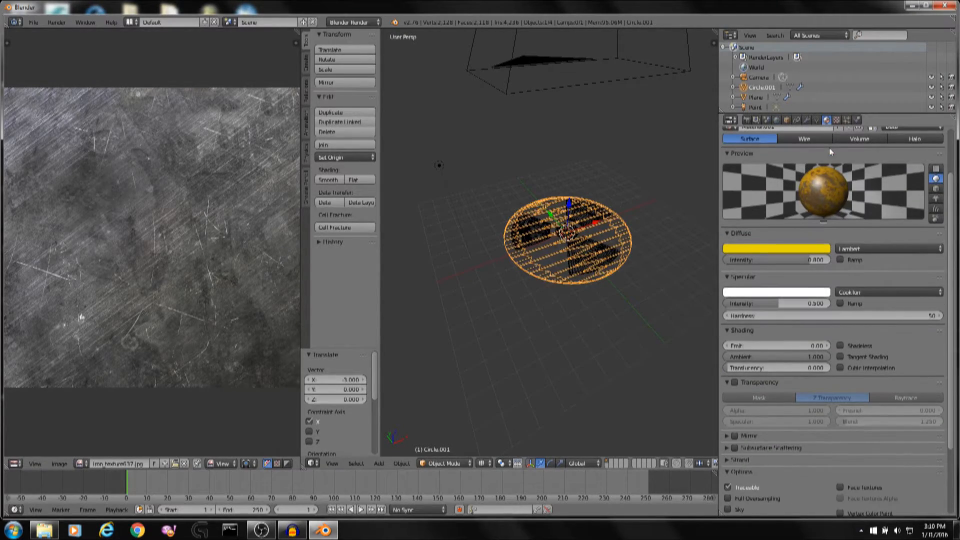
pyautogui.moveTo(808, 303); pyautogui.dragTo(730, 303)
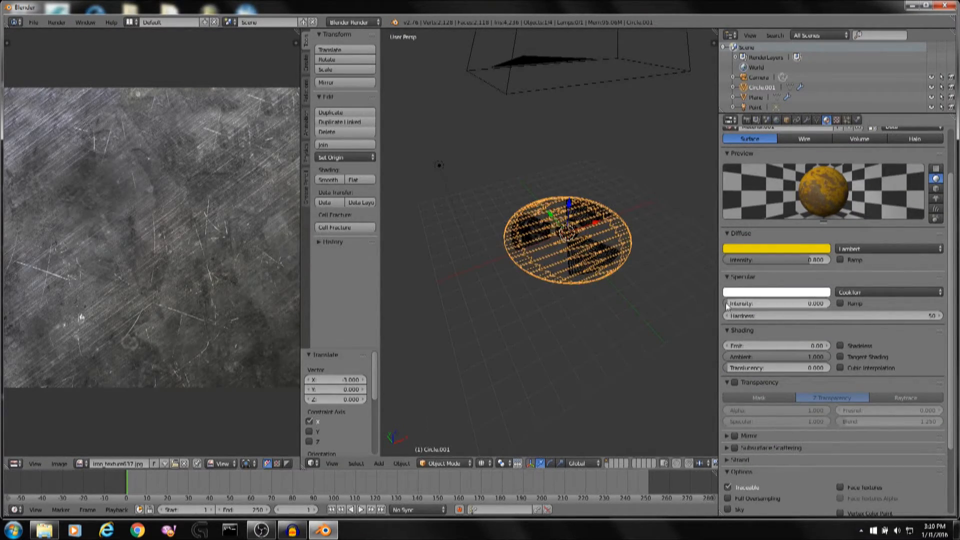
# Select the symbol plane and set its material's specular intensity to 0.
pyautogui.scroll(3, 683, 294)
pyautogui.rightClick(598, 279)
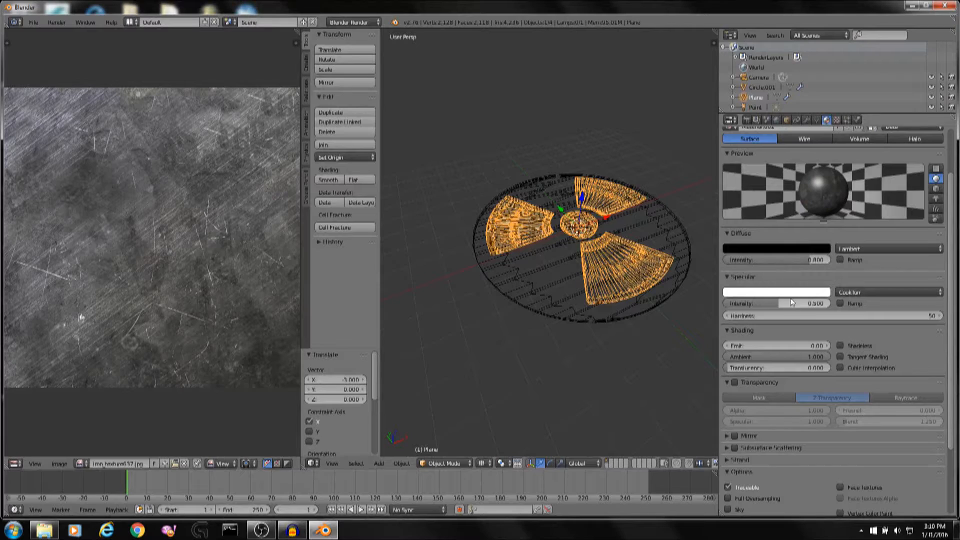
pyautogui.moveTo(791, 302); pyautogui.dragTo(728, 303)
# Render the scene again and compare the result with the radiation image on the desktop.
pyautogui.press('F12')
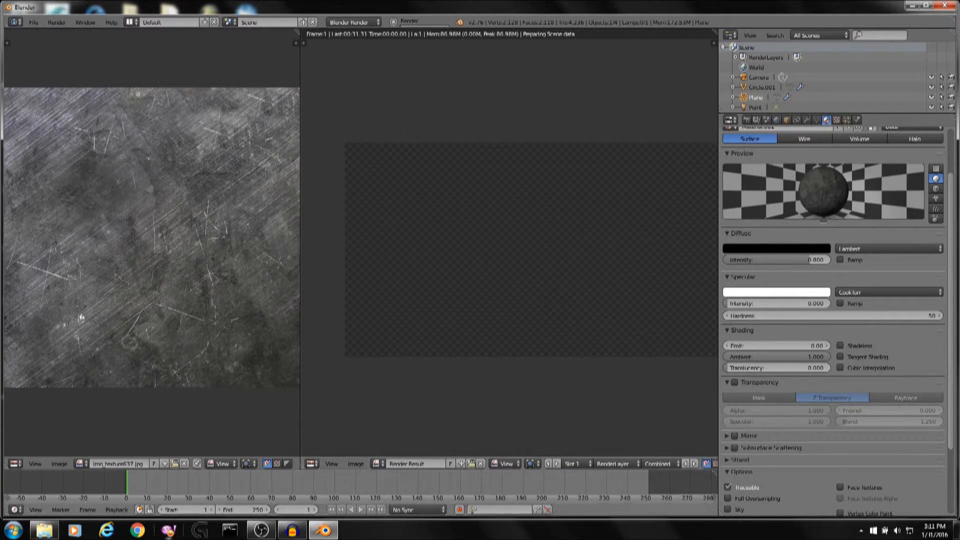
pyautogui.click(295, 531)
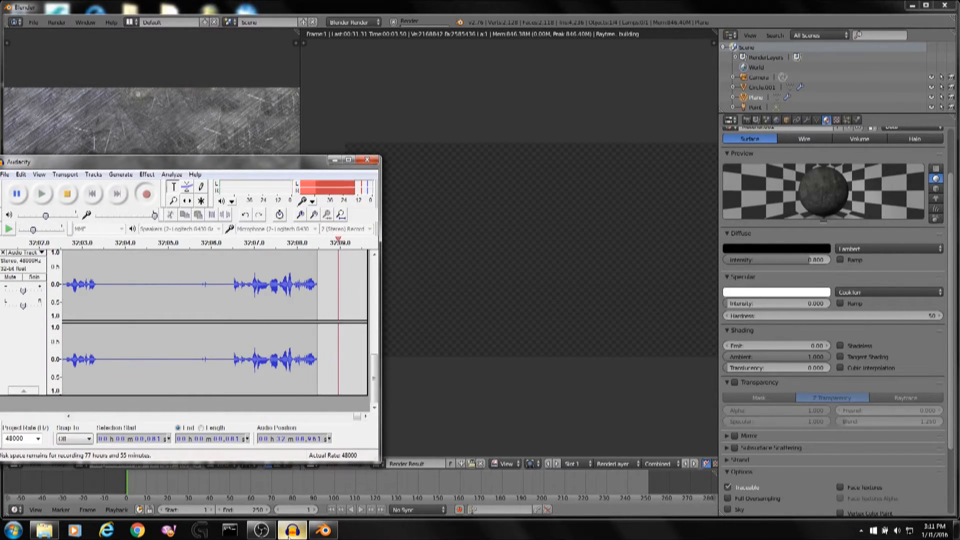
pyautogui.click(292, 531)
pyautogui.moveTo(580, 228); pyautogui.dragTo(559, 226, button='middle')
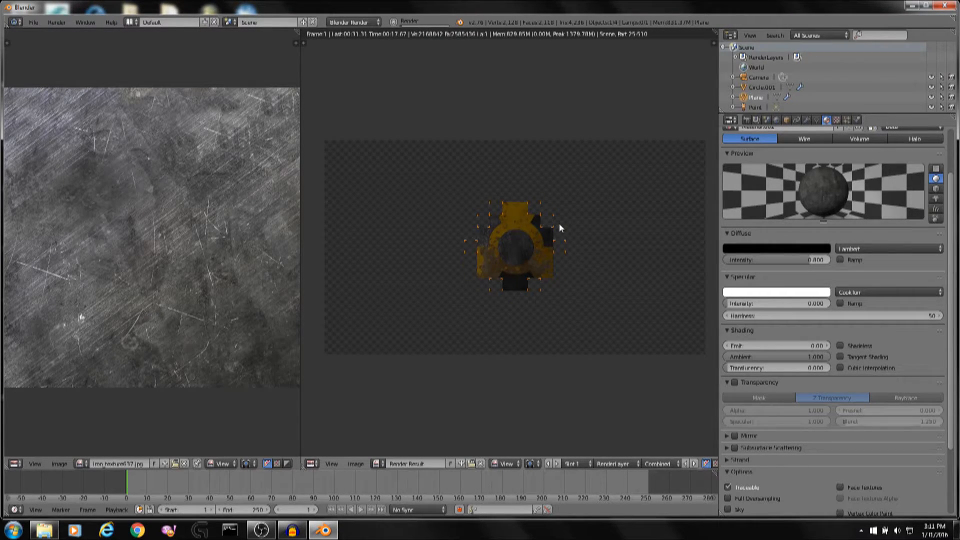
pyautogui.scroll(4, 559, 223)
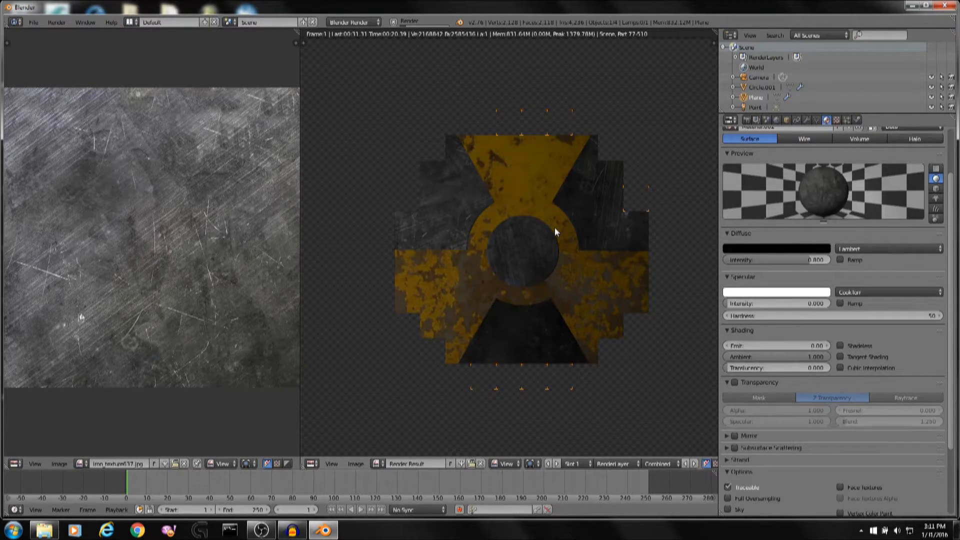
pyautogui.scroll(-1, 554, 227)
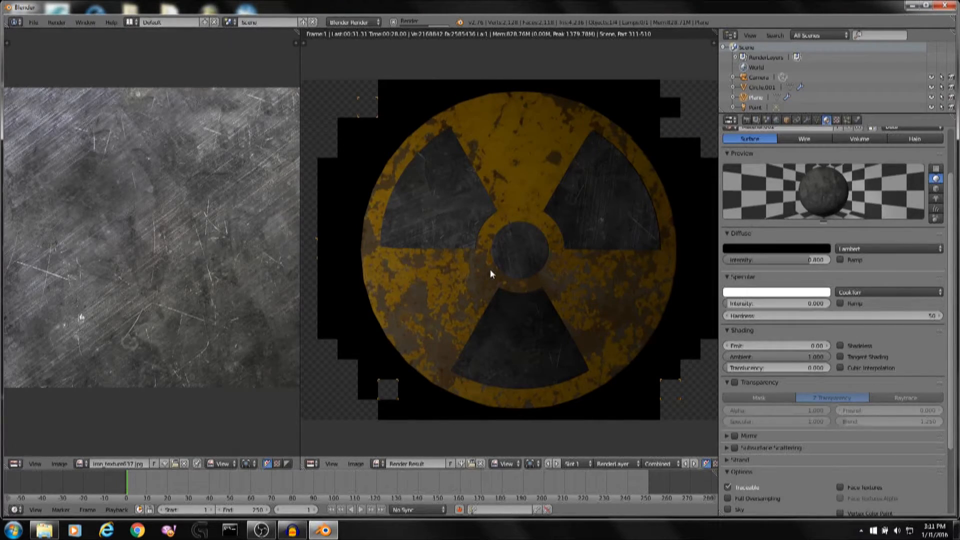
pyautogui.scroll(-1, 490, 270)
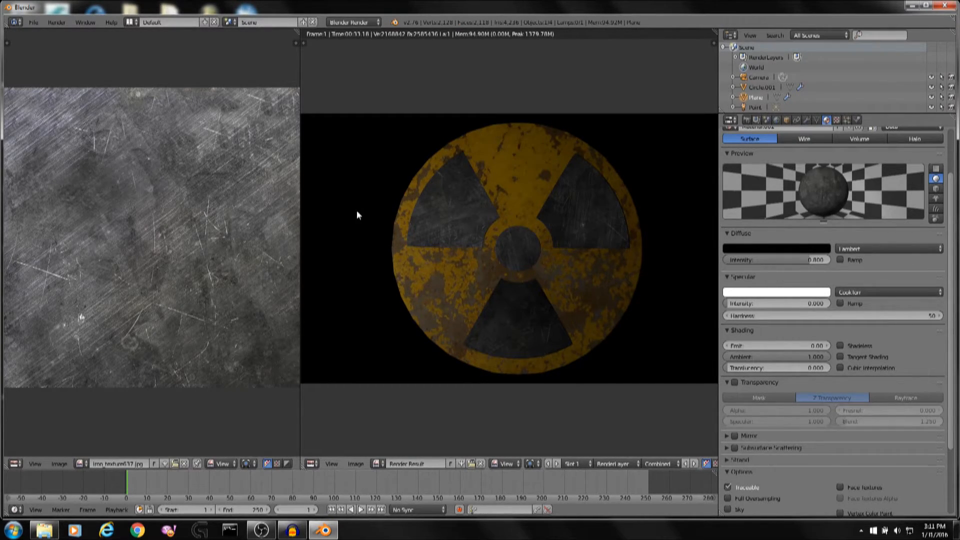
pyautogui.scroll(3, 358, 213)
pyautogui.scroll(-2, 360, 209)
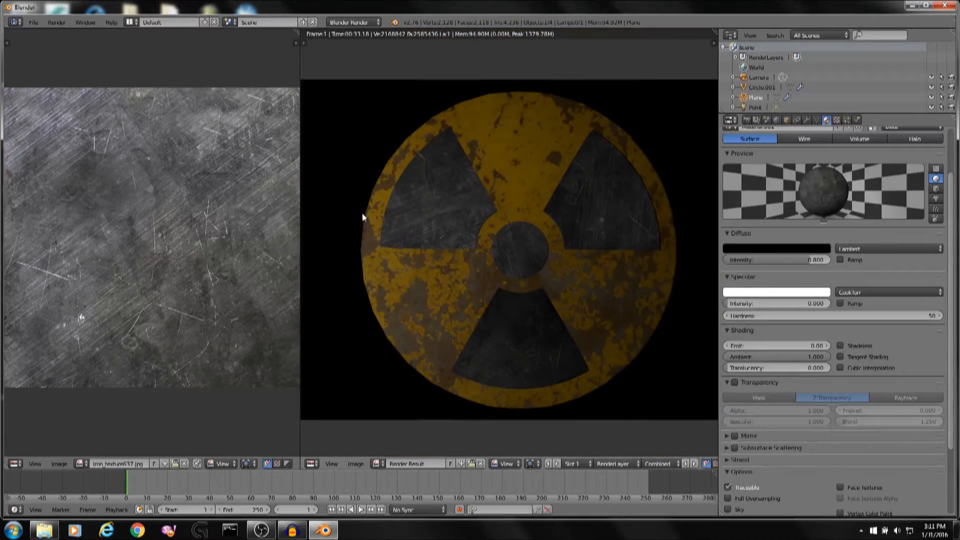
pyautogui.click(910, 5)
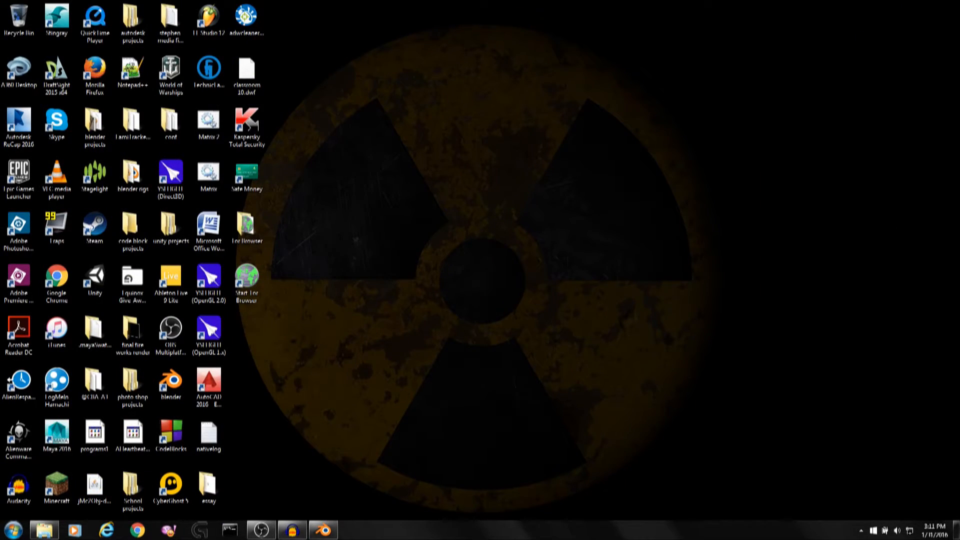
pyautogui.click(323, 530)
# Select the point lamp and move it by -5 along the X axis.
pyautogui.press('Escape')
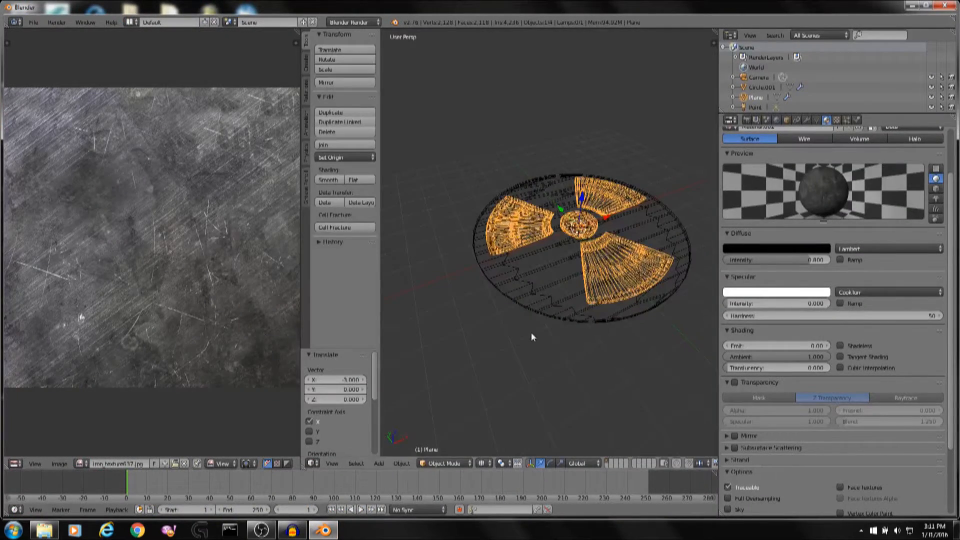
pyautogui.scroll(-6, 531, 332)
pyautogui.rightClick(501, 204)
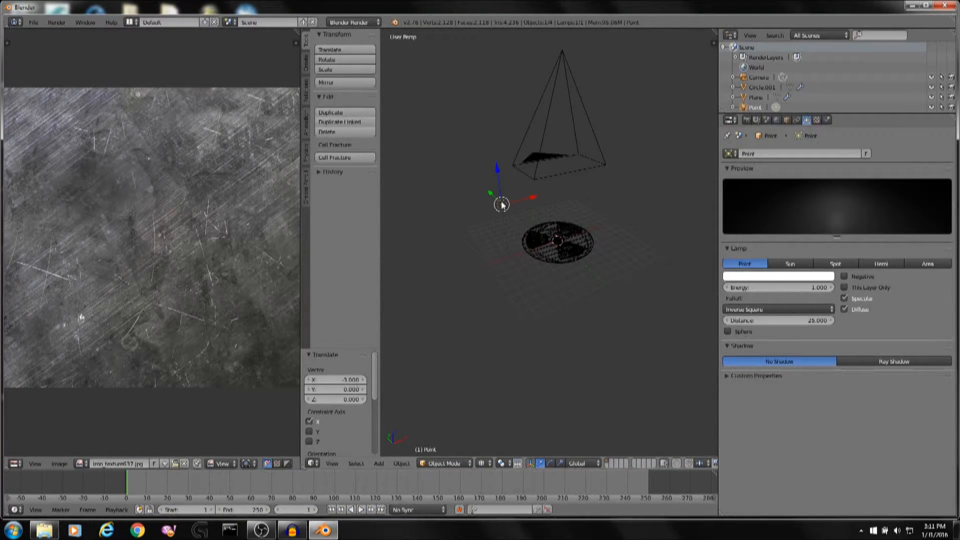
pyautogui.press('g')
pyautogui.write('x')
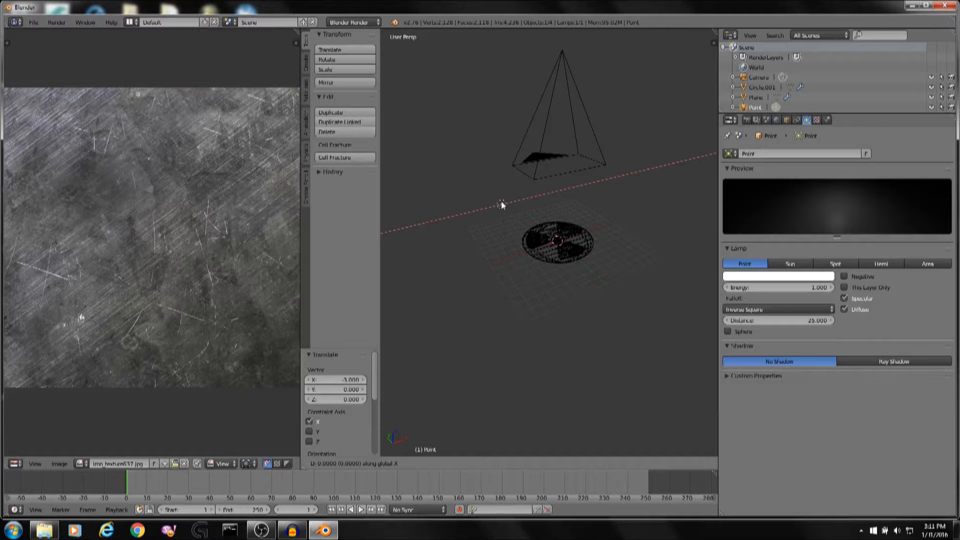
pyautogui.write('-5')
pyautogui.press('Return')
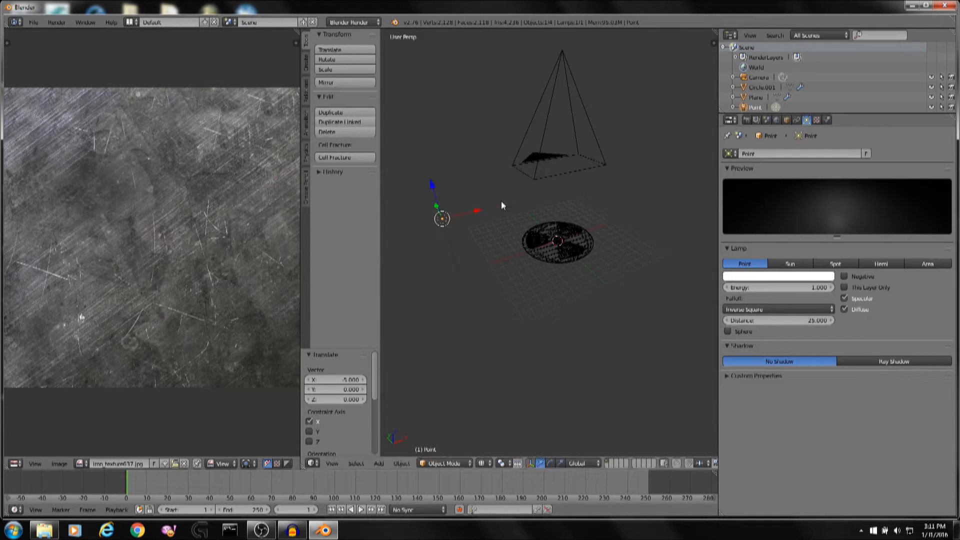
# Set the point lamp's energy to 0.5.
pyautogui.click(772, 290)
pyautogui.write('.54')
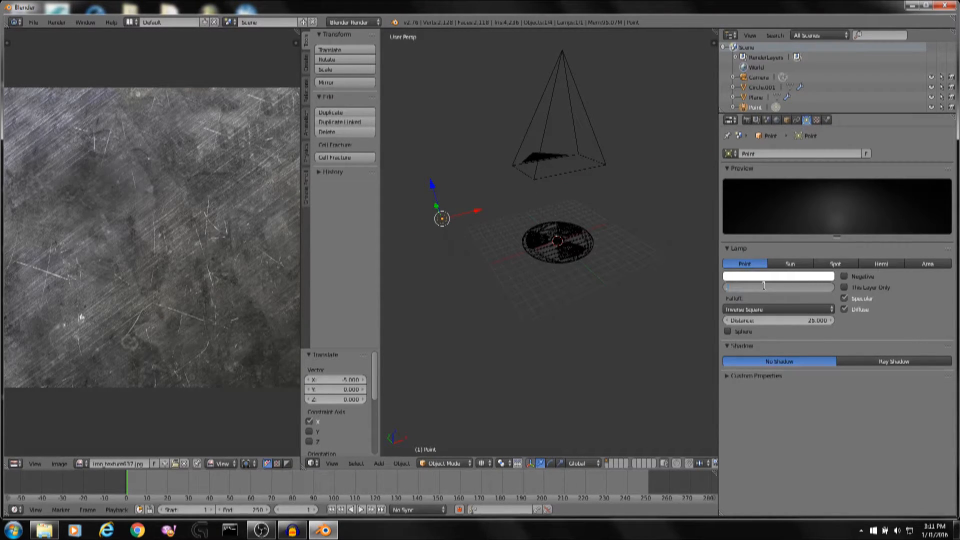
pyautogui.press('Return')
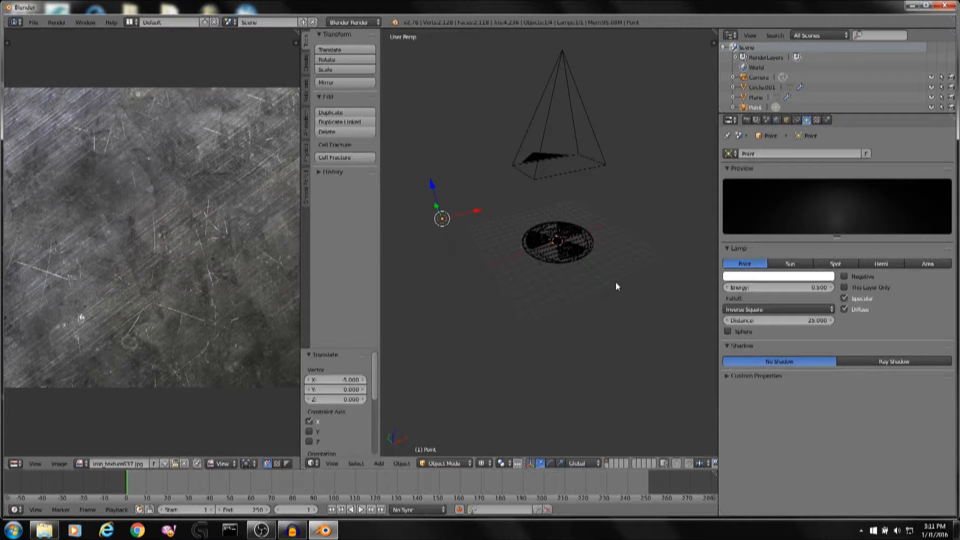
# Render the scene and compare the rendered image with the desktop reference picture.
pyautogui.press('F12')
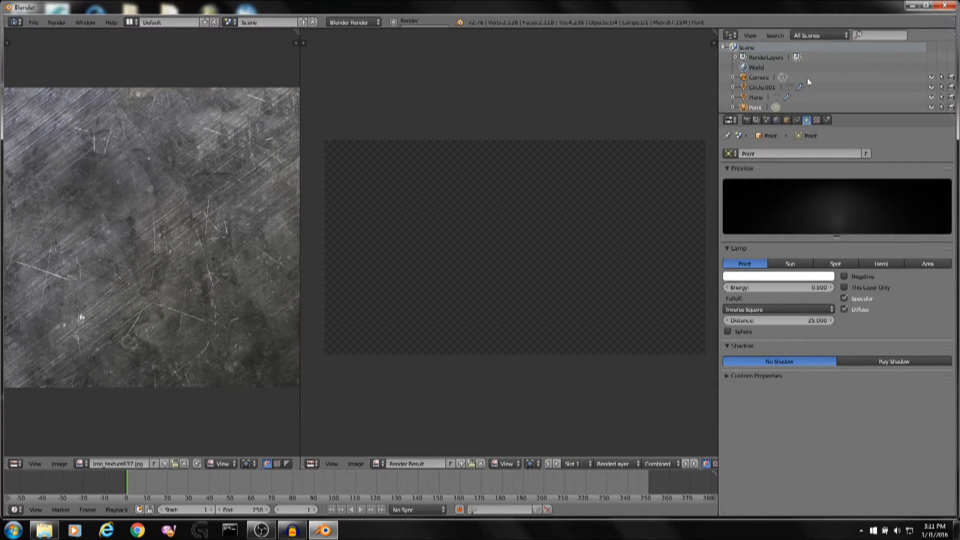
pyautogui.click(747, 120)
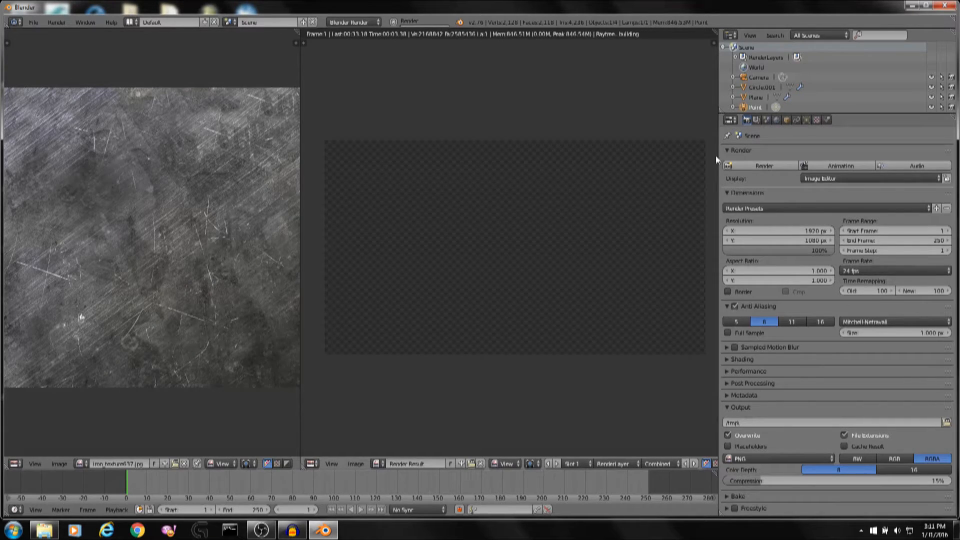
pyautogui.click(912, 7)
pyautogui.moveTo(872, 19); pyautogui.dragTo(400, 345)
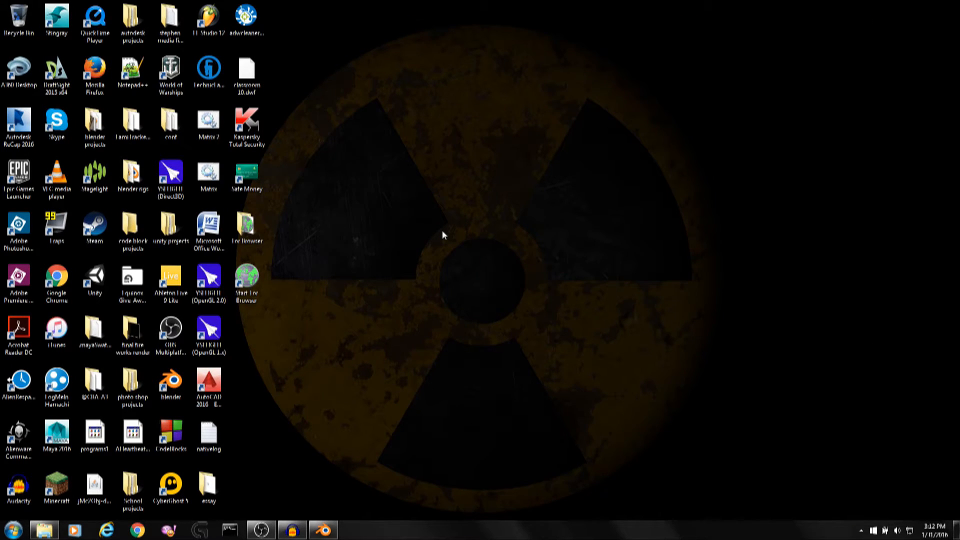
pyautogui.click(322, 529)
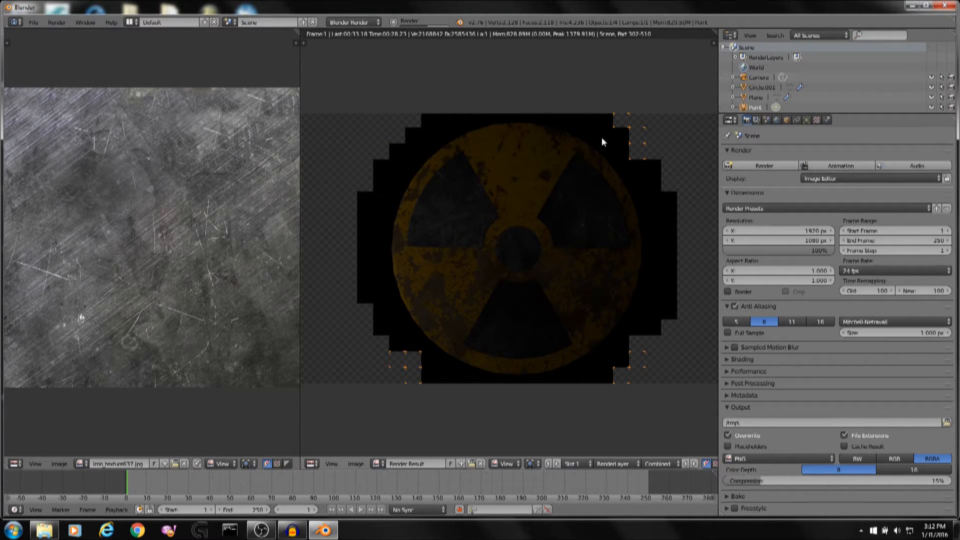
pyautogui.click(912, 6)
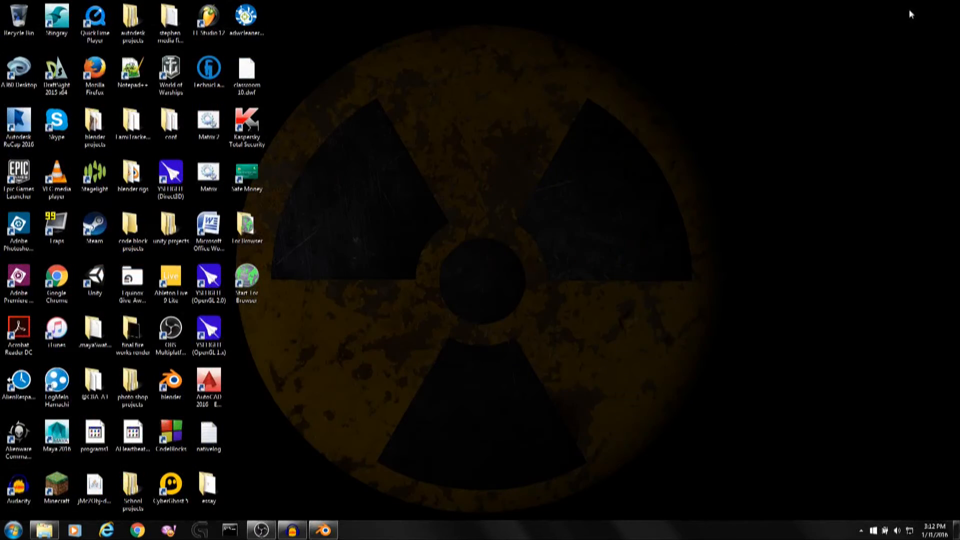
pyautogui.click(336, 529)
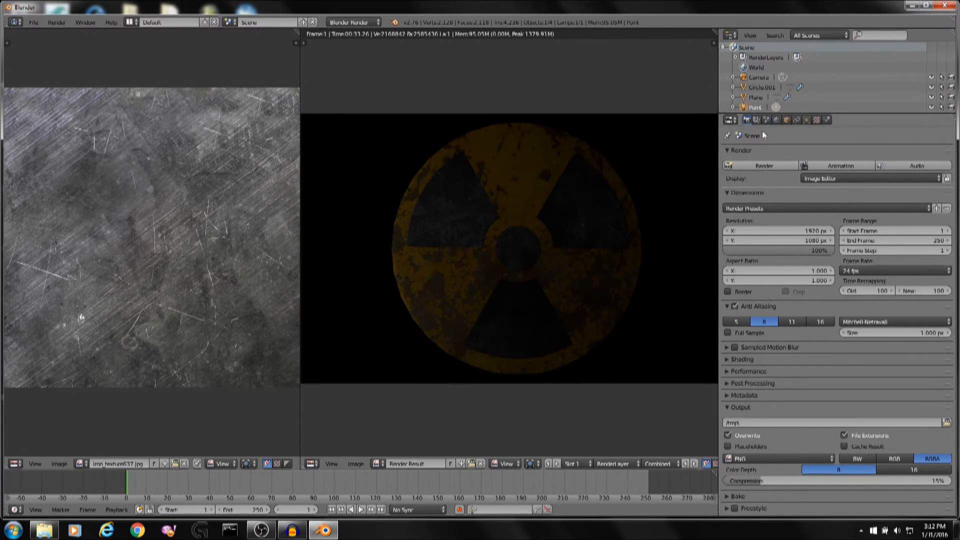
pyautogui.click(777, 120)
pyautogui.click(807, 120)
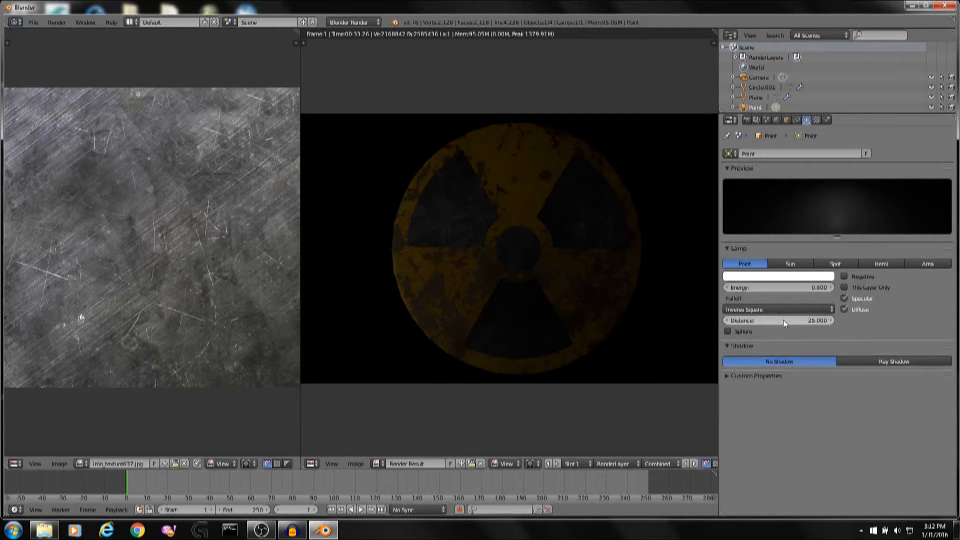
# Open the nuclear .blend file from the blender projects nuclear folder.
pyautogui.click(34, 534)
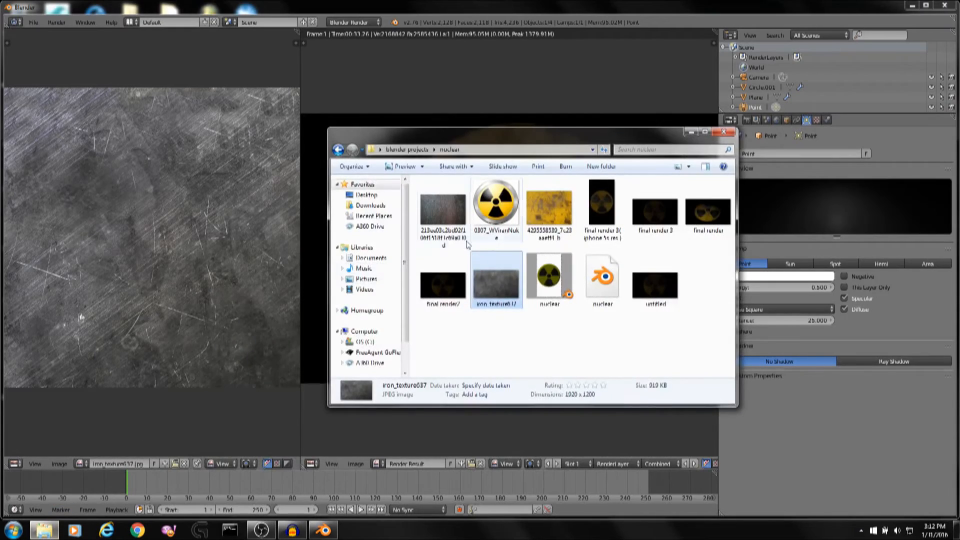
pyautogui.doubleClick(549, 274)
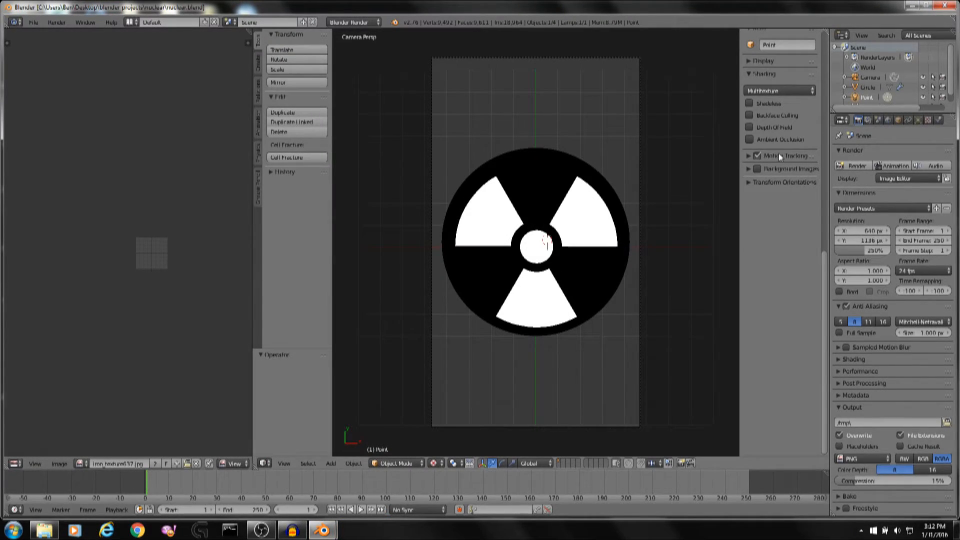
# Set the point lamp's energy to 0.29.
pyautogui.click(920, 121)
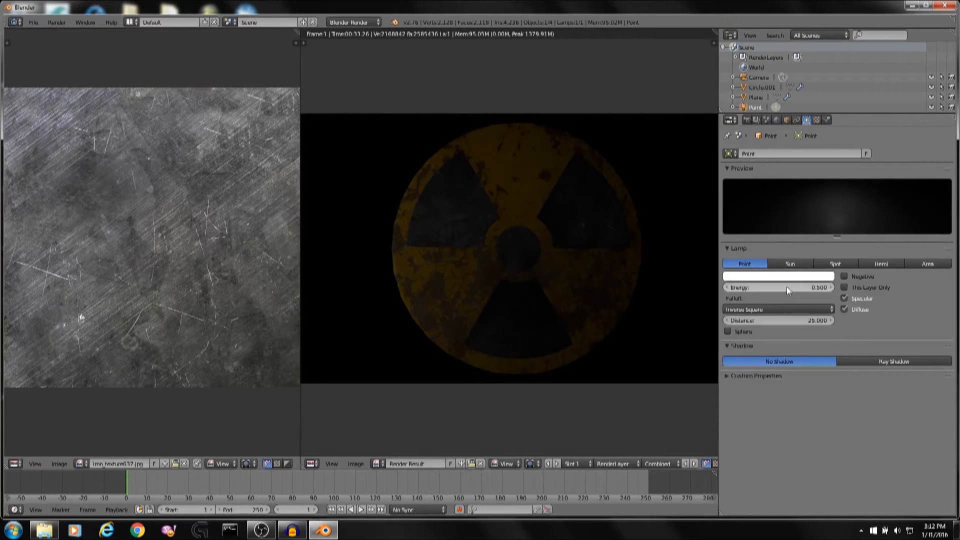
pyautogui.click(786, 287)
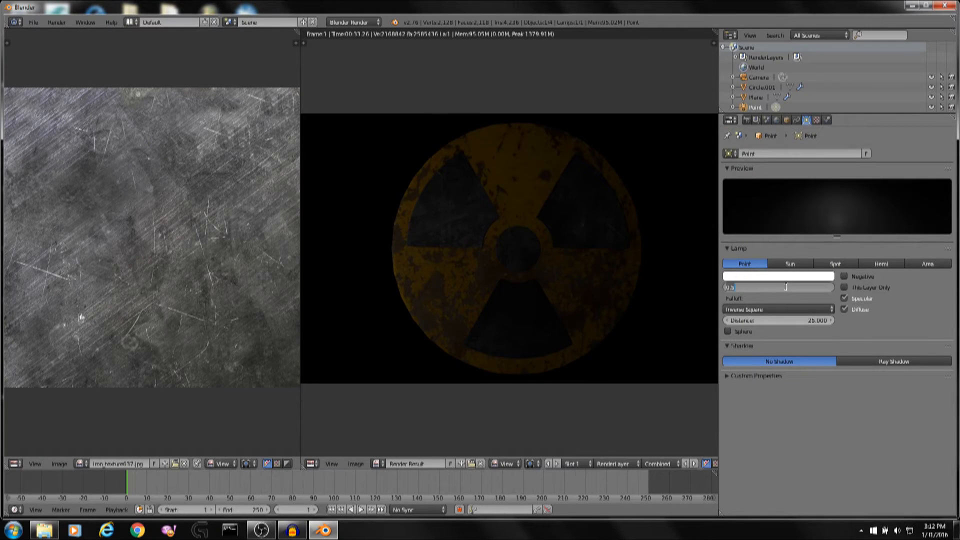
pyautogui.press('BackSpace')
pyautogui.write('.29')
pyautogui.press('Return')
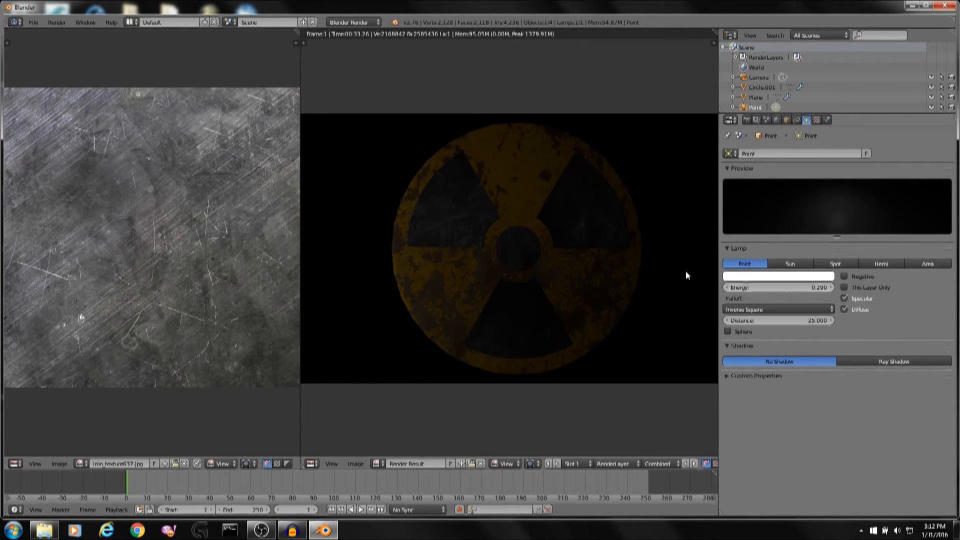
# Render the scene again, compare it with the desktop reference picture, and zoom around the rendered image to inspect it.
pyautogui.press('F12')
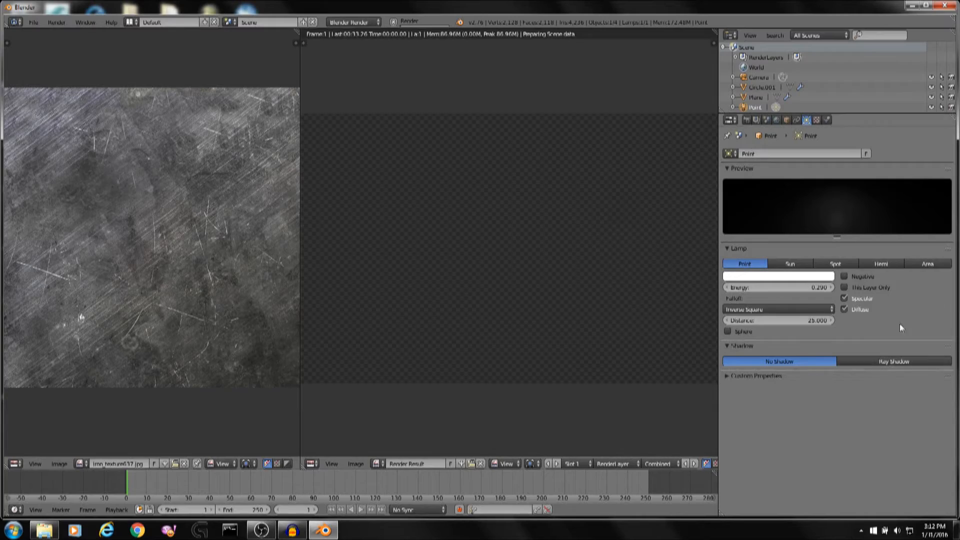
pyautogui.click(912, 5)
pyautogui.click(703, 132)
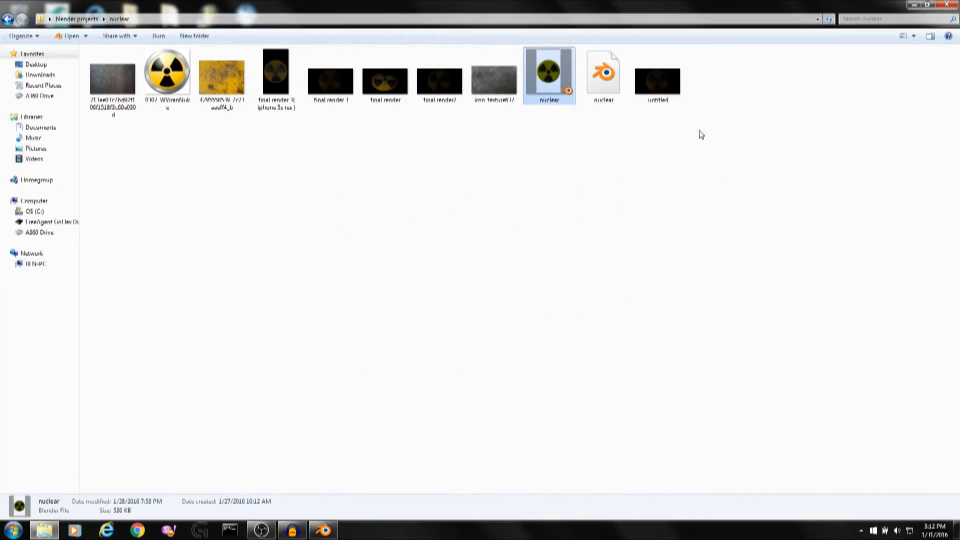
pyautogui.click(931, 5)
pyautogui.click(691, 132)
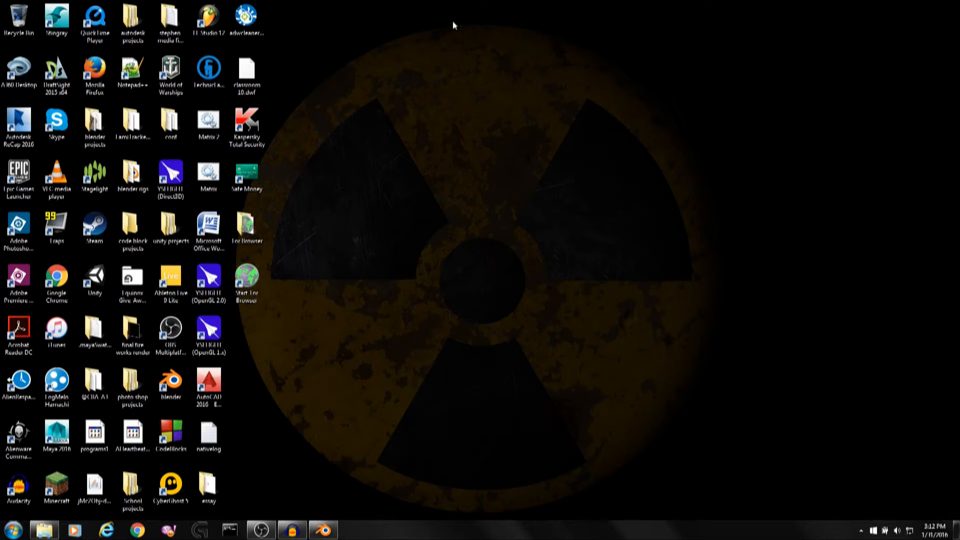
pyautogui.moveTo(446, 1); pyautogui.dragTo(799, 429)
pyautogui.click(324, 529)
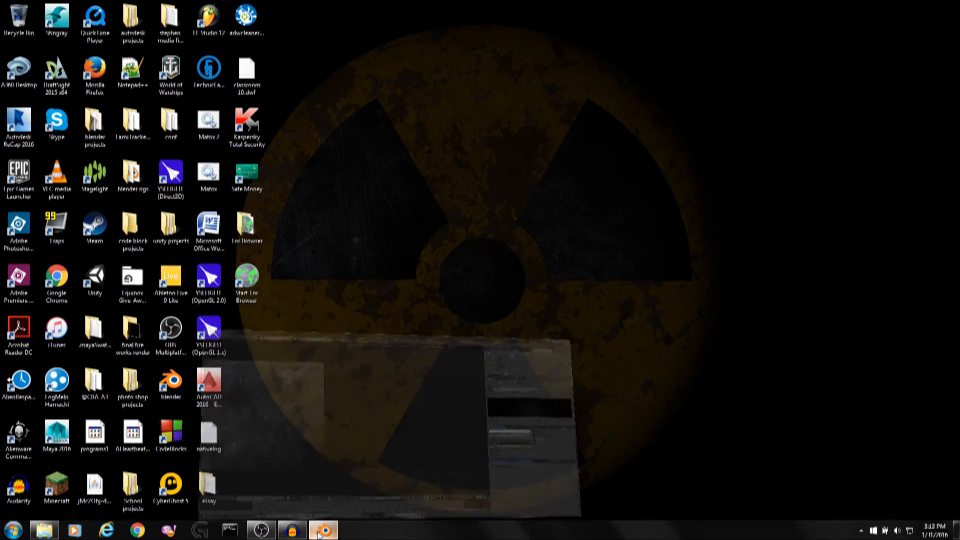
pyautogui.click(913, 5)
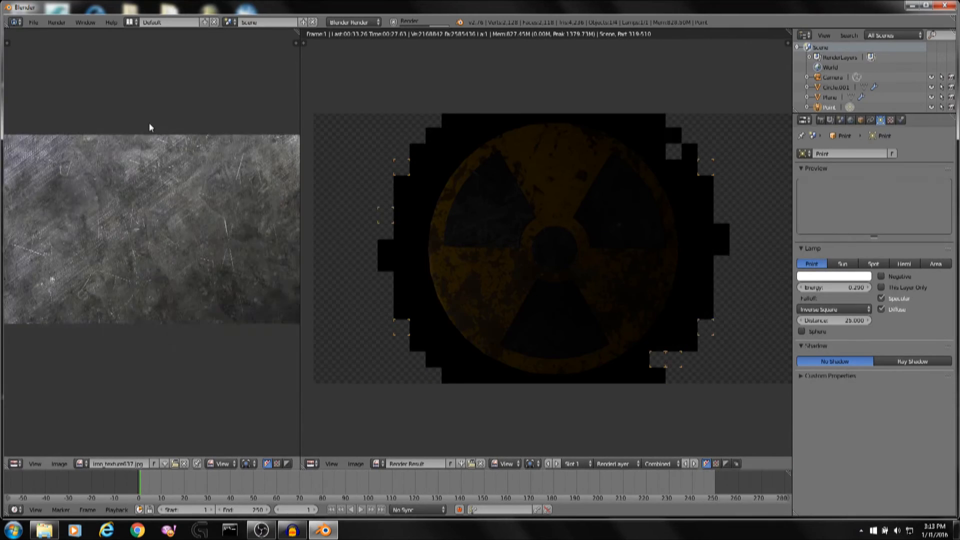
pyautogui.scroll(-2, 149, 127)
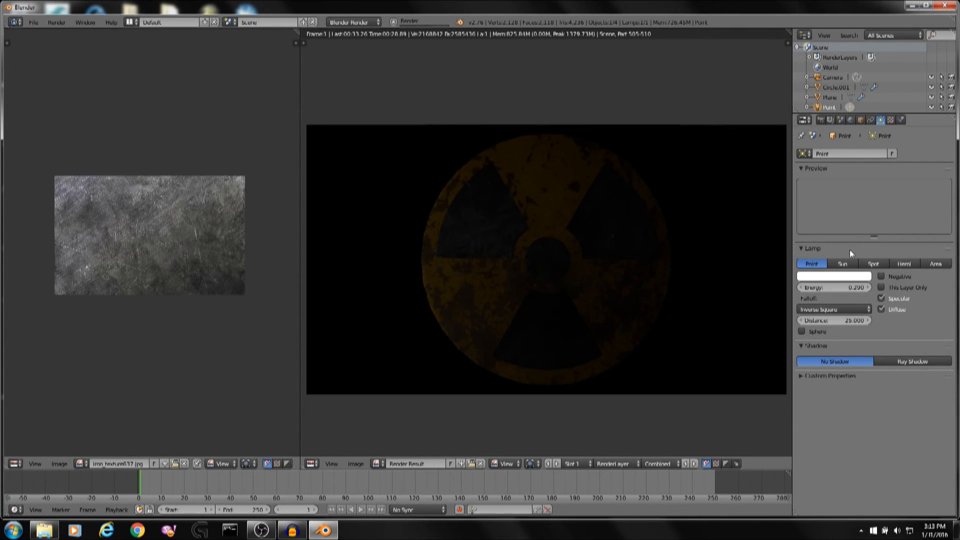
pyautogui.scroll(2, 701, 261)
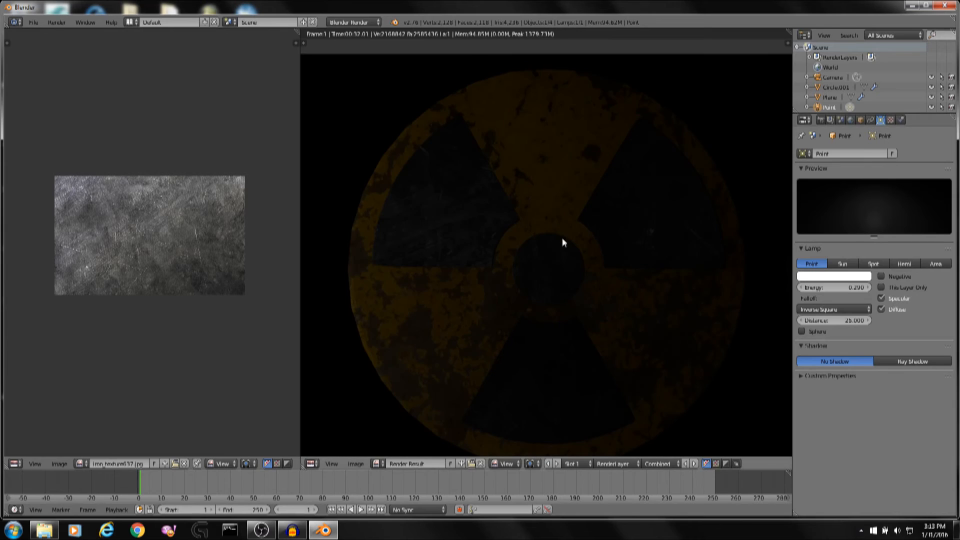
pyautogui.scroll(-1, 739, 257)
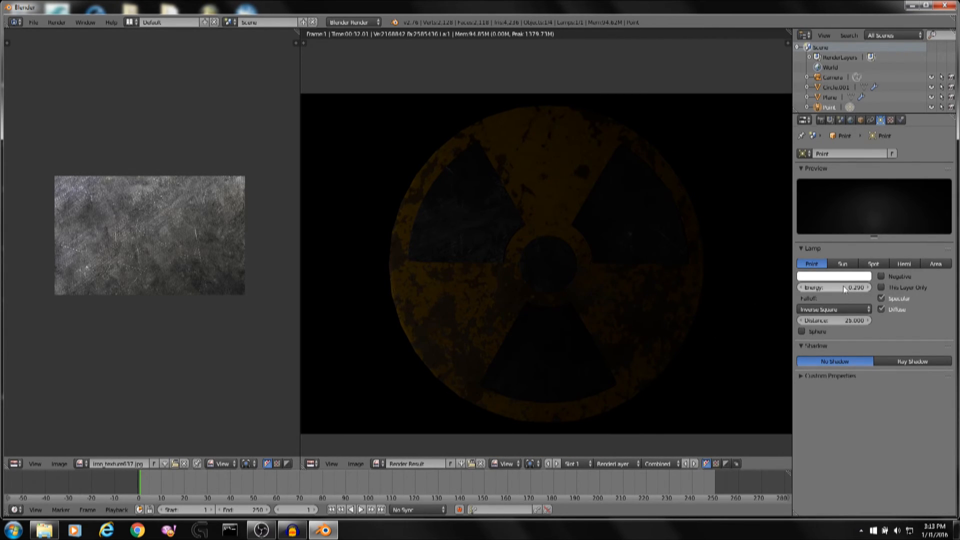
pyautogui.scroll(-1, 709, 190)
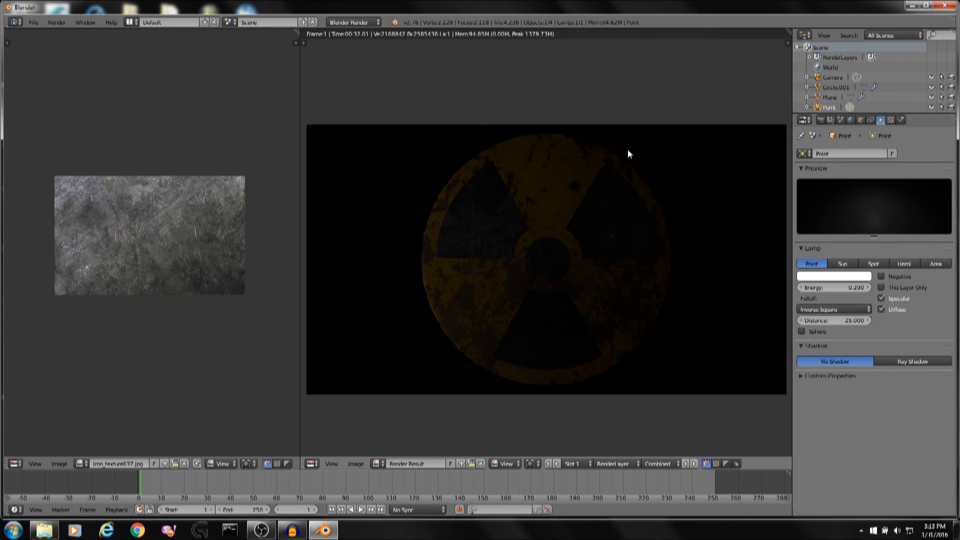
pyautogui.moveTo(646, 140); pyautogui.dragTo(500, 202)
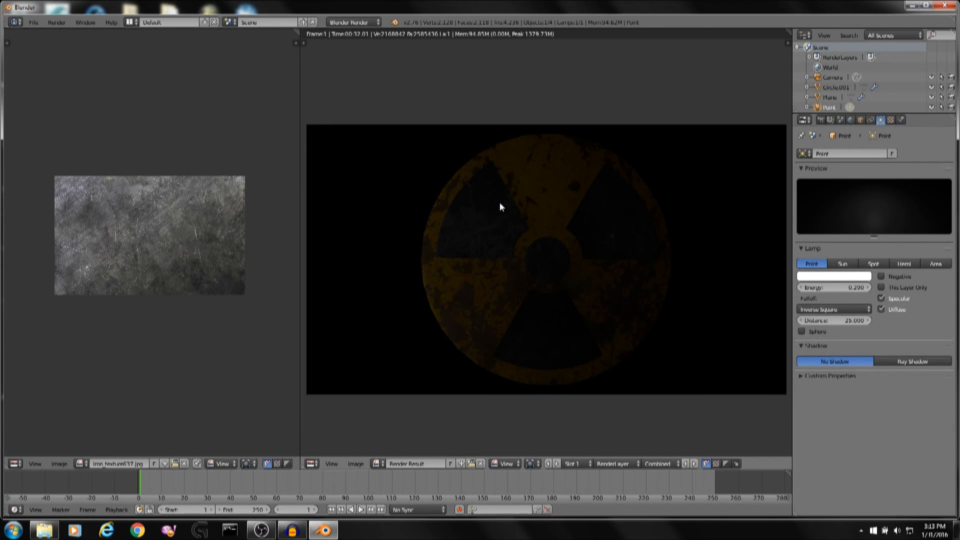